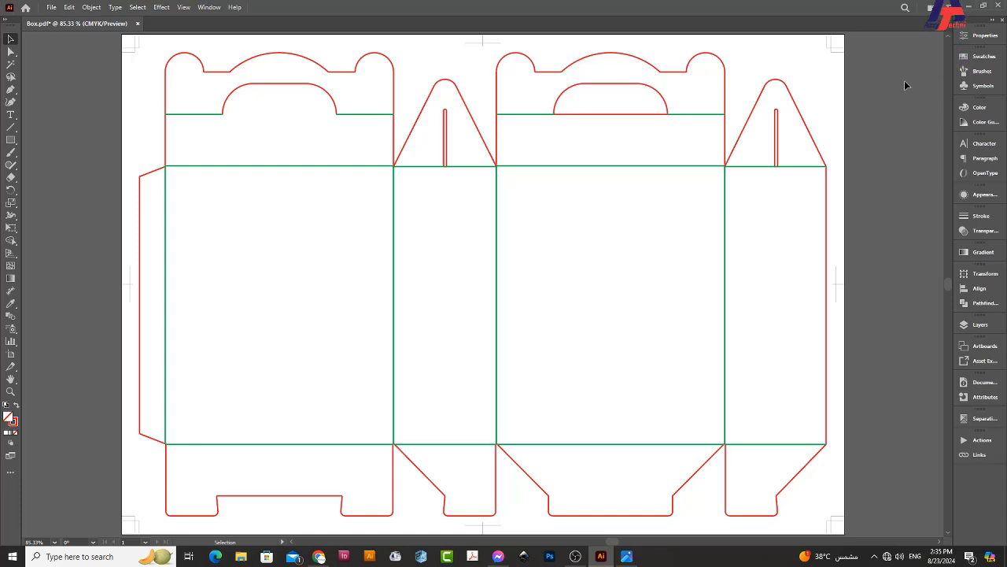
Zoom in on the dieline's top flaps and pan around to inspect the box.
{"action": "key", "text": "z"}
{"action": "left_click", "coordinate": [233, 236]}
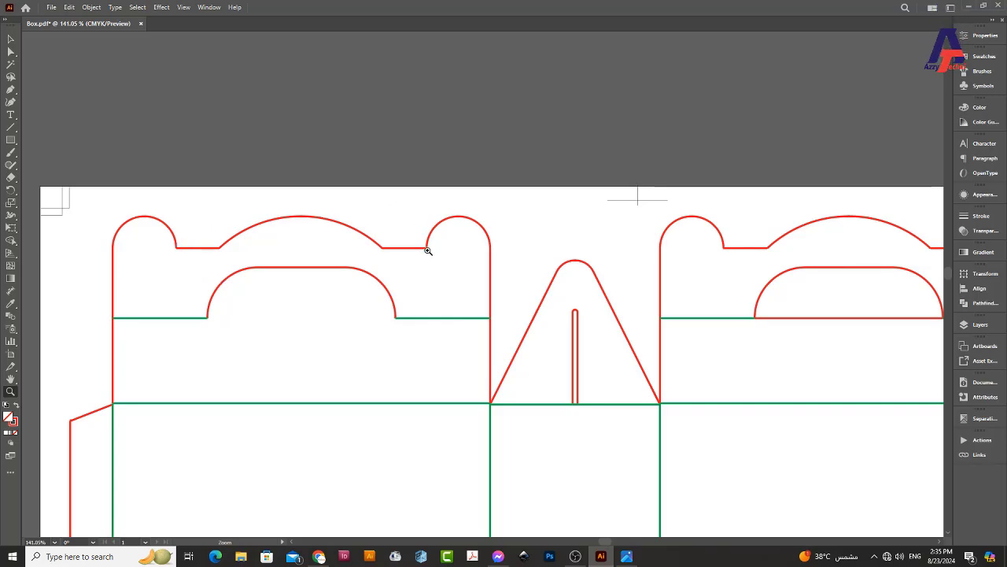
{"action": "left_click_drag", "start_coordinate": [558, 319], "coordinate": [461, 243]}
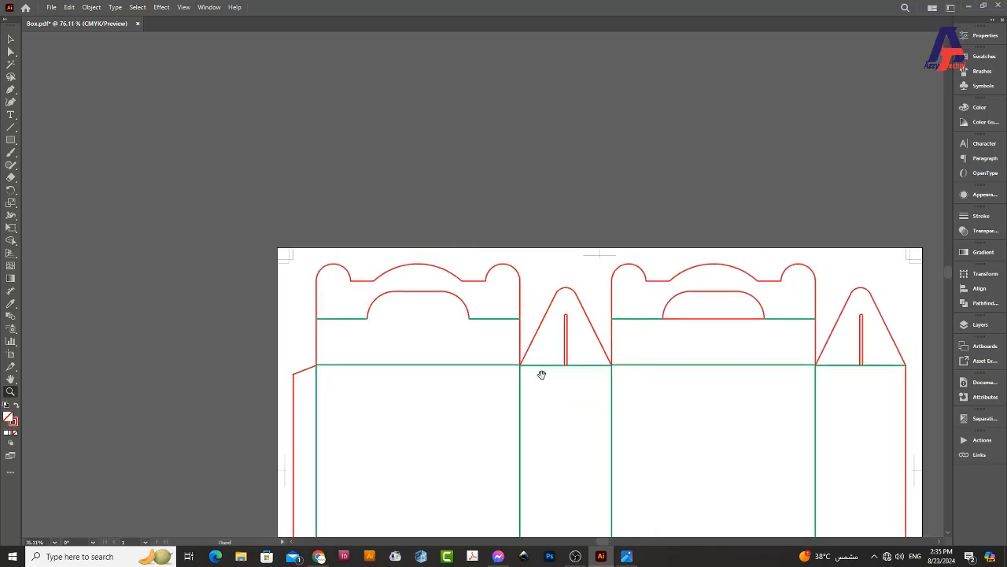
{"action": "left_click_drag", "start_coordinate": [542, 374], "coordinate": [450, 213]}
{"action": "scroll", "coordinate": [326, 348], "scroll_direction": "down", "scroll_amount": 3}
{"action": "left_click_drag", "start_coordinate": [326, 349], "coordinate": [270, 308]}
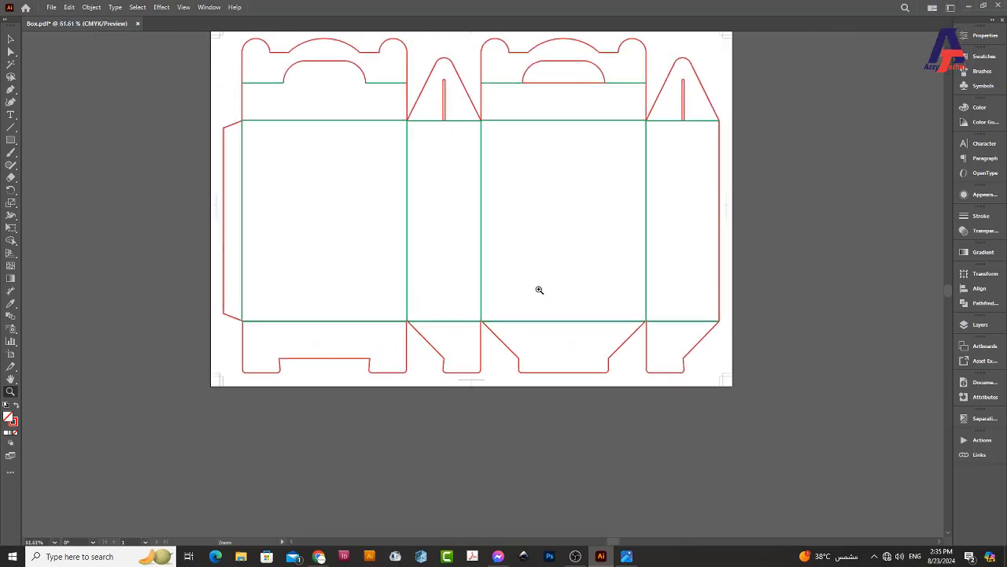
{"action": "left_click_drag", "start_coordinate": [554, 330], "coordinate": [487, 379]}
Zoom back out over the dieline and switch to the Artboard tool.
{"action": "key", "text": "v"}
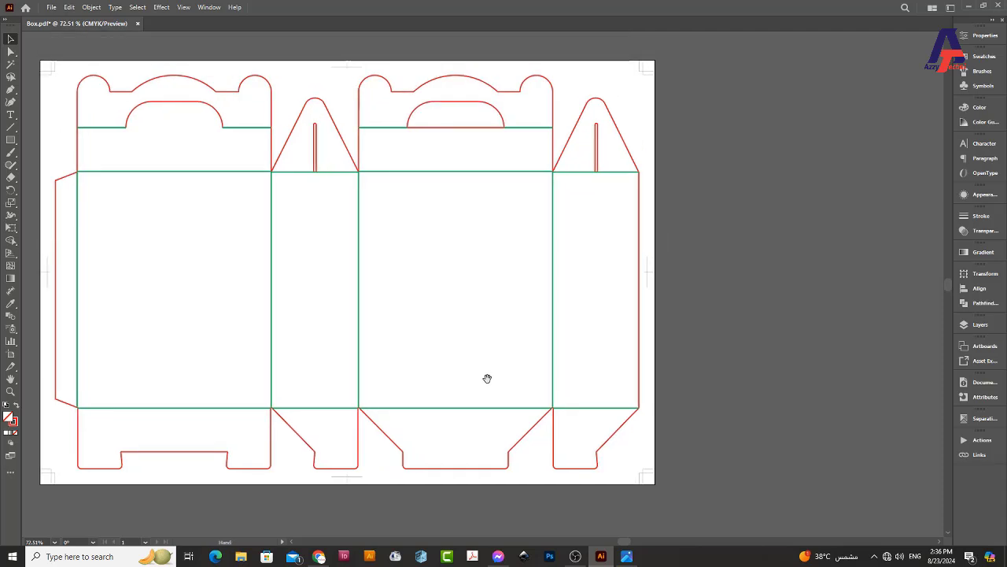
{"action": "scroll", "coordinate": [551, 335], "scroll_direction": "down", "scroll_amount": 3}
{"action": "scroll", "coordinate": [661, 297], "scroll_direction": "down", "scroll_amount": 2}
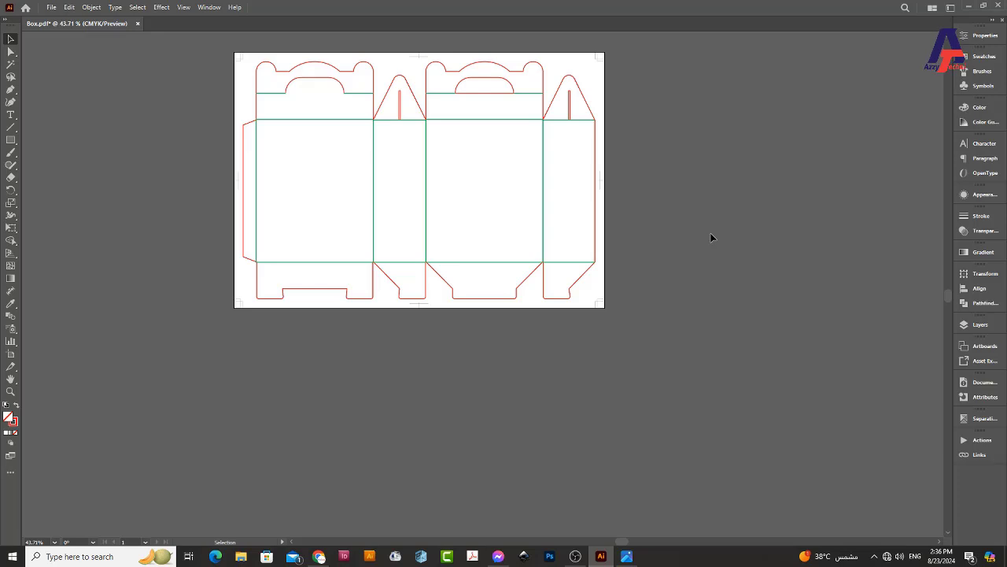
{"action": "key", "text": "shift+o"}
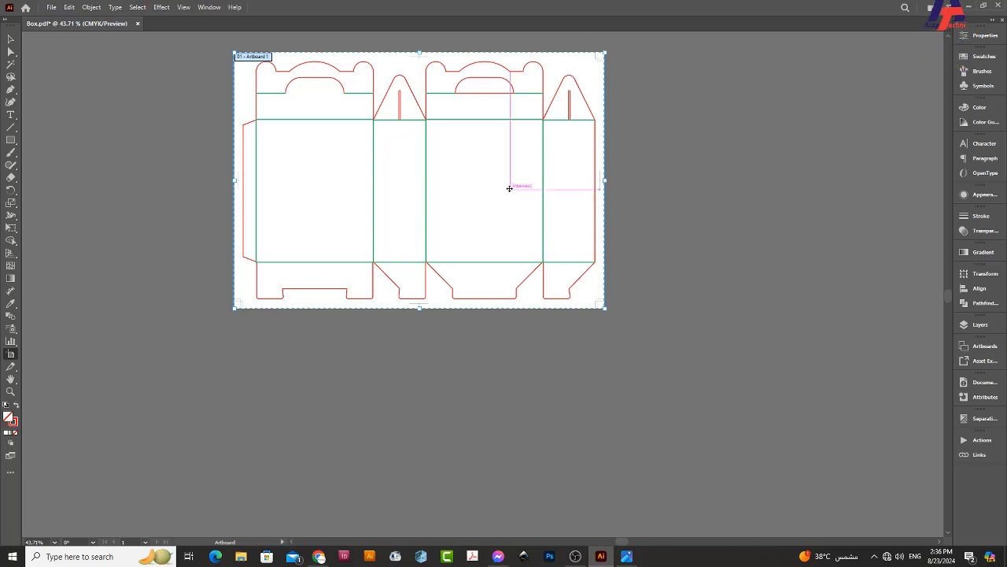
Duplicate the artboard below the original and delete the copied dieline from it.
{"action": "left_click_drag", "start_coordinate": [485, 159], "coordinate": [501, 418]}
{"action": "key", "text": "v"}
{"action": "scroll", "coordinate": [535, 370], "scroll_direction": "down", "scroll_amount": 3}
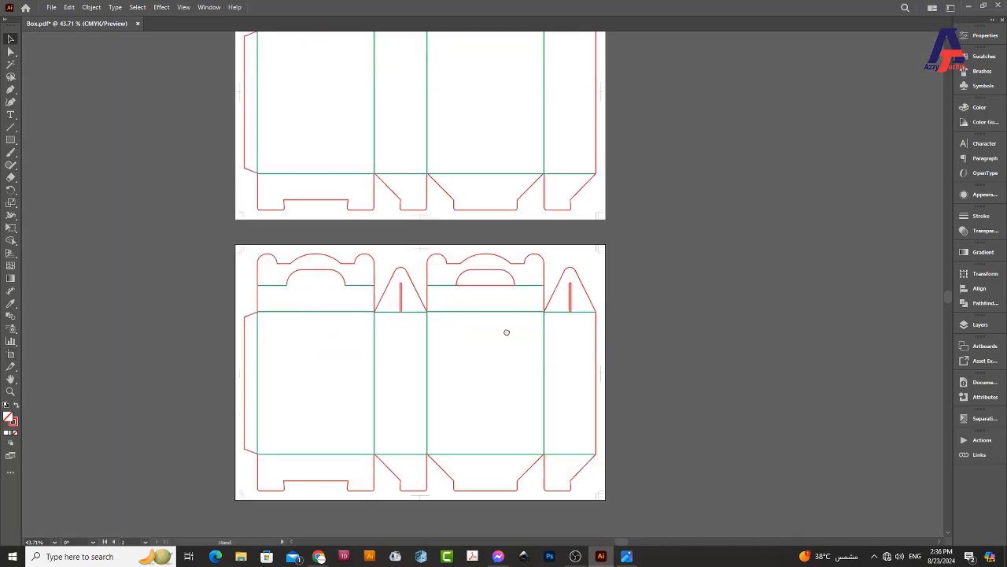
{"action": "scroll", "coordinate": [614, 252], "scroll_direction": "down", "scroll_amount": 3}
{"action": "left_click_drag", "start_coordinate": [661, 362], "coordinate": [230, 378]}
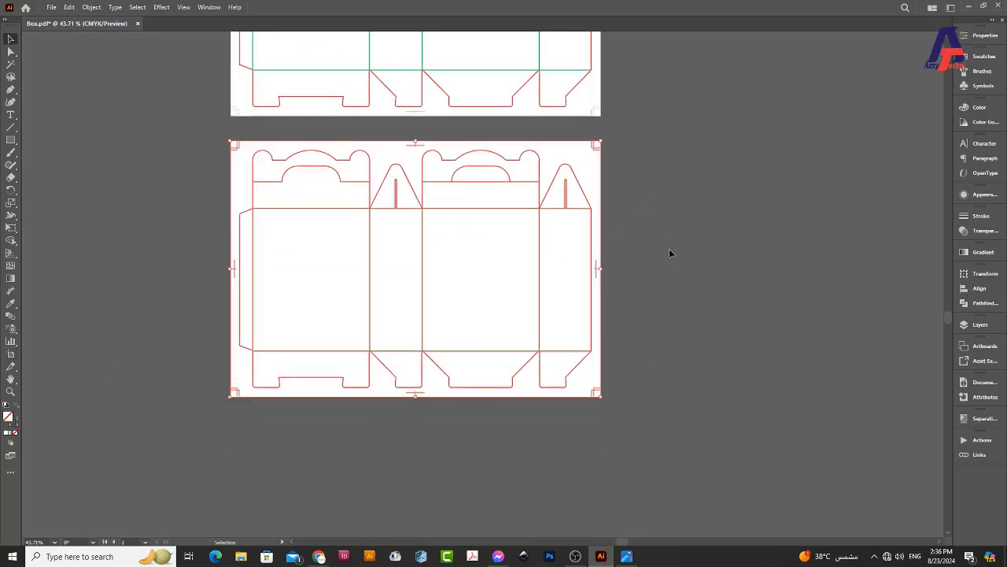
{"action": "key", "text": "Delete"}
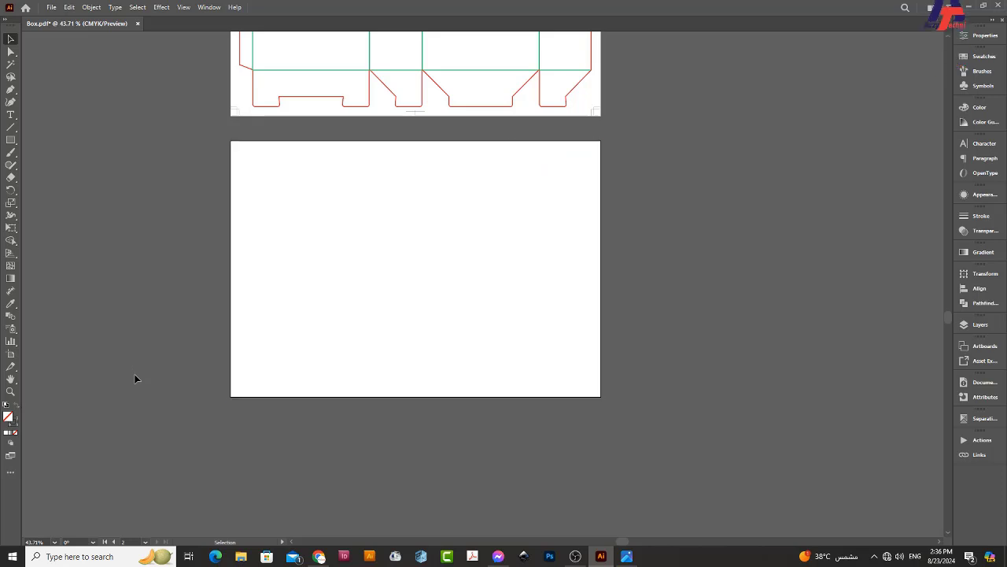
Bring both artboards into view and select the left box panel's anchor points.
{"action": "left_click_drag", "start_coordinate": [667, 127], "coordinate": [681, 326]}
{"action": "left_click", "coordinate": [983, 35]}
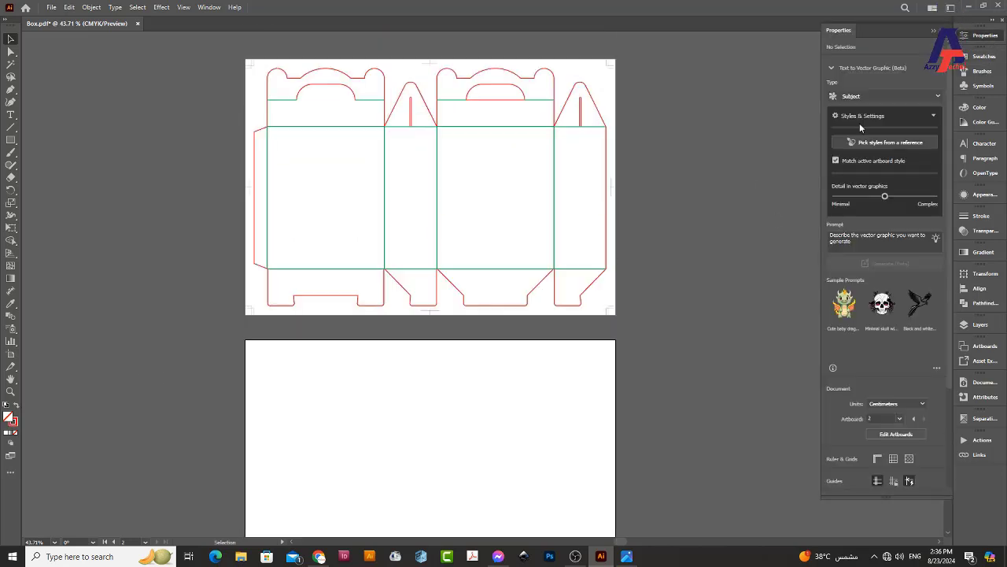
{"action": "key", "text": "a"}
{"action": "mouse_move", "coordinate": [263, 162]}
{"action": "left_mouse_down"}
{"action": "mouse_move", "coordinate": [405, 205]}
{"action": "mouse_move", "coordinate": [400, 196]}
{"action": "left_mouse_up"}
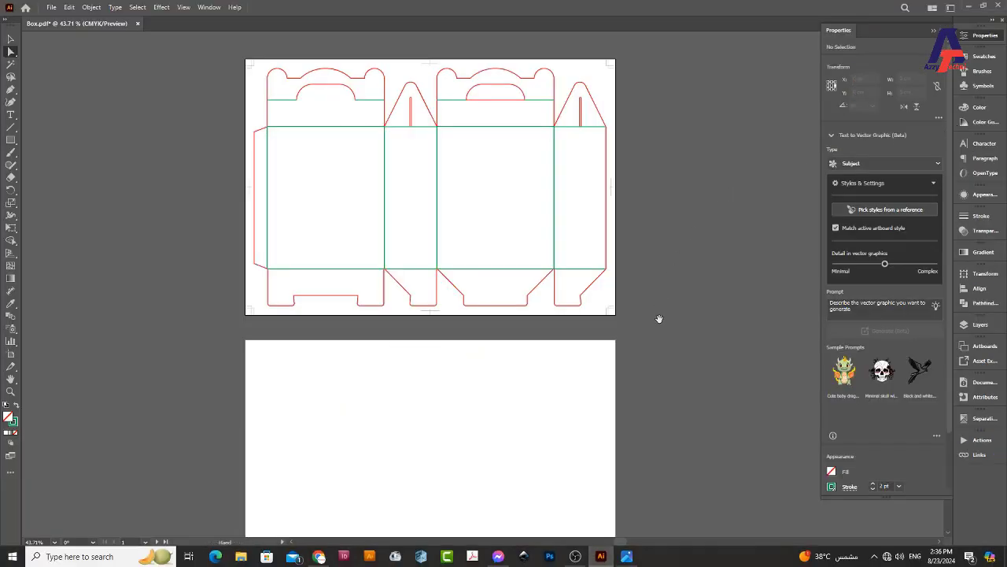
{"action": "mouse_move", "coordinate": [658, 317]}
{"action": "left_mouse_down"}
{"action": "mouse_move", "coordinate": [637, 266]}
{"action": "mouse_move", "coordinate": [642, 291]}
{"action": "left_mouse_up"}
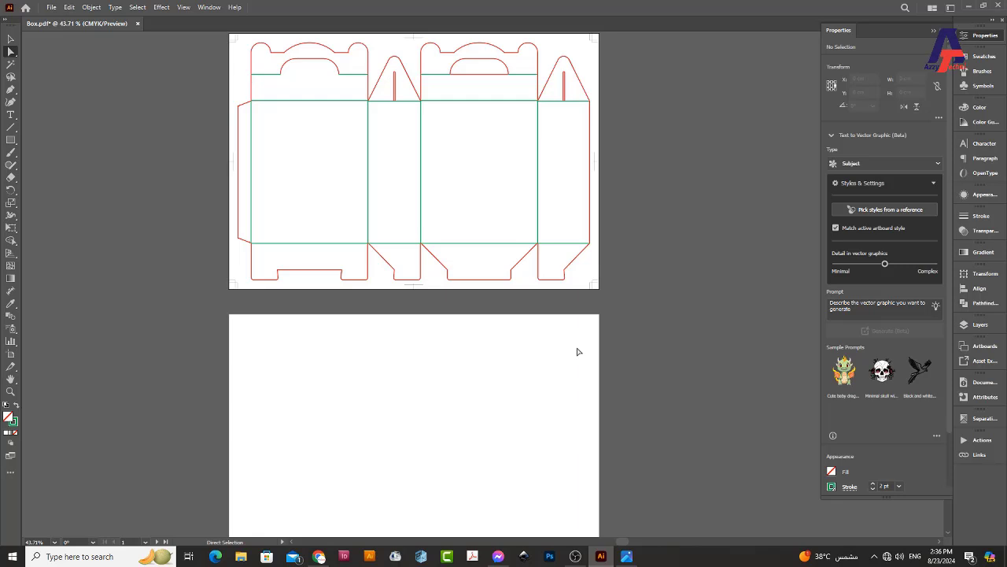
Zoom into the blank second artboard and place a 16 × 19.5 cm rectangle.
{"action": "key", "text": "z"}
{"action": "left_click_drag", "start_coordinate": [322, 286], "coordinate": [357, 296]}
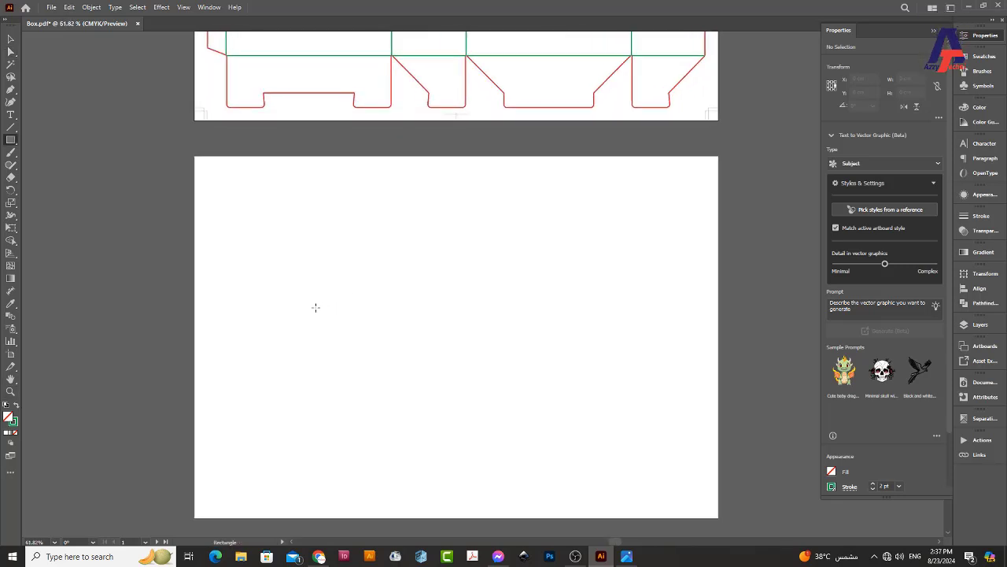
{"action": "left_click", "coordinate": [292, 296]}
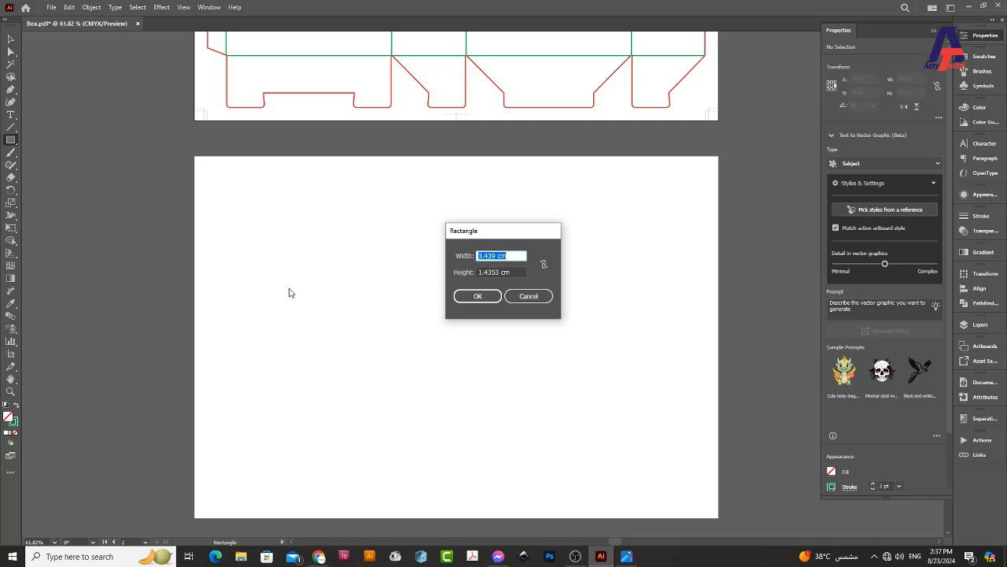
{"action": "type", "text": "9.4"}
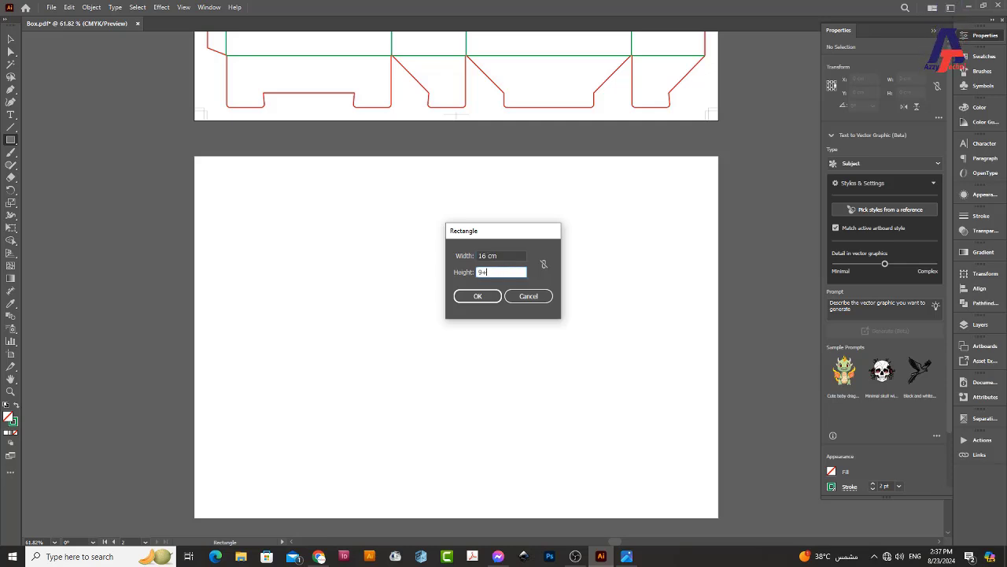
{"action": "type", "text": "1"}
{"action": "key", "text": "Return"}
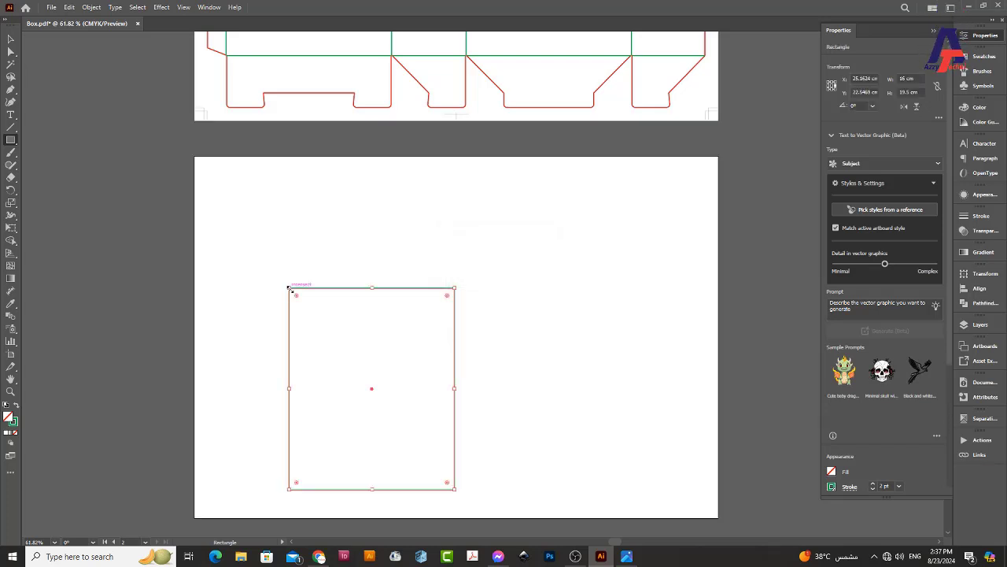
Move the new rectangle up and left on the second artboard.
{"action": "left_click_drag", "start_coordinate": [294, 219], "coordinate": [309, 395]}
{"action": "key", "text": "a"}
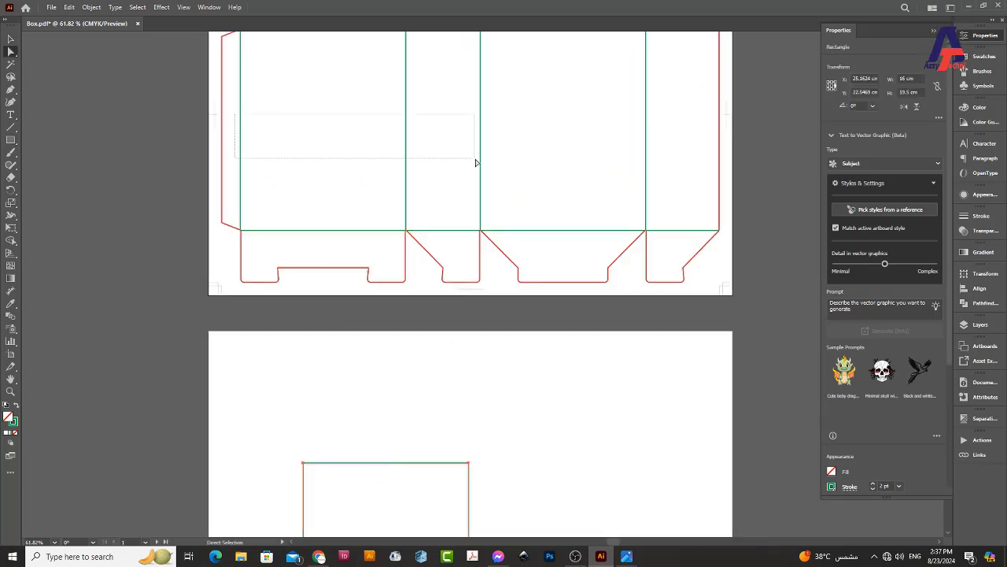
{"action": "left_click_drag", "start_coordinate": [612, 285], "coordinate": [592, 103]}
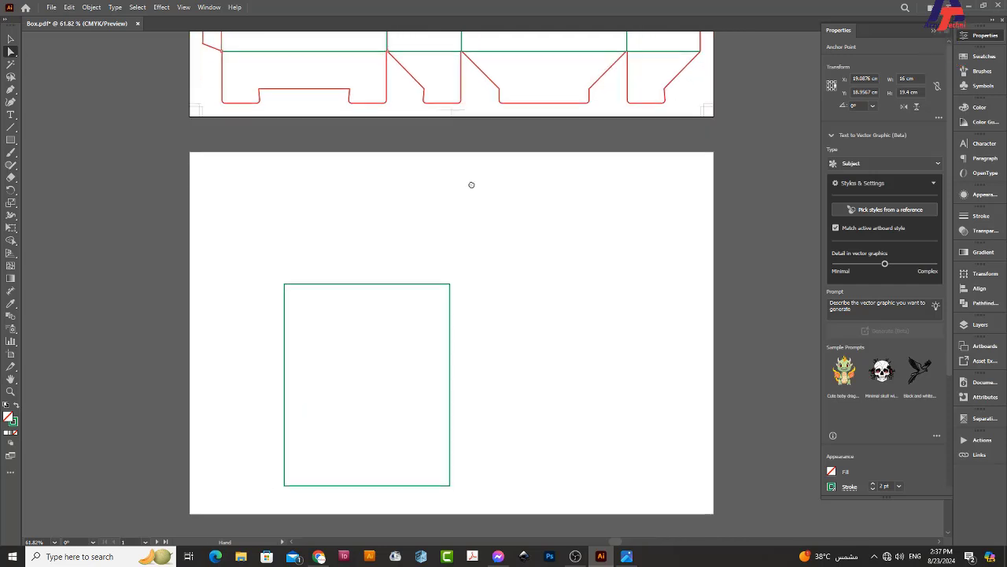
{"action": "key", "text": "v"}
{"action": "left_click", "coordinate": [550, 295]}
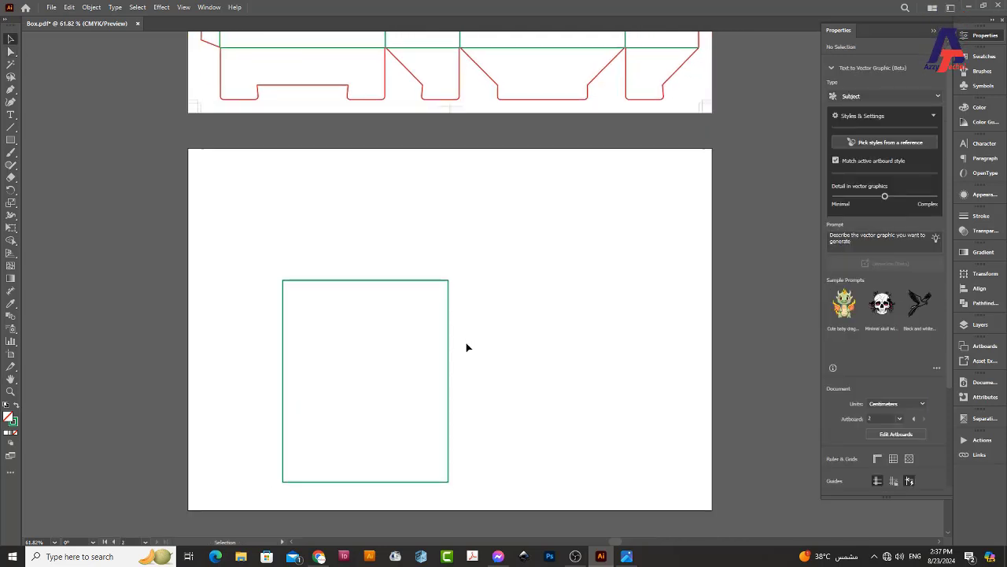
{"action": "mouse_move", "coordinate": [448, 346]}
{"action": "left_mouse_down"}
{"action": "mouse_move", "coordinate": [417, 303]}
{"action": "mouse_move", "coordinate": [389, 318]}
{"action": "left_mouse_up"}
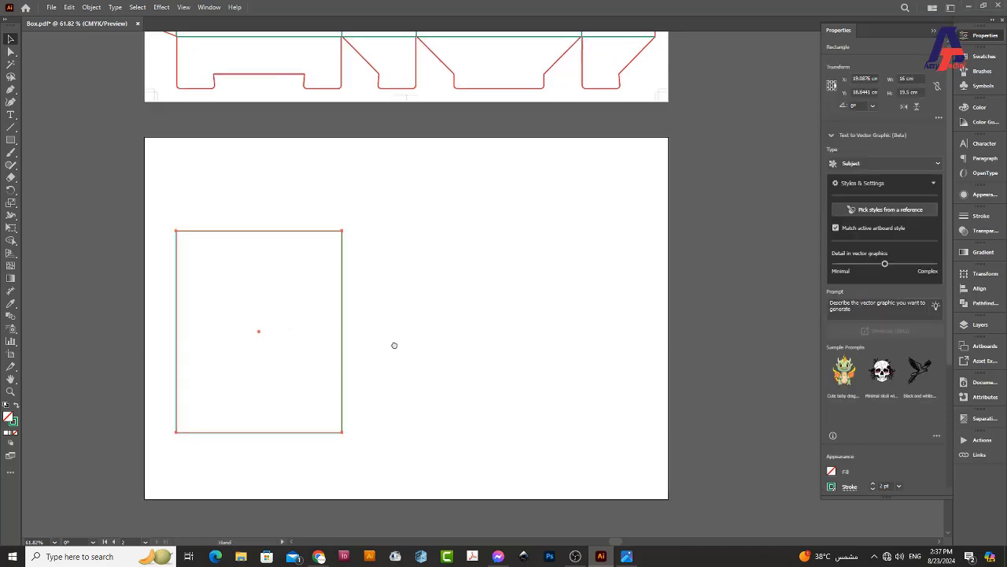
Copy the rectangle beside itself and give the copy a 7.2 cm width.
{"action": "scroll", "coordinate": [392, 338], "scroll_direction": "right", "scroll_amount": 2}
{"action": "key", "text": "i"}
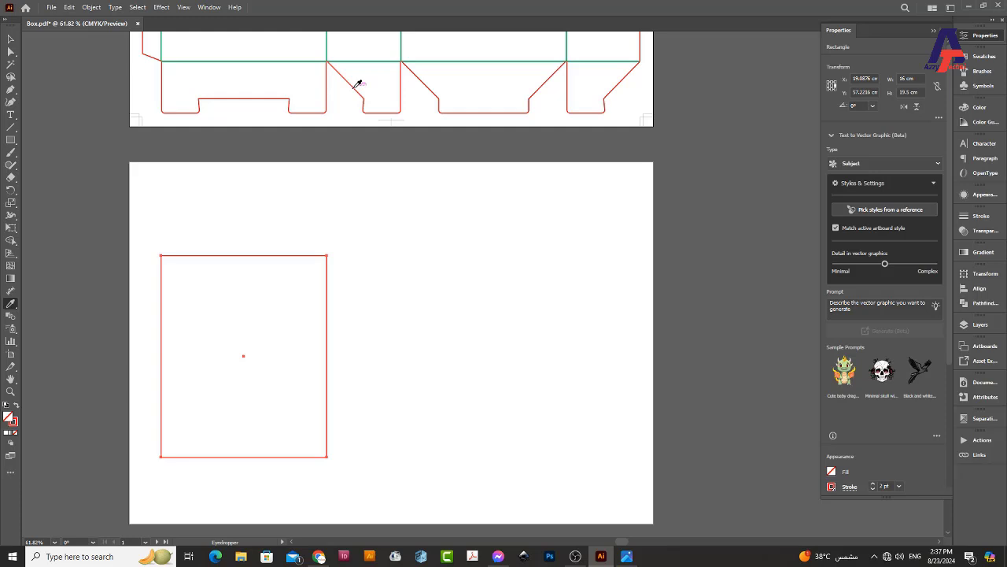
{"action": "key", "text": "v"}
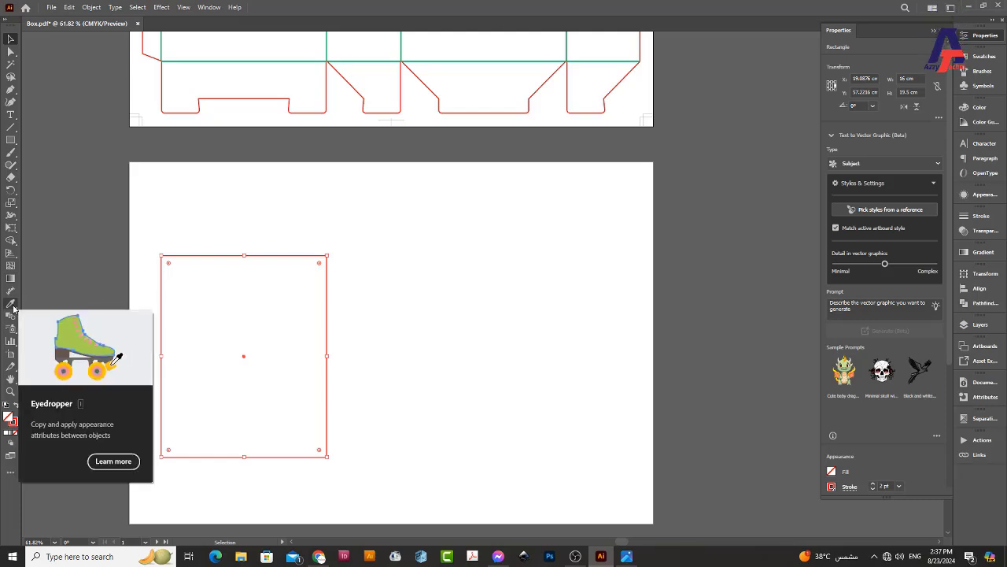
{"action": "left_click", "coordinate": [369, 233]}
{"action": "left_click_drag", "start_coordinate": [156, 310], "coordinate": [328, 311]}
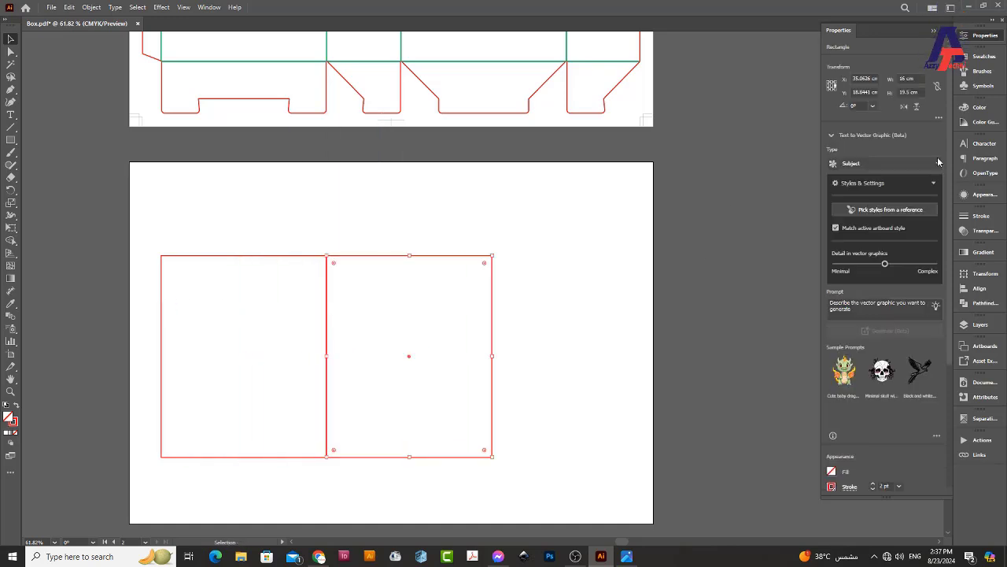
{"action": "left_click", "coordinate": [909, 78]}
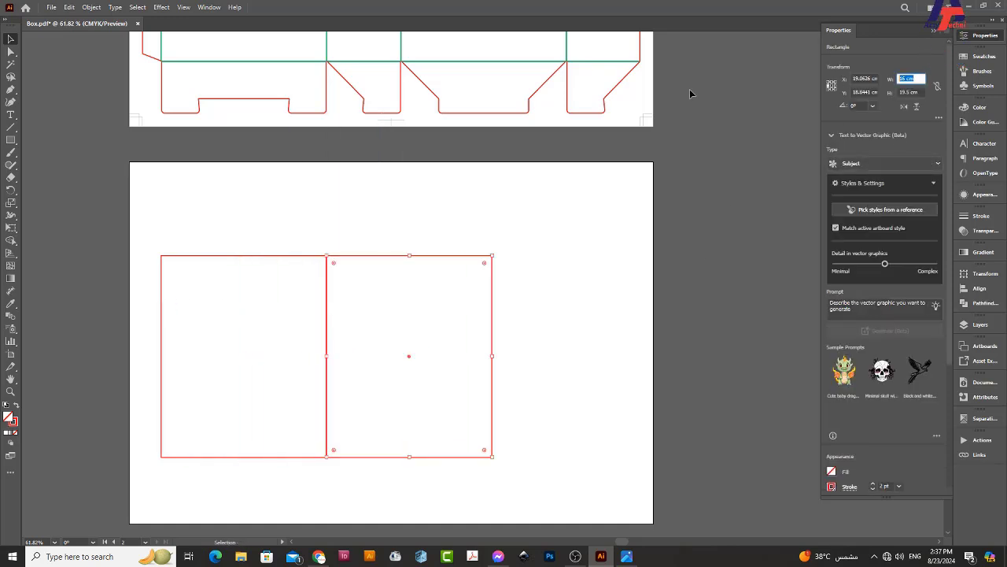
{"action": "type", "text": "7.2"}
{"action": "key", "text": "Return"}
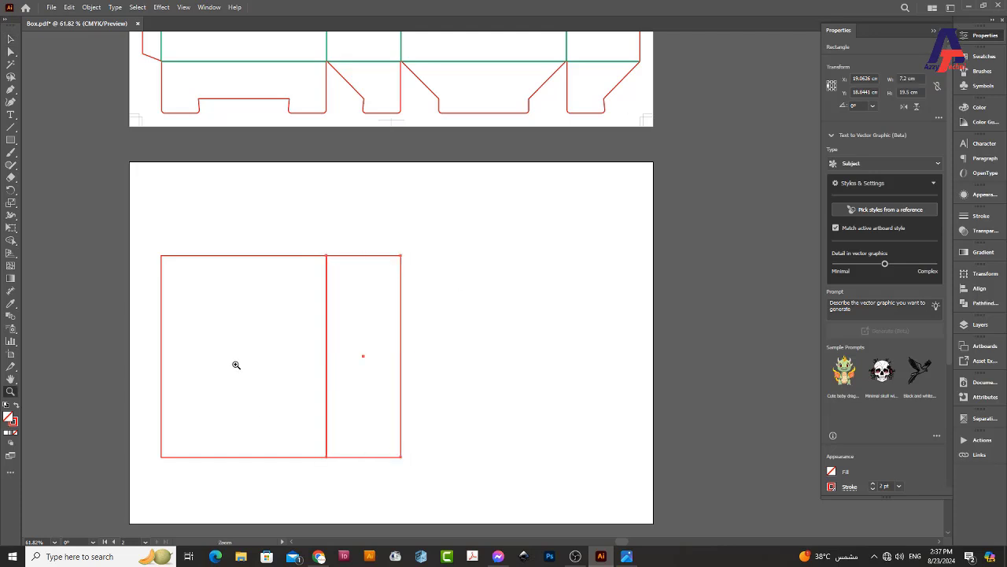
Butt the narrow 7.2 cm panel exactly against the wide panel in Outline view.
{"action": "left_click", "coordinate": [237, 364]}
{"action": "key", "text": "v"}
{"action": "key", "text": "ctrl+y"}
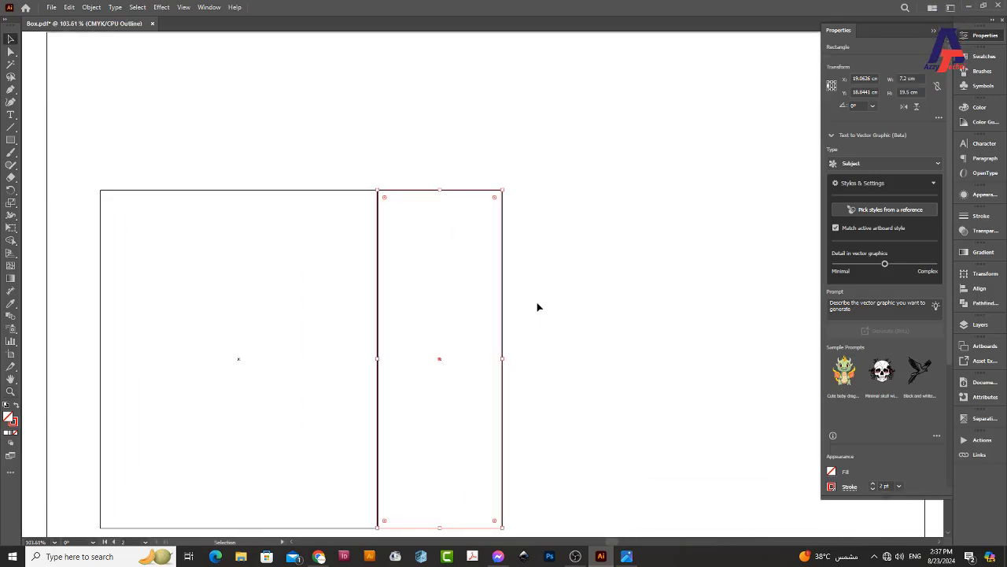
{"action": "left_click", "coordinate": [344, 166]}
{"action": "scroll", "coordinate": [354, 173], "scroll_direction": "up", "scroll_amount": 10}
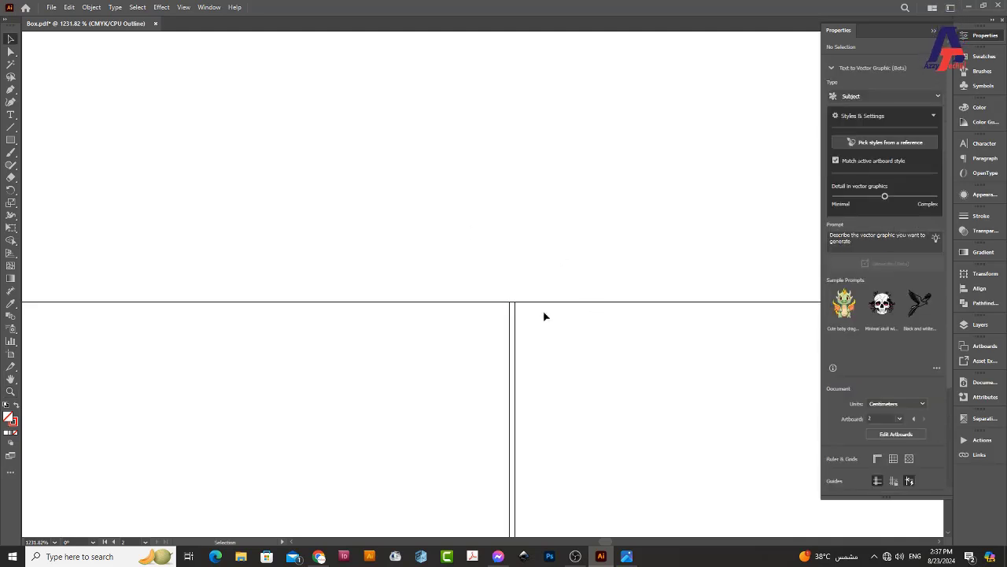
{"action": "left_click_drag", "start_coordinate": [544, 303], "coordinate": [532, 302]}
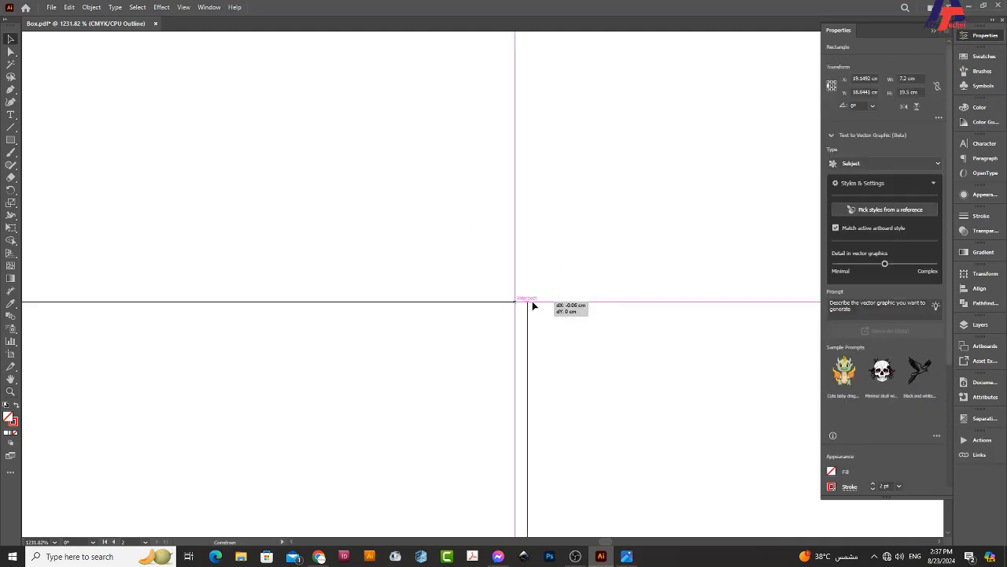
{"action": "key", "text": "ctrl+0"}
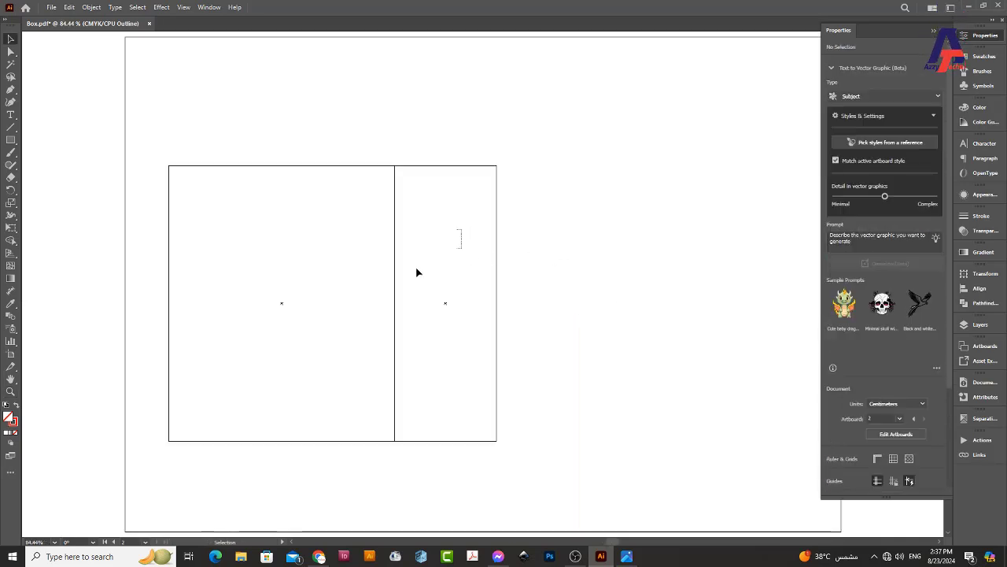
Copy both panels to the right and place a narrow panel copy at the left end.
{"action": "left_click_drag", "start_coordinate": [419, 273], "coordinate": [179, 174]}
{"action": "left_click_drag", "start_coordinate": [171, 259], "coordinate": [496, 254]}
{"action": "left_click", "coordinate": [592, 217]}
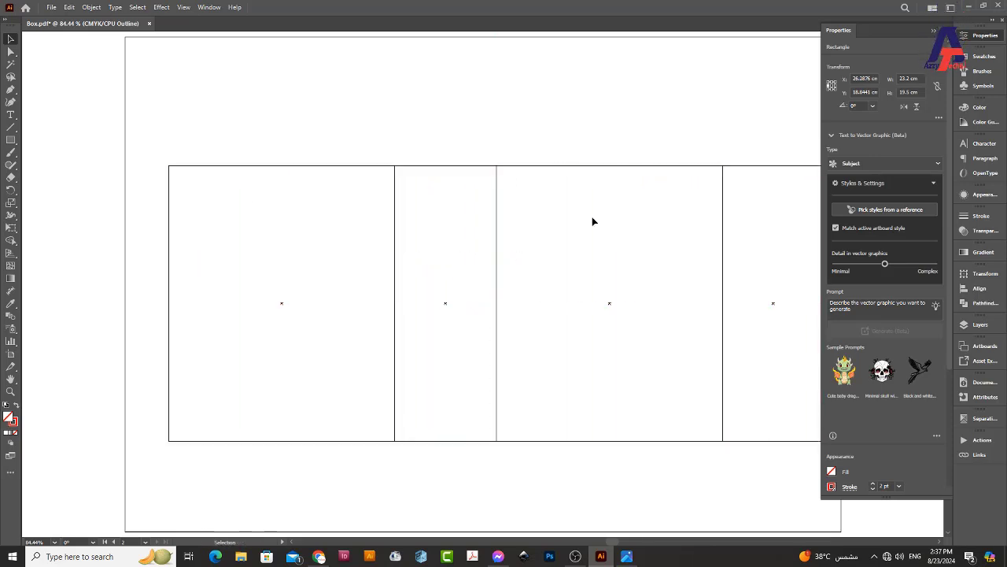
{"action": "left_click_drag", "start_coordinate": [422, 348], "coordinate": [471, 220]}
{"action": "mouse_move", "coordinate": [495, 313]}
{"action": "left_mouse_down"}
{"action": "mouse_move", "coordinate": [524, 398]}
{"action": "mouse_move", "coordinate": [198, 428]}
{"action": "left_mouse_up"}
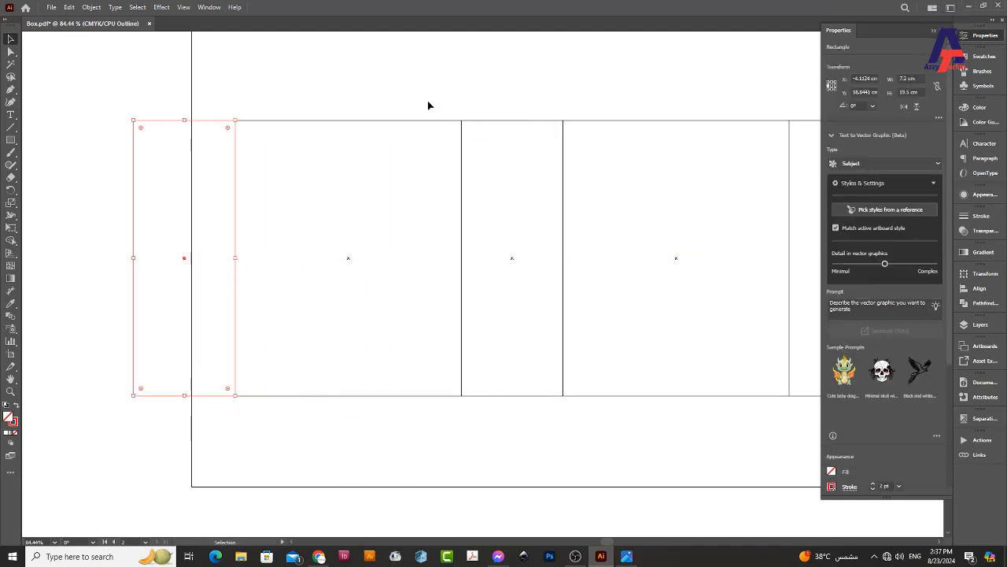
Resize the left panel copy to 2 cm wide, keeping its right edge fixed.
{"action": "left_click", "coordinate": [837, 89]}
{"action": "type", "text": "2"}
{"action": "key", "text": "Return"}
{"action": "key", "text": "a"}
Move the flap's top-left corner 0.5 cm down and bottom-left corner 0.5 cm up.
{"action": "left_click_drag", "start_coordinate": [192, 92], "coordinate": [225, 150]}
{"action": "key", "text": "Return"}
{"action": "type", "text": "0"}
{"action": "key", "text": "Tab"}
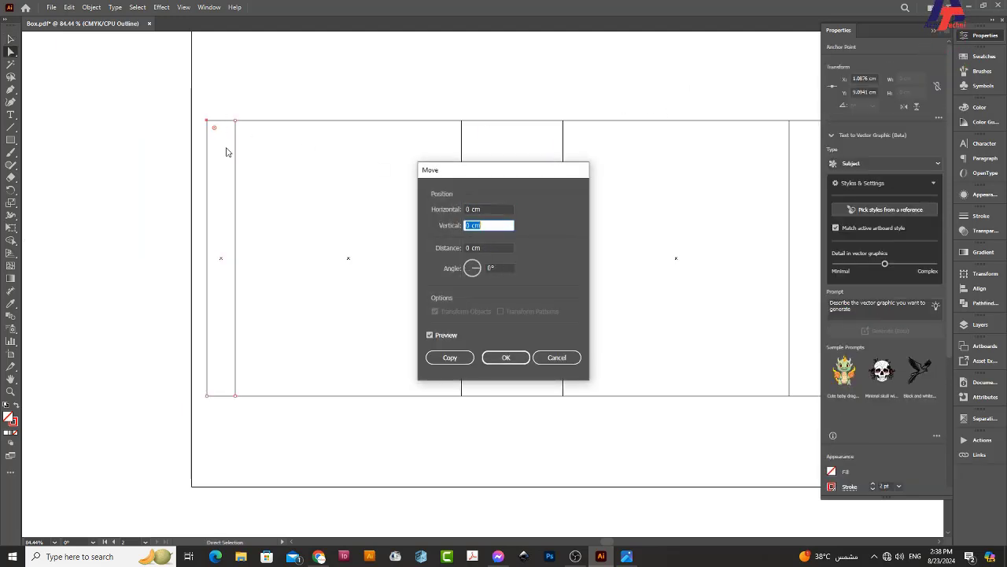
{"action": "type", "text": "0.5"}
{"action": "key", "text": "Return"}
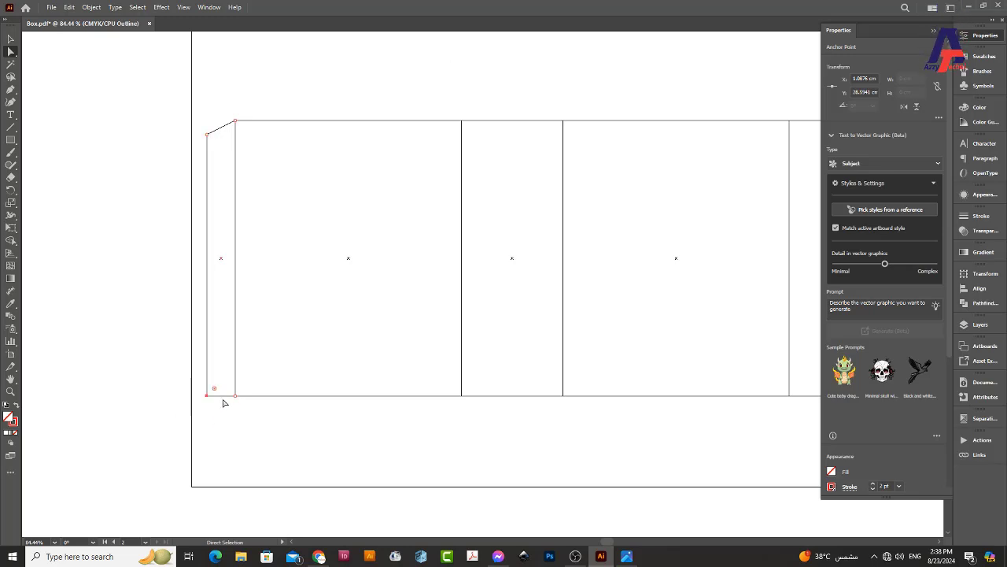
{"action": "key", "text": "Return"}
{"action": "key", "text": "Tab"}
{"action": "type", "text": "-0.5"}
{"action": "key", "text": "Return"}
Return to colour preview and zoom out to see the whole layout.
{"action": "left_click", "coordinate": [383, 343]}
{"action": "key", "text": "ctrl+y"}
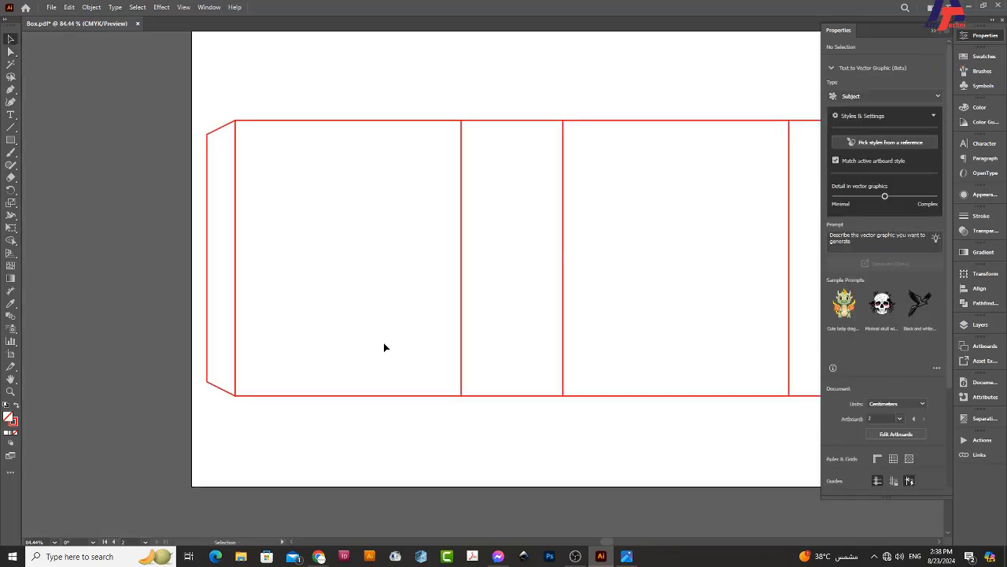
{"action": "key", "text": "z"}
{"action": "left_click_drag", "start_coordinate": [383, 342], "coordinate": [331, 278]}
{"action": "key", "text": "v"}
{"action": "scroll", "coordinate": [365, 270], "scroll_direction": "down", "scroll_amount": 1}
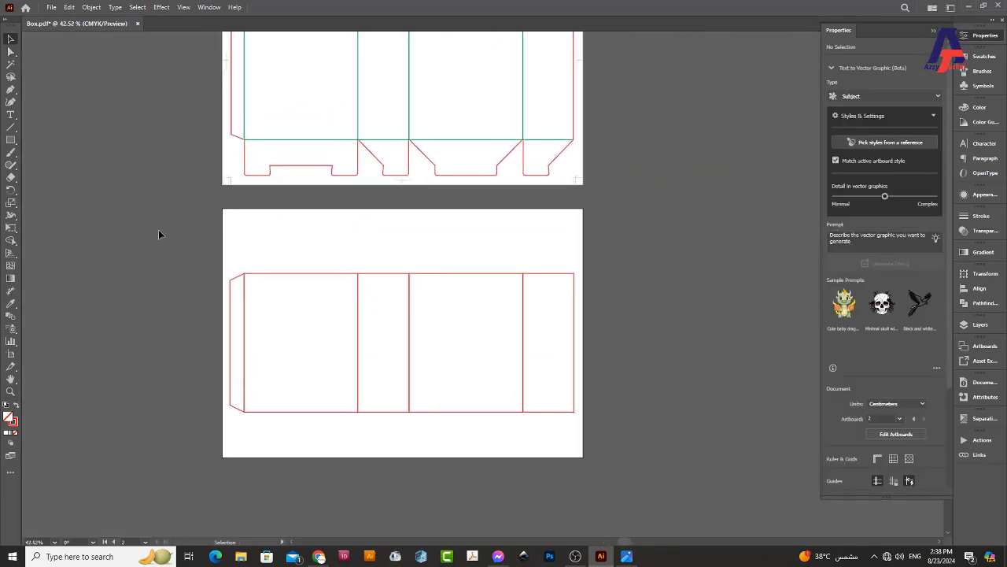
Move the box higher on the second artboard and zoom in on it.
{"action": "left_click", "coordinate": [407, 316]}
{"action": "left_click_drag", "start_coordinate": [409, 317], "coordinate": [411, 292]}
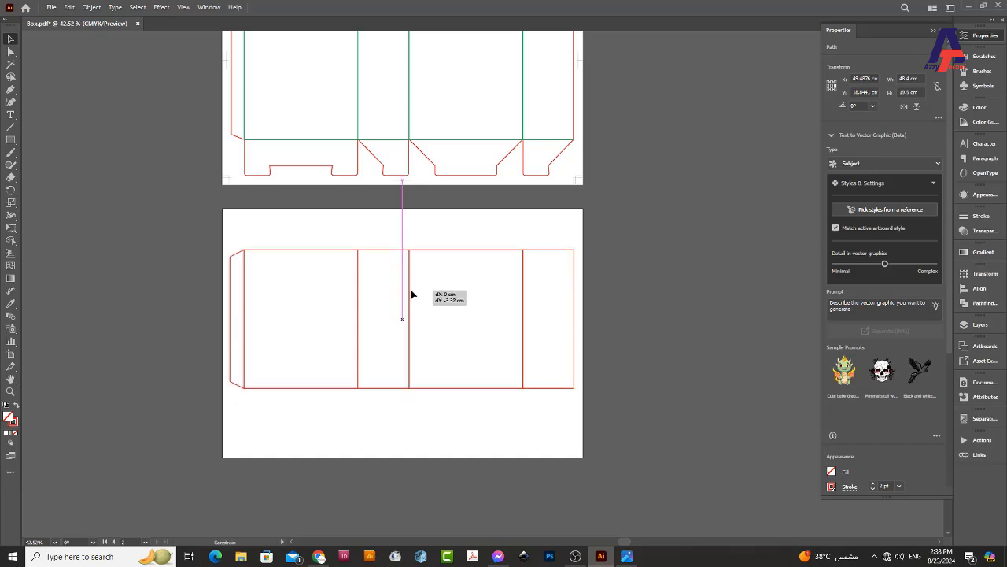
{"action": "left_click", "coordinate": [484, 268]}
{"action": "scroll", "coordinate": [411, 259], "scroll_direction": "down", "scroll_amount": 2}
{"action": "key", "text": "z"}
{"action": "left_click", "coordinate": [436, 329]}
{"action": "key", "text": "v"}
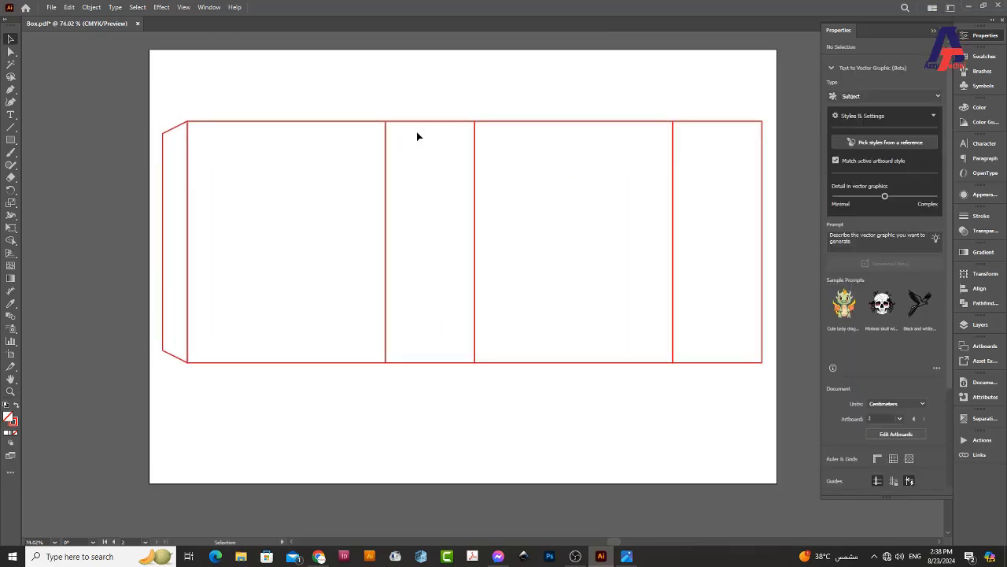
Turn a rotated side-panel copy into a 16 × 3.6 cm flap under the first wide panel.
{"action": "left_click_drag", "start_coordinate": [423, 126], "coordinate": [281, 246]}
{"action": "left_click_drag", "start_coordinate": [342, 239], "coordinate": [364, 438]}
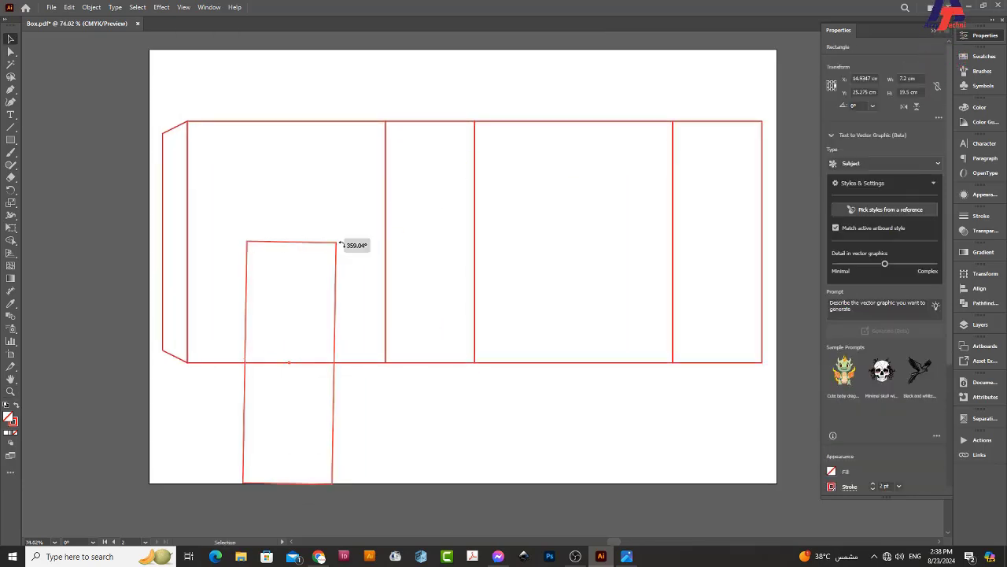
{"action": "scroll", "coordinate": [315, 415], "scroll_direction": "up", "scroll_amount": 5}
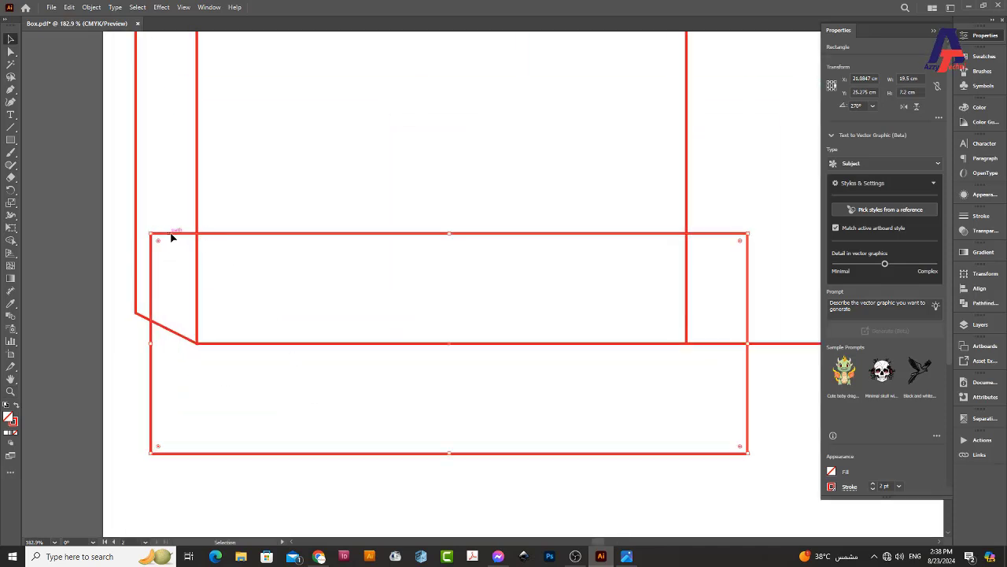
{"action": "left_click_drag", "start_coordinate": [172, 237], "coordinate": [218, 348]}
{"action": "left_click_drag", "start_coordinate": [517, 405], "coordinate": [328, 279]}
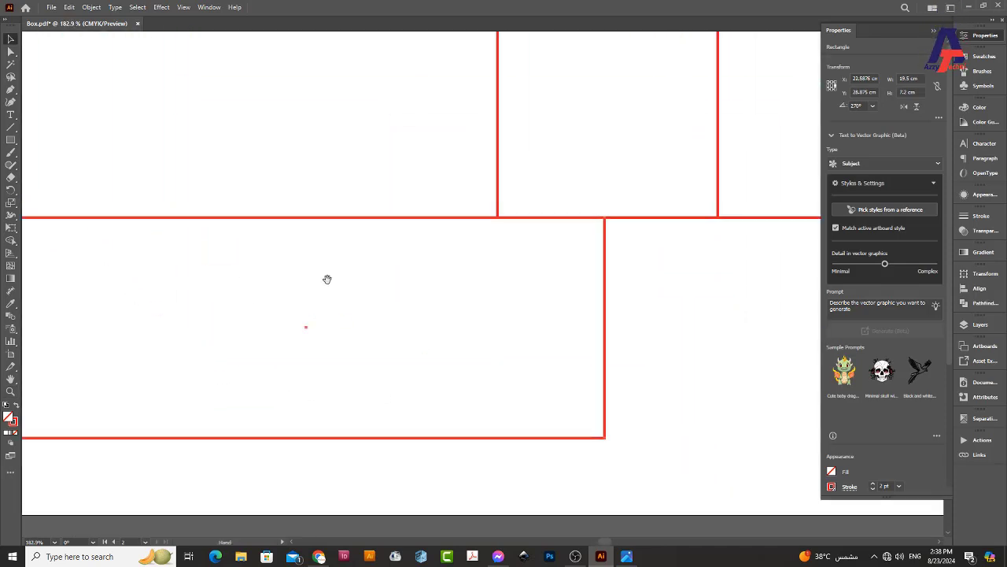
{"action": "mouse_move", "coordinate": [610, 331]}
{"action": "left_mouse_down"}
{"action": "mouse_move", "coordinate": [499, 313]}
{"action": "mouse_move", "coordinate": [624, 333]}
{"action": "mouse_move", "coordinate": [522, 361]}
{"action": "left_mouse_up"}
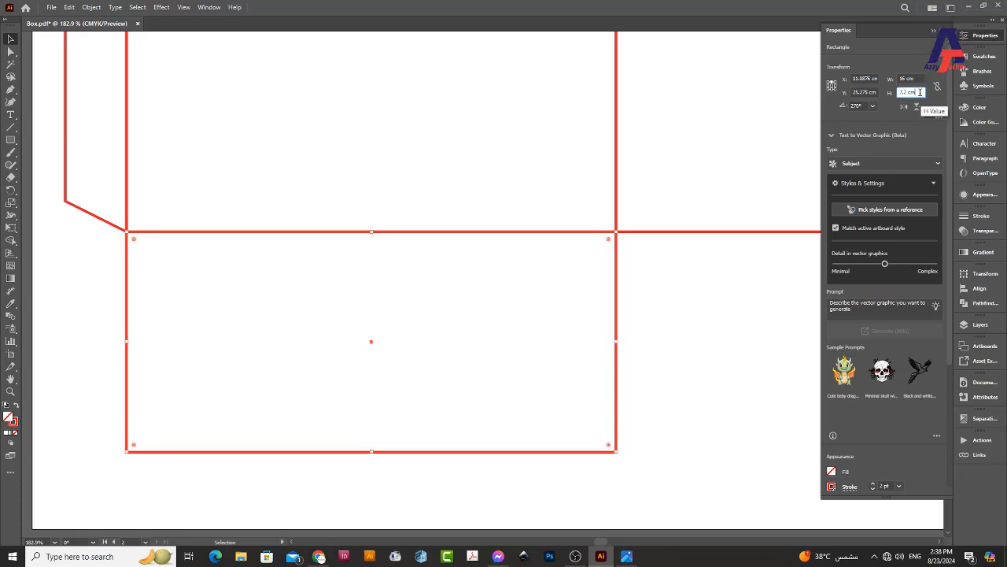
{"action": "type", "text": "/2"}
{"action": "key", "text": "Return"}
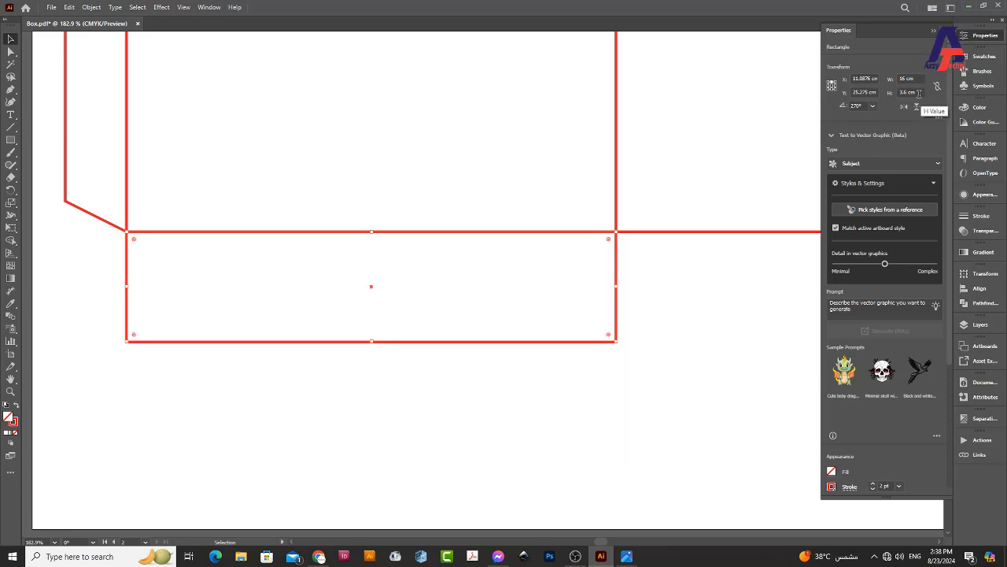
Pan and zoom across the box to show the artboard's bottom edge.
{"action": "left_click", "coordinate": [740, 369]}
{"action": "scroll", "coordinate": [670, 349], "scroll_direction": "down", "scroll_amount": 3}
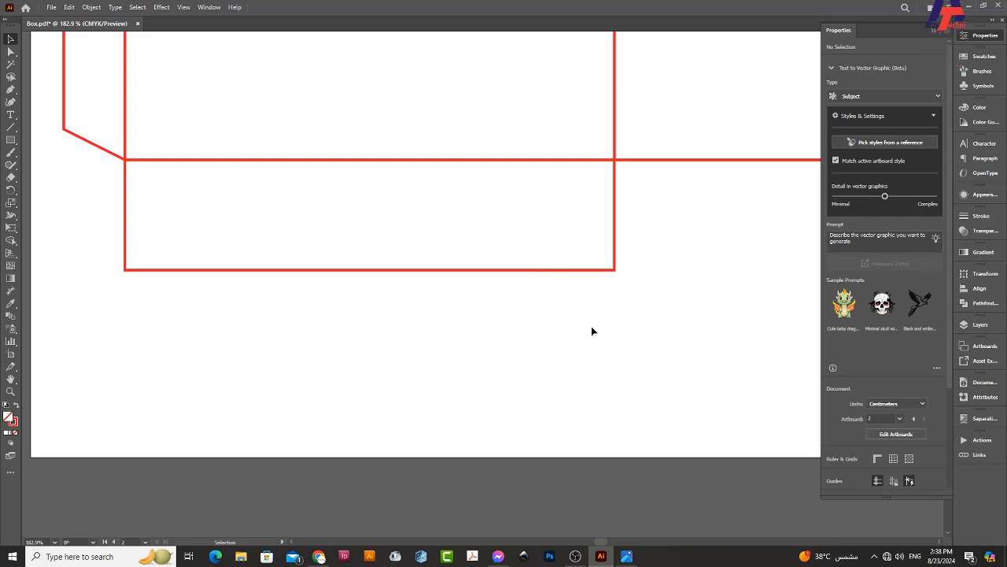
{"action": "left_click_drag", "start_coordinate": [562, 289], "coordinate": [475, 395]}
{"action": "scroll", "coordinate": [532, 355], "scroll_direction": "down", "scroll_amount": 3}
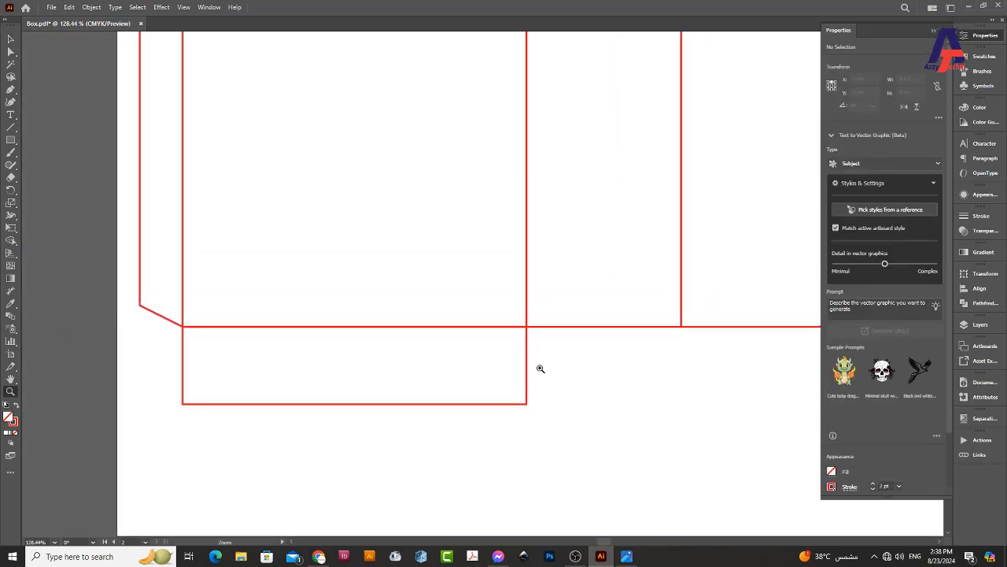
{"action": "left_click_drag", "start_coordinate": [661, 358], "coordinate": [323, 390]}
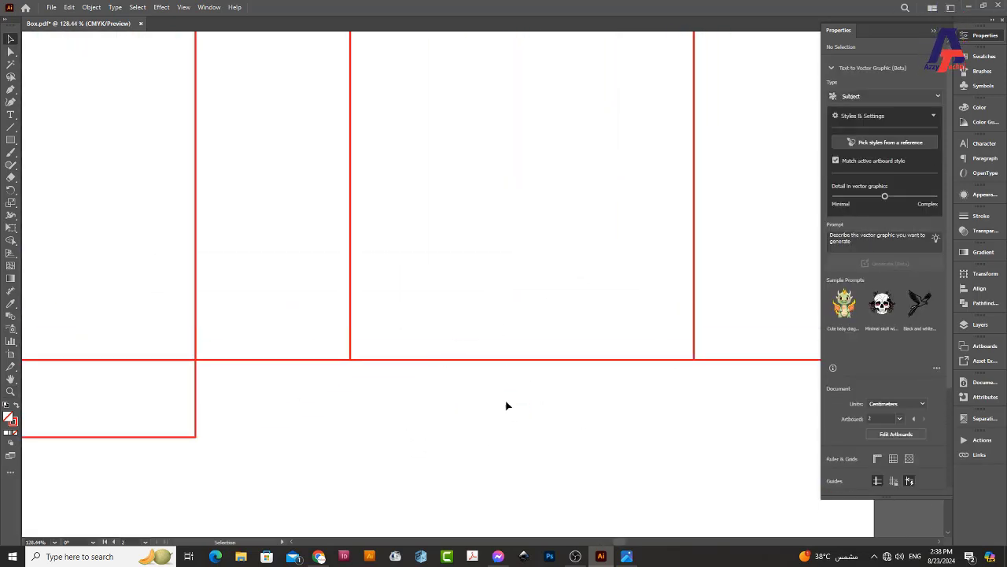
{"action": "left_click_drag", "start_coordinate": [287, 423], "coordinate": [476, 312]}
{"action": "left_click_drag", "start_coordinate": [426, 271], "coordinate": [524, 265]}
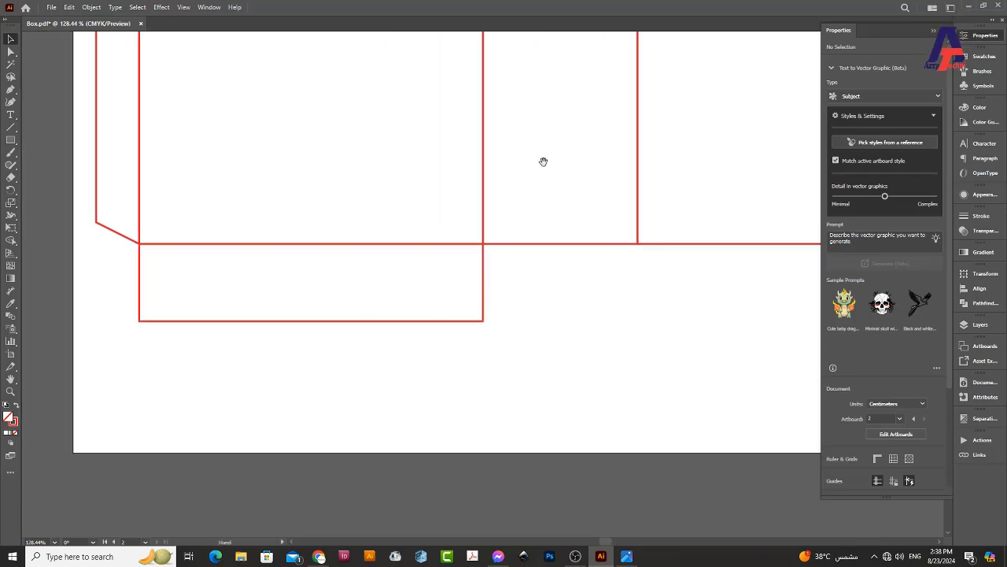
{"action": "scroll", "coordinate": [543, 161], "scroll_direction": "up", "scroll_amount": 3}
{"action": "scroll", "coordinate": [399, 425], "scroll_direction": "down", "scroll_amount": 1}
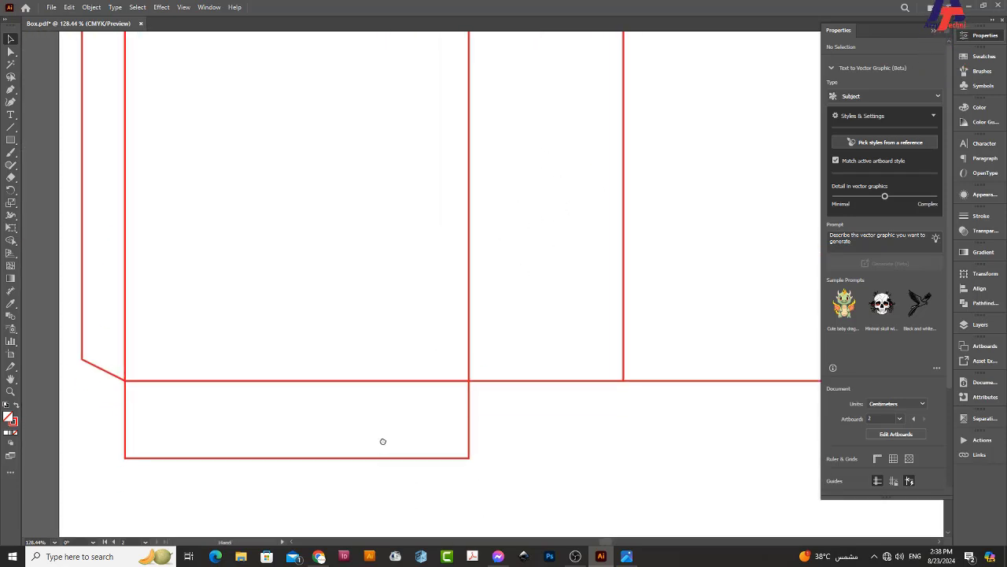
{"action": "scroll", "coordinate": [468, 405], "scroll_direction": "down", "scroll_amount": 2}
{"action": "scroll", "coordinate": [497, 416], "scroll_direction": "down", "scroll_amount": 1}
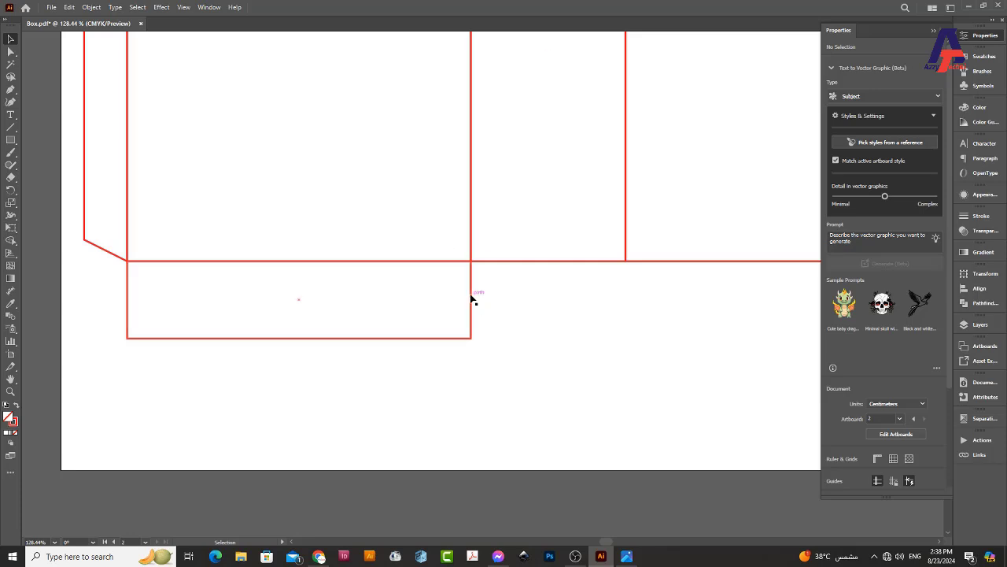
Copy the bottom flap beneath itself and resize the copy to a 4 × 1.5 cm tab.
{"action": "left_click_drag", "start_coordinate": [472, 291], "coordinate": [468, 370]}
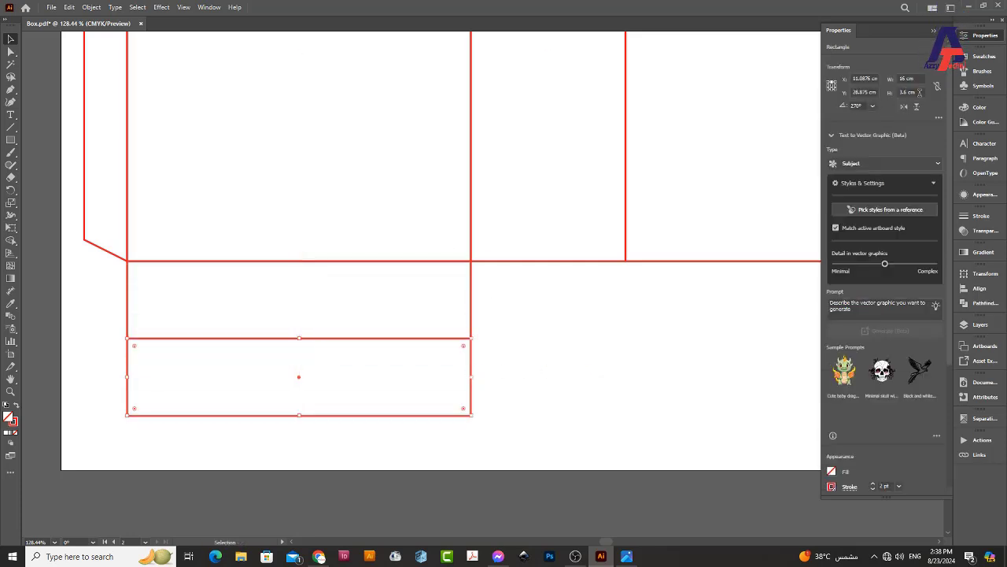
{"action": "type", "text": "1.5"}
{"action": "key", "text": "Return"}
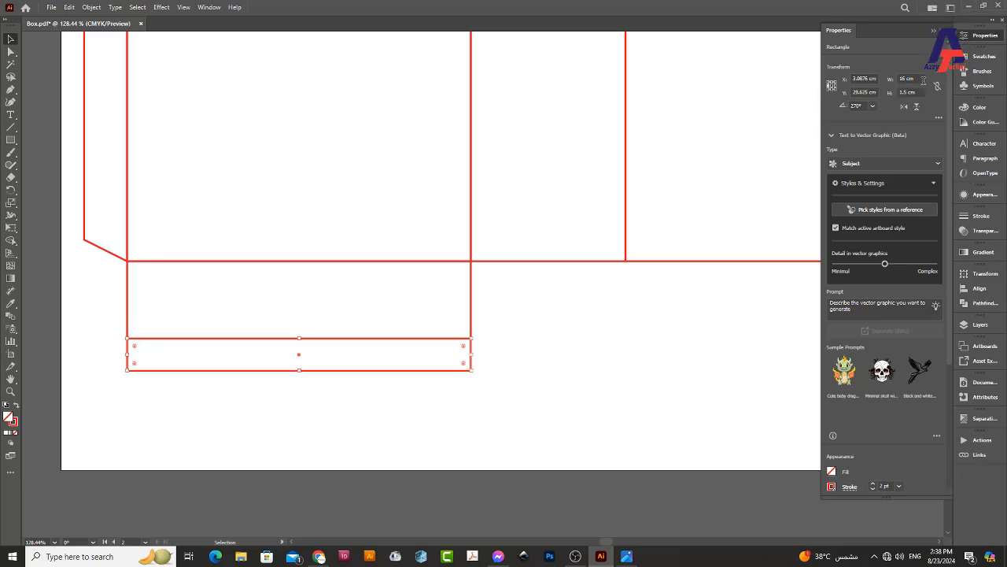
{"action": "type", "text": "/2"}
{"action": "key", "text": "Return"}
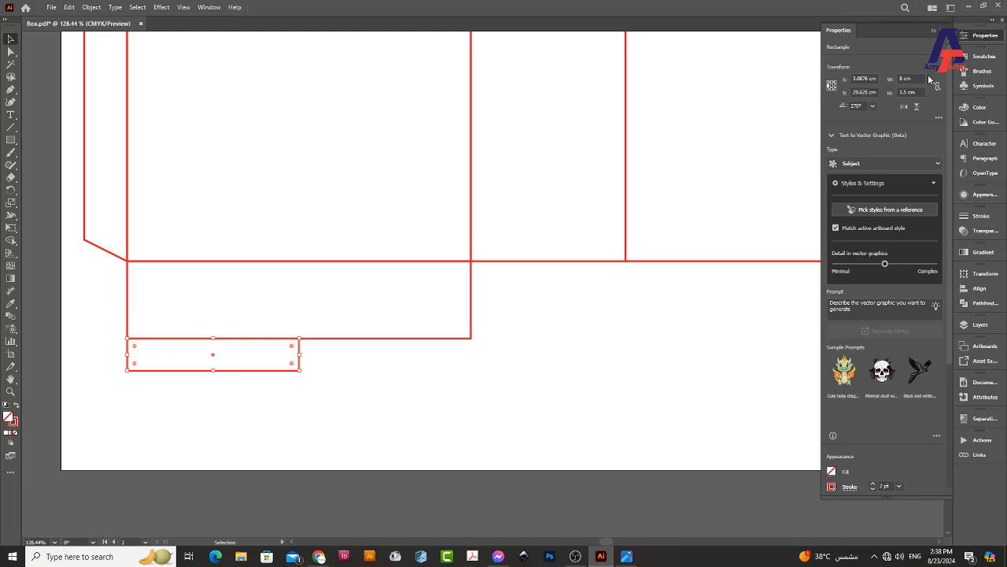
{"action": "key", "text": "ctrl+z"}
{"action": "left_click", "coordinate": [924, 76]}
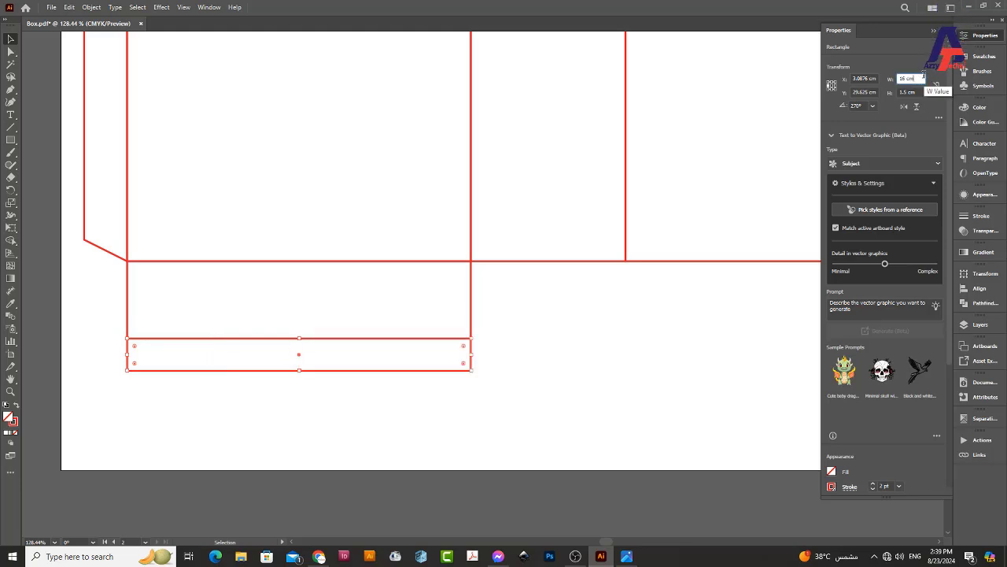
{"action": "key", "text": "Return"}
Copy the tab to the flap's right end and fit the artboard in view.
{"action": "scroll", "coordinate": [322, 417], "scroll_direction": "up", "scroll_amount": 2}
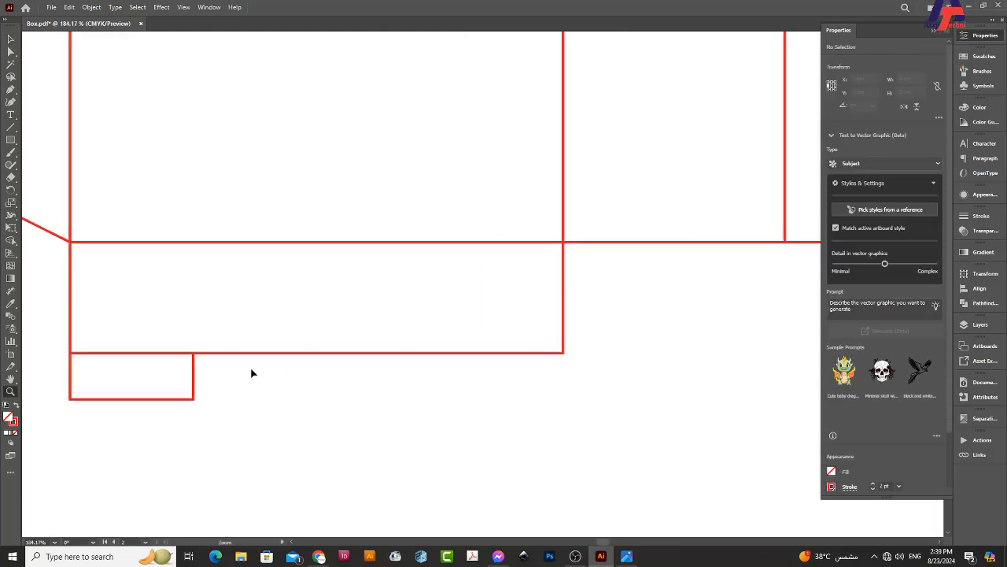
{"action": "left_click", "coordinate": [251, 371]}
{"action": "left_click_drag", "start_coordinate": [193, 383], "coordinate": [562, 384]}
{"action": "key", "text": "ctrl+0"}
Copy the bottom flap with its tabs under the third panel and zoom in on the tabs.
{"action": "left_click", "coordinate": [394, 383]}
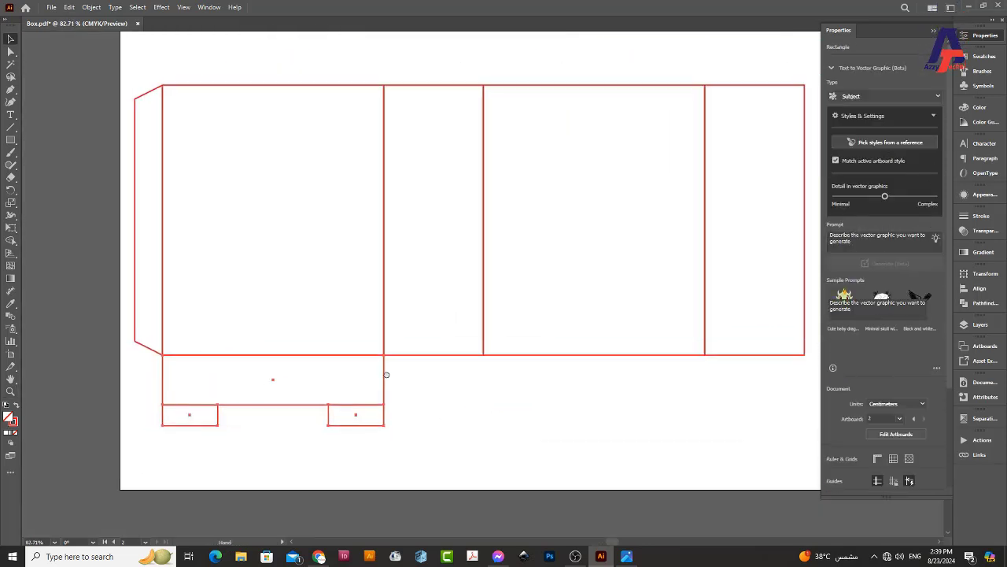
{"action": "mouse_move", "coordinate": [394, 384]}
{"action": "left_mouse_down"}
{"action": "mouse_move", "coordinate": [206, 421]}
{"action": "mouse_move", "coordinate": [528, 416]}
{"action": "left_mouse_up"}
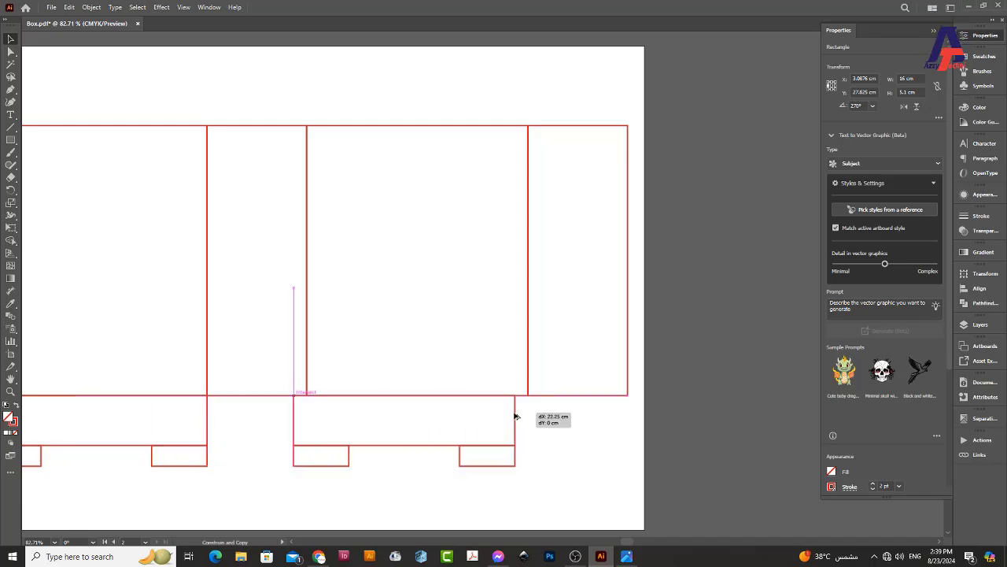
{"action": "left_click", "coordinate": [548, 409]}
{"action": "key", "text": "z"}
{"action": "left_click_drag", "start_coordinate": [232, 454], "coordinate": [319, 444]}
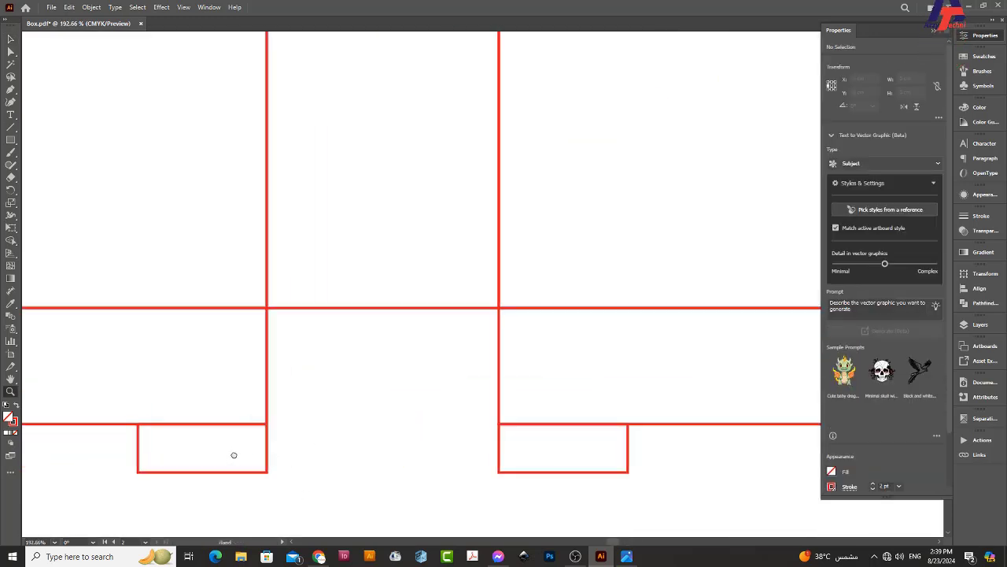
{"action": "left_click", "coordinate": [320, 444], "text": "alt"}
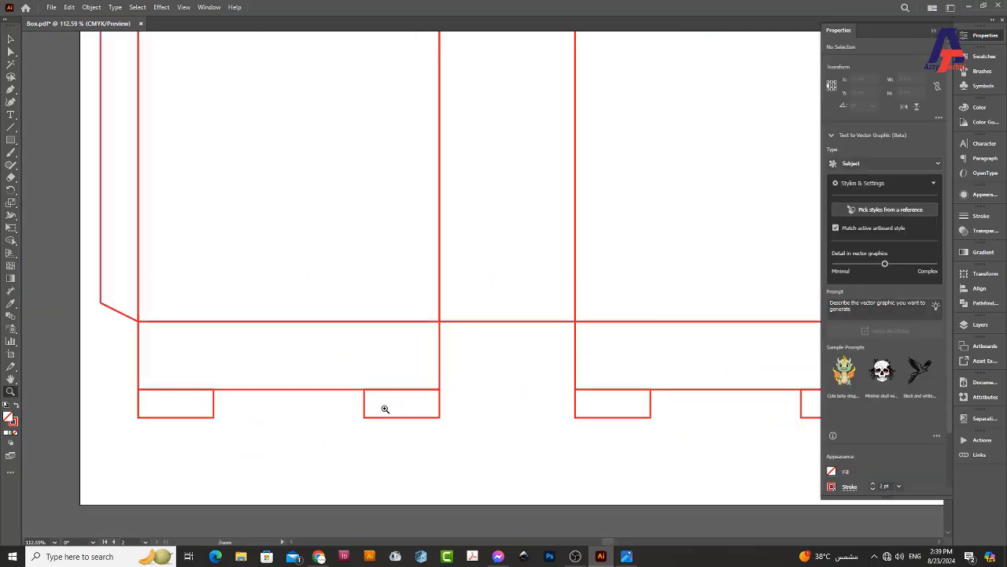
{"action": "left_click", "coordinate": [384, 409]}
Select the first flap's two tabs, then reframe the view on the front panel's bottom tabs.
{"action": "key", "text": "v"}
{"action": "left_click_drag", "start_coordinate": [386, 396], "coordinate": [400, 448]}
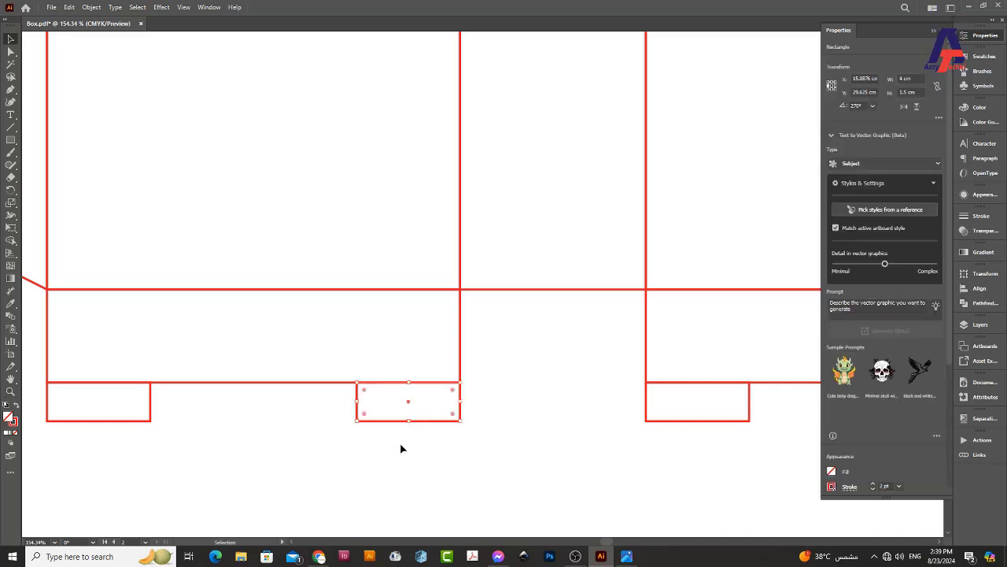
{"action": "left_click_drag", "start_coordinate": [528, 477], "coordinate": [128, 417]}
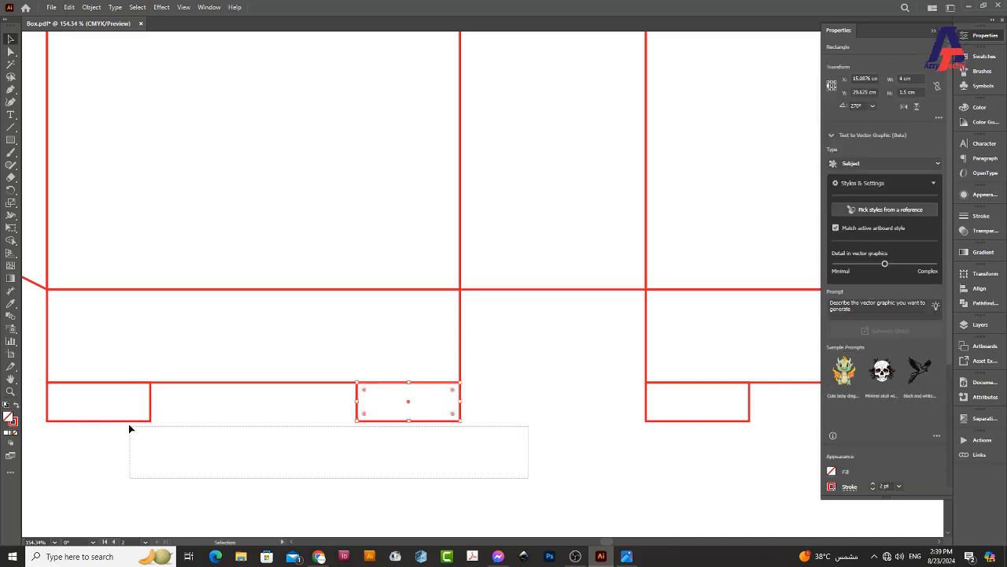
{"action": "left_click", "coordinate": [322, 487]}
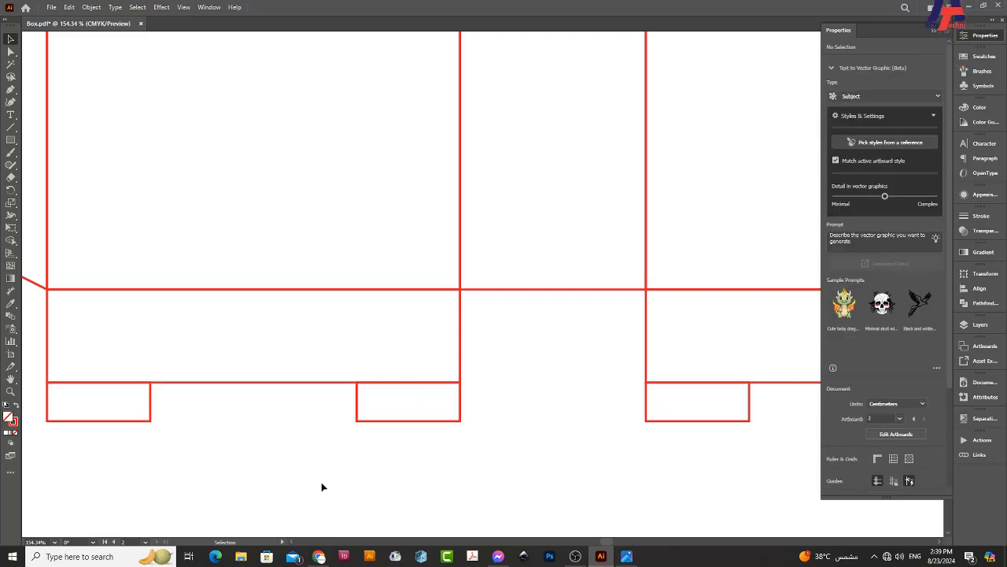
{"action": "left_click_drag", "start_coordinate": [390, 437], "coordinate": [223, 468]}
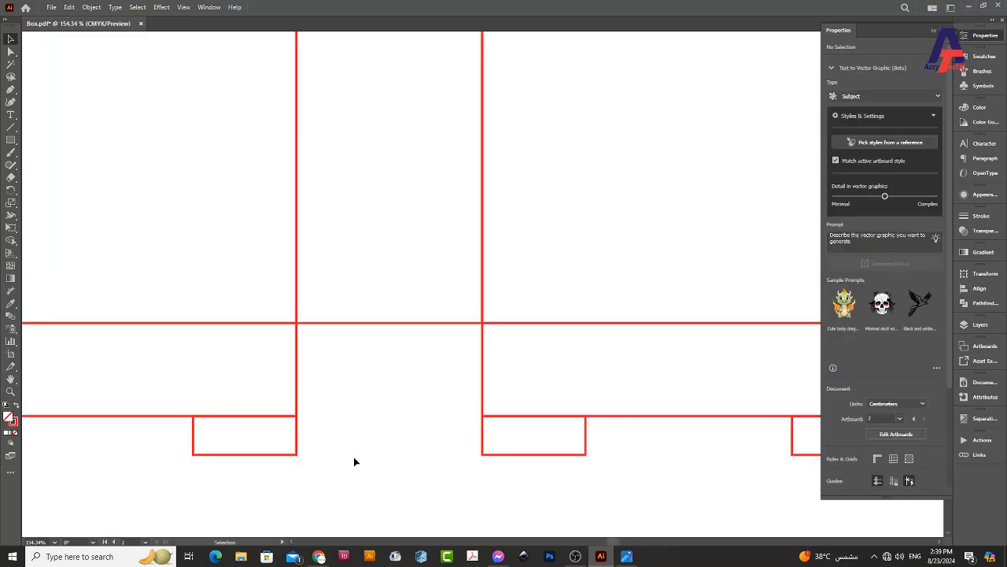
{"action": "key", "text": "z"}
{"action": "mouse_move", "coordinate": [428, 443]}
{"action": "left_mouse_down"}
{"action": "mouse_move", "coordinate": [400, 438]}
{"action": "mouse_move", "coordinate": [400, 411]}
{"action": "left_mouse_up"}
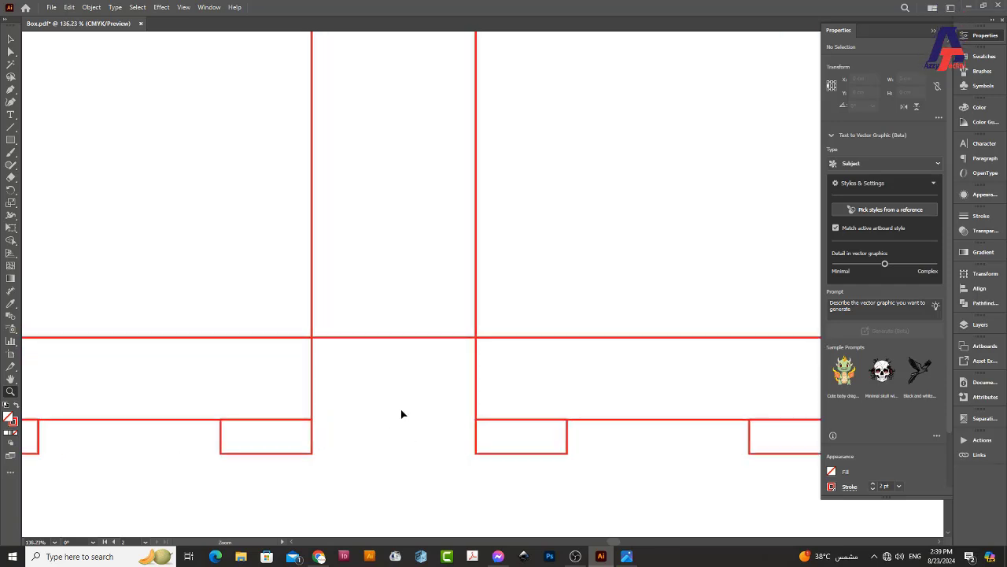
{"action": "key", "text": "v"}
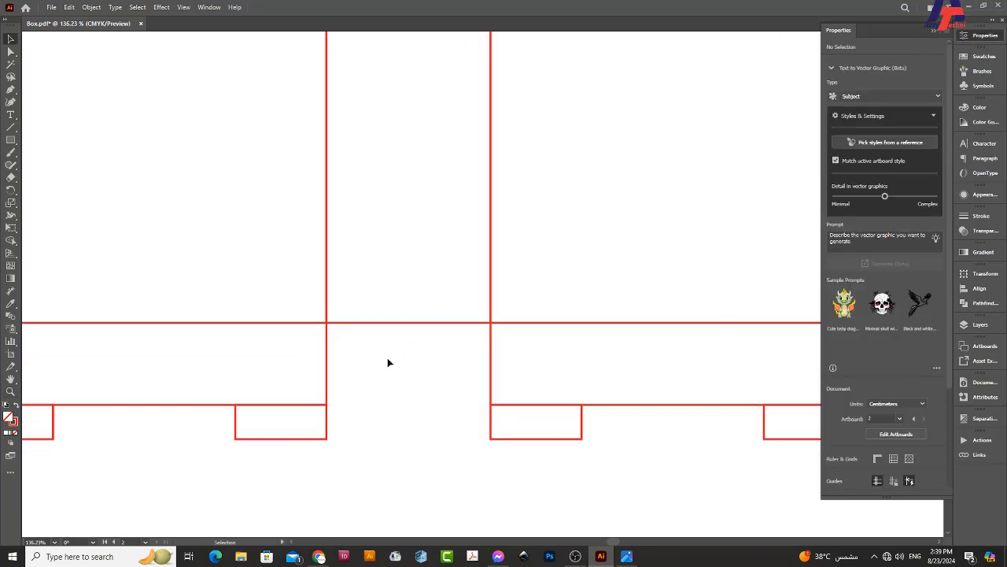
{"action": "left_click_drag", "start_coordinate": [470, 402], "coordinate": [139, 382]}
{"action": "left_click_drag", "start_coordinate": [320, 399], "coordinate": [299, 433]}
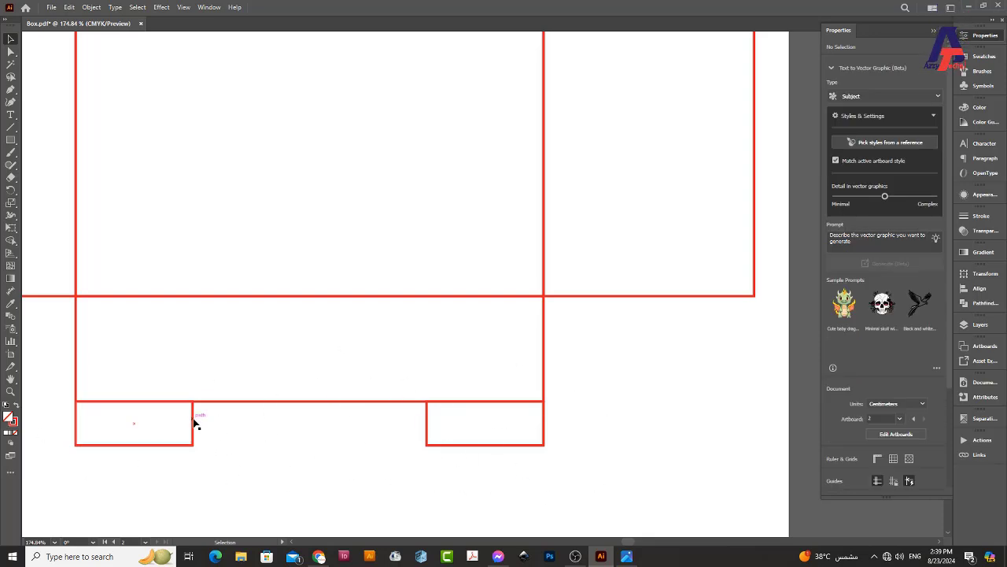
Copy a tab to the middle under the front panel and delete both end tabs.
{"action": "left_click_drag", "start_coordinate": [194, 419], "coordinate": [426, 428]}
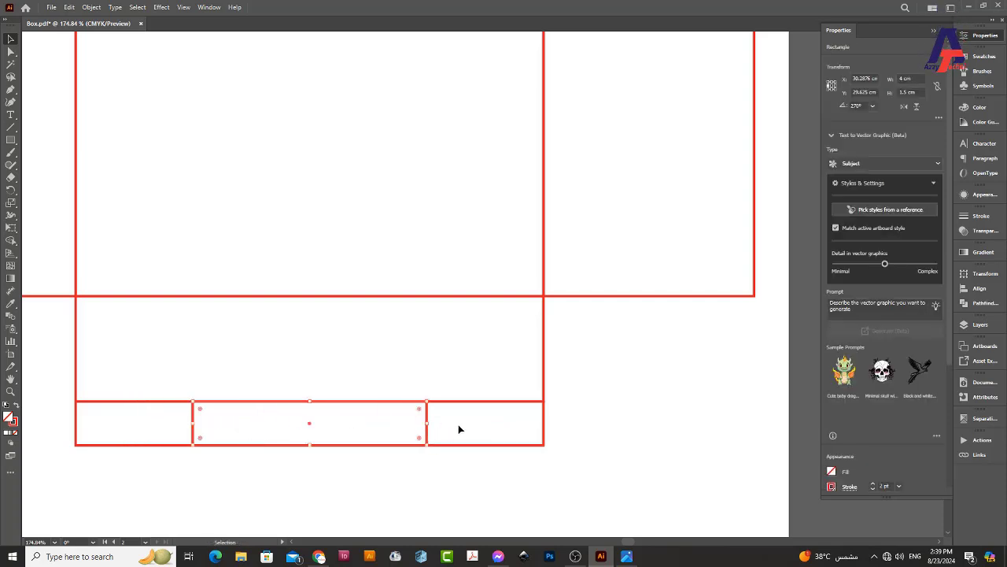
{"action": "left_click", "coordinate": [461, 434]}
{"action": "key", "text": "Delete"}
{"action": "left_click", "coordinate": [187, 445]}
{"action": "key", "text": "Delete"}
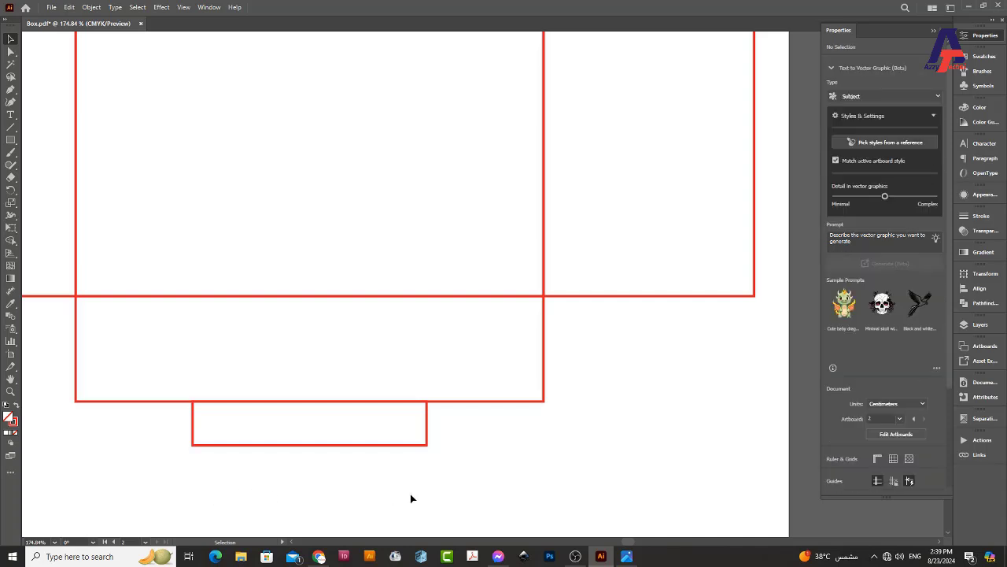
{"action": "left_click_drag", "start_coordinate": [169, 431], "coordinate": [169, 427]}
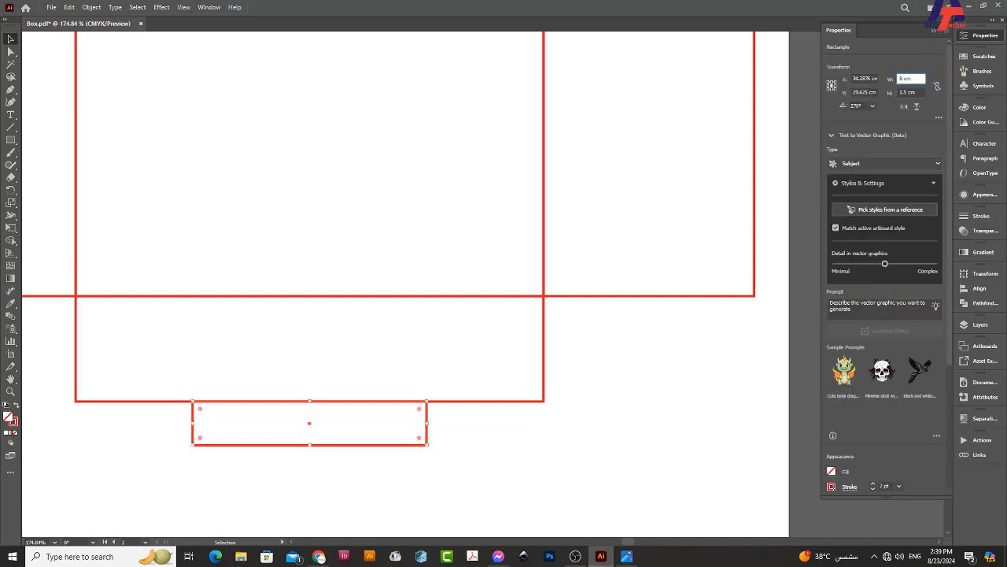
{"action": "scroll", "coordinate": [585, 443], "scroll_direction": "down", "scroll_amount": 2}
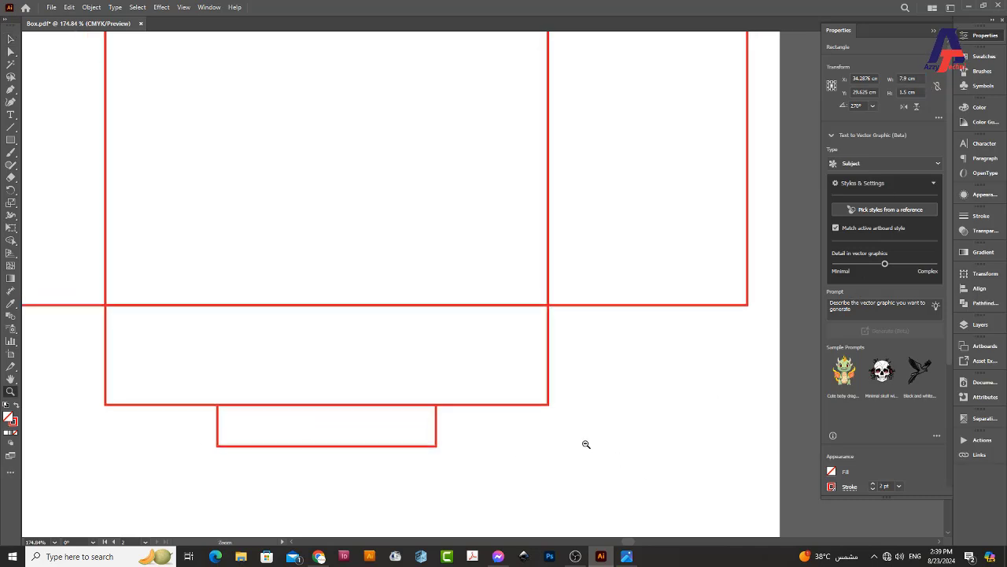
{"action": "scroll", "coordinate": [418, 380], "scroll_direction": "right", "scroll_amount": 5}
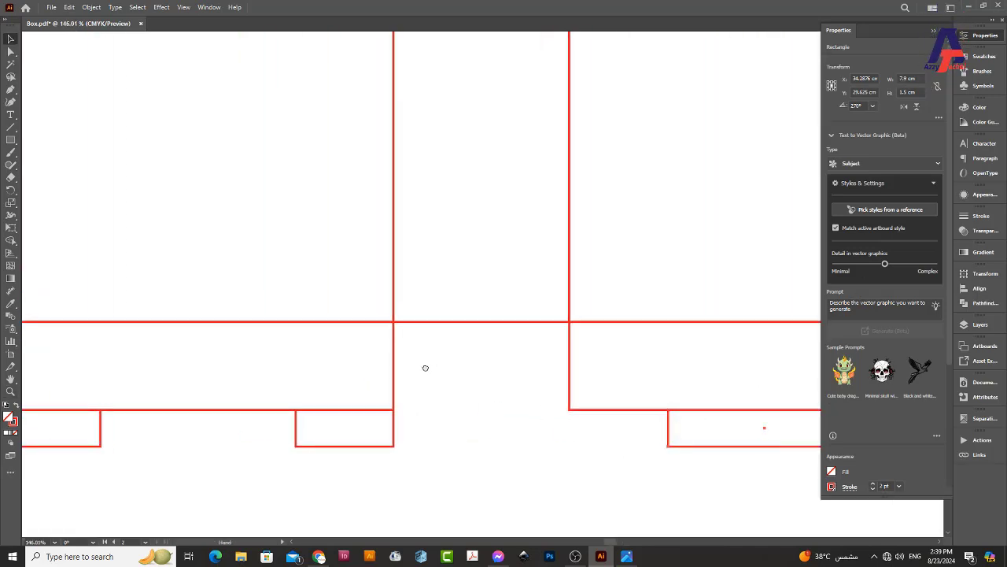
Copy the tab rectangle under the narrow side panel at 7.2 cm wide, plus a 3.6 cm-wide copy 1.8 cm lower.
{"action": "scroll", "coordinate": [423, 367], "scroll_direction": "right", "scroll_amount": 3}
{"action": "scroll", "coordinate": [422, 367], "scroll_direction": "up", "scroll_amount": 1}
{"action": "left_click_drag", "start_coordinate": [288, 367], "coordinate": [467, 373]}
{"action": "left_click_drag", "start_coordinate": [73, 396], "coordinate": [290, 398]}
{"action": "scroll", "coordinate": [380, 303], "scroll_direction": "down", "scroll_amount": 2}
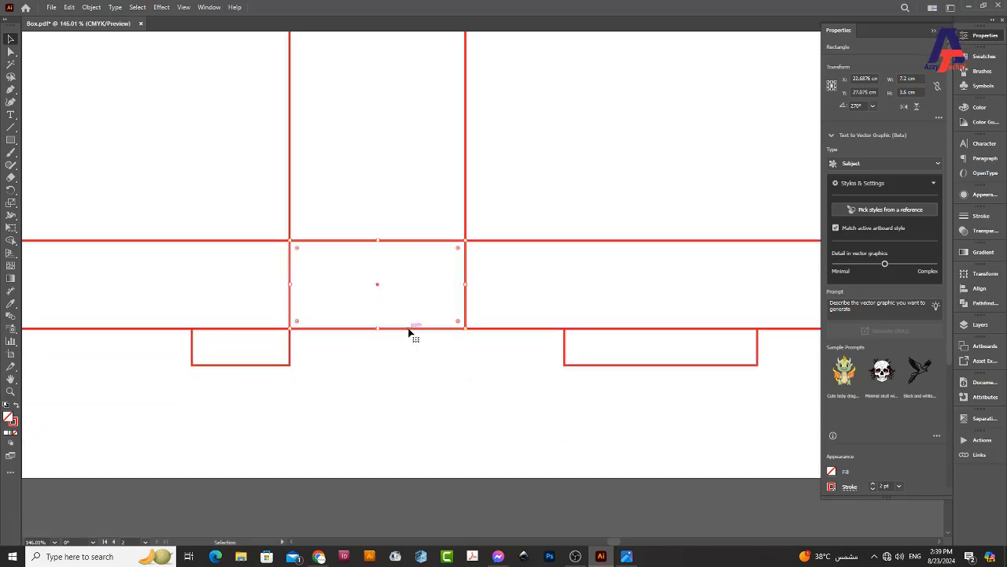
{"action": "left_click_drag", "start_coordinate": [408, 332], "coordinate": [406, 375]}
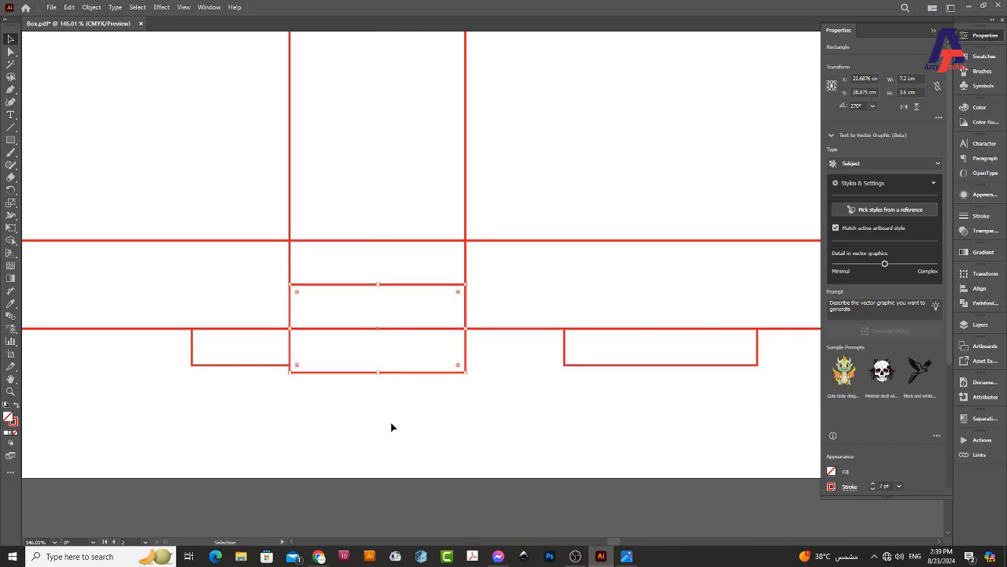
{"action": "left_click", "coordinate": [380, 371]}
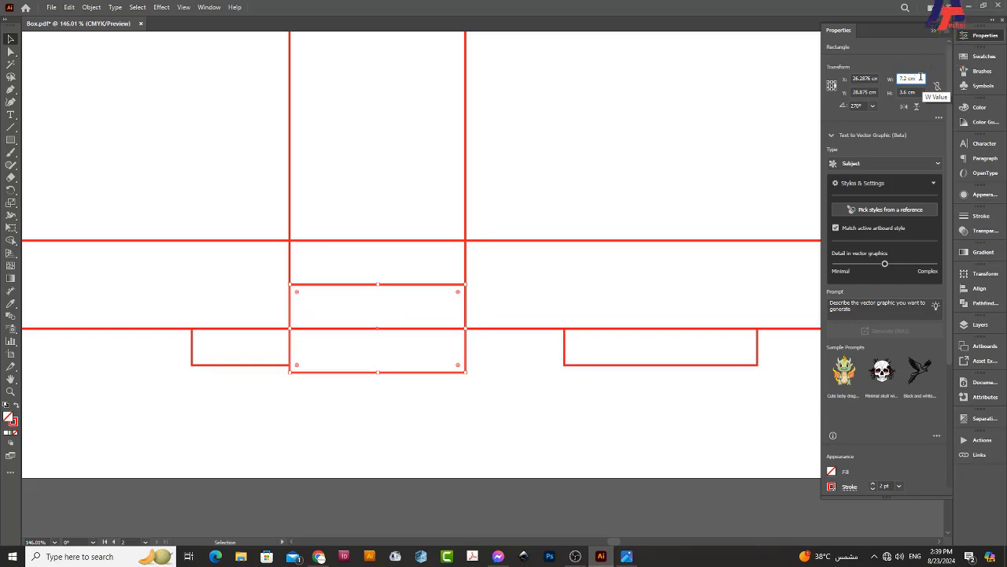
{"action": "type", "text": "/2"}
{"action": "key", "text": "Return"}
Unite the side panel pieces into one outline, then select the left panel with its two bottom tabs.
{"action": "left_click_drag", "start_coordinate": [397, 435], "coordinate": [363, 287]}
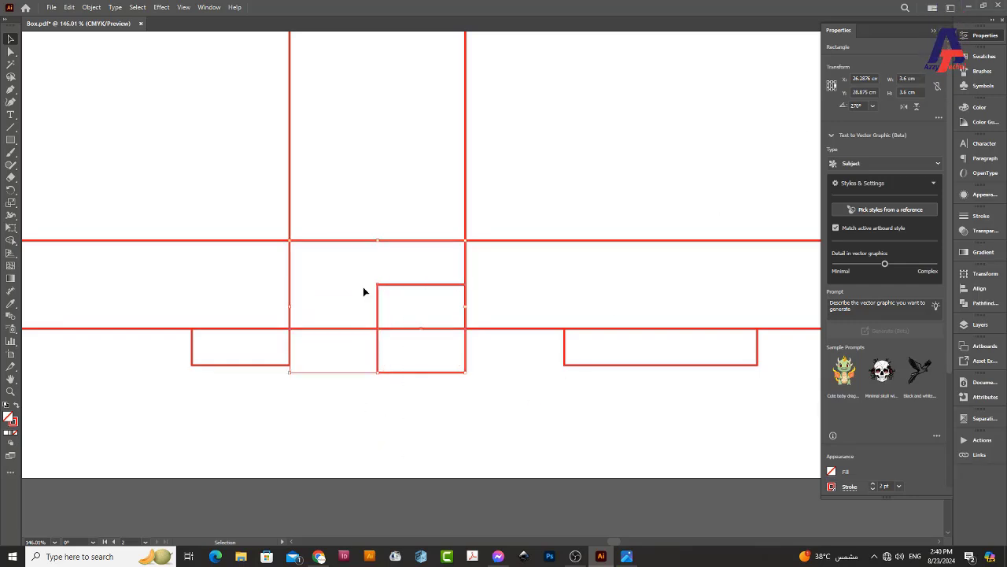
{"action": "left_click", "coordinate": [834, 443]}
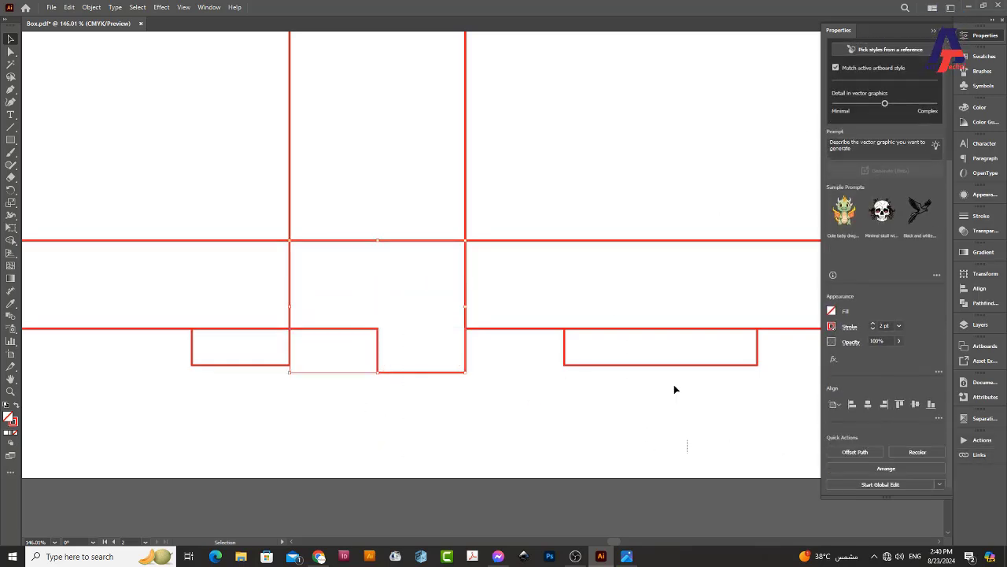
{"action": "left_click", "coordinate": [836, 466]}
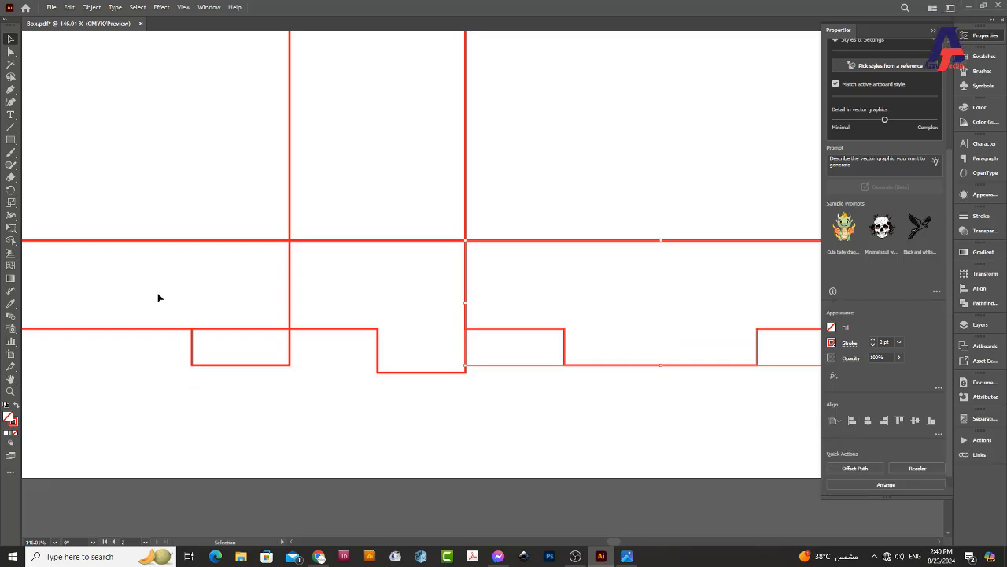
{"action": "left_click_drag", "start_coordinate": [158, 297], "coordinate": [369, 288]}
{"action": "left_click_drag", "start_coordinate": [180, 273], "coordinate": [479, 431]}
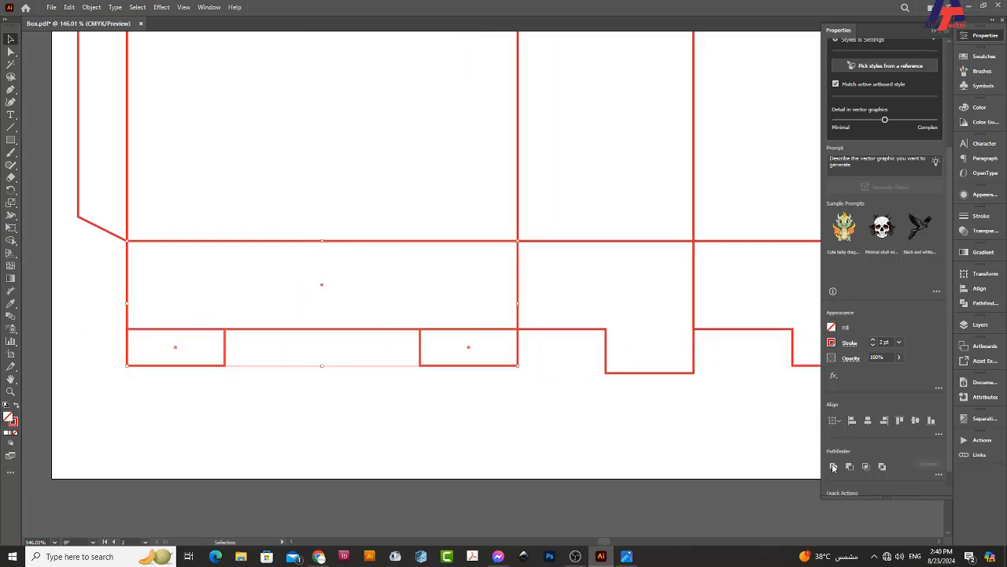
Unite the left panel with its tabs and delete the central panel's lower-left corner point to slant its edge.
{"action": "left_click", "coordinate": [834, 467]}
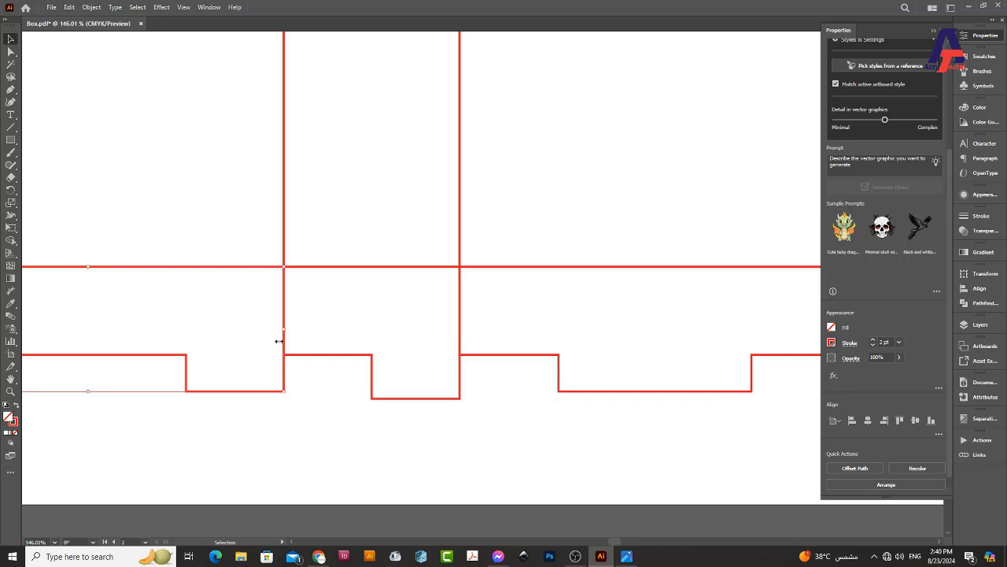
{"action": "scroll", "coordinate": [591, 354], "scroll_direction": "right", "scroll_amount": 3}
{"action": "scroll", "coordinate": [668, 354], "scroll_direction": "left", "scroll_amount": 5}
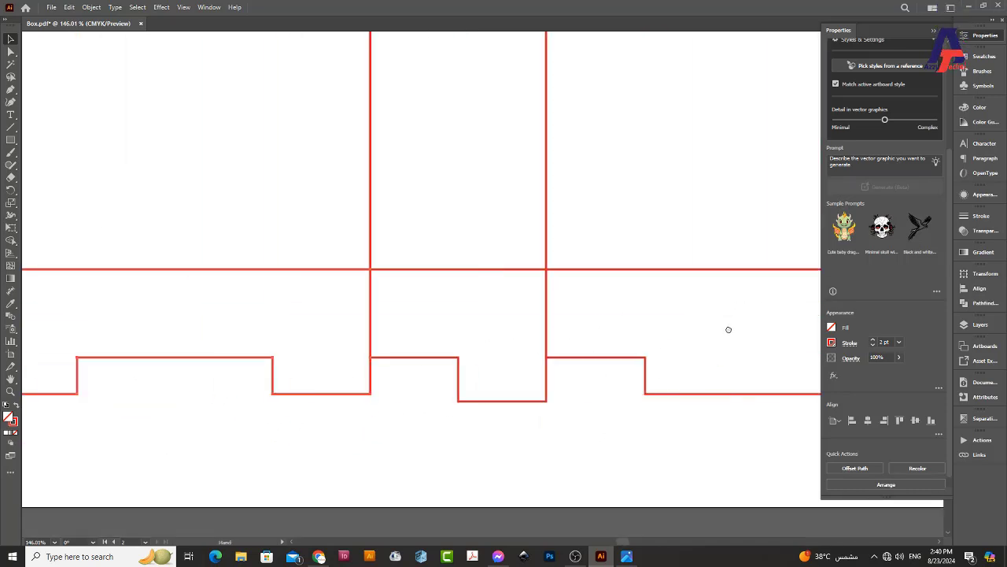
{"action": "double_click", "coordinate": [429, 362]}
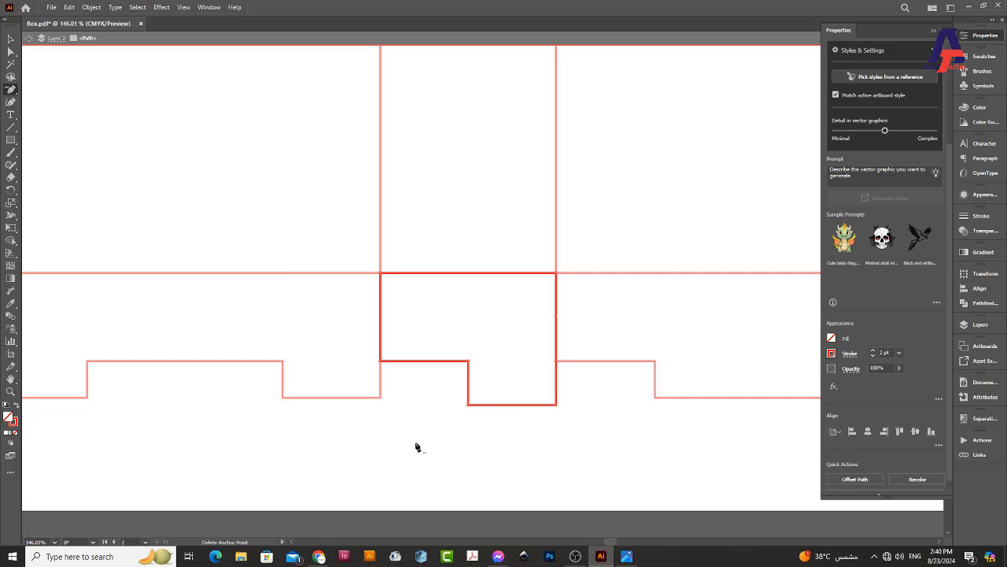
{"action": "left_click", "coordinate": [380, 360]}
{"action": "left_click", "coordinate": [461, 450]}
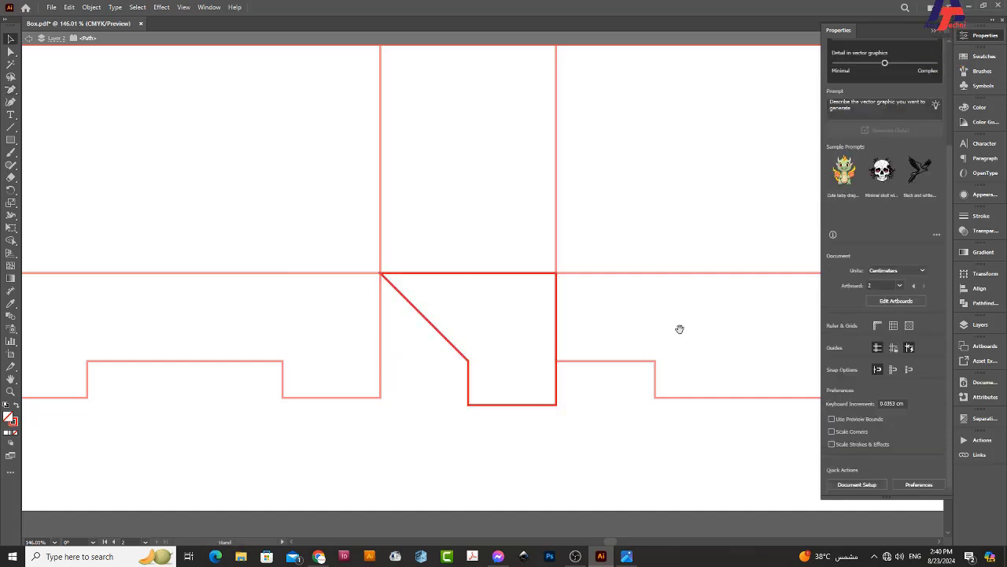
Remove both lower corner points of the lower panel outline to slant its edges.
{"action": "left_click_drag", "start_coordinate": [679, 329], "coordinate": [226, 448]}
{"action": "double_click", "coordinate": [218, 429]}
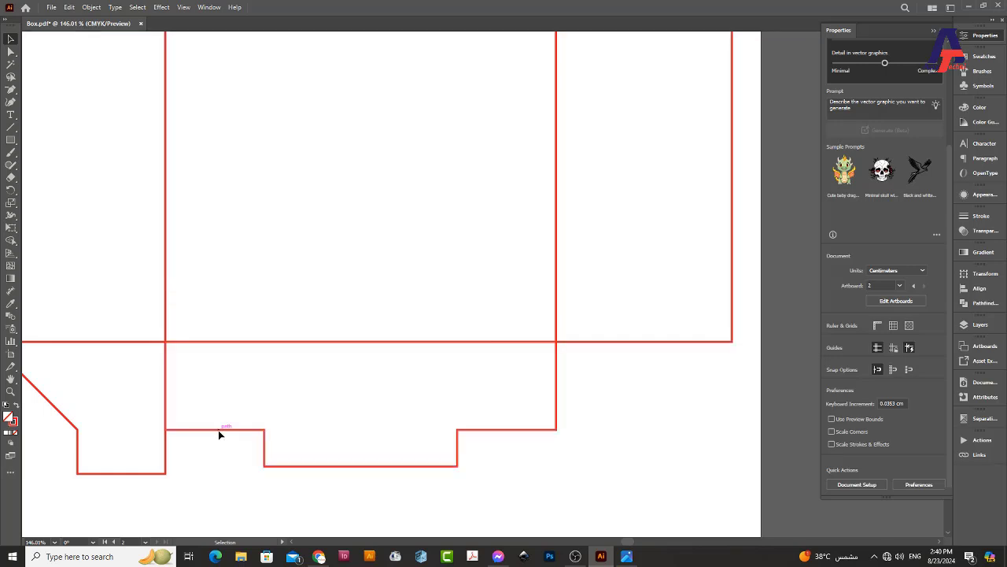
{"action": "double_click", "coordinate": [218, 430]}
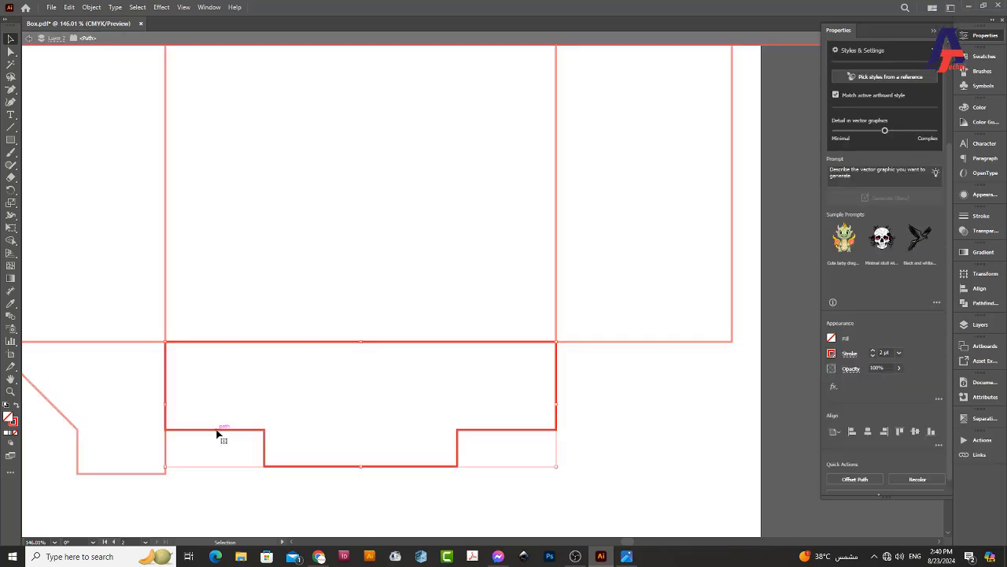
{"action": "key", "text": "p"}
{"action": "left_click", "coordinate": [557, 429]}
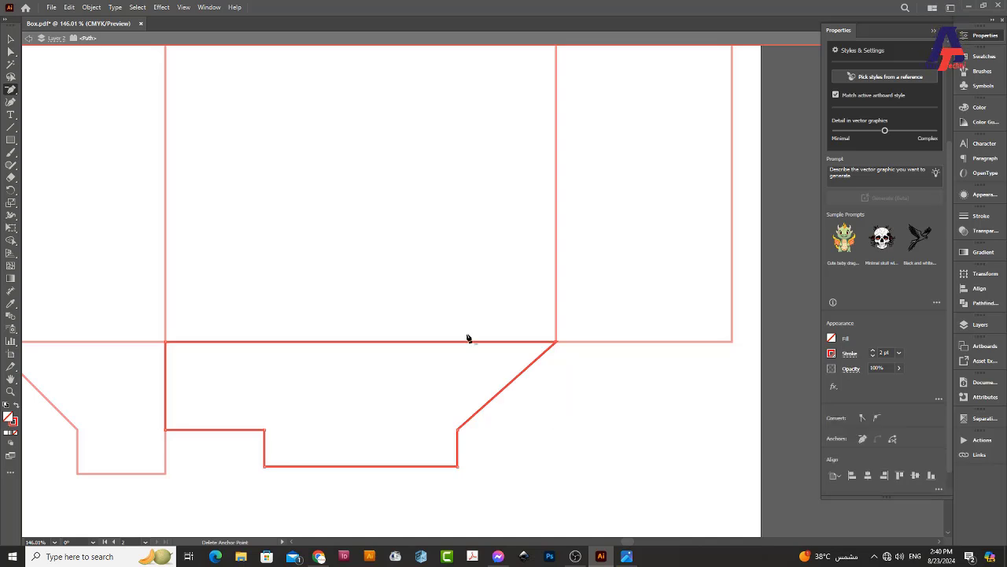
{"action": "left_click", "coordinate": [166, 432]}
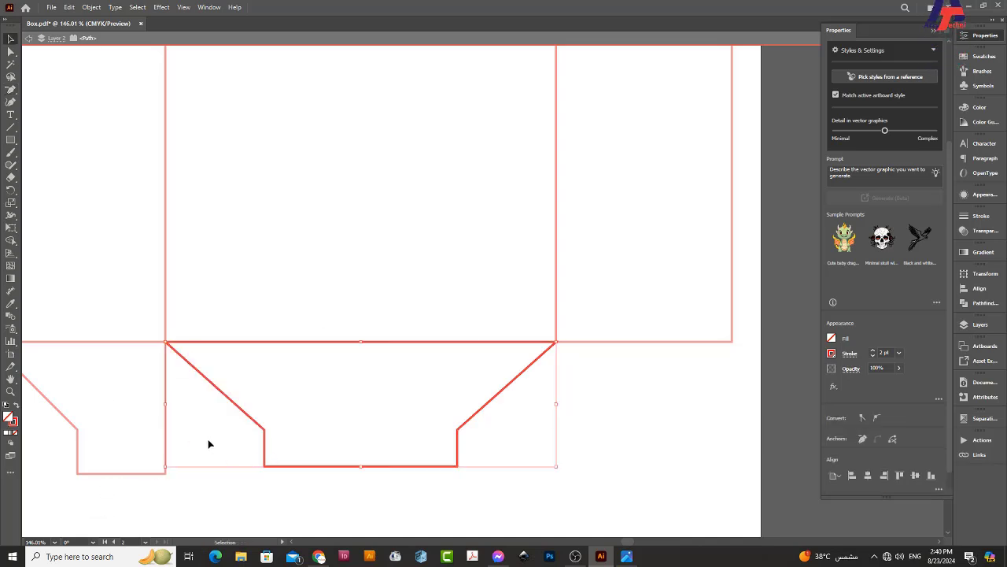
{"action": "key", "text": "v"}
{"action": "key", "text": "Escape"}
Rotate the slanted side flap around its top corner.
{"action": "left_click_drag", "start_coordinate": [110, 418], "coordinate": [515, 404]}
{"action": "scroll", "coordinate": [515, 404], "scroll_direction": "left", "scroll_amount": 3}
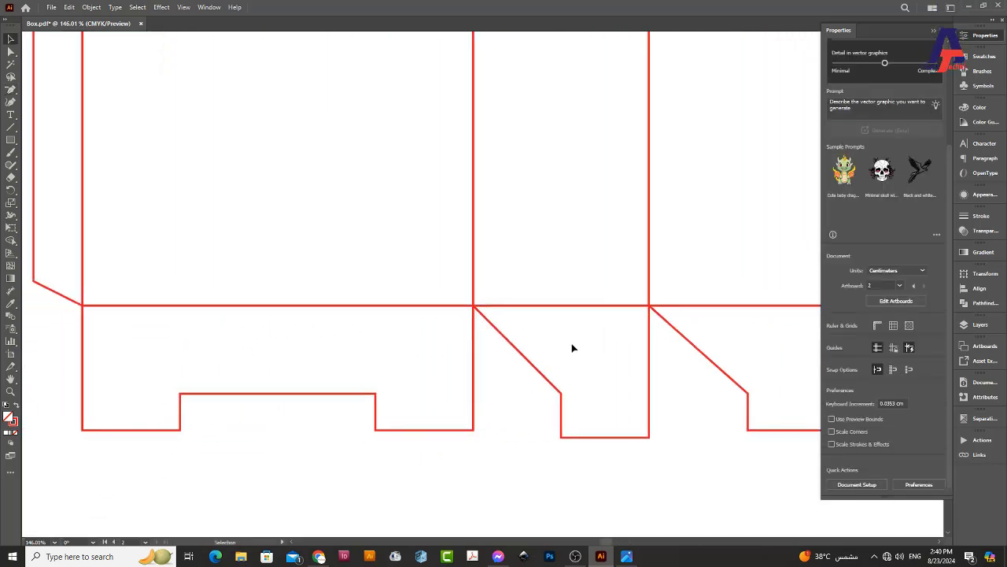
{"action": "left_click_drag", "start_coordinate": [574, 343], "coordinate": [500, 418]}
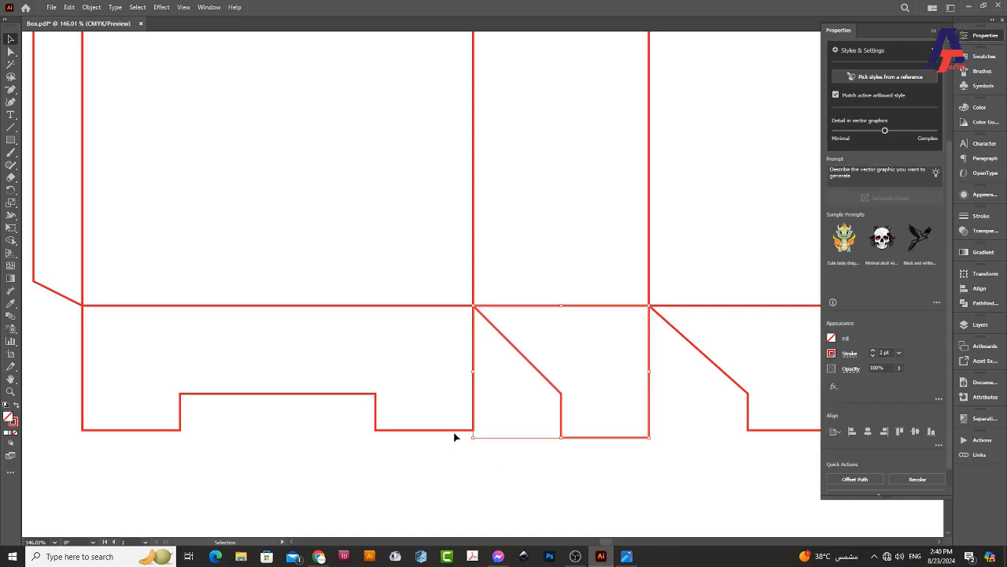
{"action": "key", "text": "r"}
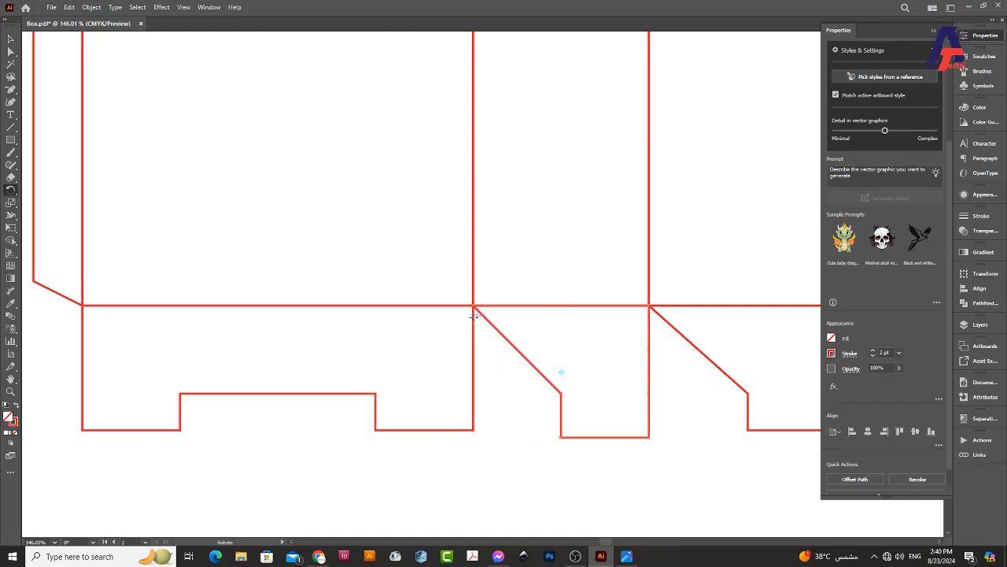
{"action": "left_click", "coordinate": [473, 305]}
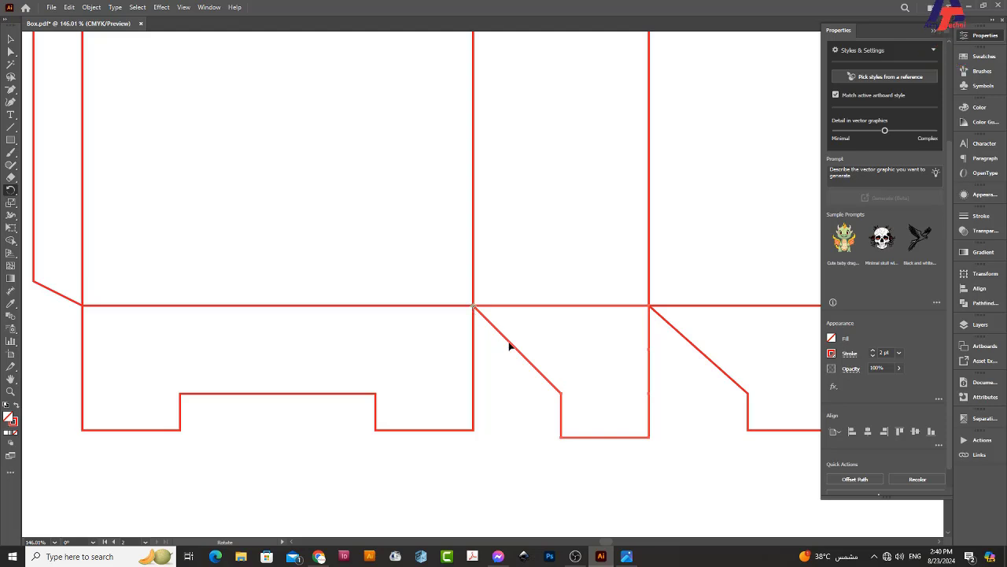
{"action": "left_click_drag", "start_coordinate": [519, 357], "coordinate": [382, 359]}
Shift the flap's lower-left anchors 0.39 cm to the left.
{"action": "key", "text": "z"}
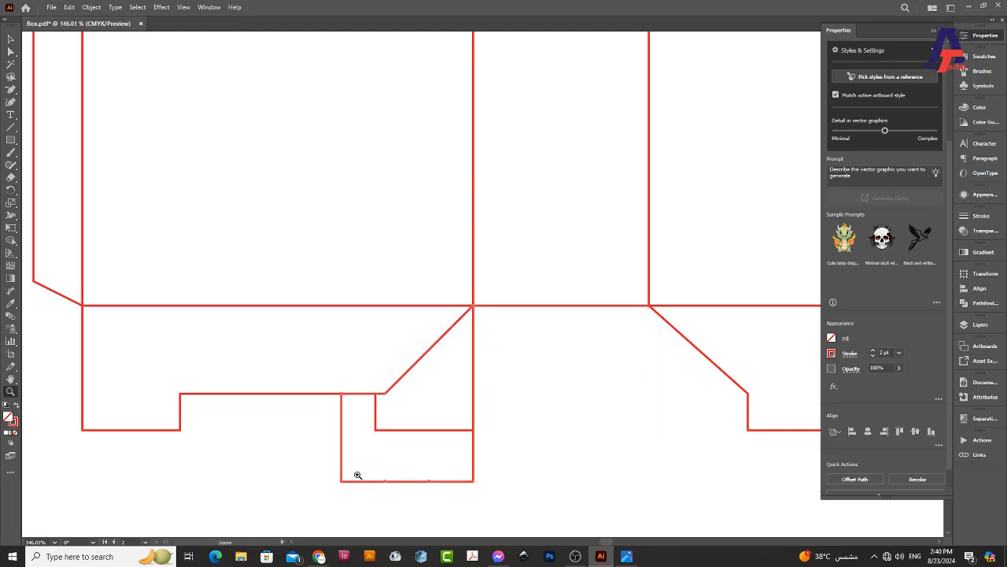
{"action": "left_click", "coordinate": [355, 475]}
{"action": "key", "text": "v"}
{"action": "double_click", "coordinate": [401, 340]}
{"action": "key", "text": "a"}
{"action": "left_click_drag", "start_coordinate": [292, 297], "coordinate": [418, 518]}
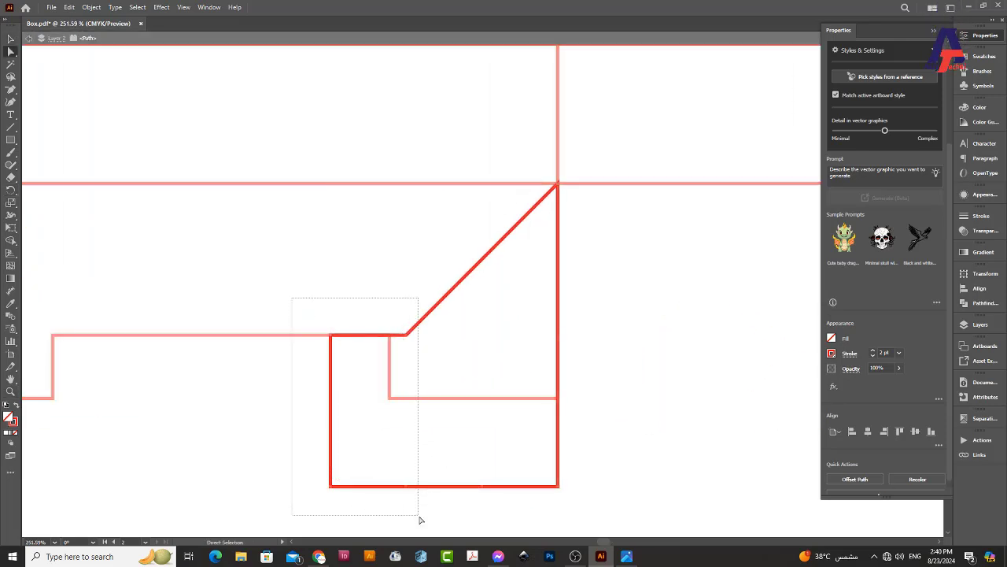
{"action": "left_click_drag", "start_coordinate": [407, 338], "coordinate": [391, 339]}
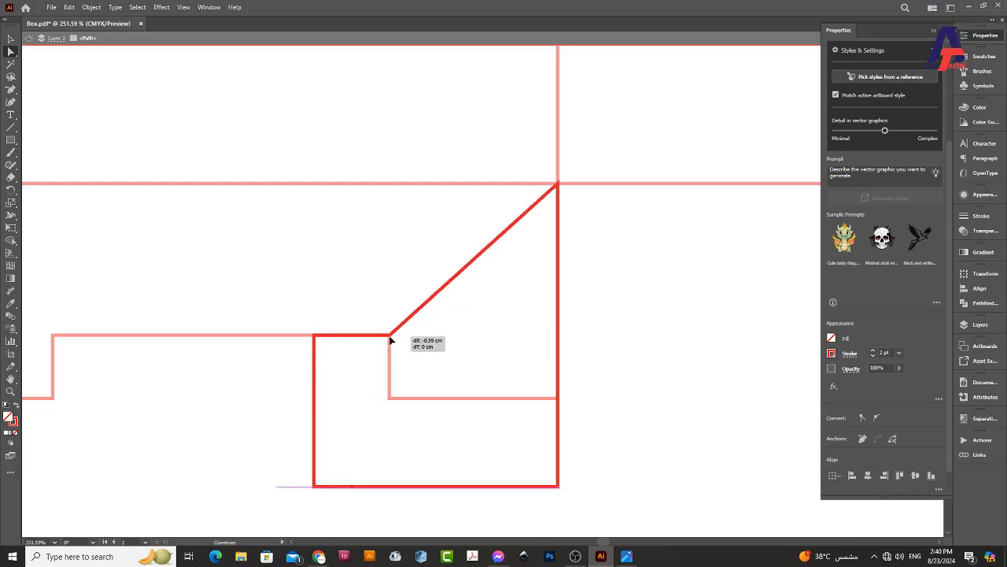
Rotate the tapered flap into place beneath the narrow side panel.
{"action": "key", "text": "z"}
{"action": "left_click_drag", "start_coordinate": [472, 398], "coordinate": [301, 355]}
{"action": "key", "text": "v"}
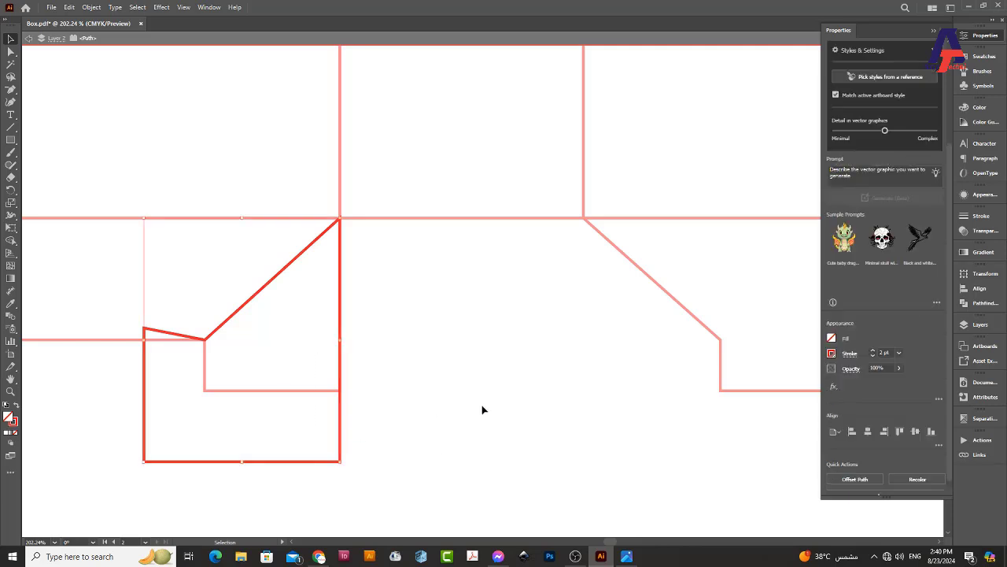
{"action": "key", "text": "r"}
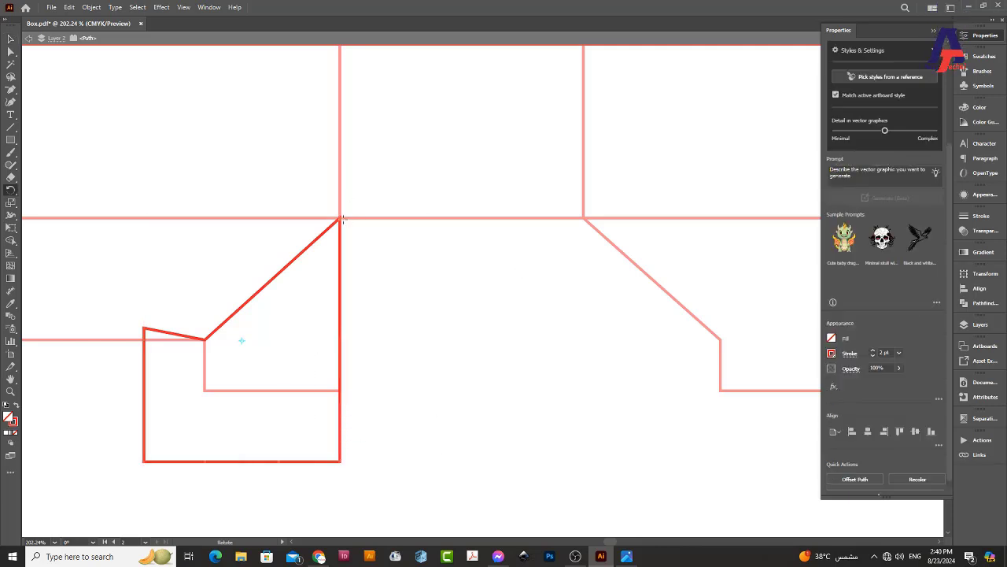
{"action": "mouse_move", "coordinate": [341, 405]}
{"action": "left_mouse_down"}
{"action": "mouse_move", "coordinate": [449, 398]}
{"action": "mouse_move", "coordinate": [540, 278]}
{"action": "left_mouse_up"}
{"action": "key", "text": "v"}
{"action": "key", "text": "Escape"}
Nudge the notch corner anchors so the notch sides slant inward.
{"action": "key", "text": "z"}
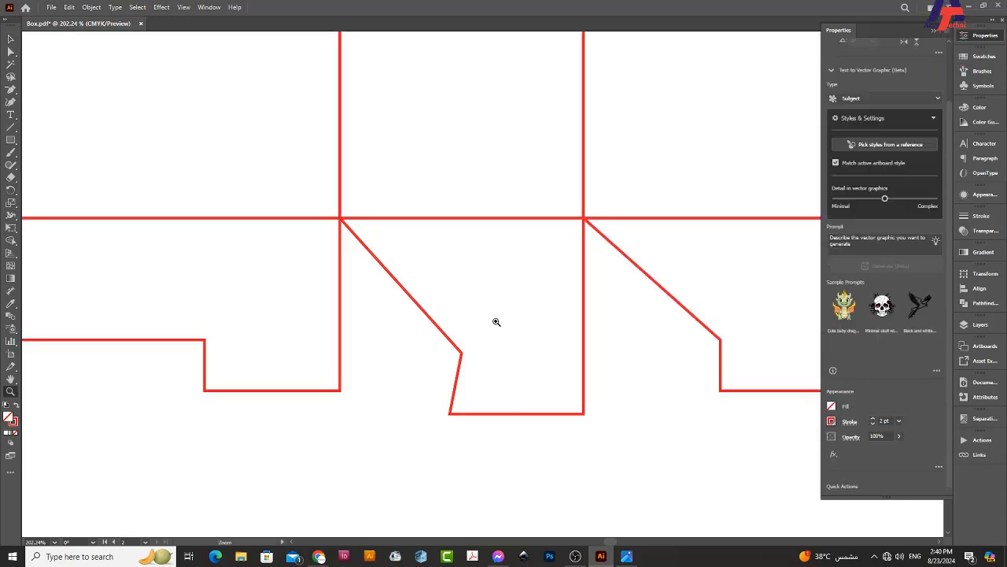
{"action": "mouse_move", "coordinate": [495, 322]}
{"action": "left_mouse_down"}
{"action": "mouse_move", "coordinate": [393, 322]}
{"action": "mouse_move", "coordinate": [422, 335]}
{"action": "mouse_move", "coordinate": [406, 317]}
{"action": "mouse_move", "coordinate": [439, 263]}
{"action": "mouse_move", "coordinate": [399, 286]}
{"action": "left_mouse_up"}
{"action": "left_click_drag", "start_coordinate": [287, 401], "coordinate": [308, 437]}
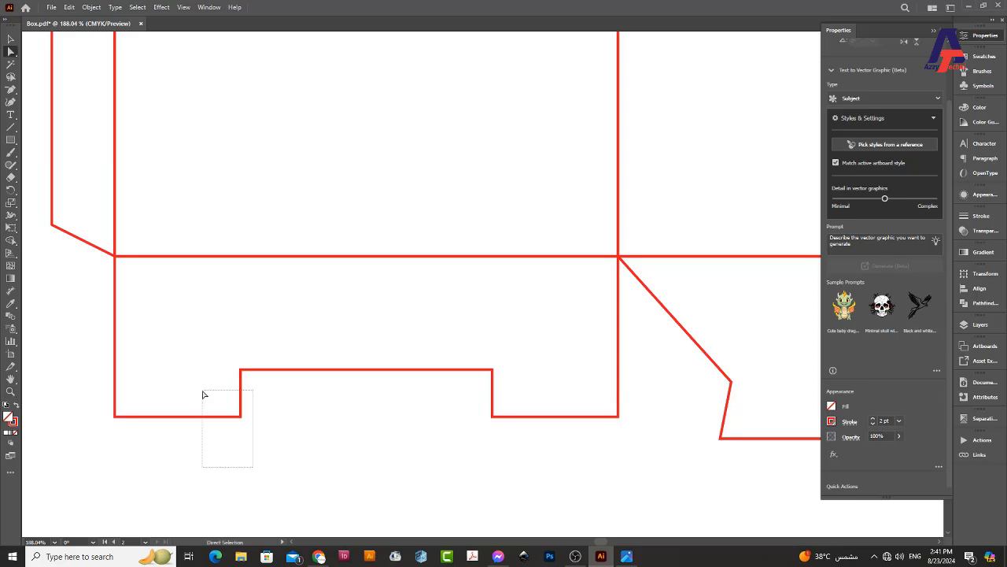
{"action": "left_click_drag", "start_coordinate": [202, 391], "coordinate": [205, 389]}
{"action": "key", "text": "Right"}
{"action": "key", "text": "Right"}
{"action": "key", "text": "Right"}
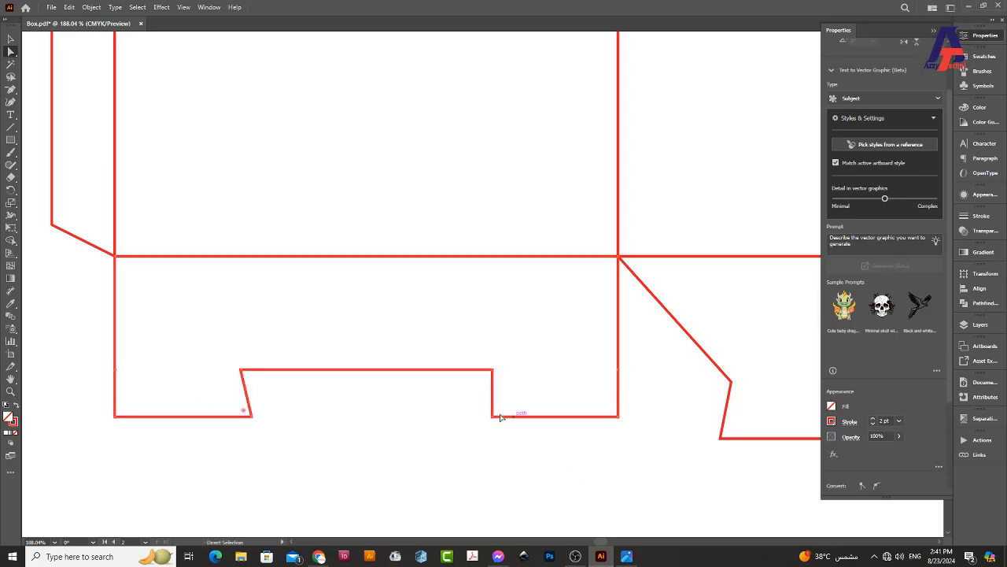
{"action": "key", "text": "Left"}
{"action": "key", "text": "Left"}
{"action": "key", "text": "Left"}
Round the tapered flap's bottom corners to a 0.4 cm radius.
{"action": "scroll", "coordinate": [498, 447], "scroll_direction": "down", "scroll_amount": 2}
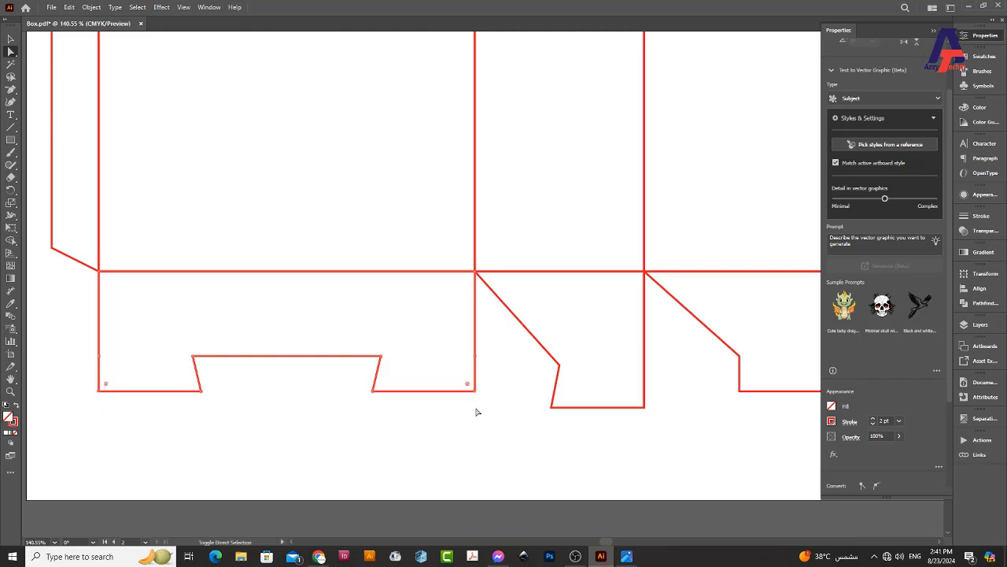
{"action": "left_click_drag", "start_coordinate": [476, 412], "coordinate": [280, 441]}
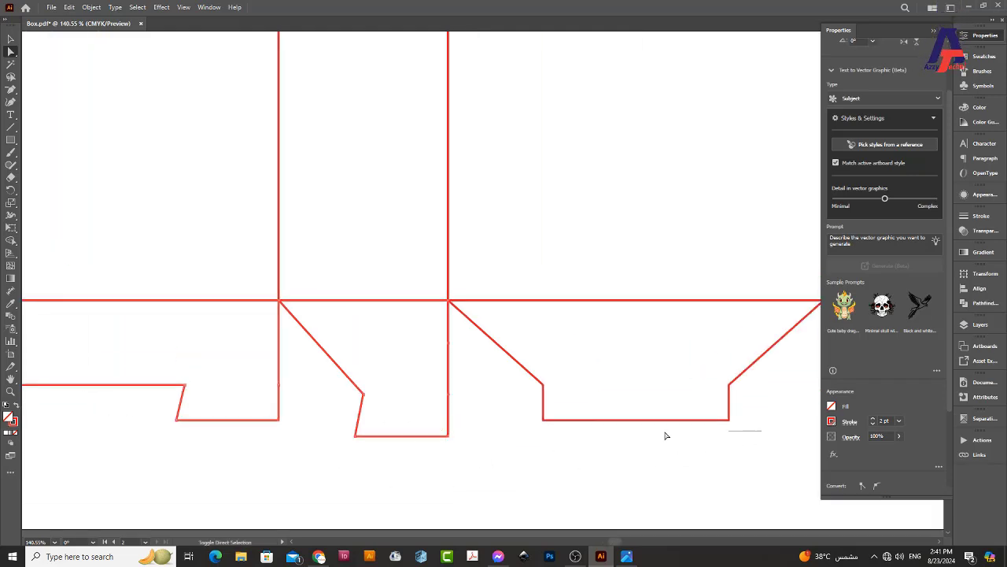
{"action": "left_click_drag", "start_coordinate": [533, 416], "coordinate": [532, 416]}
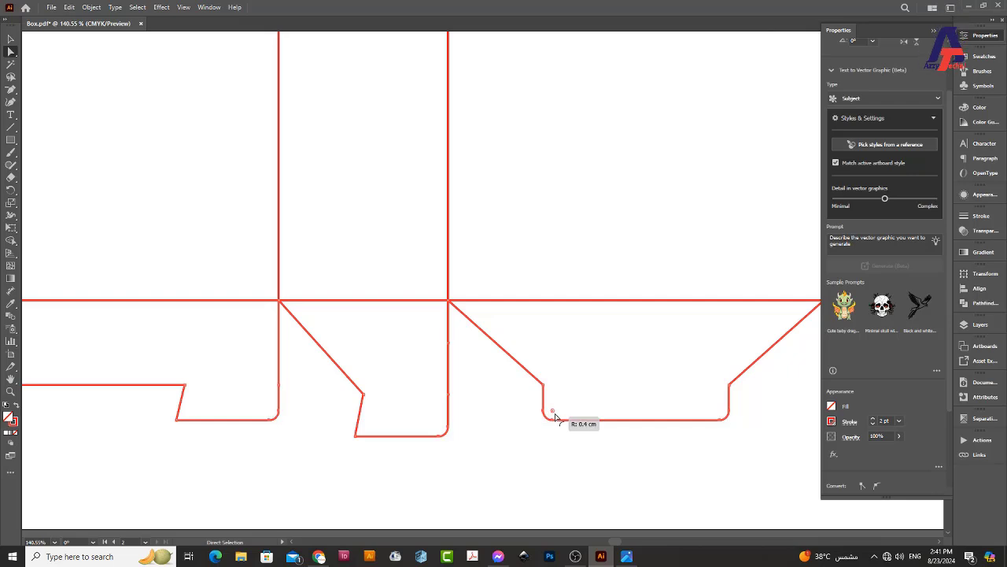
Set the rightmost panel rectangle's width to 7.15 cm.
{"action": "key", "text": "ctrl+0"}
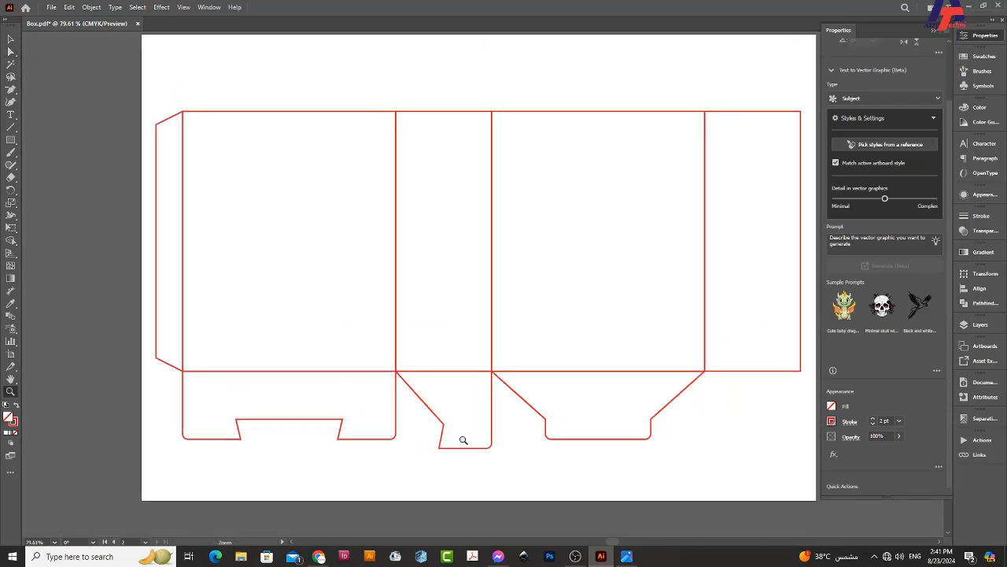
{"action": "key", "text": "v"}
{"action": "left_click_drag", "start_coordinate": [767, 378], "coordinate": [449, 427]}
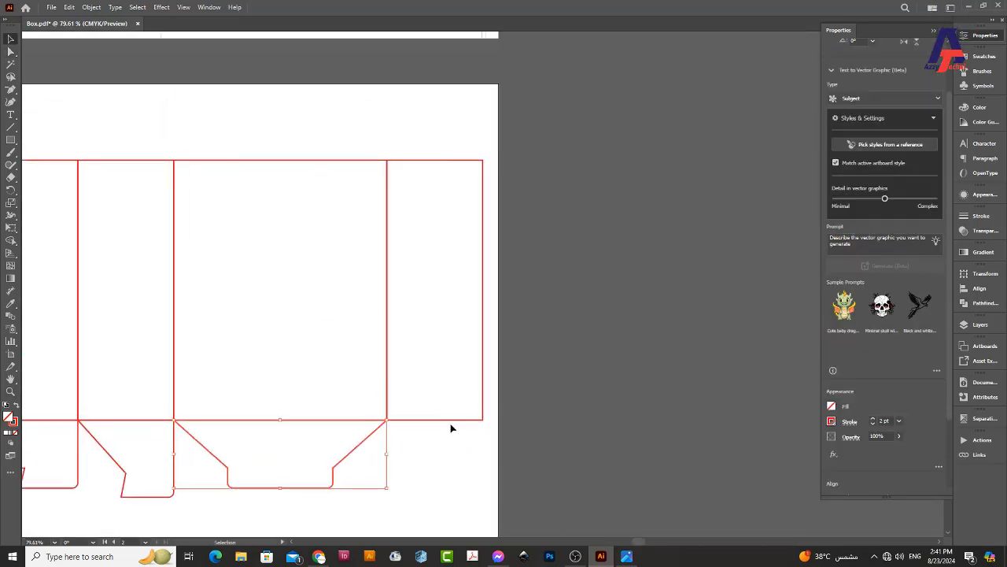
{"action": "left_click", "coordinate": [450, 419]}
{"action": "scroll", "coordinate": [853, 91], "scroll_direction": "up", "scroll_amount": 2}
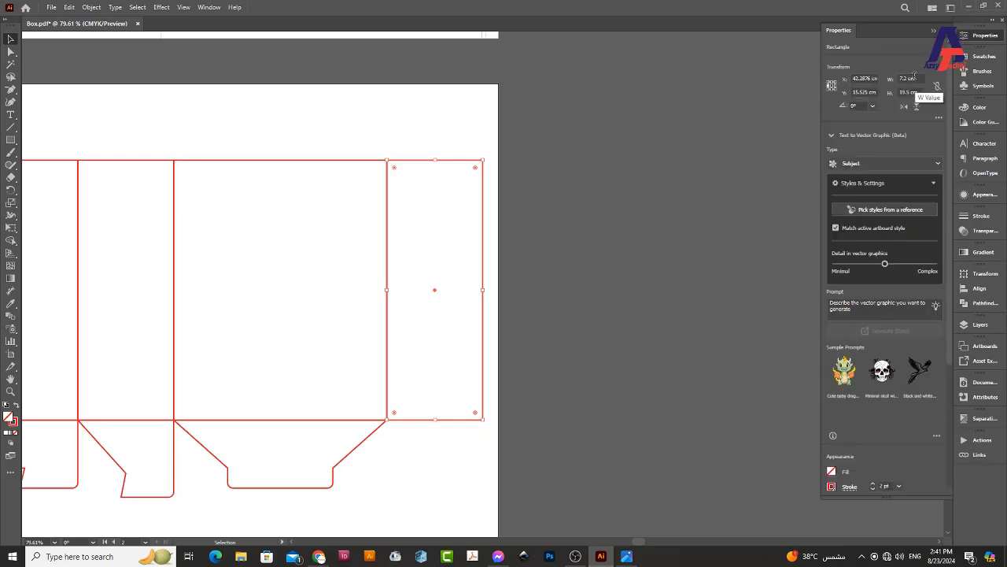
{"action": "type", "text": "5"}
{"action": "key", "text": "Return"}
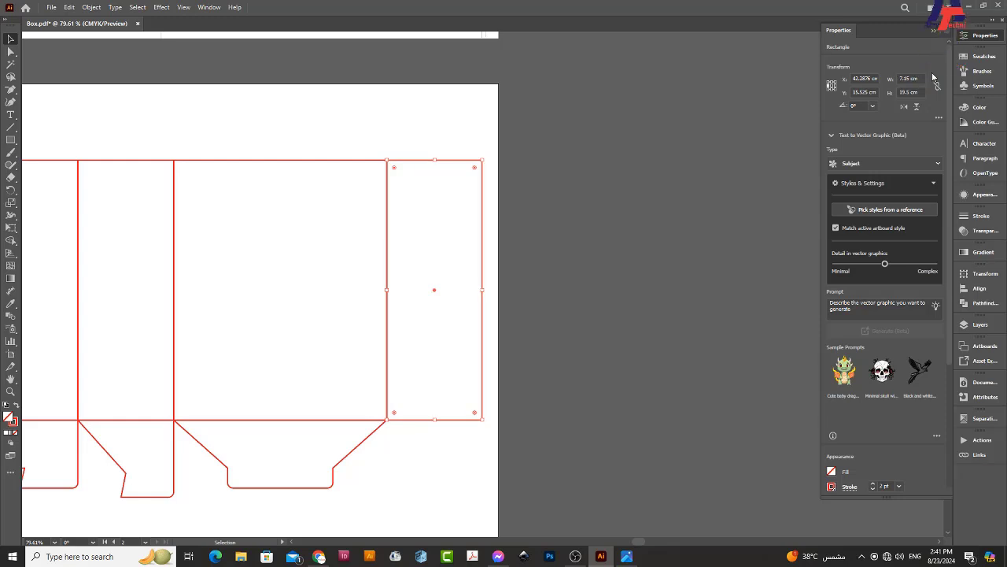
Copy the side flap to the right, reflect it horizontally and align it to the panel's right edge.
{"action": "left_click", "coordinate": [690, 254]}
{"action": "left_click_drag", "start_coordinate": [590, 304], "coordinate": [636, 183]}
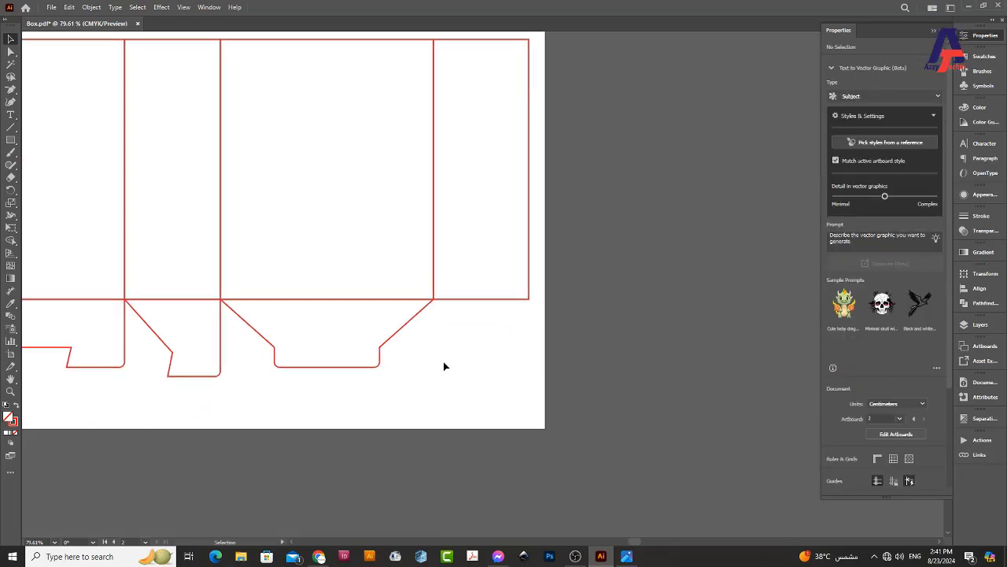
{"action": "left_click_drag", "start_coordinate": [220, 331], "coordinate": [533, 339]}
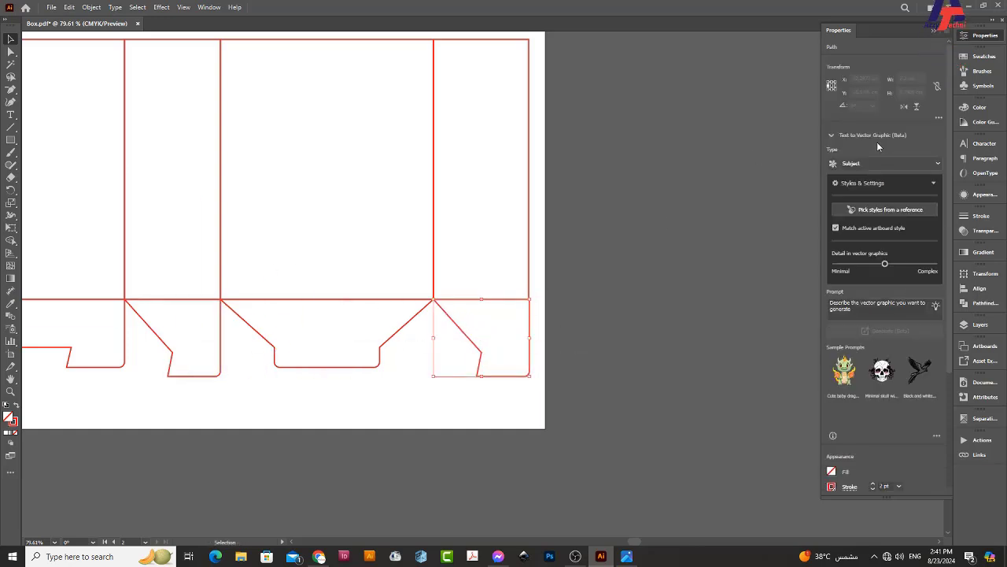
{"action": "left_click", "coordinate": [904, 106]}
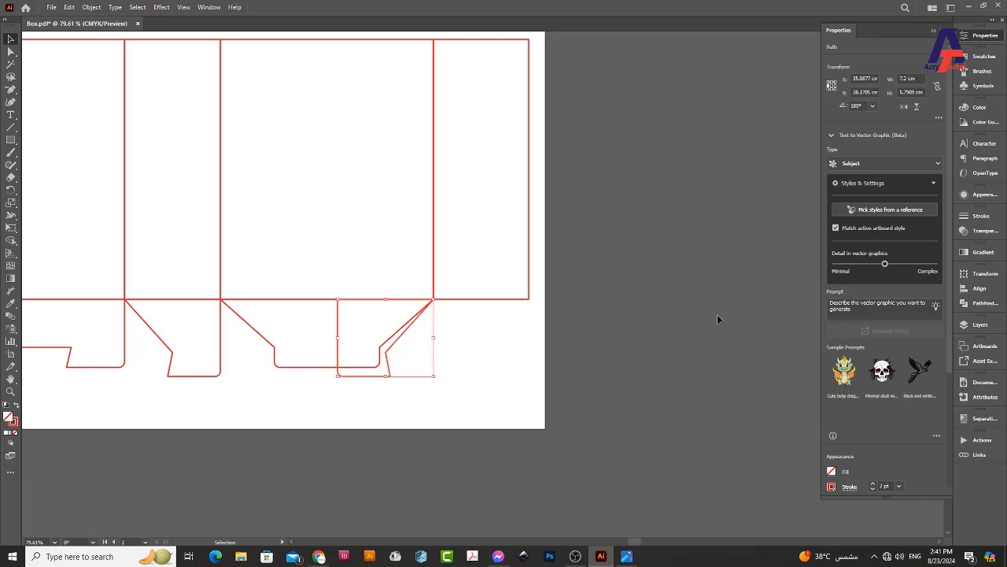
{"action": "scroll", "coordinate": [677, 319], "scroll_direction": "up", "scroll_amount": 3}
{"action": "left_click", "coordinate": [432, 298], "text": "shift"}
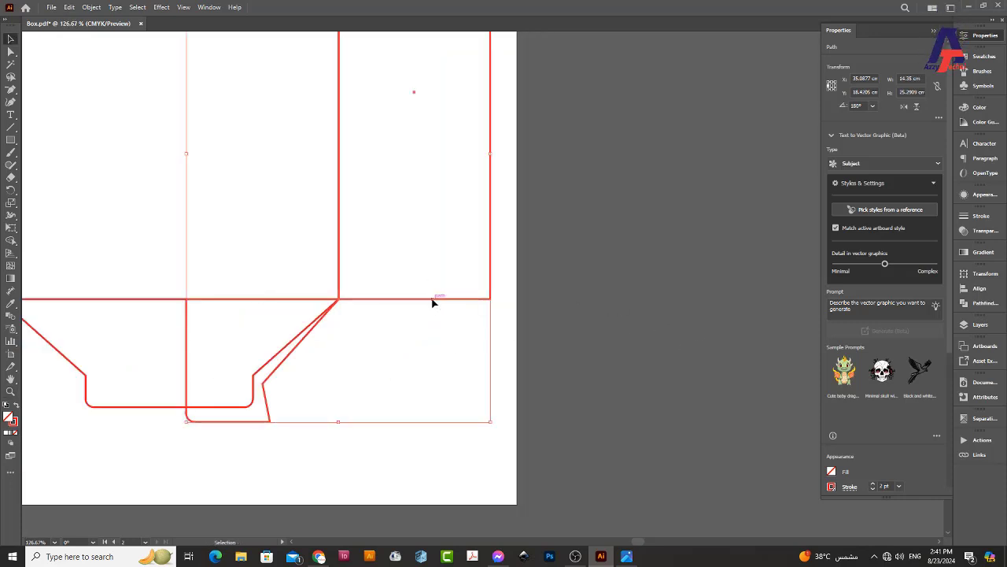
{"action": "scroll", "coordinate": [921, 470], "scroll_direction": "down", "scroll_amount": 5}
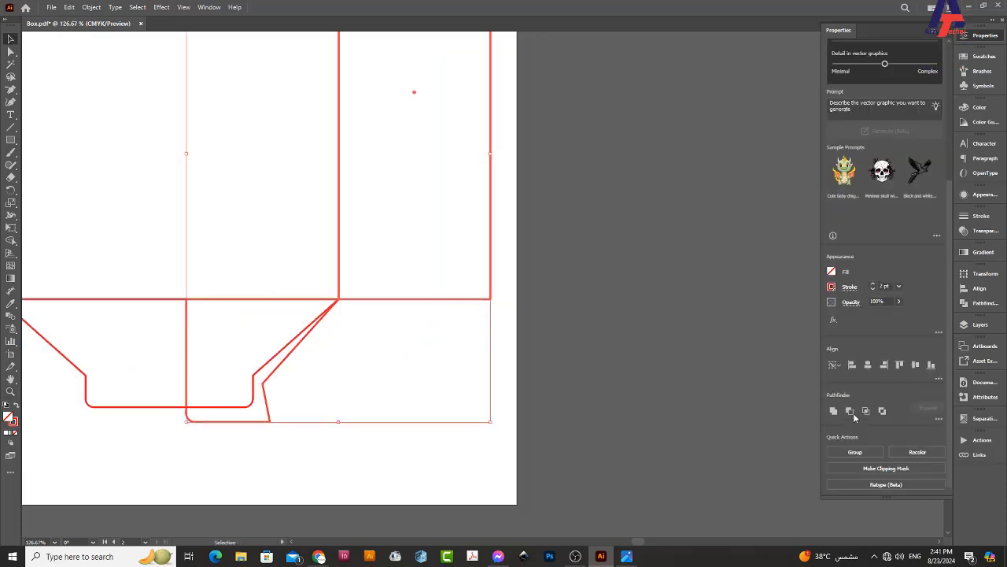
{"action": "left_click", "coordinate": [852, 365]}
Inspect the copied flap's edges in Outline view, then return to Preview and zoom out.
{"action": "scroll", "coordinate": [445, 349], "scroll_direction": "up", "scroll_amount": 2}
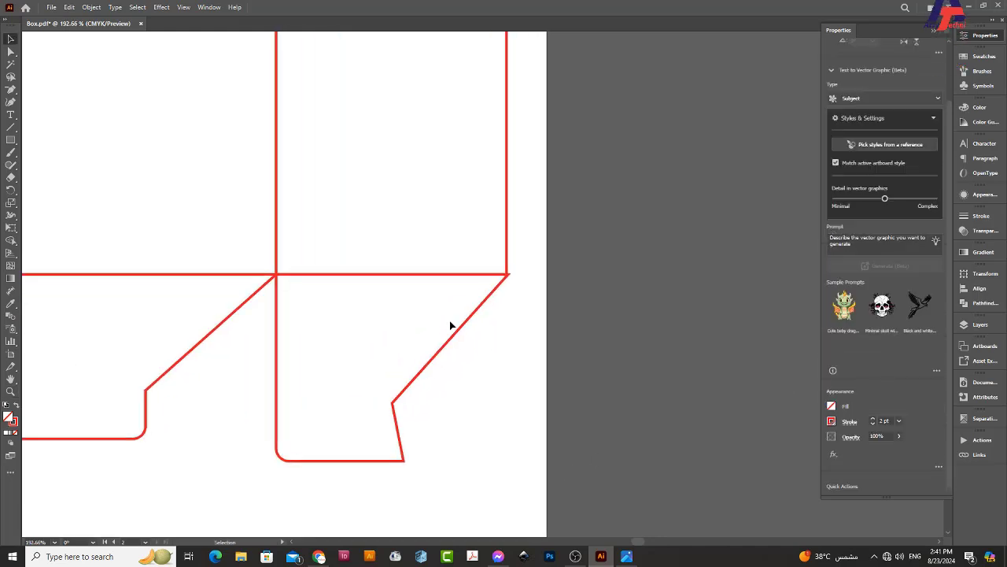
{"action": "scroll", "coordinate": [506, 254], "scroll_direction": "up", "scroll_amount": 1}
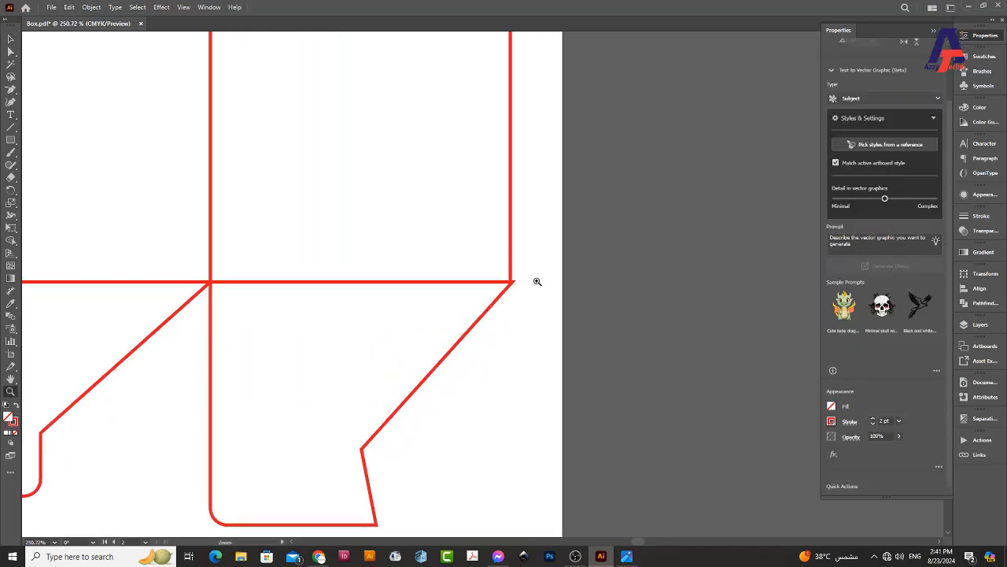
{"action": "left_click", "coordinate": [536, 281]}
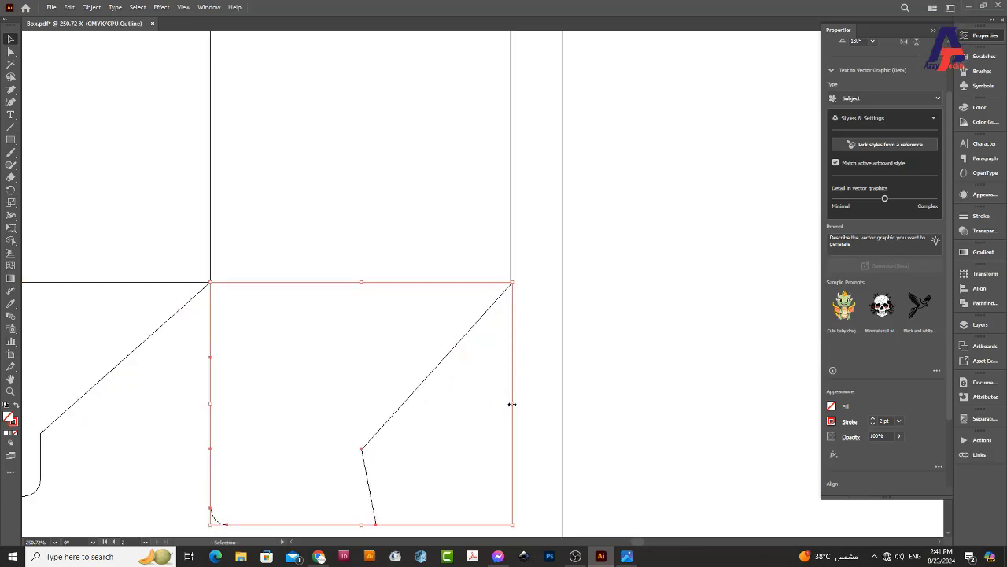
{"action": "left_click_drag", "start_coordinate": [511, 405], "coordinate": [549, 385]}
{"action": "left_click", "coordinate": [539, 387]}
{"action": "key", "text": "ctrl+y"}
{"action": "key", "text": "z"}
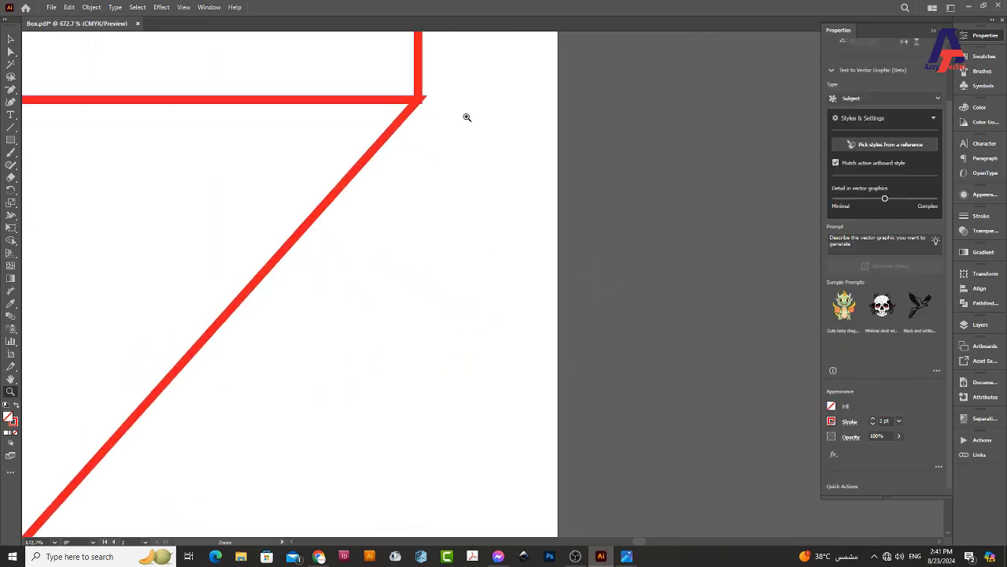
{"action": "mouse_move", "coordinate": [466, 118]}
{"action": "left_mouse_down"}
{"action": "mouse_move", "coordinate": [461, 133]}
{"action": "mouse_move", "coordinate": [299, 173]}
{"action": "mouse_move", "coordinate": [202, 164]}
{"action": "left_mouse_up"}
Select the whole dieline and give its stroke a Round Join corner setting.
{"action": "key", "text": "v"}
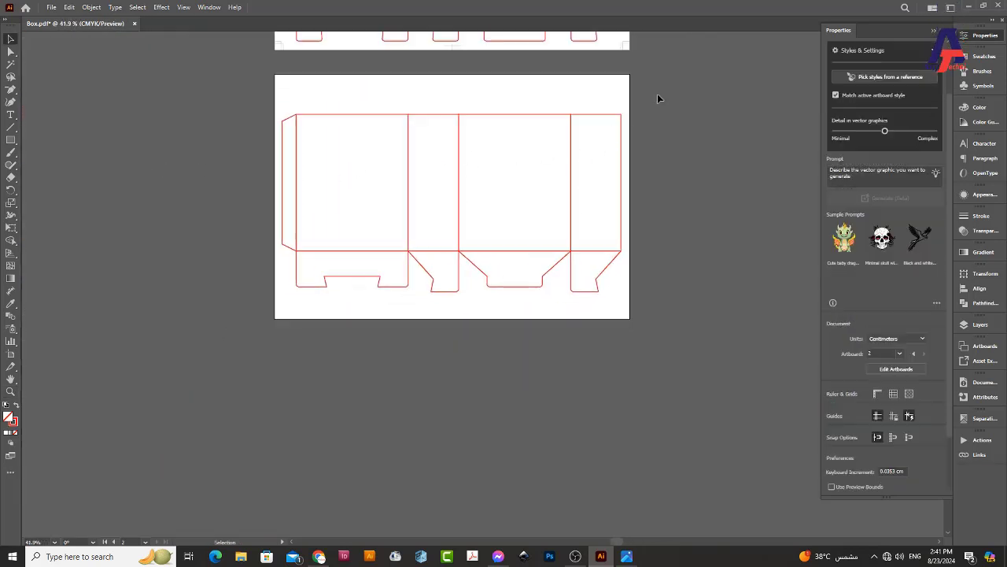
{"action": "key", "text": "ctrl+a"}
{"action": "left_click_drag", "start_coordinate": [596, 259], "coordinate": [396, 292]}
{"action": "scroll", "coordinate": [396, 292], "scroll_direction": "up", "scroll_amount": 5}
{"action": "scroll", "coordinate": [441, 344], "scroll_direction": "up", "scroll_amount": 3}
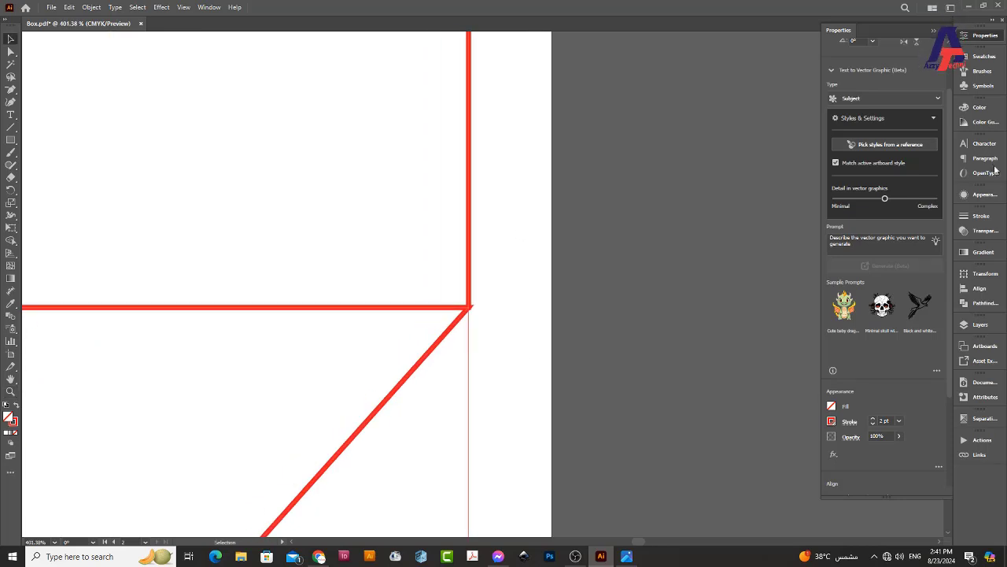
{"action": "left_click", "coordinate": [982, 216]}
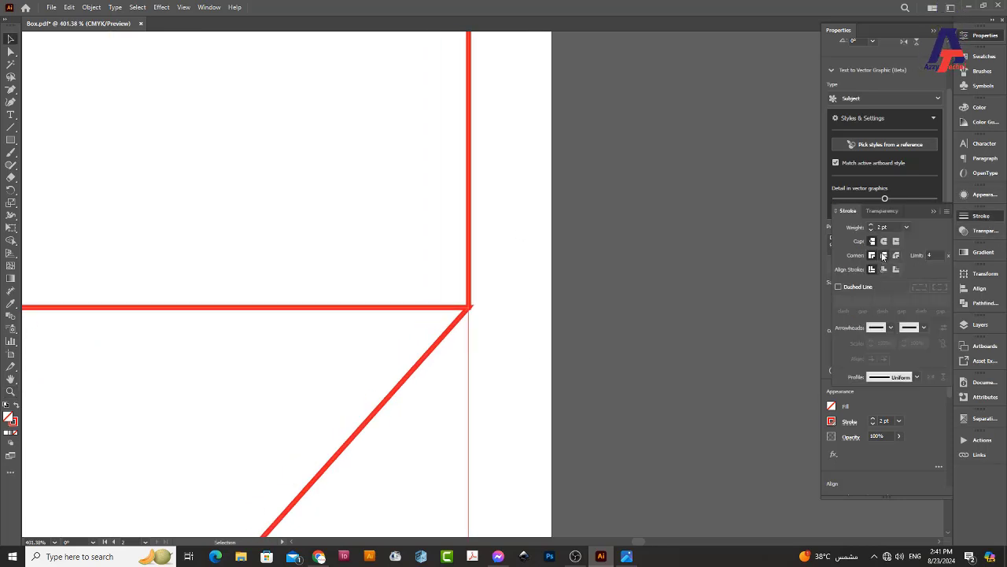
{"action": "scroll", "coordinate": [708, 387], "scroll_direction": "up", "scroll_amount": 2}
{"action": "scroll", "coordinate": [488, 313], "scroll_direction": "down", "scroll_amount": 5}
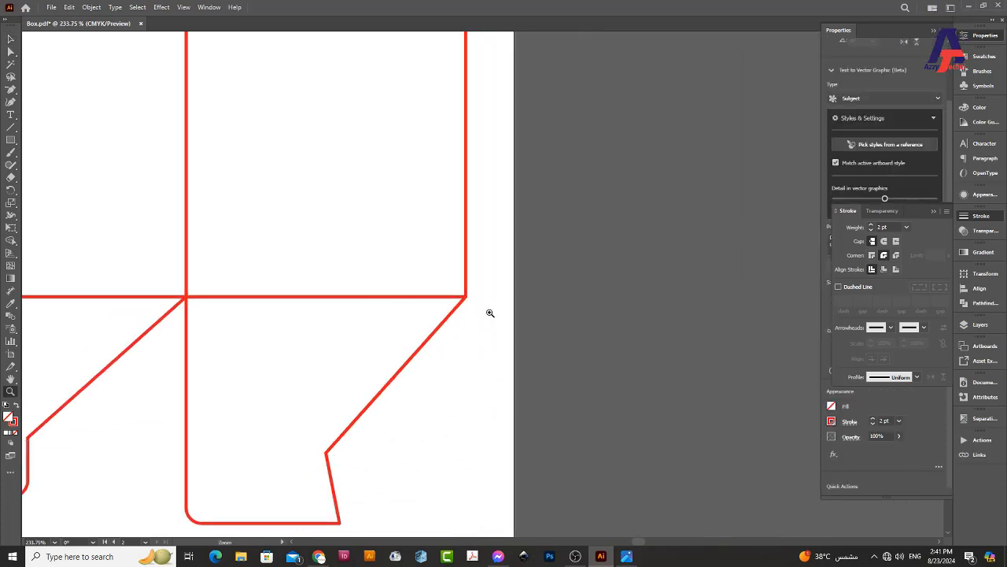
{"action": "scroll", "coordinate": [285, 285], "scroll_direction": "down", "scroll_amount": 2}
{"action": "scroll", "coordinate": [519, 382], "scroll_direction": "down", "scroll_amount": 2}
{"action": "scroll", "coordinate": [436, 355], "scroll_direction": "down", "scroll_amount": 2}
Scroll down to view the red-outlined dieline copy on the second artboard.
{"action": "scroll", "coordinate": [449, 420], "scroll_direction": "up", "scroll_amount": 4}
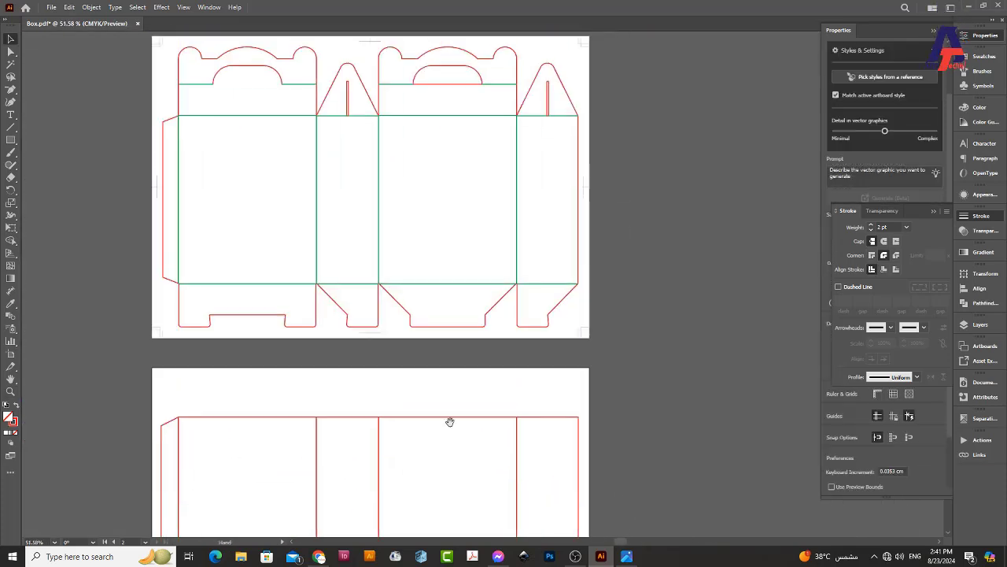
{"action": "scroll", "coordinate": [307, 189], "scroll_direction": "up", "scroll_amount": 2}
{"action": "scroll", "coordinate": [434, 275], "scroll_direction": "down", "scroll_amount": 2}
{"action": "scroll", "coordinate": [456, 352], "scroll_direction": "down", "scroll_amount": 1}
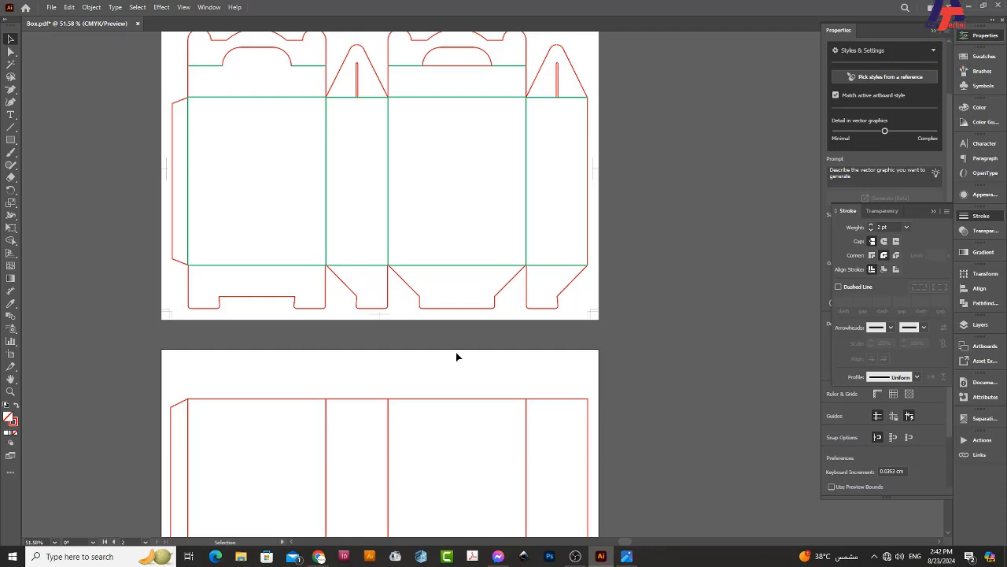
{"action": "scroll", "coordinate": [389, 410], "scroll_direction": "down", "scroll_amount": 3}
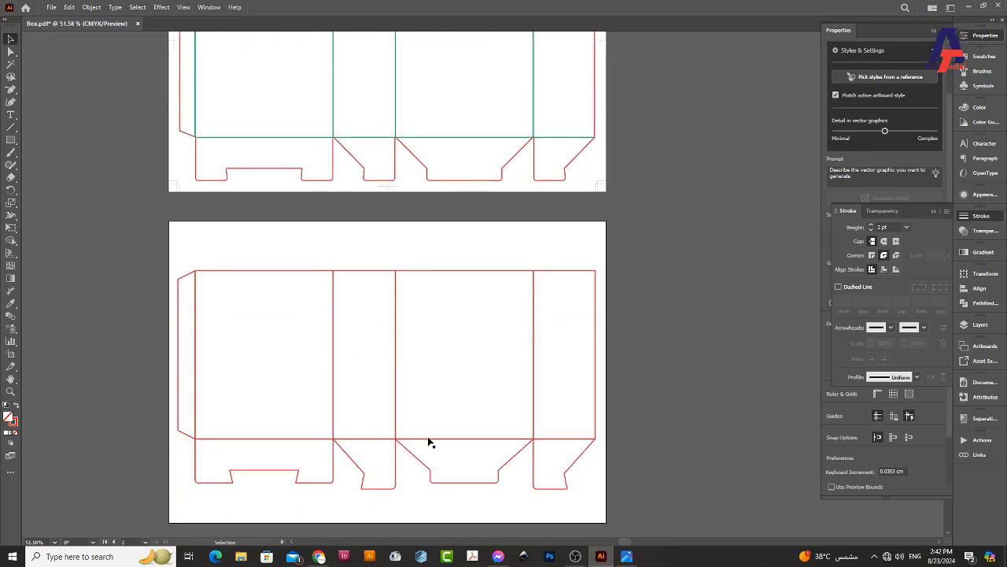
{"action": "scroll", "coordinate": [268, 279], "scroll_direction": "down", "scroll_amount": 1}
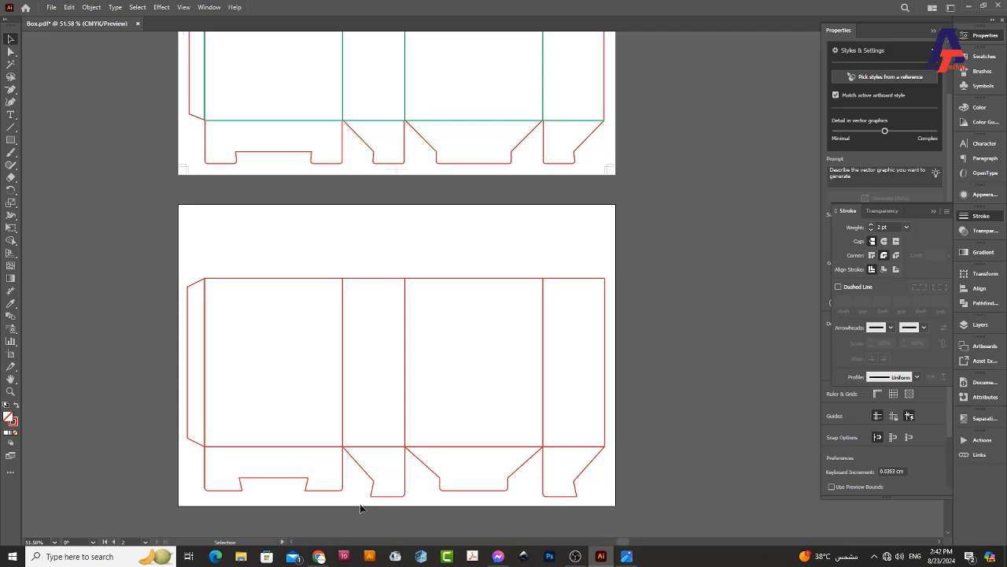
{"action": "key", "text": "z"}
{"action": "left_click_drag", "start_coordinate": [284, 501], "coordinate": [318, 504]}
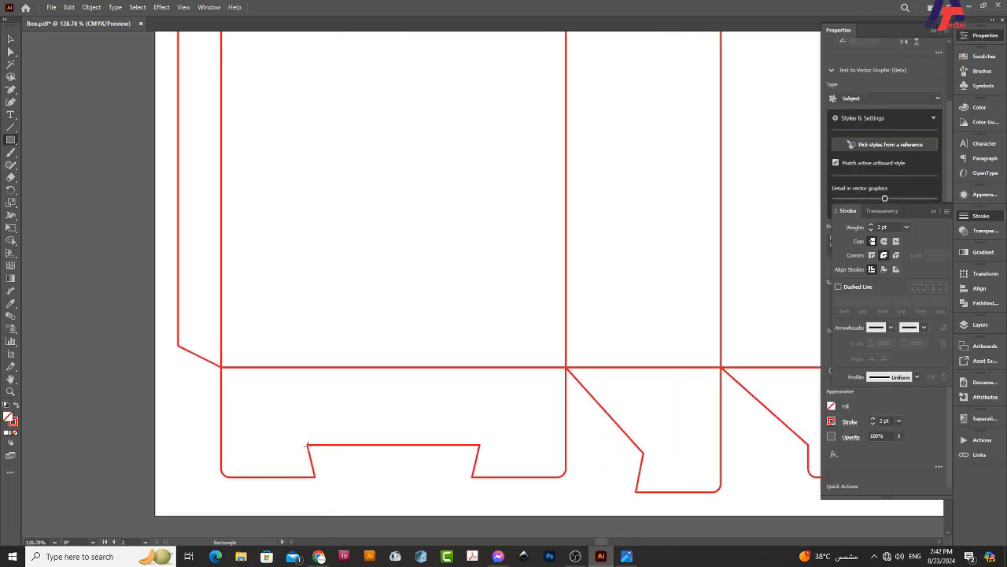
{"action": "left_click_drag", "start_coordinate": [308, 445], "coordinate": [222, 468]}
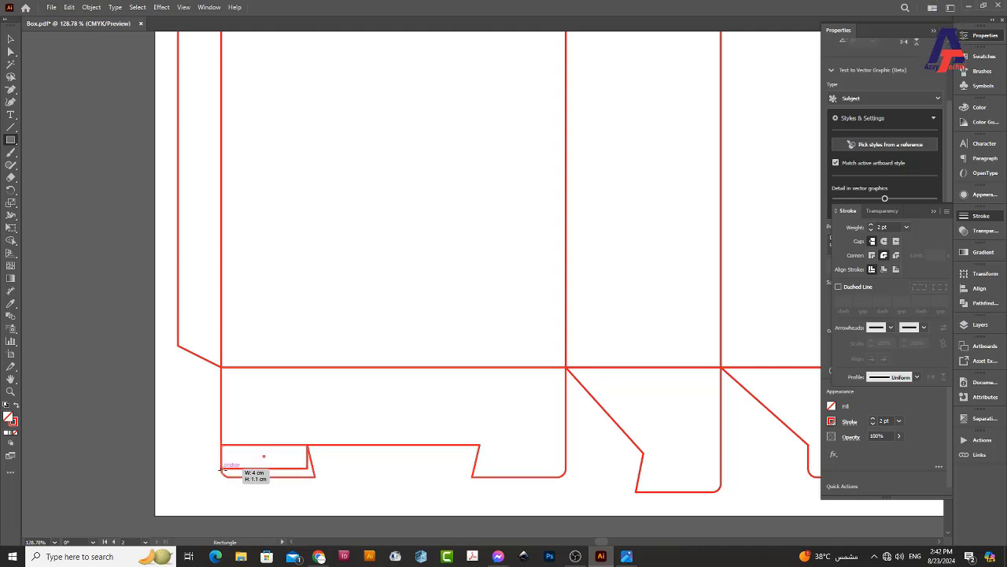
{"action": "key", "text": "v"}
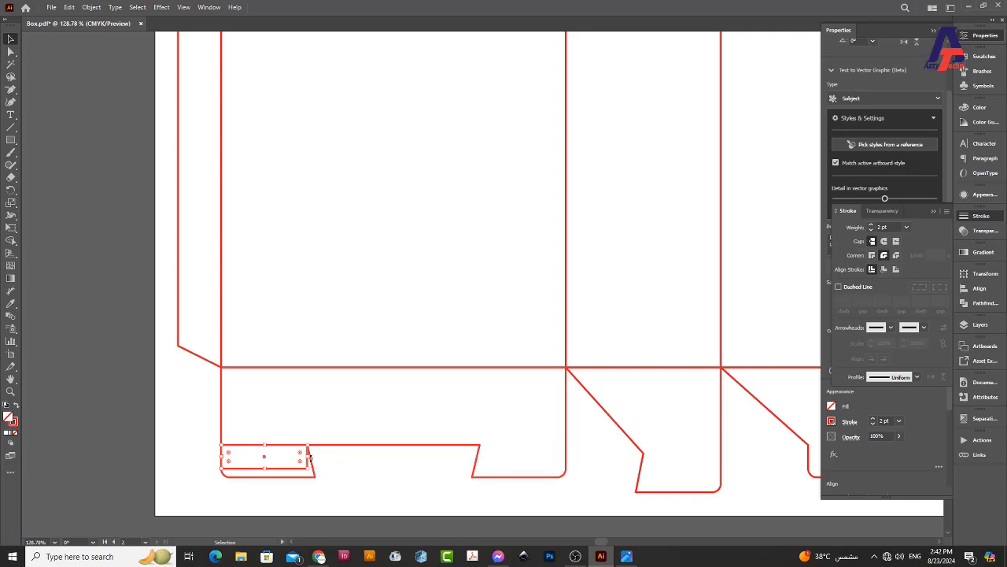
{"action": "left_click_drag", "start_coordinate": [308, 460], "coordinate": [283, 460]}
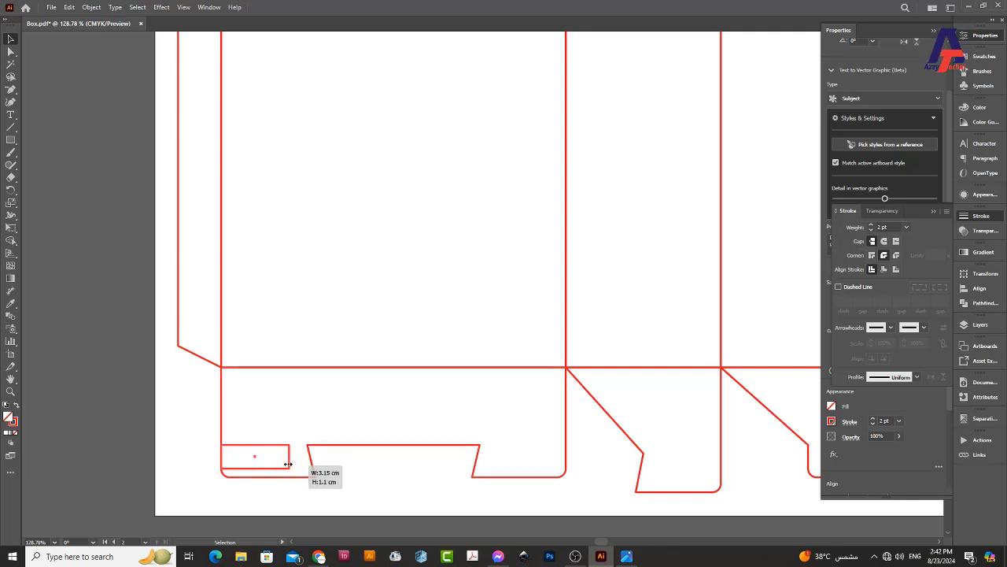
{"action": "left_click", "coordinate": [402, 409]}
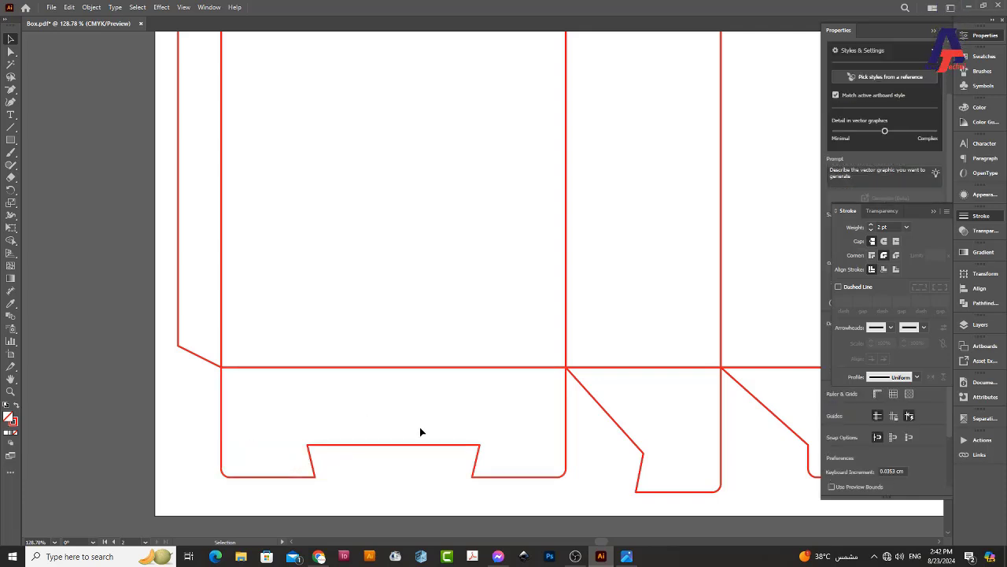
{"action": "scroll", "coordinate": [420, 431], "scroll_direction": "down", "scroll_amount": 2, "text": "alt"}
{"action": "scroll", "coordinate": [393, 405], "scroll_direction": "down", "scroll_amount": 2, "text": "alt"}
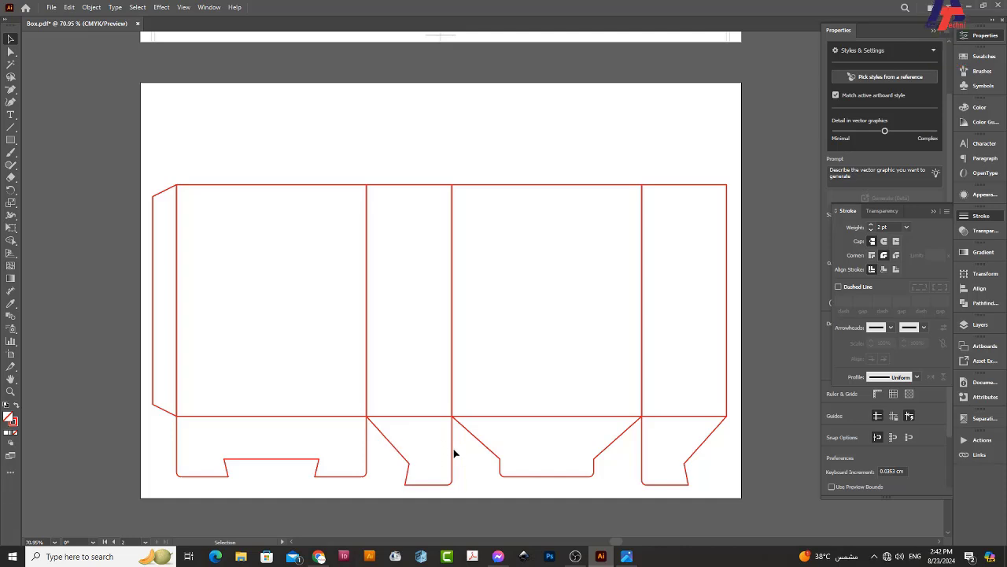
{"action": "scroll", "coordinate": [534, 441], "scroll_direction": "up", "scroll_amount": 2}
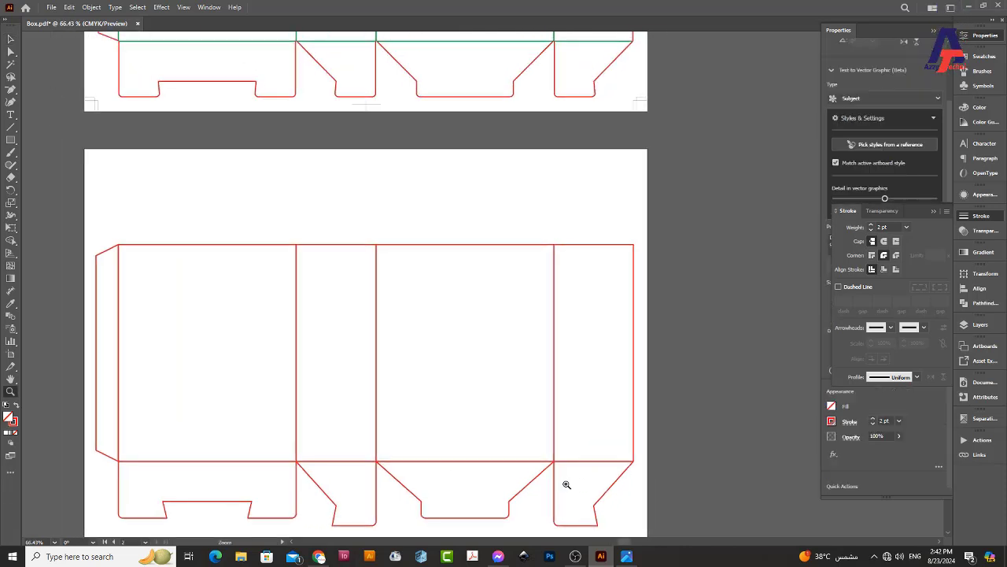
{"action": "scroll", "coordinate": [559, 472], "scroll_direction": "down", "scroll_amount": 2}
{"action": "left_click", "coordinate": [536, 459], "text": "alt"}
{"action": "key", "text": "v"}
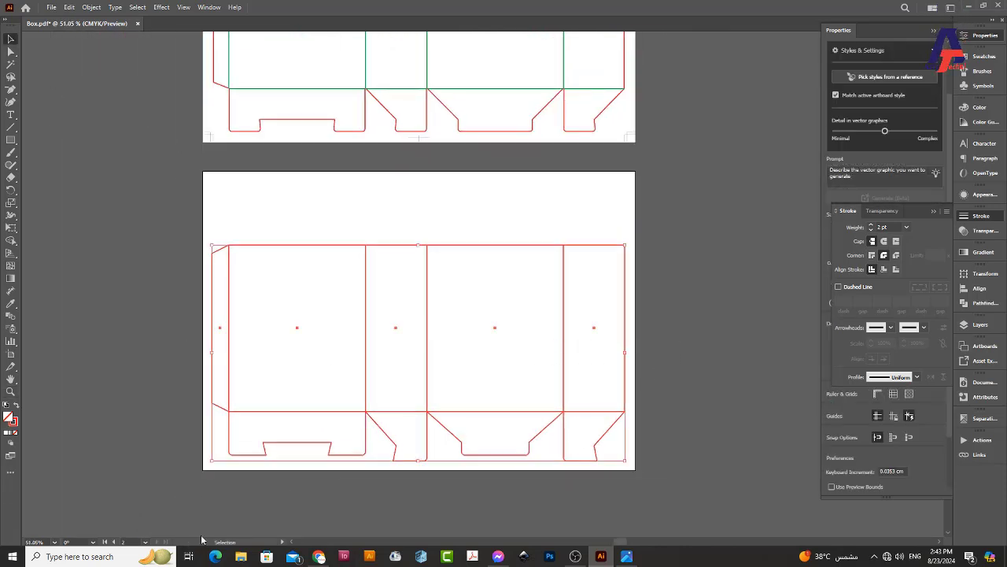
{"action": "left_click_drag", "start_coordinate": [677, 365], "coordinate": [350, 475]}
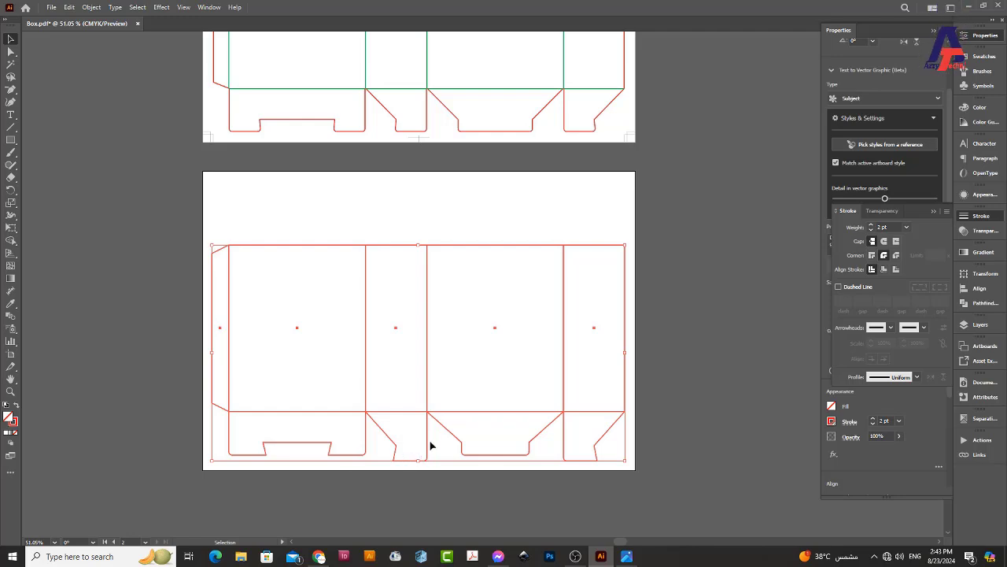
{"action": "scroll", "coordinate": [432, 443], "scroll_direction": "up", "scroll_amount": 5}
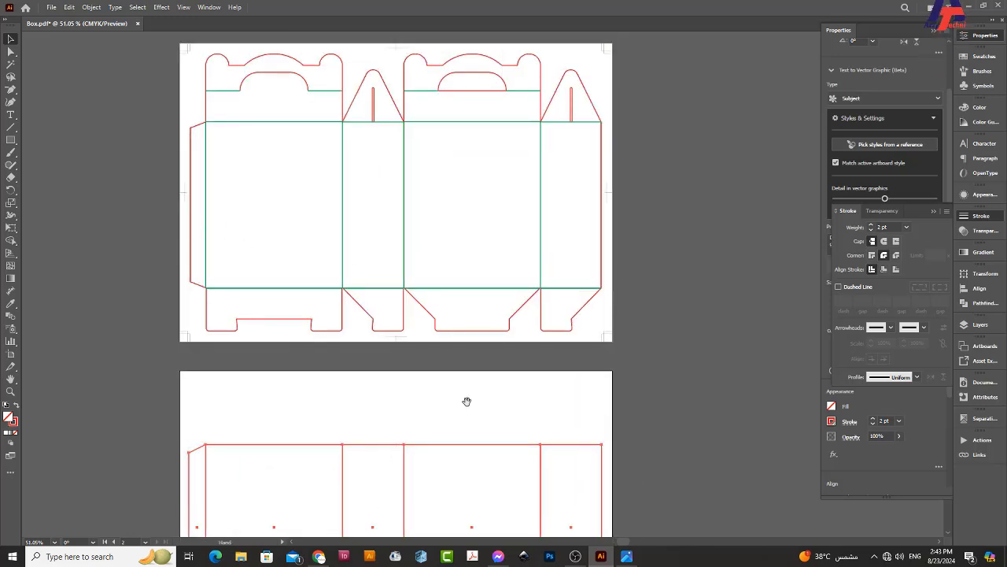
{"action": "scroll", "coordinate": [472, 354], "scroll_direction": "down", "scroll_amount": 3}
{"action": "left_click", "coordinate": [477, 313]}
{"action": "scroll", "coordinate": [477, 312], "scroll_direction": "down", "scroll_amount": 2}
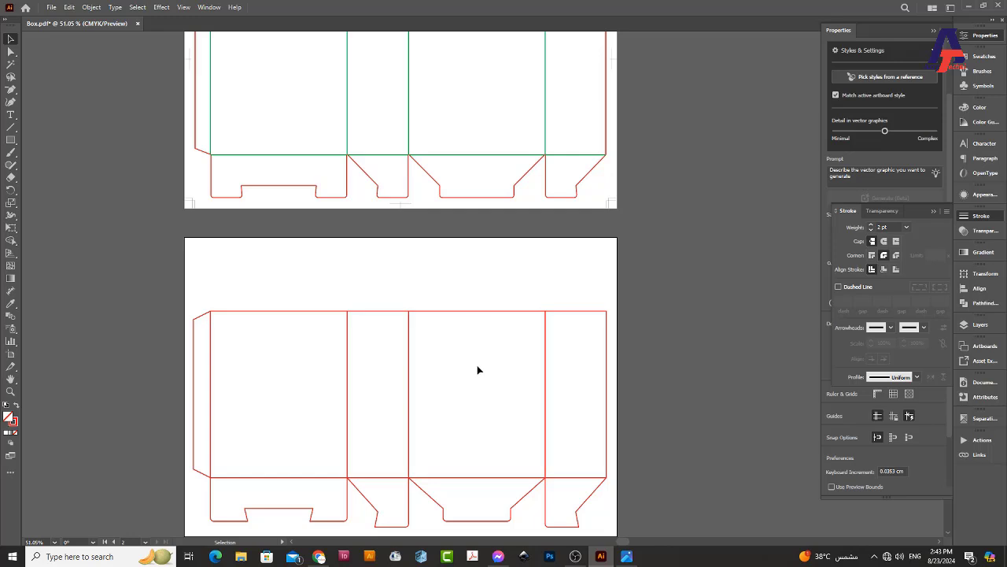
{"action": "scroll", "coordinate": [477, 399], "scroll_direction": "down", "scroll_amount": 1}
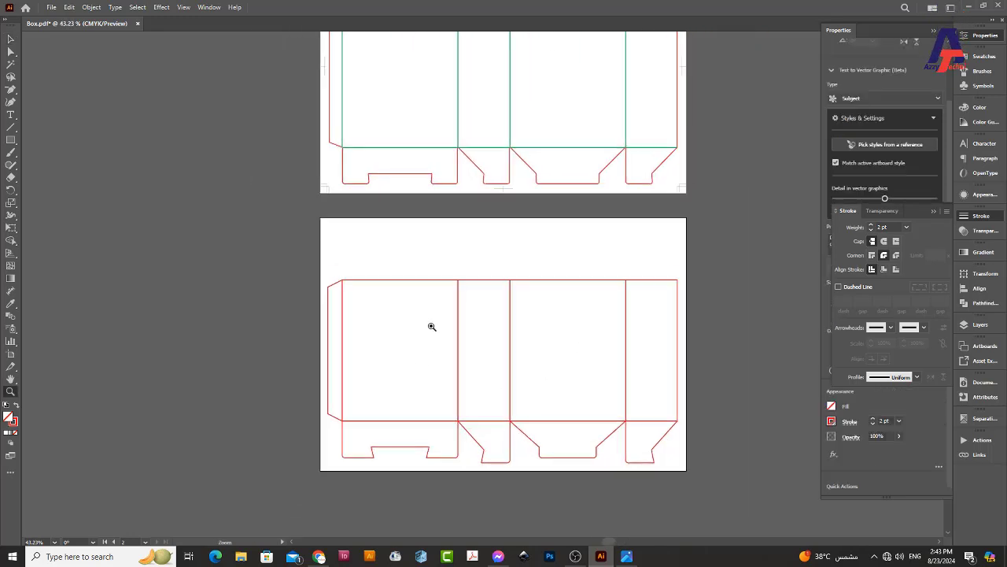
{"action": "scroll", "coordinate": [393, 267], "scroll_direction": "up", "scroll_amount": 3}
{"action": "scroll", "coordinate": [370, 259], "scroll_direction": "down", "scroll_amount": 5}
{"action": "key", "text": "v"}
Copy the narrow middle panel rectangle, rotate it horizontal and place it atop the first wide panel.
{"action": "scroll", "coordinate": [405, 299], "scroll_direction": "up", "scroll_amount": 2}
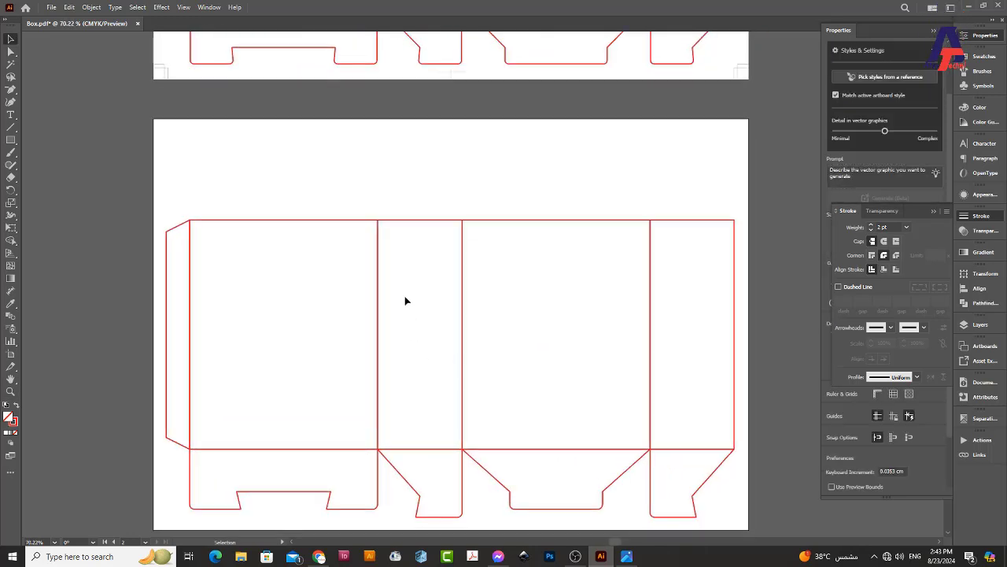
{"action": "left_click", "coordinate": [430, 351]}
{"action": "left_click_drag", "start_coordinate": [419, 338], "coordinate": [223, 212]}
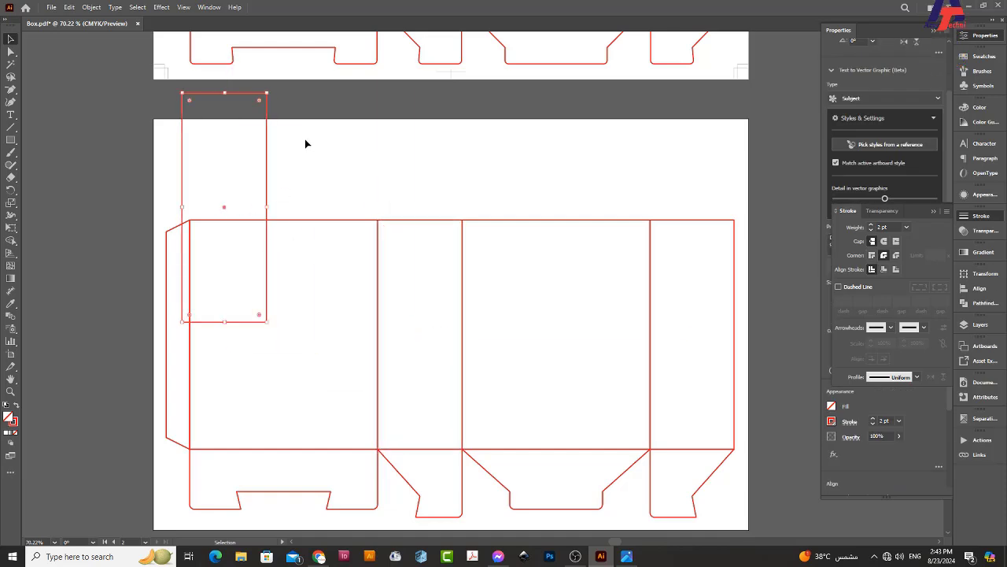
{"action": "left_click_drag", "start_coordinate": [269, 87], "coordinate": [326, 307]}
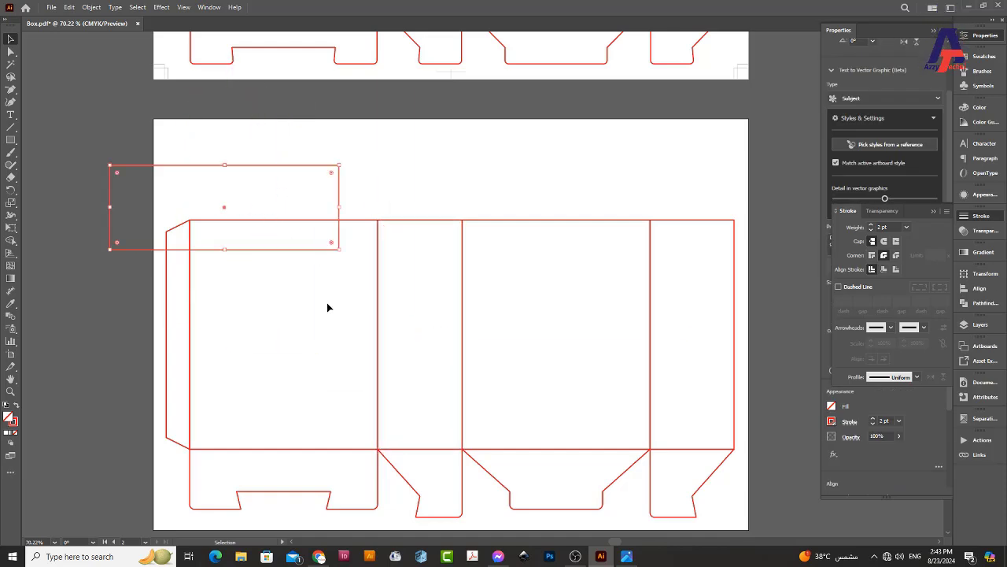
{"action": "scroll", "coordinate": [314, 295], "scroll_direction": "up", "scroll_amount": 3}
{"action": "left_click_drag", "start_coordinate": [66, 299], "coordinate": [208, 246]}
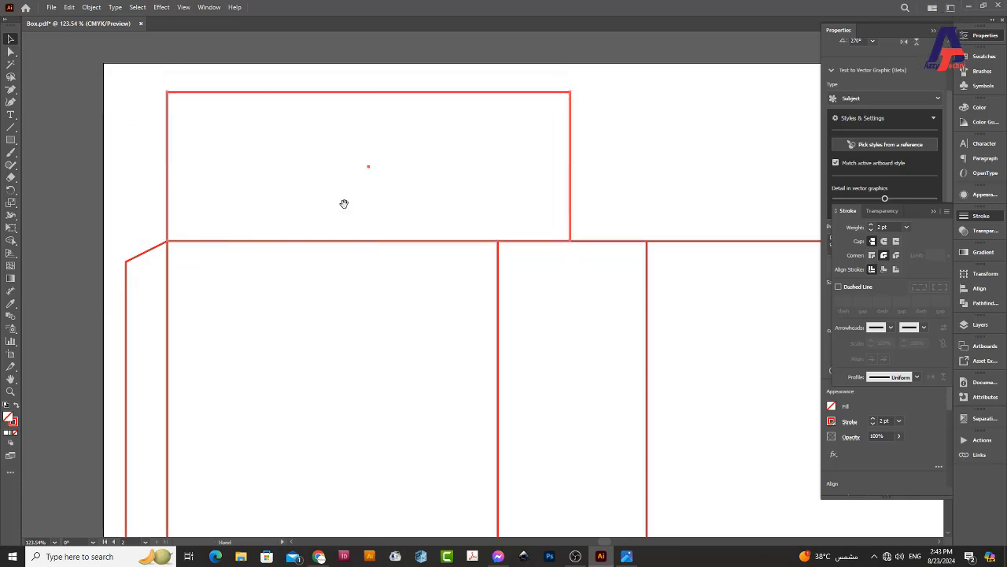
Stretch the new rectangle to the first wide panel's 16 cm width.
{"action": "scroll", "coordinate": [472, 252], "scroll_direction": "up", "scroll_amount": 3}
{"action": "scroll", "coordinate": [472, 252], "scroll_direction": "right", "scroll_amount": 2}
{"action": "left_click_drag", "start_coordinate": [503, 279], "coordinate": [432, 293]}
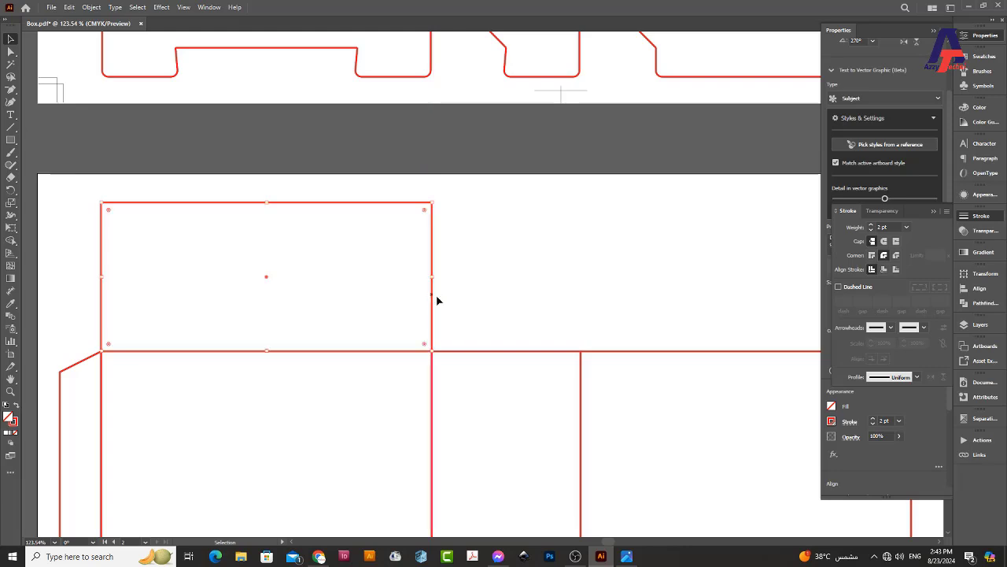
{"action": "left_click", "coordinate": [490, 315]}
{"action": "key", "text": "z"}
{"action": "mouse_move", "coordinate": [519, 314]}
{"action": "left_mouse_down"}
{"action": "mouse_move", "coordinate": [384, 312]}
{"action": "mouse_move", "coordinate": [430, 332]}
{"action": "mouse_move", "coordinate": [464, 263]}
{"action": "left_mouse_up"}
{"action": "left_click", "coordinate": [466, 252]}
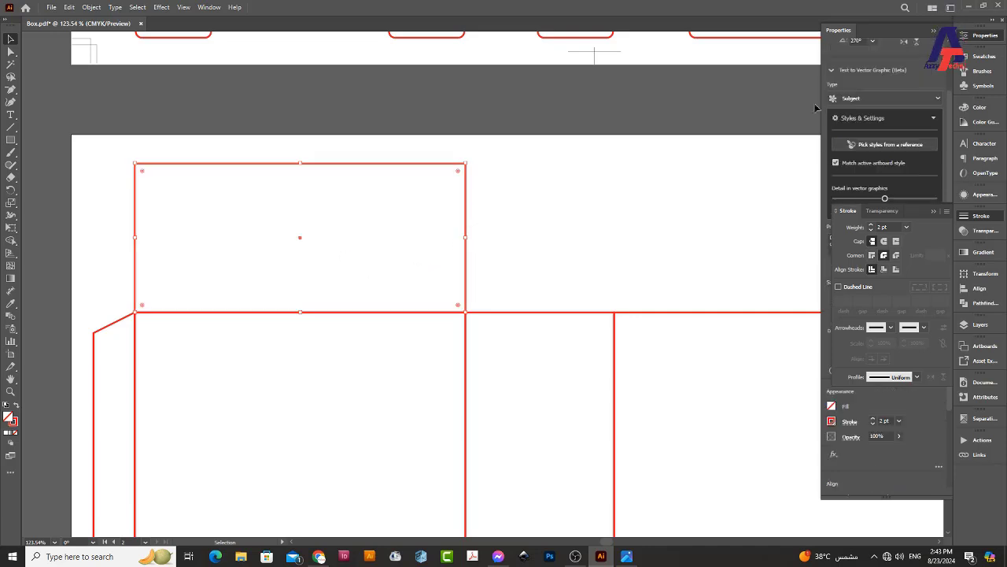
{"action": "left_click", "coordinate": [699, 208]}
{"action": "left_click_drag", "start_coordinate": [505, 346], "coordinate": [488, 348]}
{"action": "key", "text": "v"}
Set the flap rectangle's height to 5.6 cm.
{"action": "left_click", "coordinate": [470, 253]}
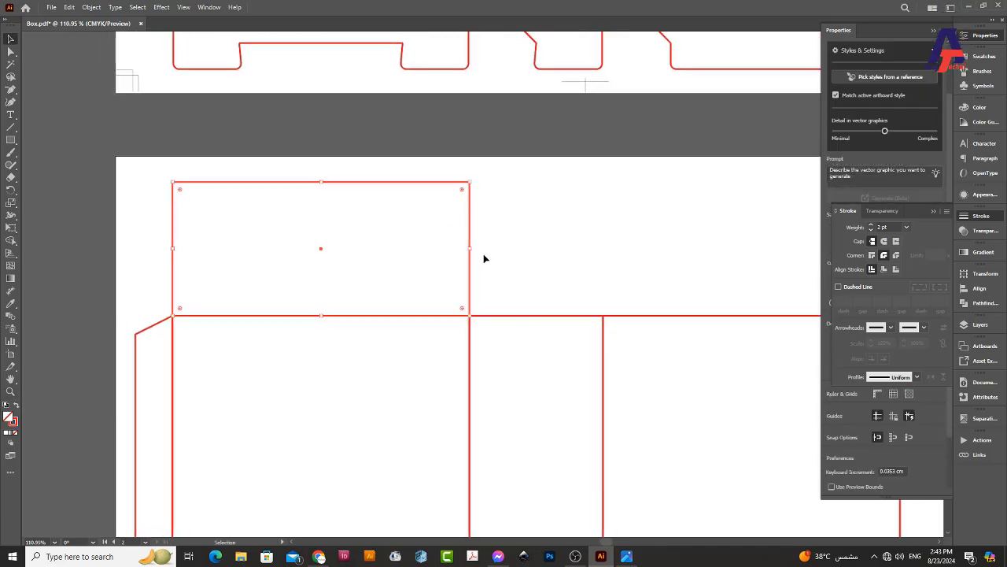
{"action": "scroll", "coordinate": [504, 236], "scroll_direction": "right", "scroll_amount": 2}
{"action": "scroll", "coordinate": [504, 236], "scroll_direction": "down", "scroll_amount": 1}
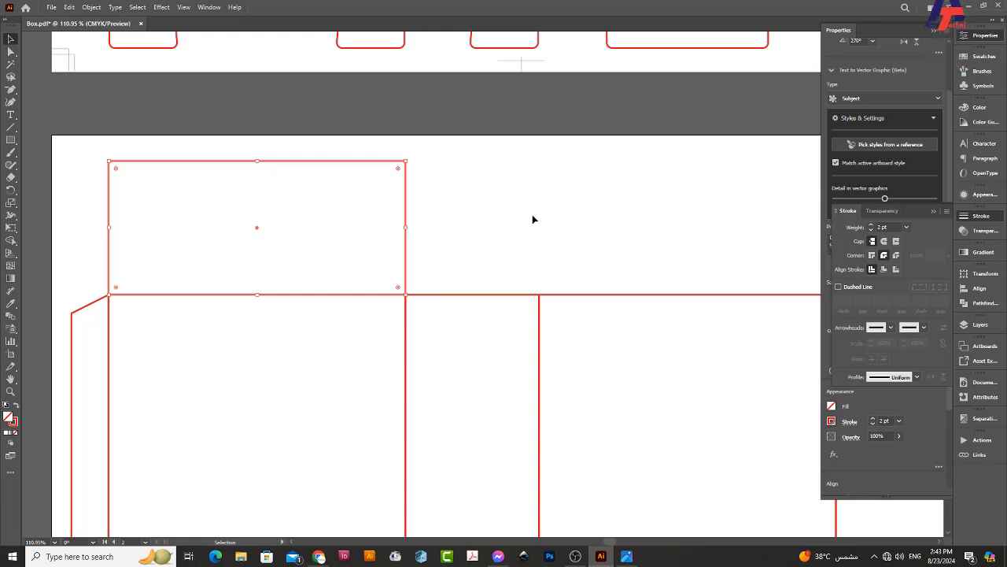
{"action": "left_click", "coordinate": [550, 267]}
{"action": "left_click_drag", "start_coordinate": [555, 274], "coordinate": [556, 265]}
{"action": "key", "text": "ctrl+z"}
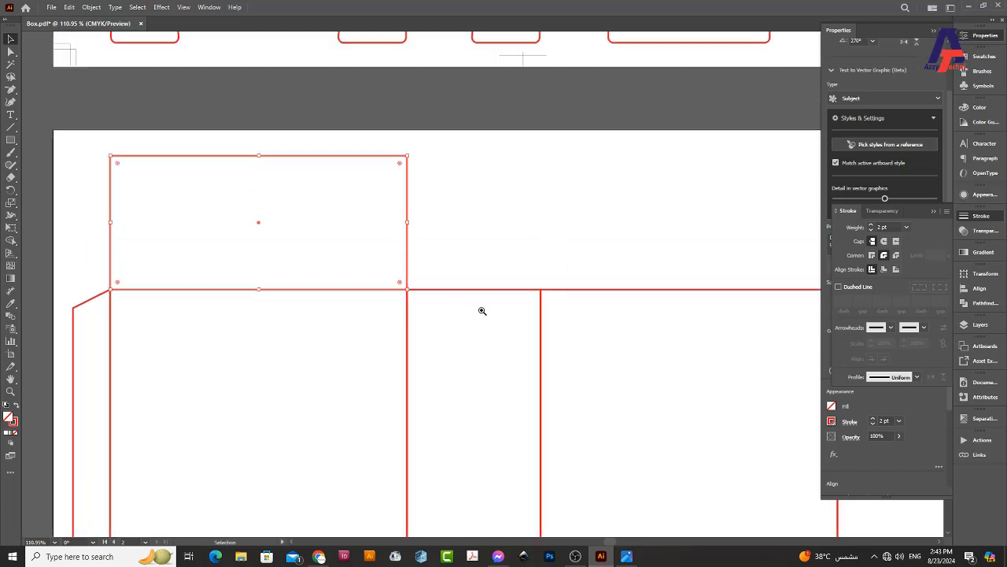
{"action": "scroll", "coordinate": [481, 310], "scroll_direction": "down", "scroll_amount": 2}
{"action": "scroll", "coordinate": [477, 315], "scroll_direction": "down", "scroll_amount": 1}
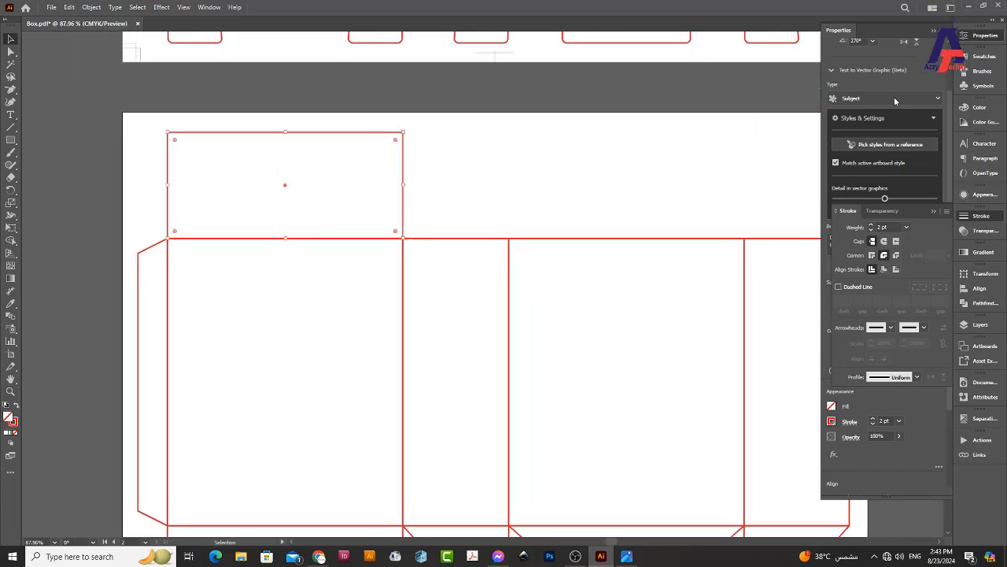
{"action": "scroll", "coordinate": [904, 79], "scroll_direction": "up", "scroll_amount": 2}
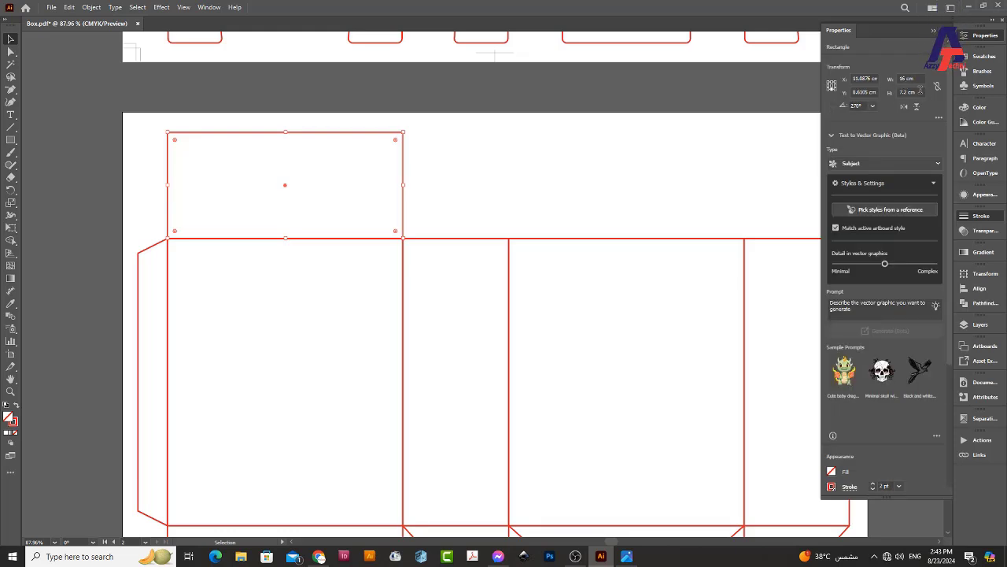
{"action": "key", "text": "Return"}
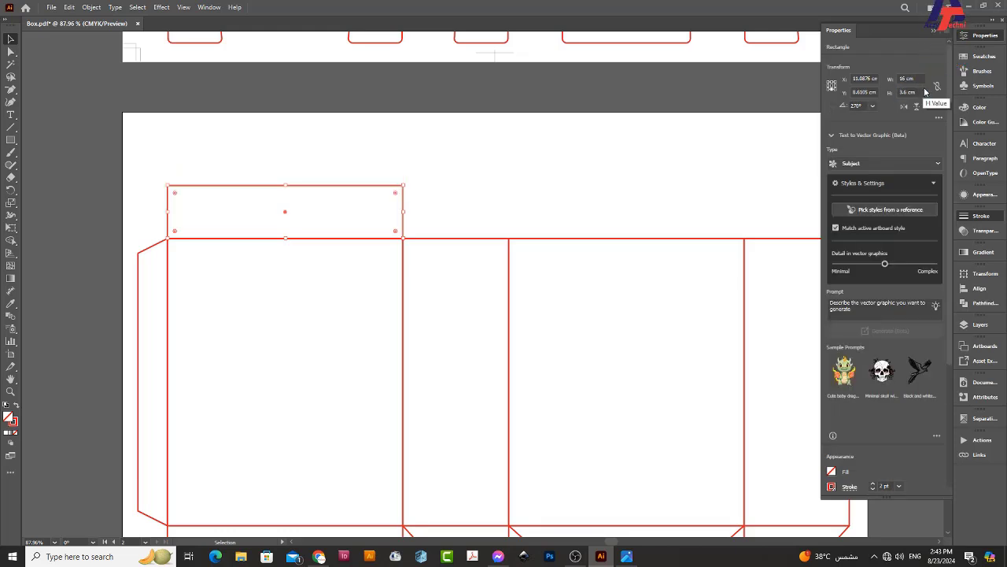
{"action": "left_click", "coordinate": [500, 343]}
Duplicate the top rectangle straight upward and give the copy a 2.5 cm width.
{"action": "key", "text": "z"}
{"action": "scroll", "coordinate": [501, 197], "scroll_direction": "down", "scroll_amount": 5}
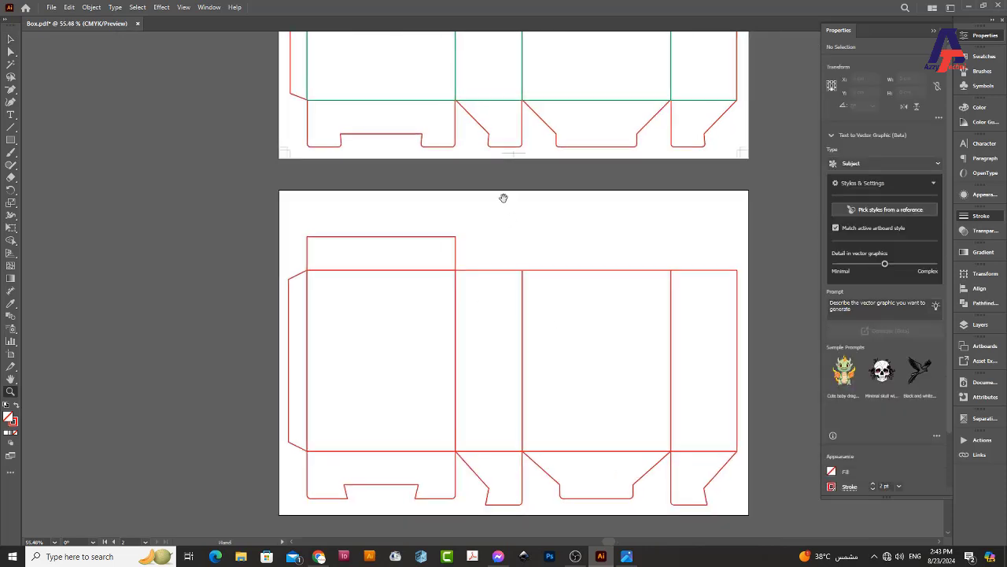
{"action": "scroll", "coordinate": [470, 396], "scroll_direction": "up", "scroll_amount": 5}
{"action": "scroll", "coordinate": [458, 73], "scroll_direction": "up", "scroll_amount": 5}
{"action": "scroll", "coordinate": [489, 118], "scroll_direction": "down", "scroll_amount": 3}
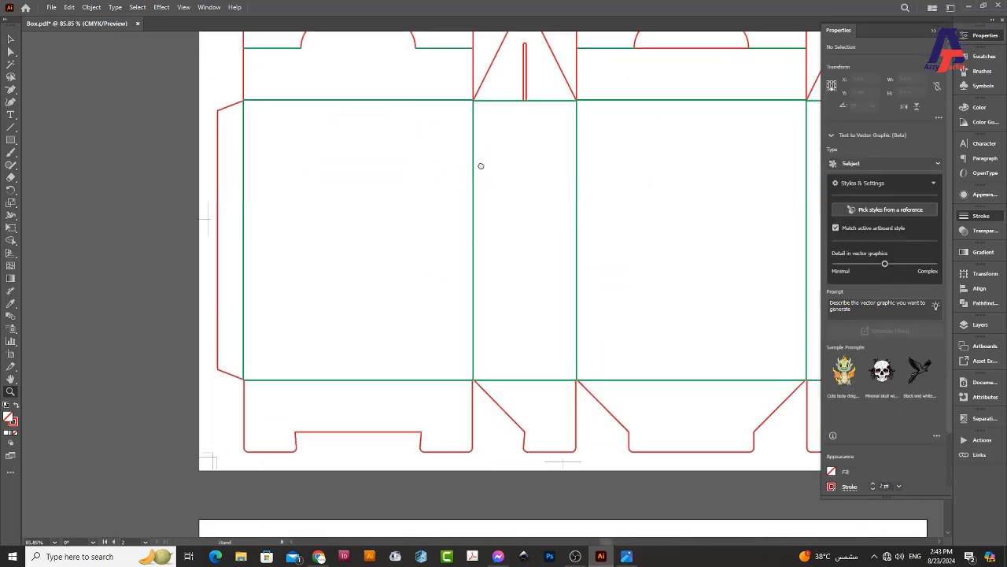
{"action": "scroll", "coordinate": [478, 164], "scroll_direction": "down", "scroll_amount": 5}
{"action": "scroll", "coordinate": [448, 252], "scroll_direction": "up", "scroll_amount": 3}
{"action": "key", "text": "v"}
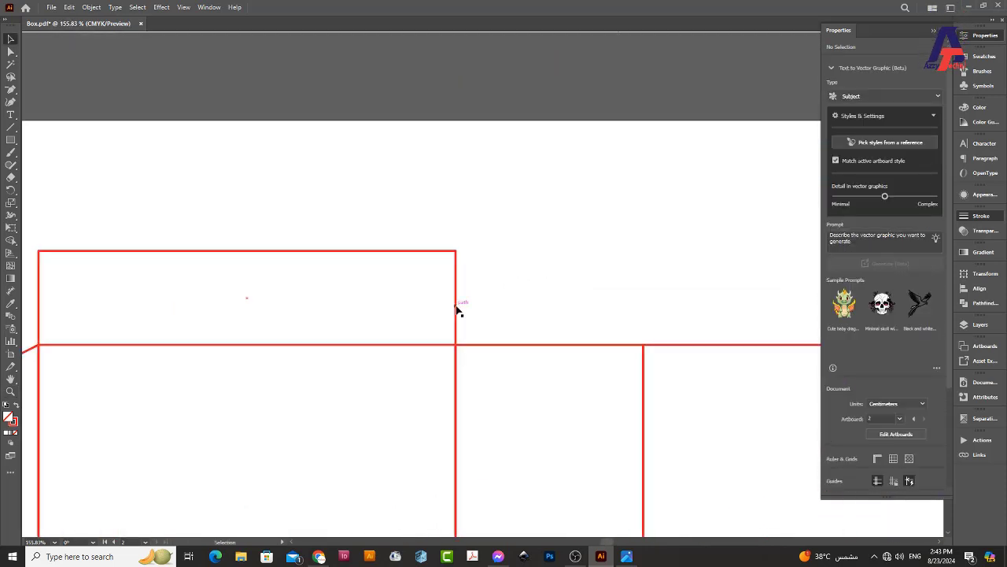
{"action": "left_click_drag", "start_coordinate": [456, 308], "coordinate": [464, 211]}
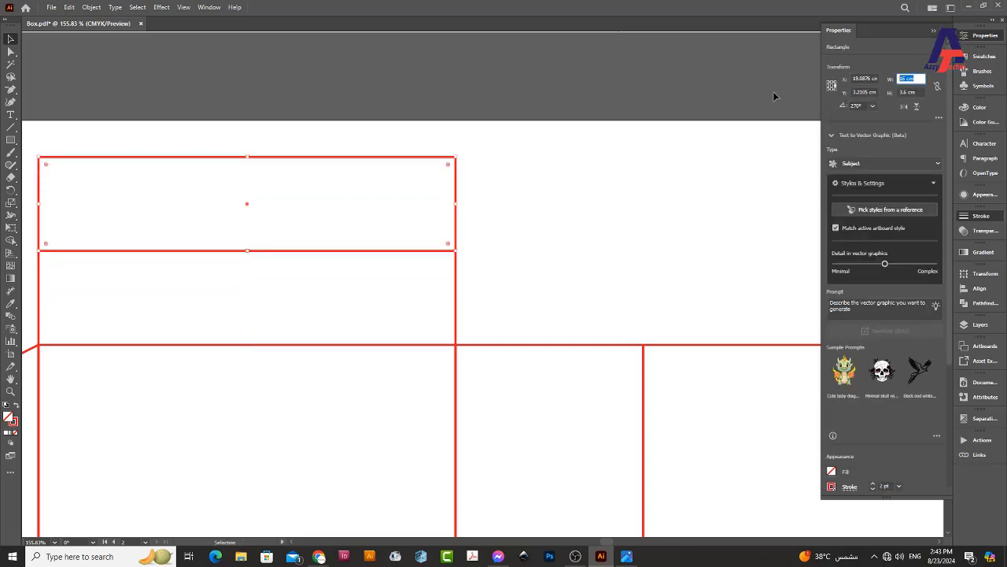
{"action": "type", "text": "2.5"}
{"action": "key", "text": "Return"}
Gauge the rounded ear and flap height with temporary rectangles, undoing each one.
{"action": "scroll", "coordinate": [504, 339], "scroll_direction": "up", "scroll_amount": 5}
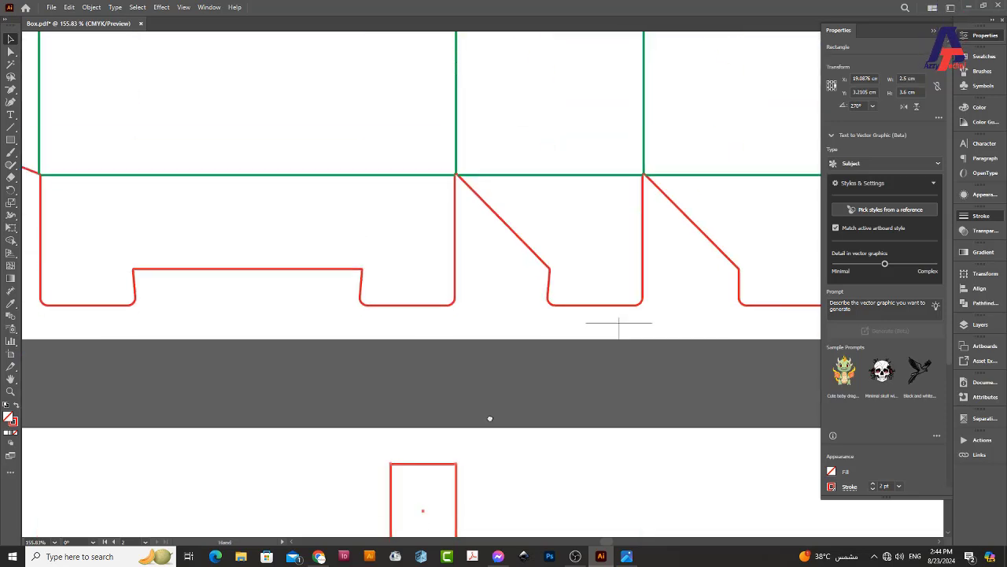
{"action": "scroll", "coordinate": [465, 216], "scroll_direction": "up", "scroll_amount": 3}
{"action": "key", "text": "m"}
{"action": "left_click_drag", "start_coordinate": [406, 129], "coordinate": [509, 165]}
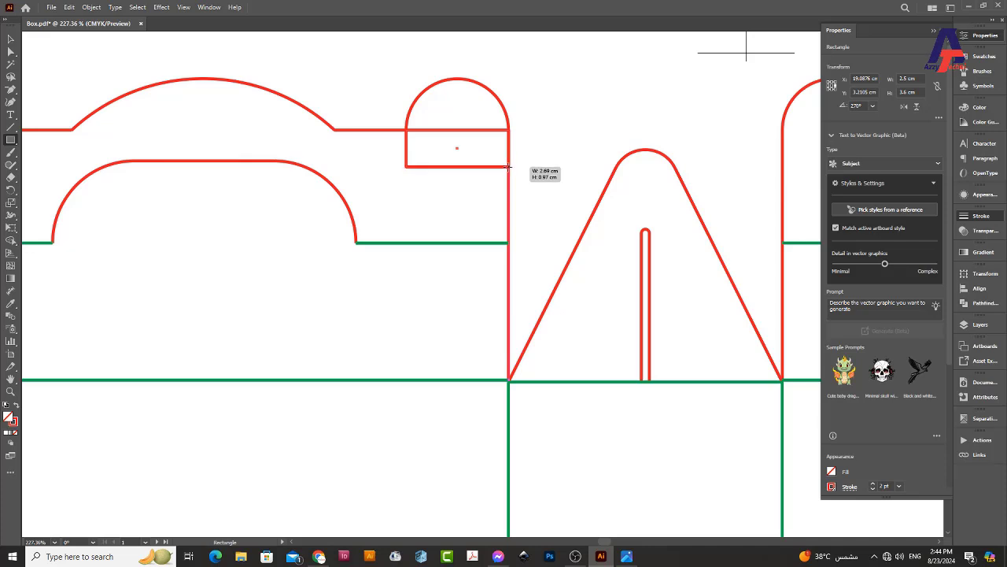
{"action": "left_click_drag", "start_coordinate": [509, 166], "coordinate": [507, 195]}
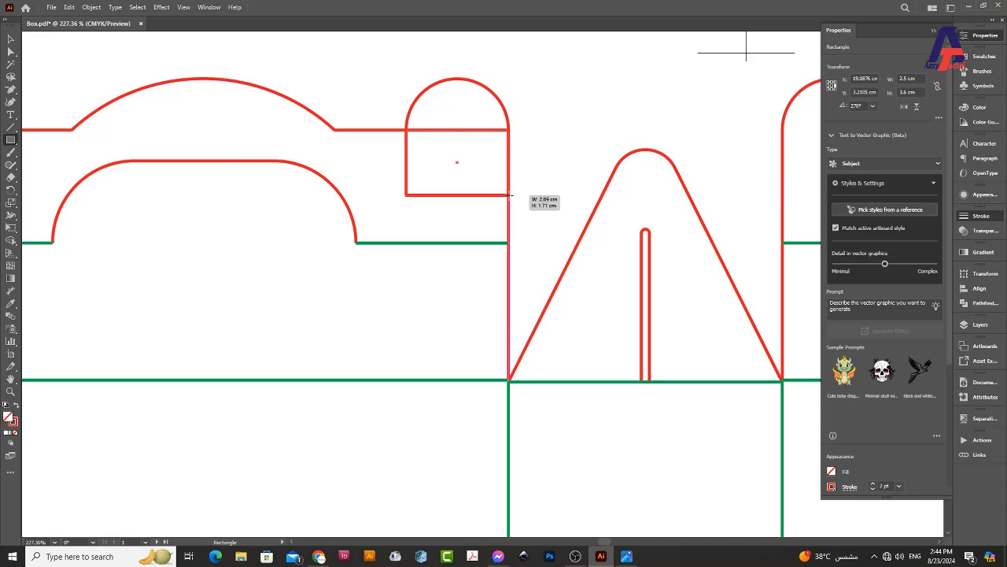
{"action": "key", "text": "ctrl+z"}
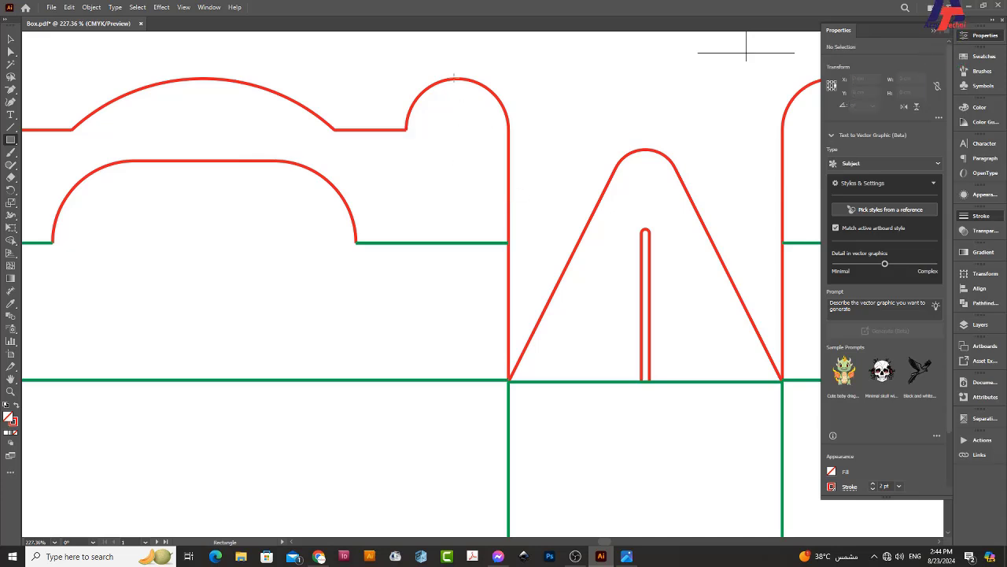
{"action": "left_click_drag", "start_coordinate": [453, 77], "coordinate": [477, 239]}
{"action": "key", "text": "ctrl+z"}
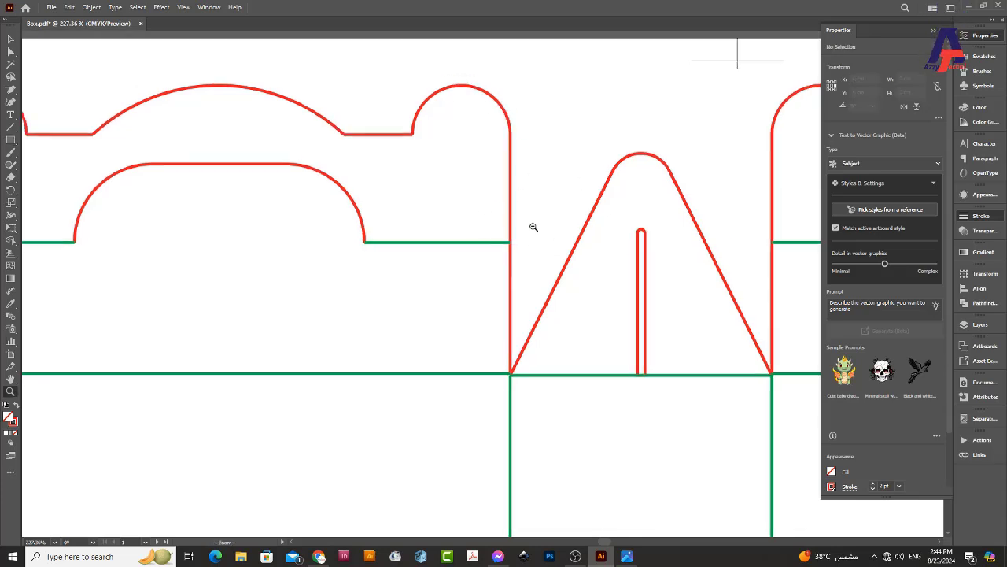
{"action": "scroll", "coordinate": [532, 225], "scroll_direction": "down", "scroll_amount": 5}
{"action": "scroll", "coordinate": [519, 294], "scroll_direction": "down", "scroll_amount": 3}
{"action": "key", "text": "v"}
{"action": "scroll", "coordinate": [520, 294], "scroll_direction": "down", "scroll_amount": 4}
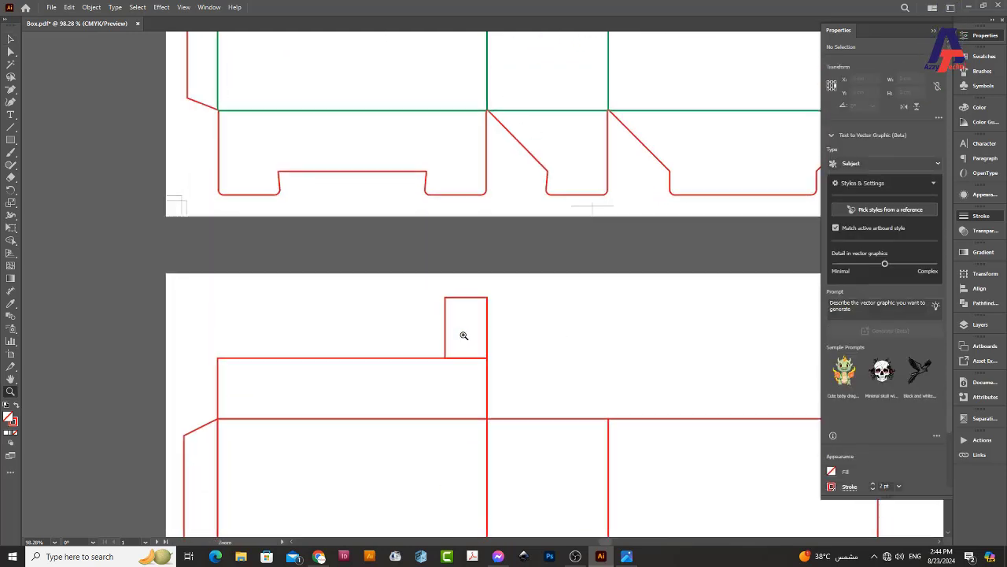
Resize the small tab to 2.7 cm wide by 4.3 cm tall.
{"action": "scroll", "coordinate": [464, 333], "scroll_direction": "up", "scroll_amount": 3}
{"action": "left_click", "coordinate": [508, 331]}
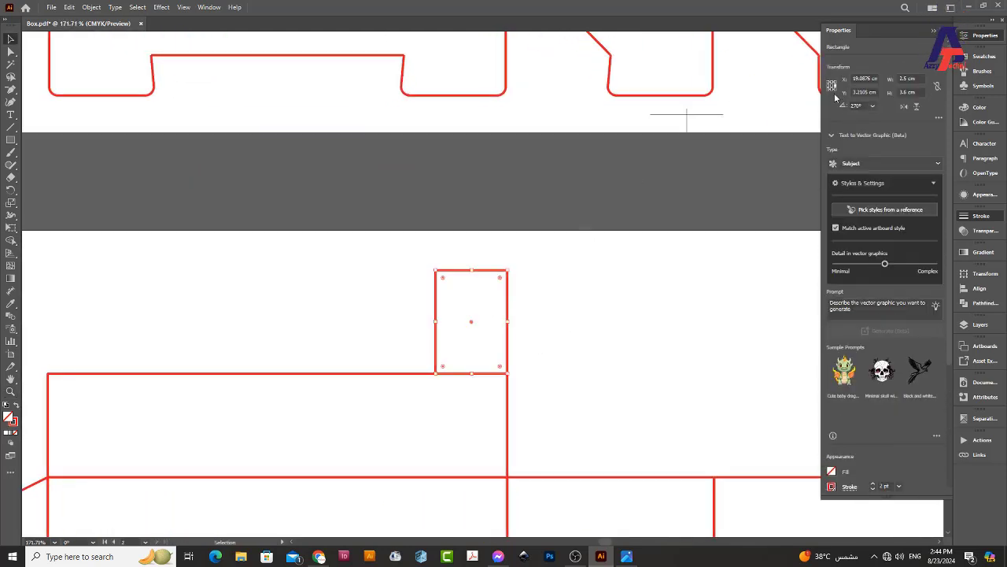
{"action": "left_click", "coordinate": [922, 93]}
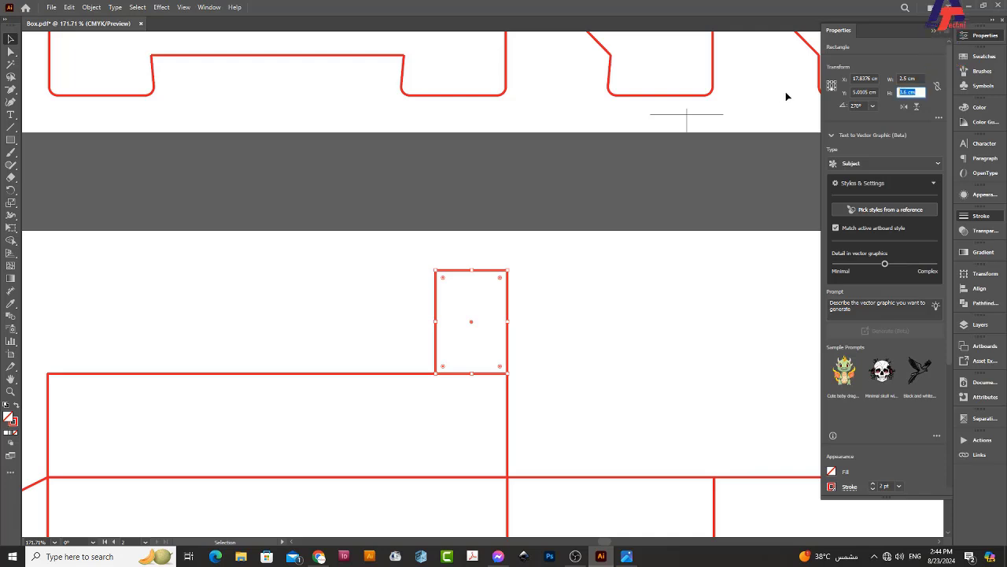
{"action": "type", "text": "4."}
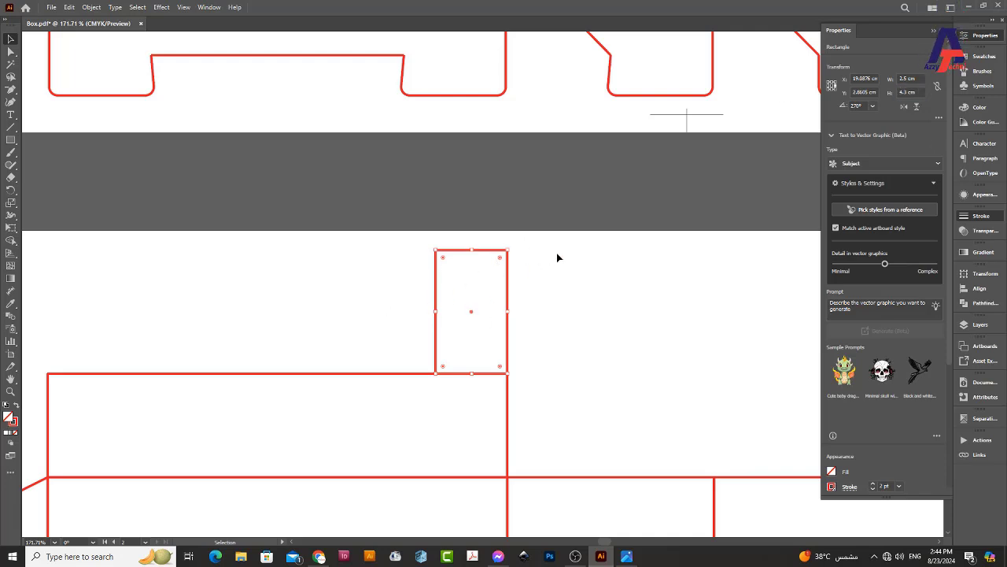
{"action": "scroll", "coordinate": [566, 256], "scroll_direction": "up", "scroll_amount": 3}
{"action": "scroll", "coordinate": [551, 228], "scroll_direction": "up", "scroll_amount": 3}
{"action": "scroll", "coordinate": [487, 157], "scroll_direction": "up", "scroll_amount": 4}
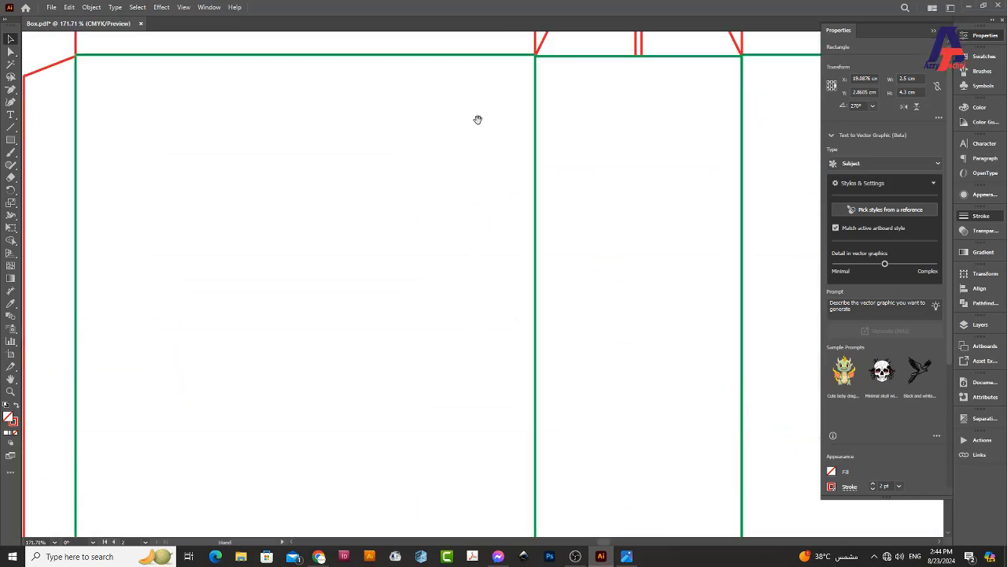
{"action": "scroll", "coordinate": [487, 292], "scroll_direction": "up", "scroll_amount": 5}
{"action": "scroll", "coordinate": [548, 299], "scroll_direction": "down", "scroll_amount": 5}
{"action": "scroll", "coordinate": [544, 124], "scroll_direction": "down", "scroll_amount": 6}
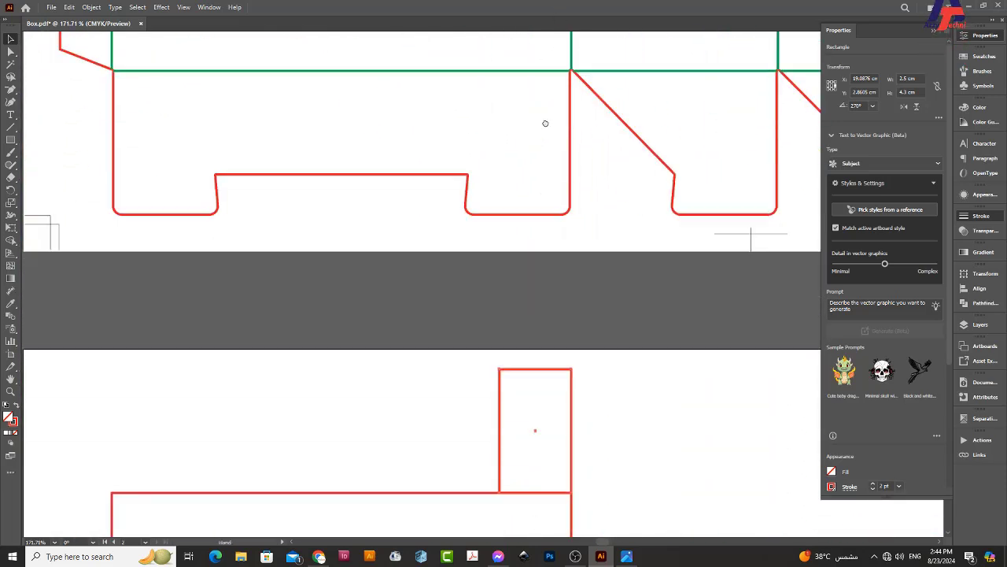
{"action": "scroll", "coordinate": [544, 259], "scroll_direction": "down", "scroll_amount": 1}
{"action": "scroll", "coordinate": [544, 259], "scroll_direction": "down", "scroll_amount": 1}
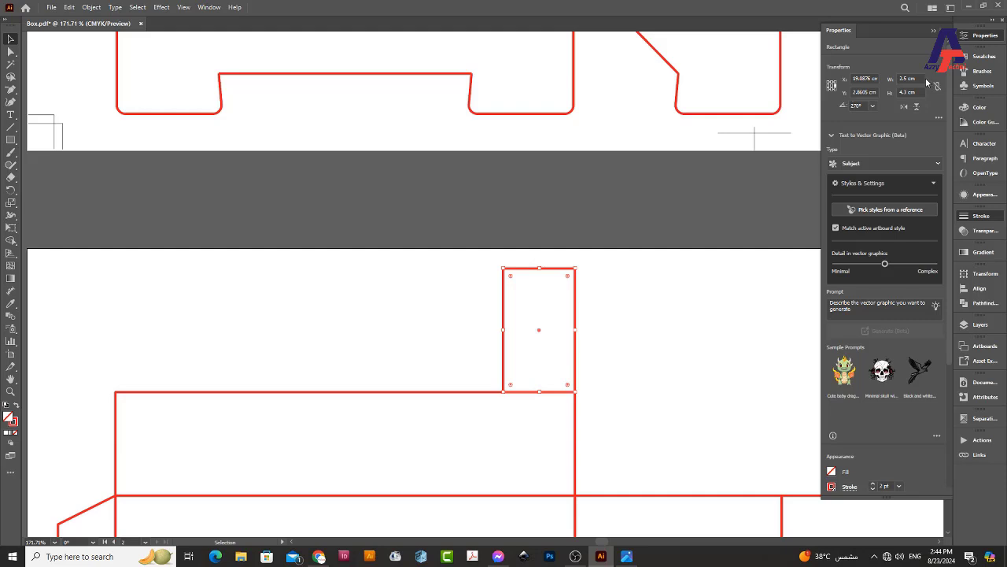
{"action": "type", "text": "2.7"}
{"action": "key", "text": "Return"}
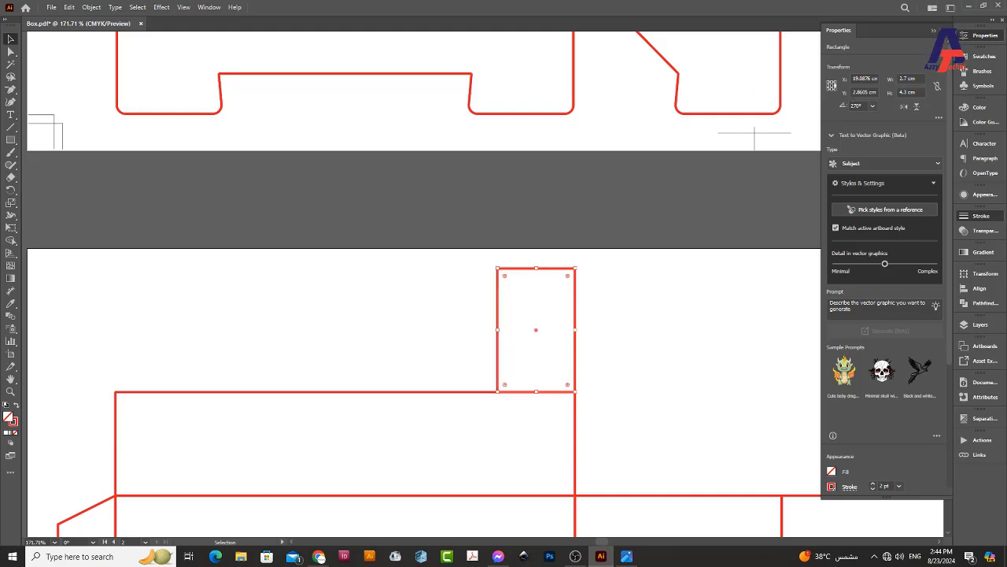
Round the tab's top corners into an arched ear.
{"action": "key", "text": "a"}
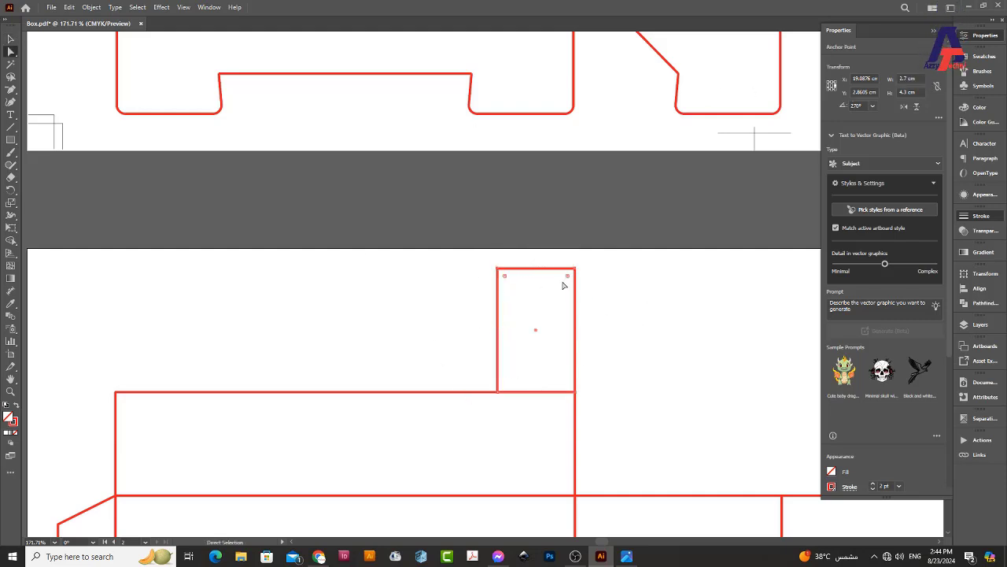
{"action": "mouse_move", "coordinate": [567, 276]}
{"action": "left_mouse_down"}
{"action": "mouse_move", "coordinate": [540, 326]}
{"action": "mouse_move", "coordinate": [193, 375]}
{"action": "left_mouse_up"}
{"action": "key", "text": "v"}
{"action": "key", "text": "z"}
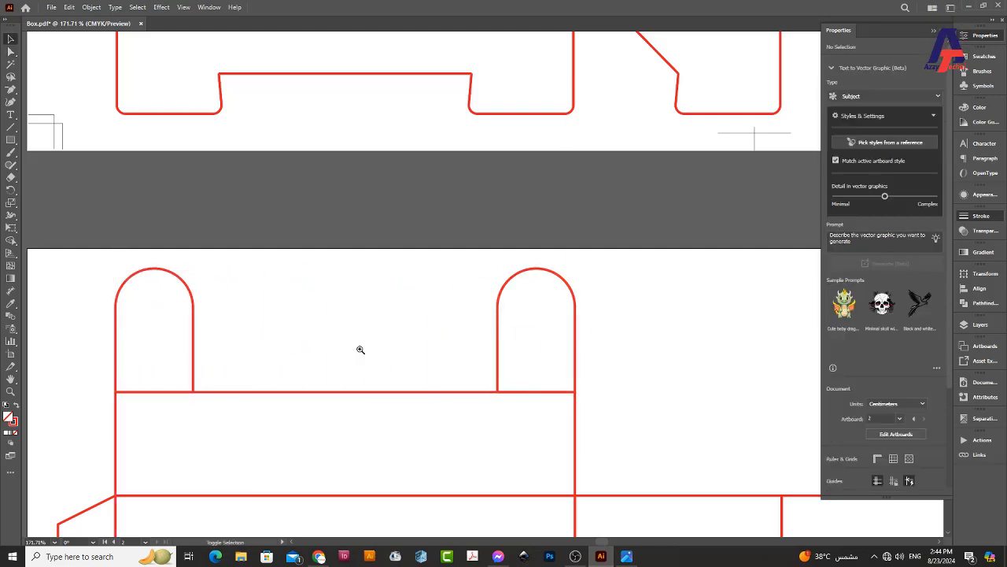
{"action": "left_click_drag", "start_coordinate": [359, 348], "coordinate": [371, 228]}
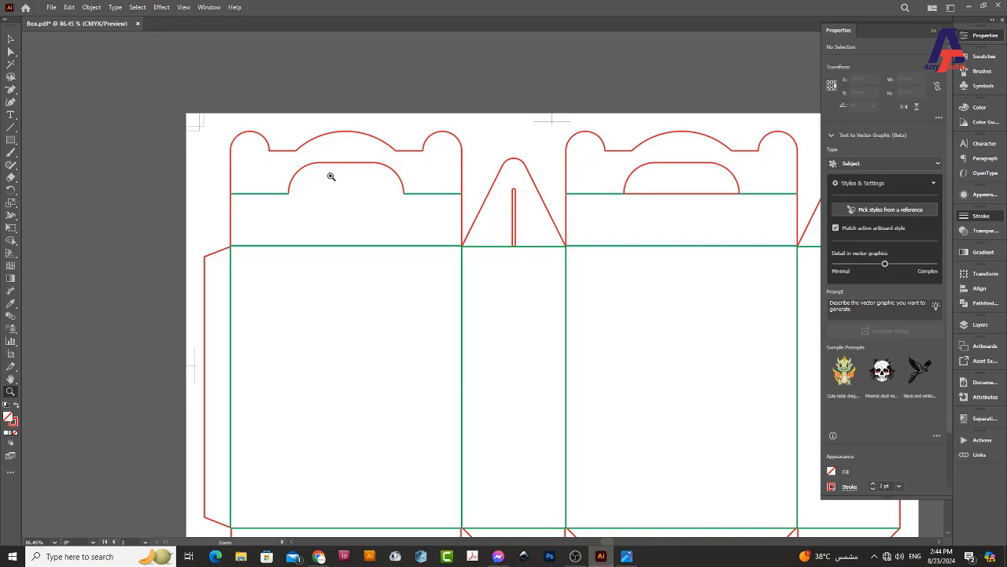
Select the inner handle cutout to check its size, then place a new rectangle.
{"action": "scroll", "coordinate": [369, 212], "scroll_direction": "down", "scroll_amount": 3}
{"action": "scroll", "coordinate": [378, 252], "scroll_direction": "up", "scroll_amount": 2}
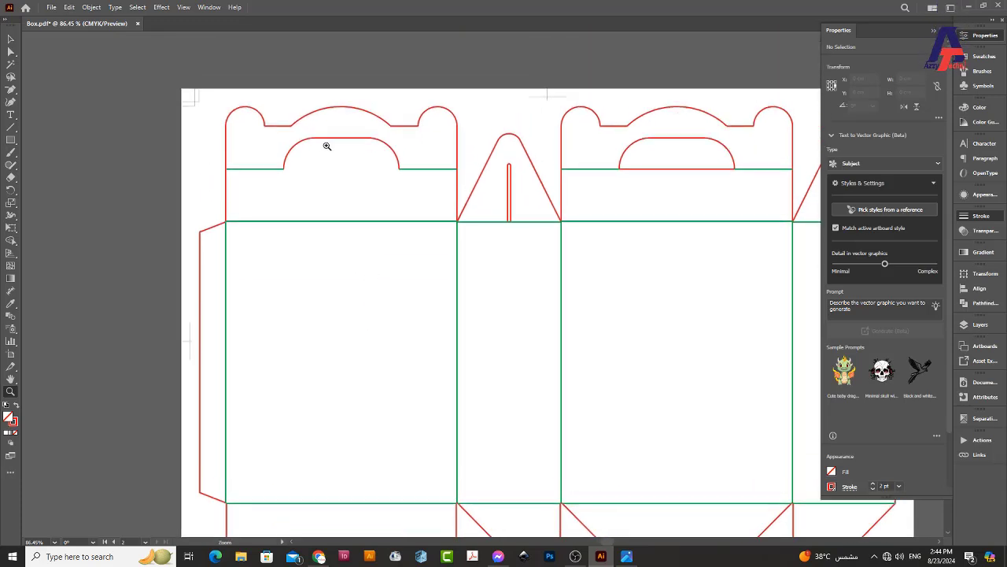
{"action": "left_click_drag", "start_coordinate": [292, 135], "coordinate": [397, 156]}
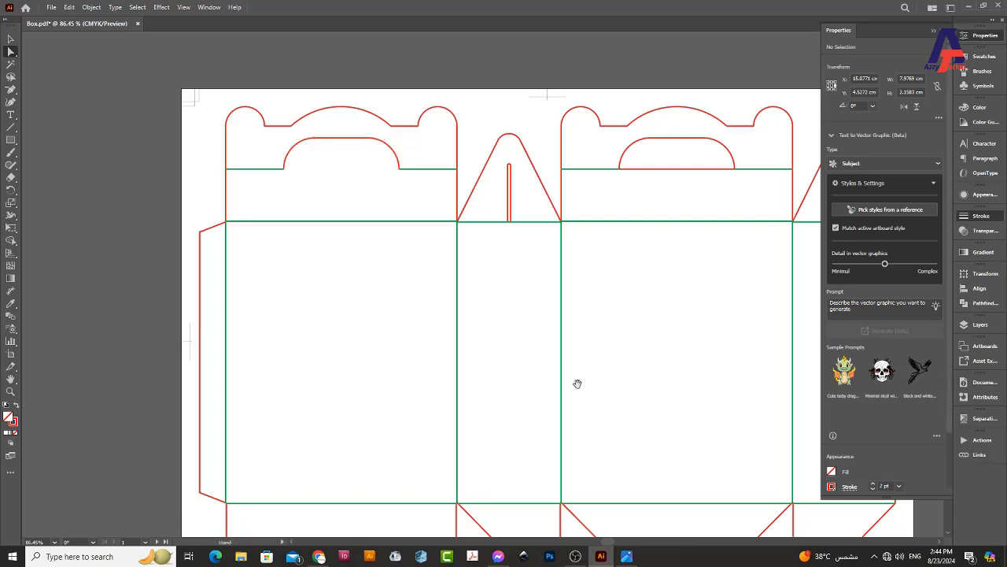
{"action": "scroll", "coordinate": [566, 315], "scroll_direction": "down", "scroll_amount": 5}
{"action": "scroll", "coordinate": [553, 236], "scroll_direction": "down", "scroll_amount": 2}
{"action": "key", "text": "z"}
{"action": "left_click_drag", "start_coordinate": [299, 213], "coordinate": [379, 251]}
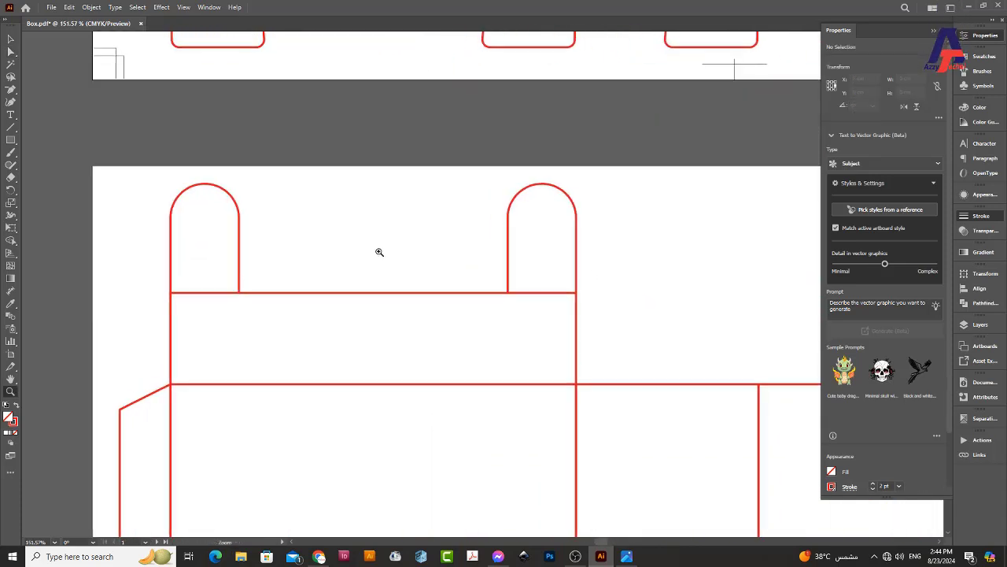
{"action": "left_click", "coordinate": [375, 331]}
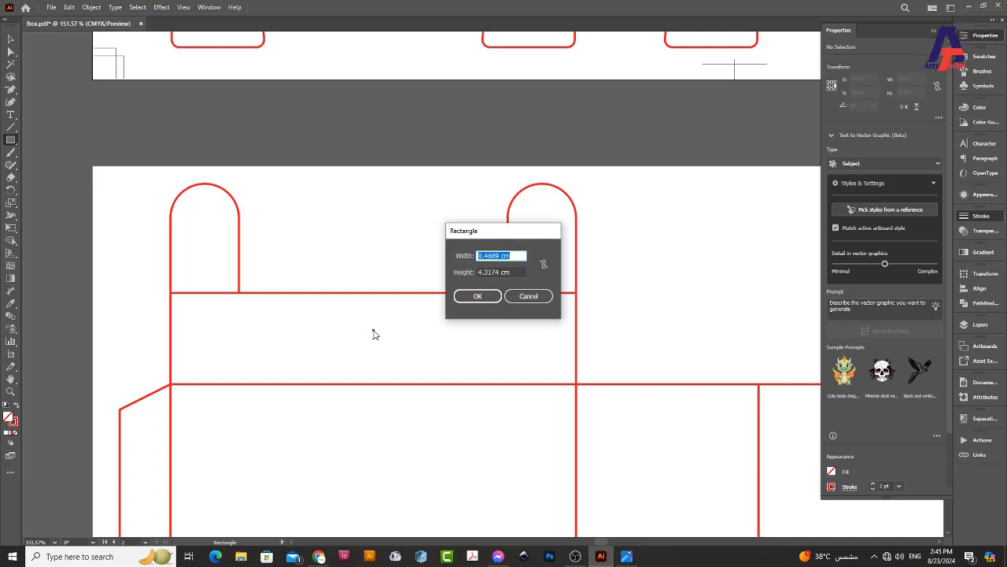
Create an 8 × 2.2 cm rectangle on the fold line between the ears.
{"action": "type", "text": "2.2"}
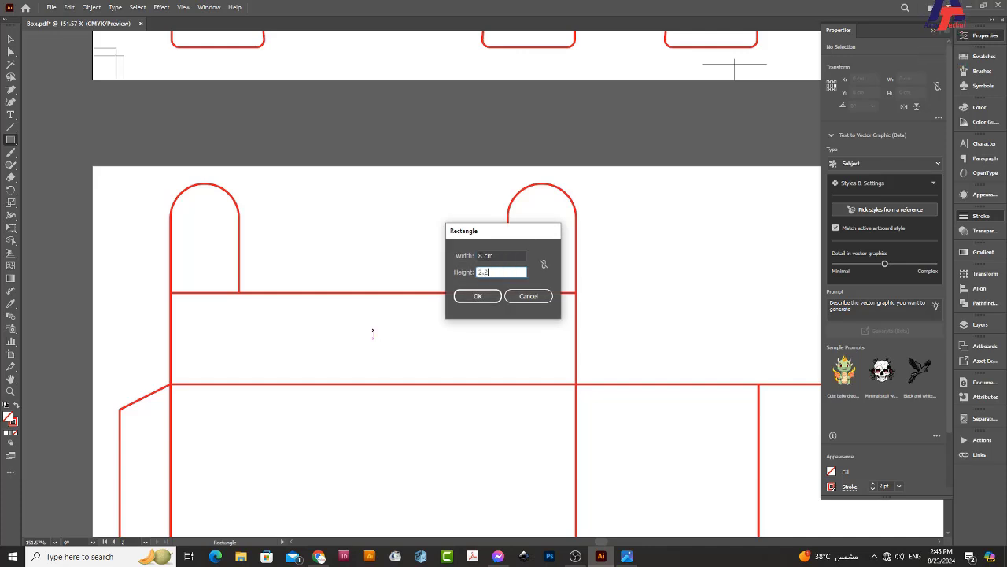
{"action": "key", "text": "Return"}
{"action": "key", "text": "v"}
{"action": "left_click_drag", "start_coordinate": [409, 335], "coordinate": [312, 240]}
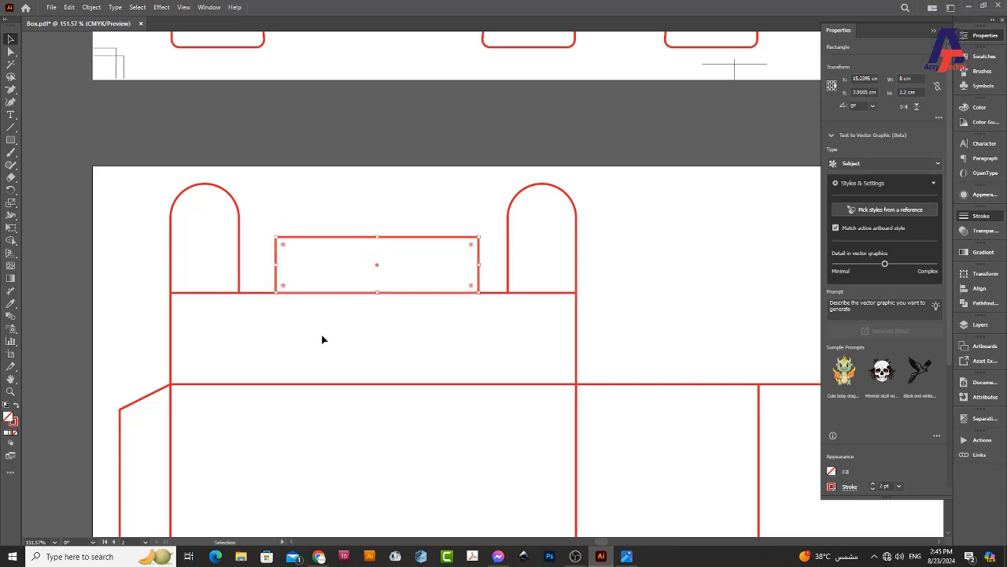
Stretch the top panel upward to 5.6 cm tall.
{"action": "left_click", "coordinate": [460, 373]}
{"action": "left_click_drag", "start_coordinate": [373, 293], "coordinate": [373, 236]}
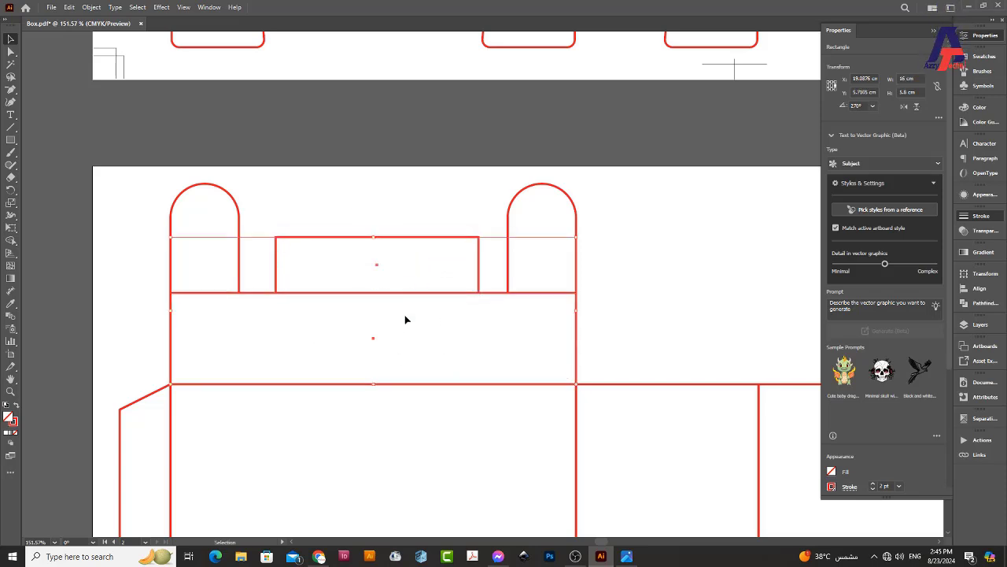
{"action": "scroll", "coordinate": [901, 433], "scroll_direction": "down", "scroll_amount": 2}
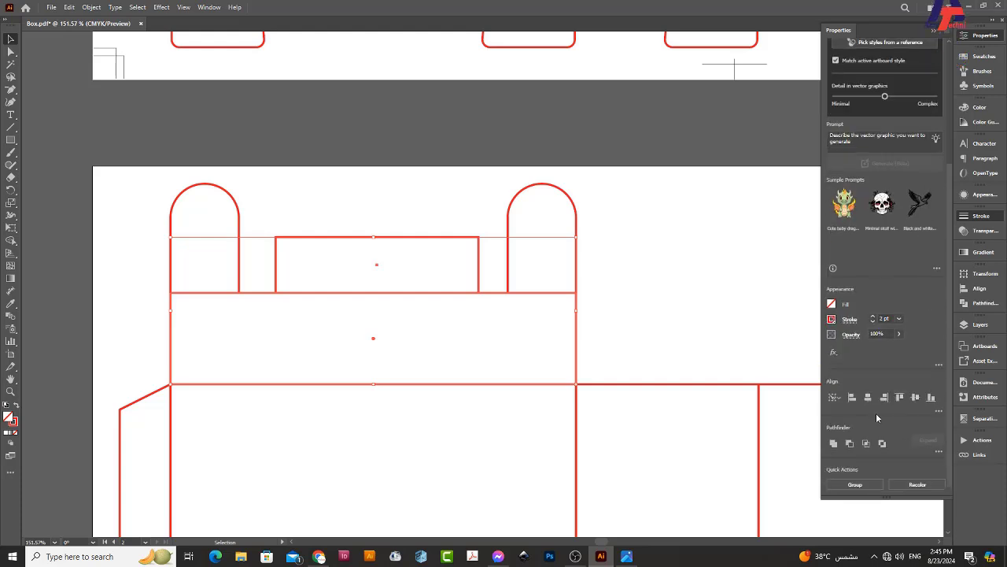
{"action": "left_click", "coordinate": [699, 348]}
Round the new rectangle's top corners into a hump.
{"action": "key", "text": "a"}
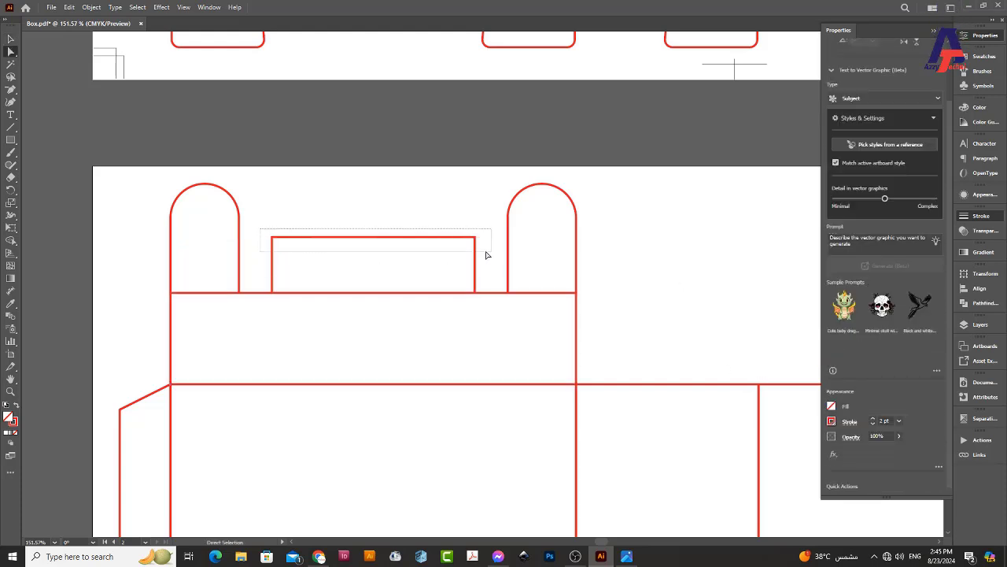
{"action": "mouse_move", "coordinate": [468, 250]}
{"action": "left_mouse_down"}
{"action": "mouse_move", "coordinate": [388, 349]}
{"action": "mouse_move", "coordinate": [347, 296]}
{"action": "left_mouse_up"}
{"action": "key", "text": "z"}
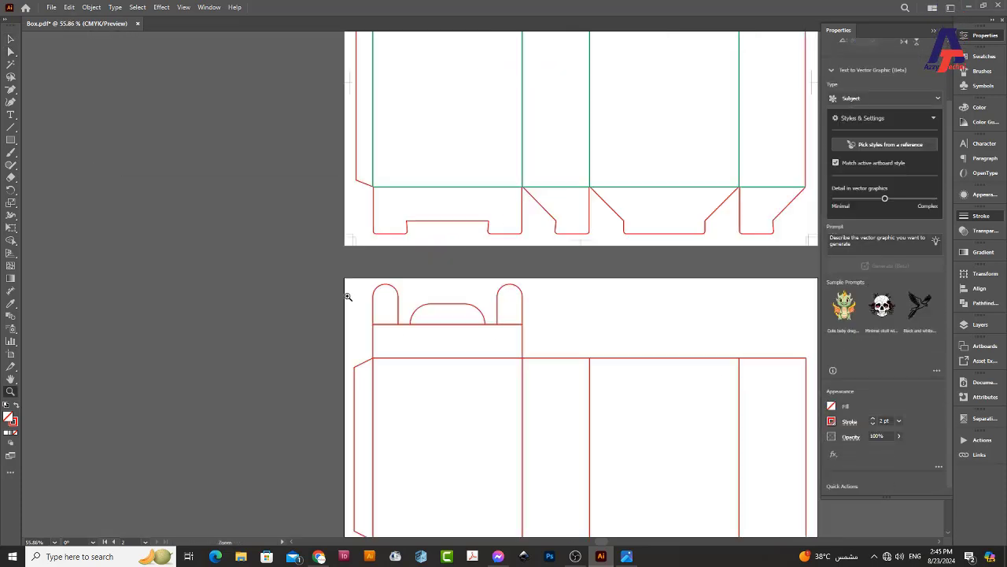
{"action": "scroll", "coordinate": [397, 170], "scroll_direction": "up", "scroll_amount": 3}
{"action": "scroll", "coordinate": [464, 307], "scroll_direction": "down", "scroll_amount": 2}
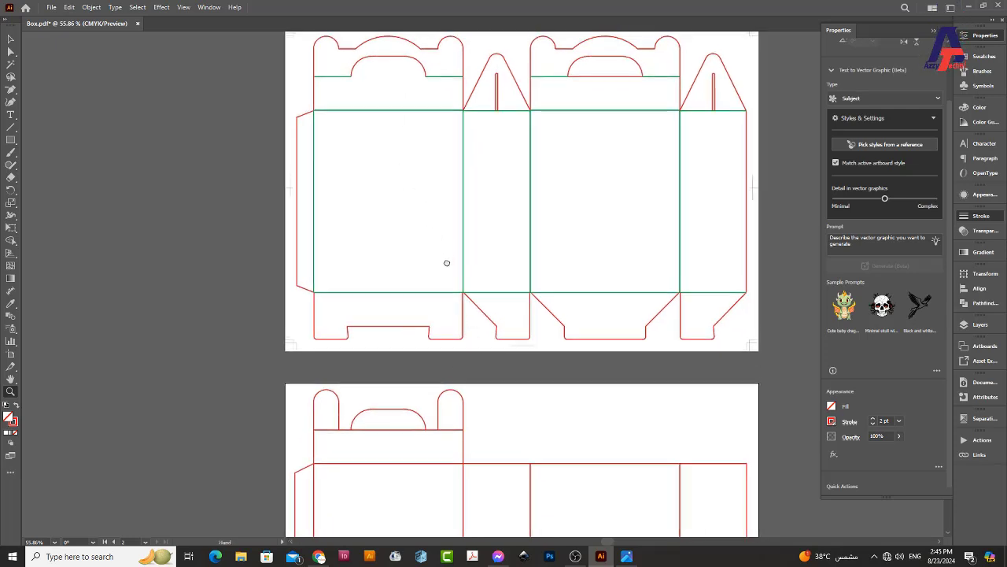
{"action": "scroll", "coordinate": [444, 277], "scroll_direction": "up", "scroll_amount": 1}
{"action": "mouse_move", "coordinate": [425, 469]}
{"action": "left_mouse_down"}
{"action": "mouse_move", "coordinate": [432, 400]}
{"action": "mouse_move", "coordinate": [449, 464]}
{"action": "mouse_move", "coordinate": [427, 443]}
{"action": "mouse_move", "coordinate": [508, 252]}
{"action": "left_mouse_up"}
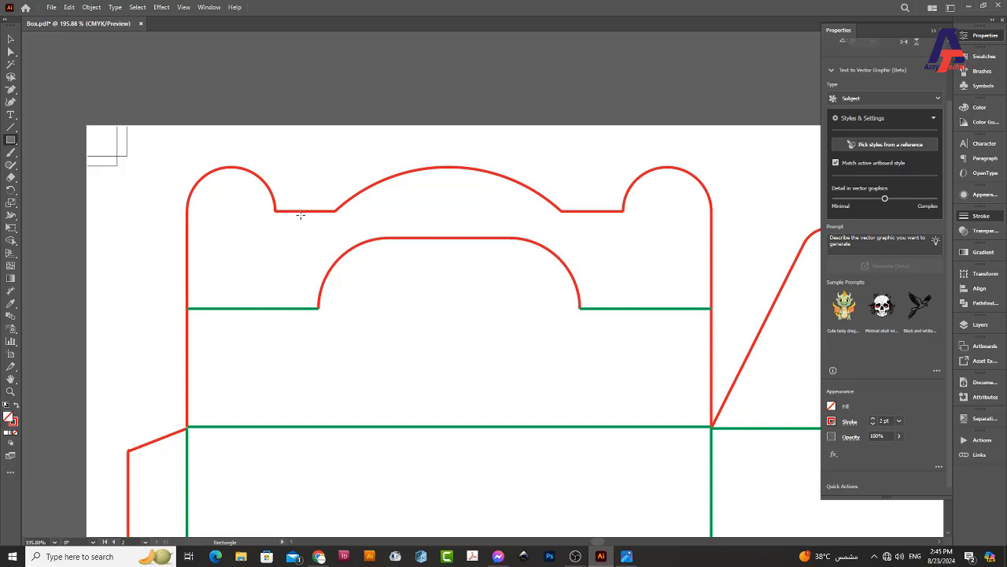
{"action": "left_click_drag", "start_coordinate": [306, 210], "coordinate": [437, 238]}
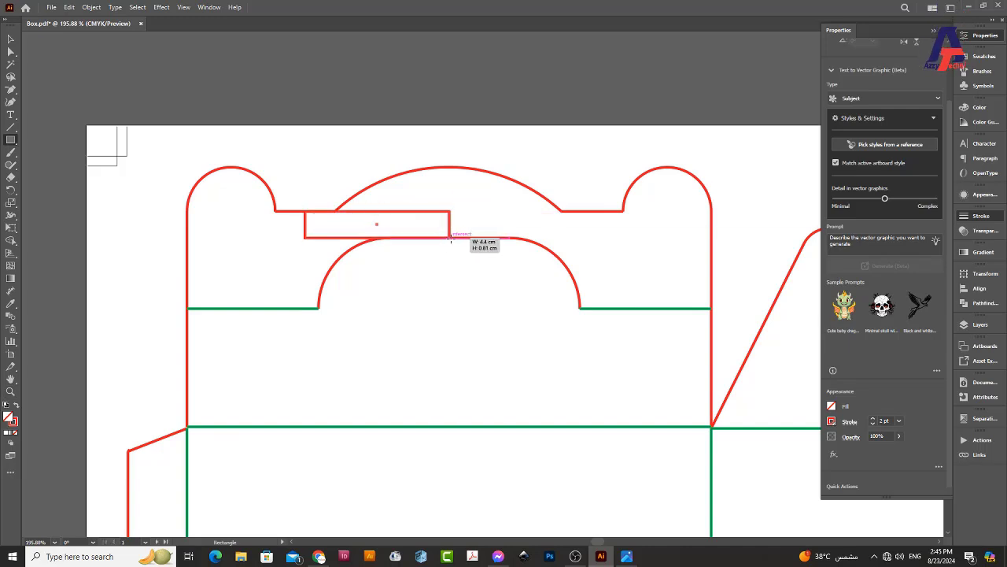
{"action": "key", "text": "ctrl+z"}
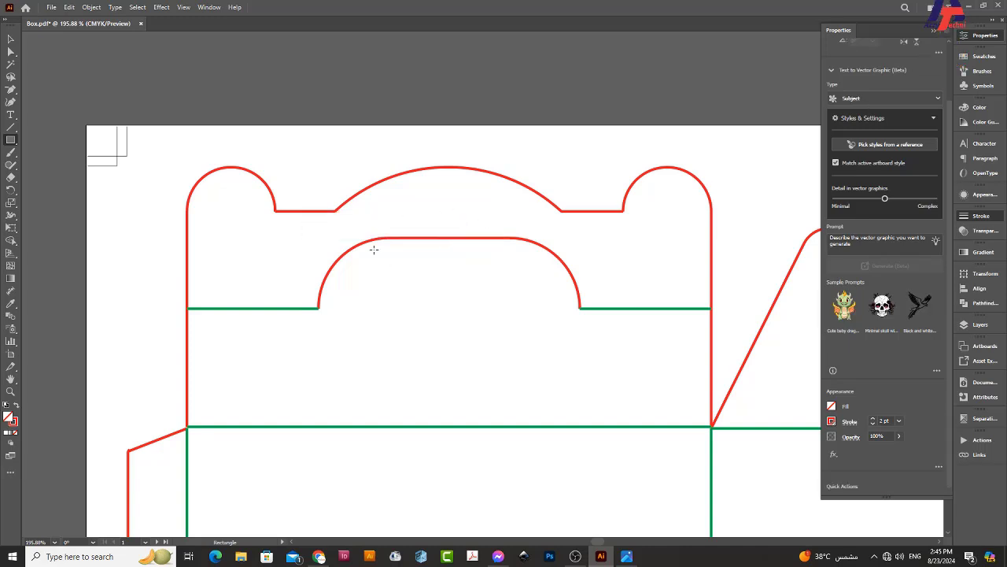
{"action": "key", "text": "n"}
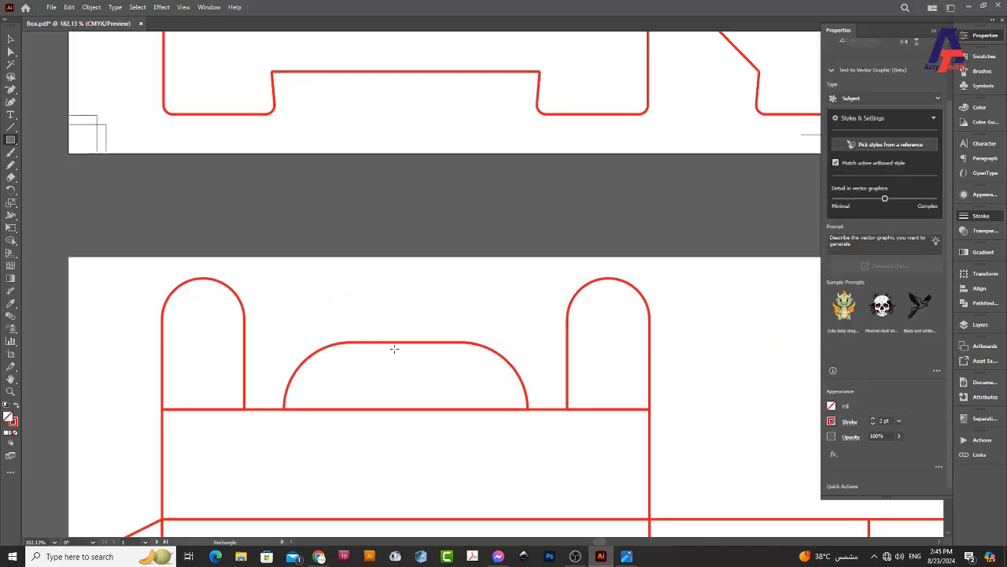
Draw a rectangle just above the arch and set its height to 0.8 cm.
{"action": "left_click_drag", "start_coordinate": [396, 341], "coordinate": [244, 319]}
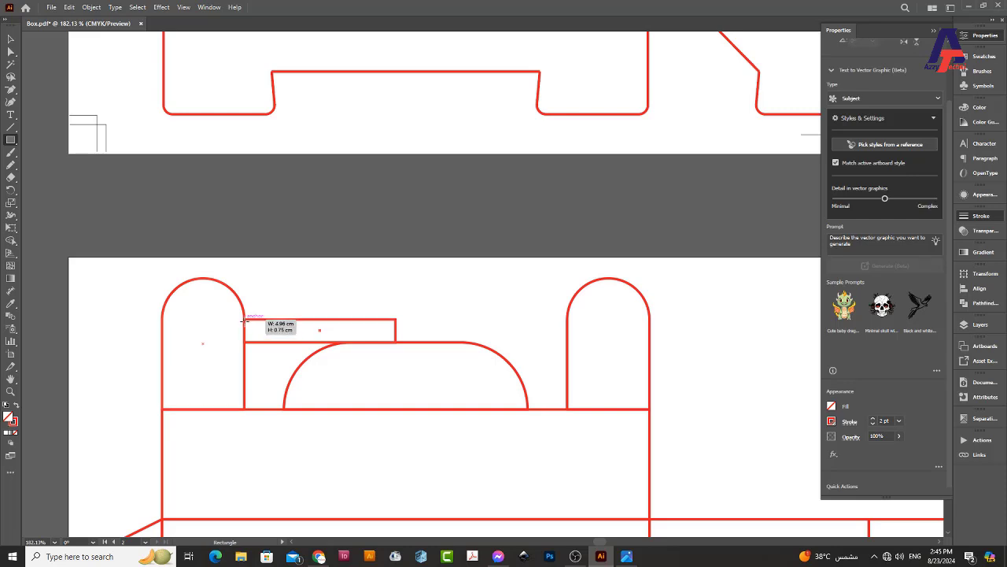
{"action": "scroll", "coordinate": [919, 75], "scroll_direction": "down", "scroll_amount": 2}
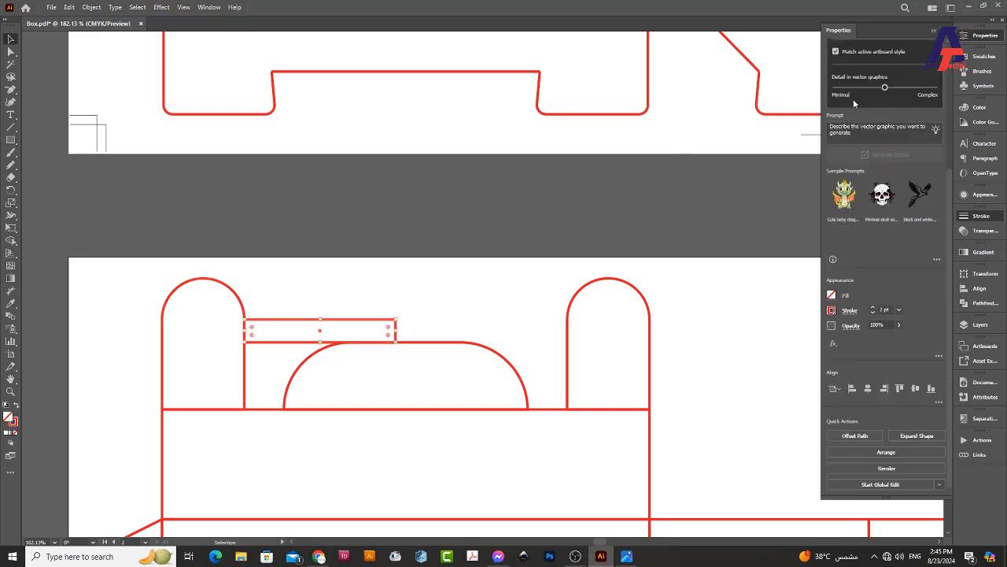
{"action": "scroll", "coordinate": [906, 157], "scroll_direction": "up", "scroll_amount": 4}
{"action": "left_click", "coordinate": [828, 89]}
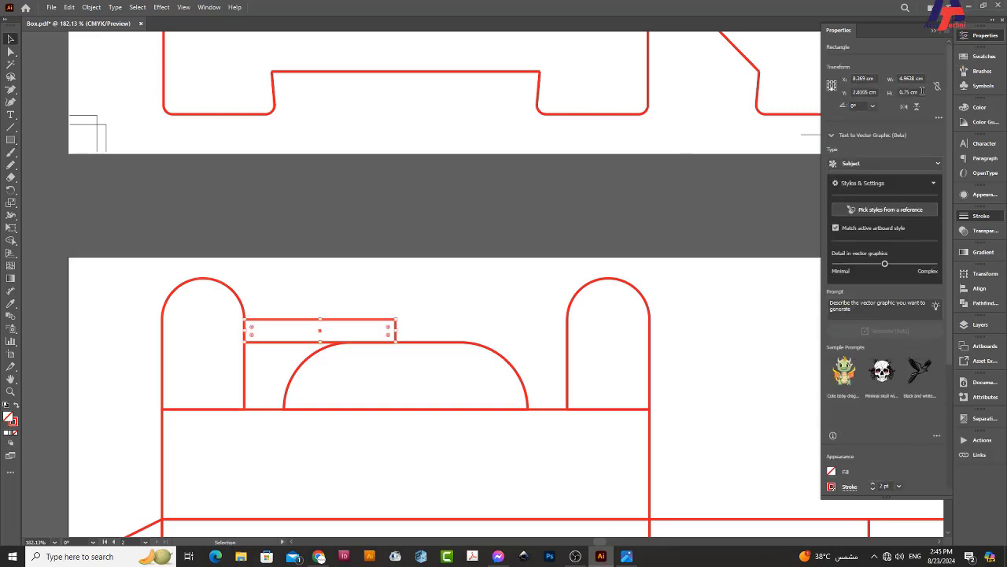
{"action": "left_click", "coordinate": [911, 92]}
{"action": "type", "text": ".8"}
{"action": "key", "text": "Return"}
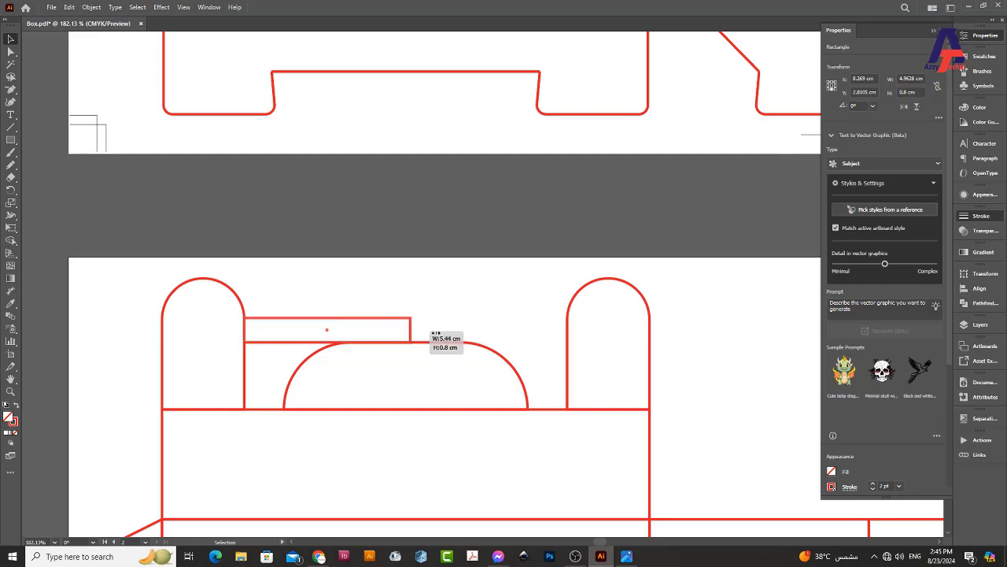
Stretch the rectangle across to both rounded flaps and down to the flap base line.
{"action": "left_click_drag", "start_coordinate": [434, 332], "coordinate": [568, 334]}
{"action": "scroll", "coordinate": [550, 274], "scroll_direction": "down", "scroll_amount": 3}
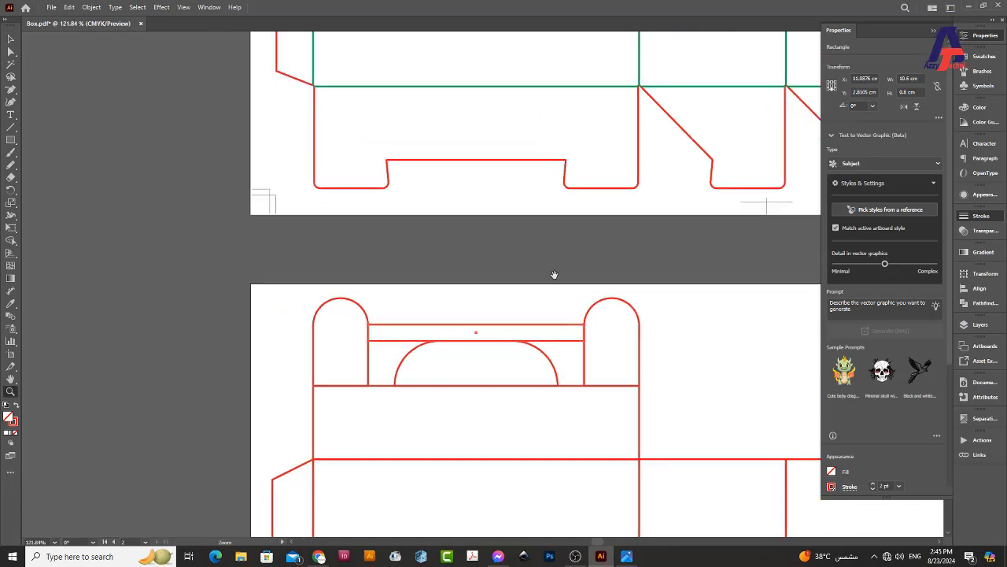
{"action": "scroll", "coordinate": [472, 126], "scroll_direction": "down", "scroll_amount": 5}
{"action": "scroll", "coordinate": [480, 128], "scroll_direction": "down", "scroll_amount": 5}
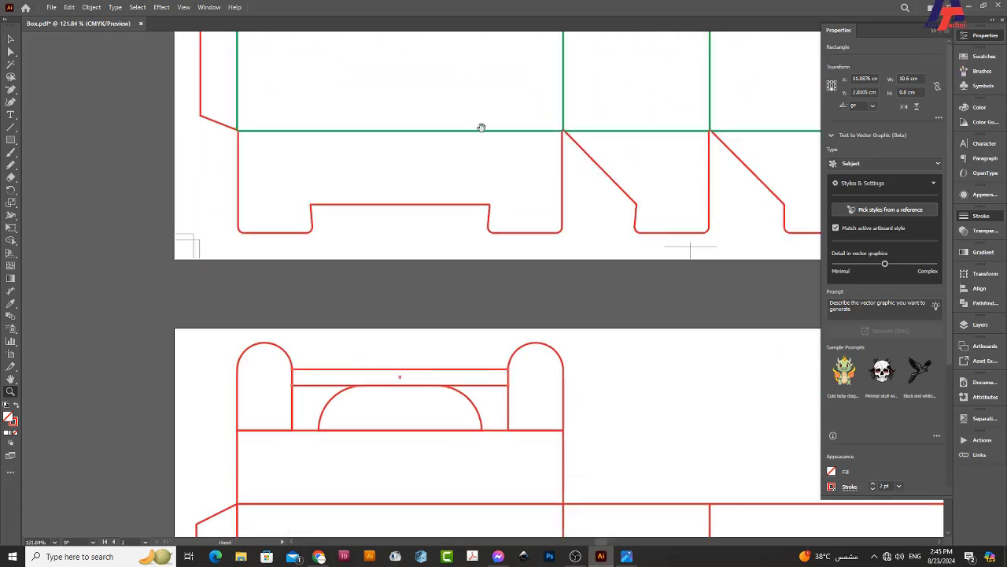
{"action": "scroll", "coordinate": [404, 378], "scroll_direction": "up", "scroll_amount": 3}
{"action": "left_click_drag", "start_coordinate": [577, 391], "coordinate": [580, 390]}
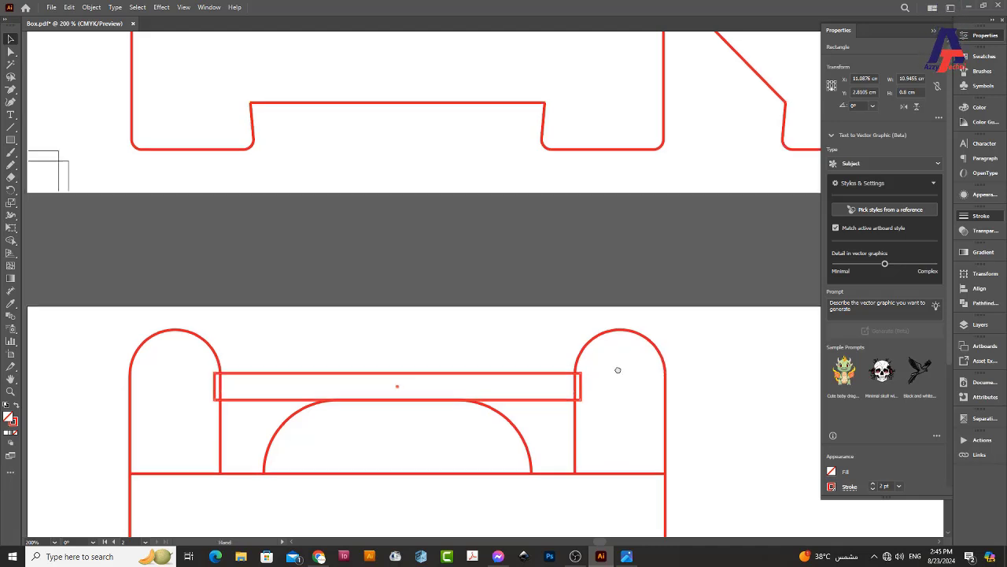
{"action": "scroll", "coordinate": [610, 336], "scroll_direction": "down", "scroll_amount": 1}
{"action": "scroll", "coordinate": [608, 336], "scroll_direction": "down", "scroll_amount": 1}
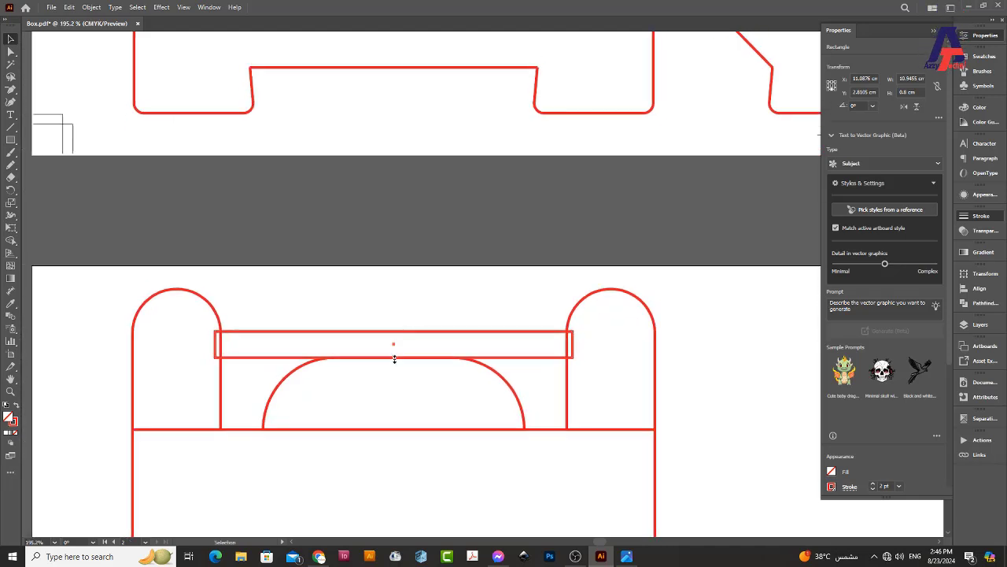
{"action": "left_click_drag", "start_coordinate": [393, 358], "coordinate": [395, 429]}
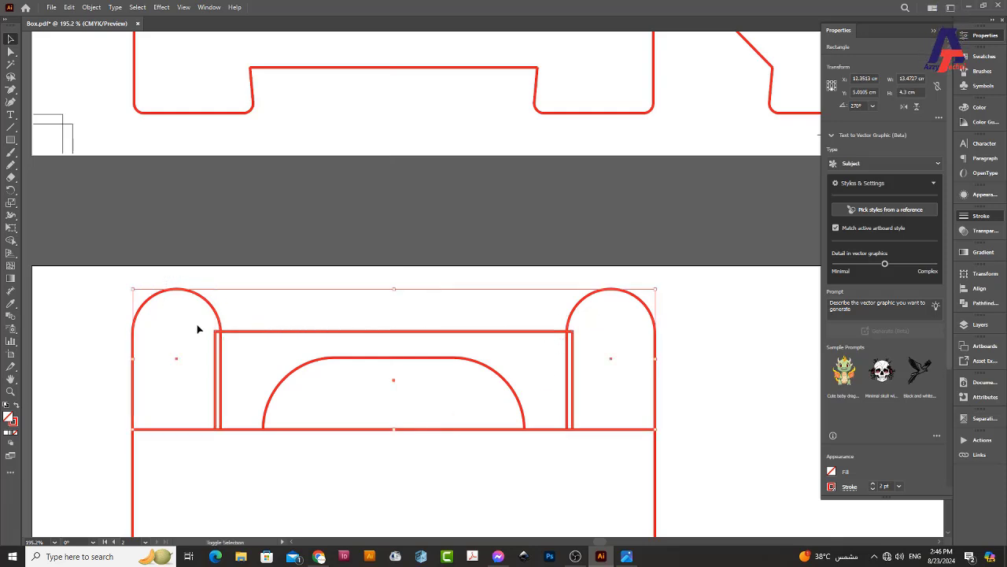
{"action": "scroll", "coordinate": [901, 418], "scroll_direction": "down", "scroll_amount": 3}
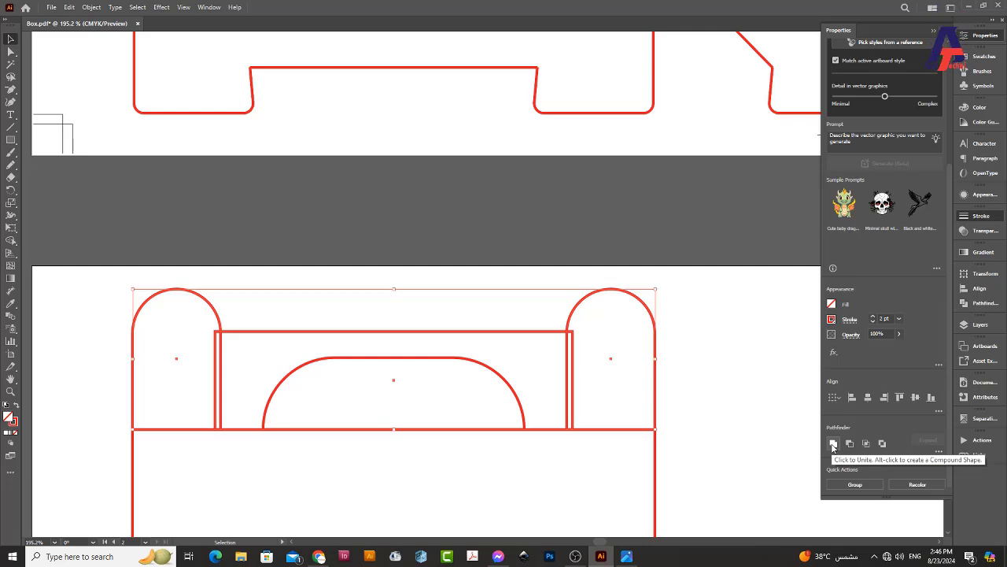
Unite the bridging rectangle and both ears into one outline with Pathfinder.
{"action": "left_click", "coordinate": [833, 445]}
{"action": "left_click", "coordinate": [705, 354]}
{"action": "key", "text": "z"}
{"action": "left_click_drag", "start_coordinate": [494, 352], "coordinate": [460, 148]}
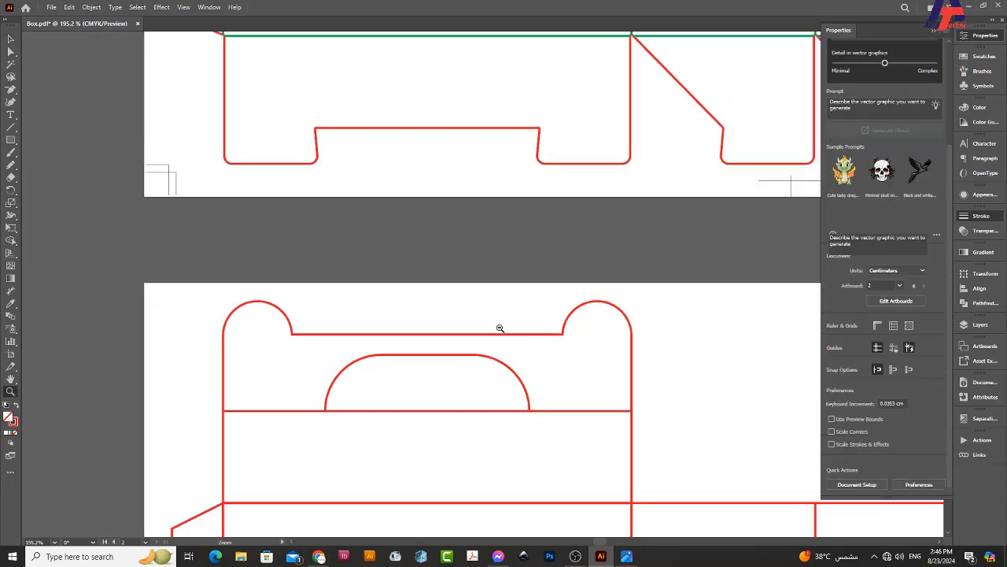
{"action": "scroll", "coordinate": [463, 247], "scroll_direction": "down", "scroll_amount": 1}
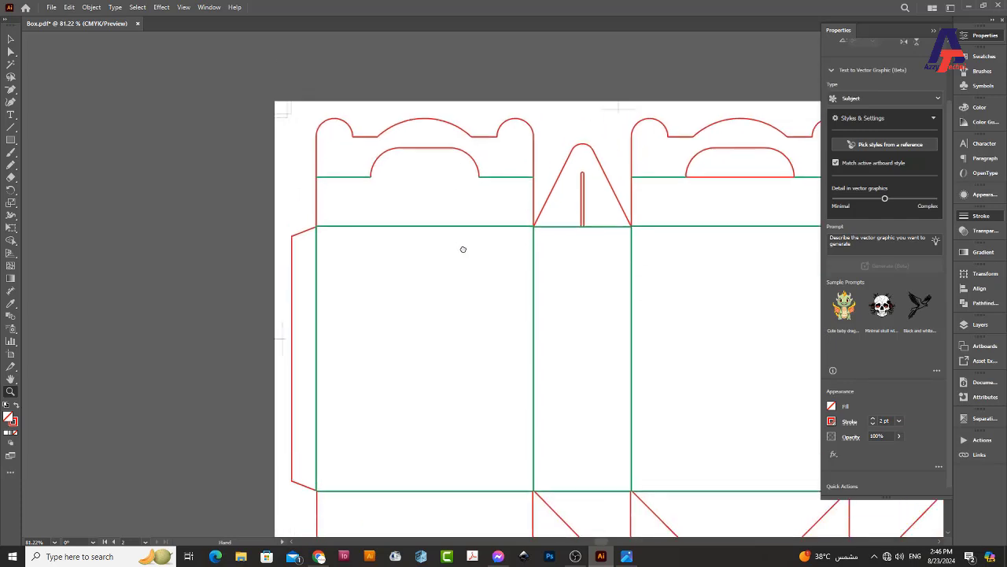
{"action": "scroll", "coordinate": [367, 153], "scroll_direction": "up", "scroll_amount": 1}
Inspect the curved top of the reference flap on the first artboard with Direct Selection.
{"action": "left_click_drag", "start_coordinate": [367, 153], "coordinate": [520, 162]}
{"action": "key", "text": "a"}
{"action": "left_click_drag", "start_coordinate": [349, 150], "coordinate": [473, 174]}
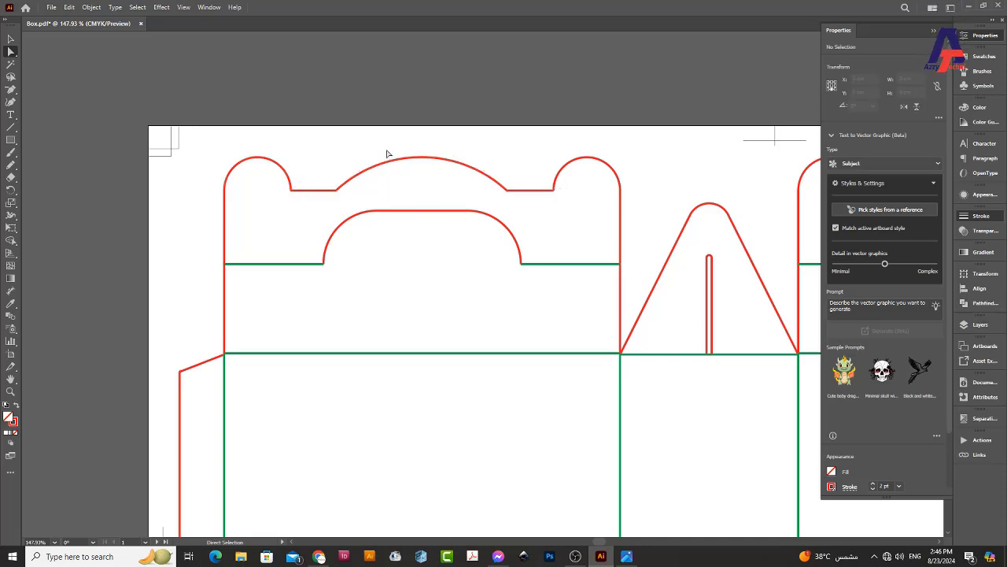
{"action": "left_click", "coordinate": [457, 315]}
{"action": "key", "text": "v"}
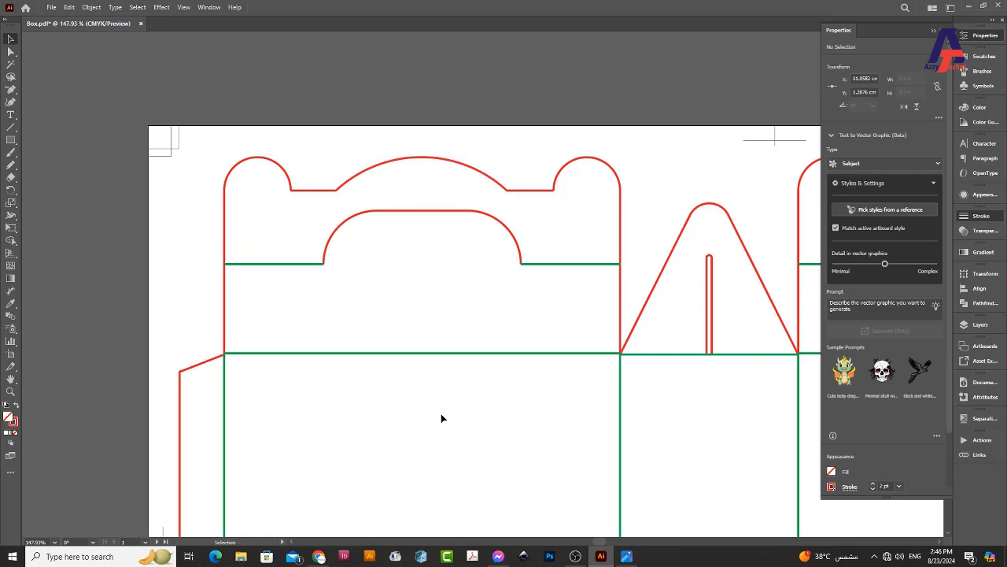
{"action": "key", "text": "ctrl+z"}
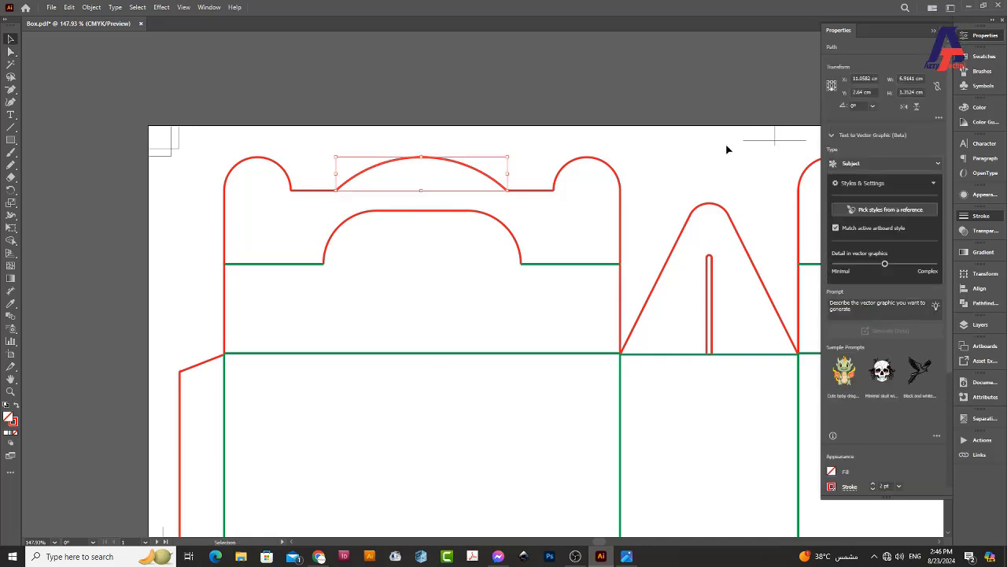
{"action": "left_click", "coordinate": [734, 100]}
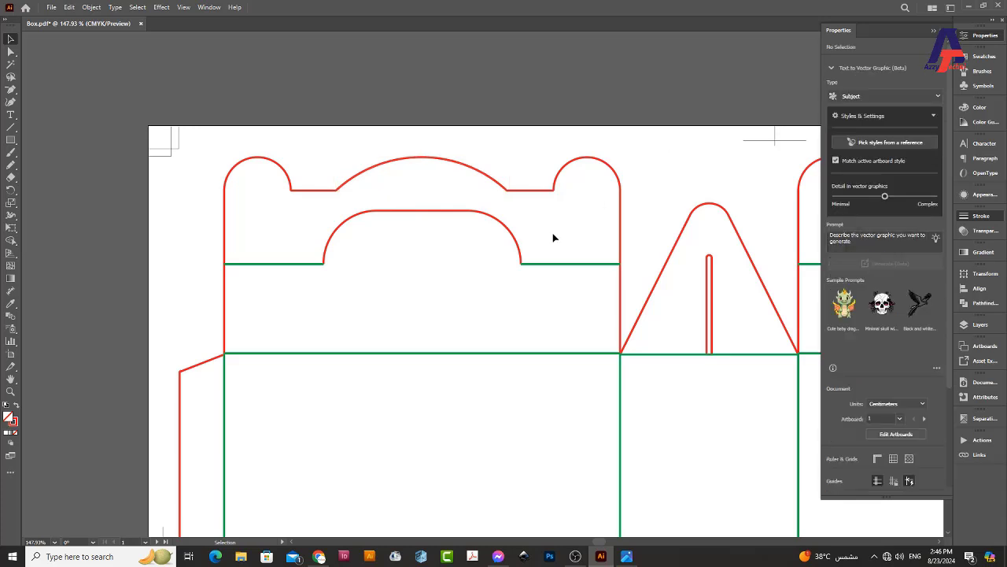
{"action": "scroll", "coordinate": [553, 234], "scroll_direction": "down", "scroll_amount": 2}
{"action": "scroll", "coordinate": [578, 238], "scroll_direction": "down", "scroll_amount": 8}
{"action": "key", "text": "n"}
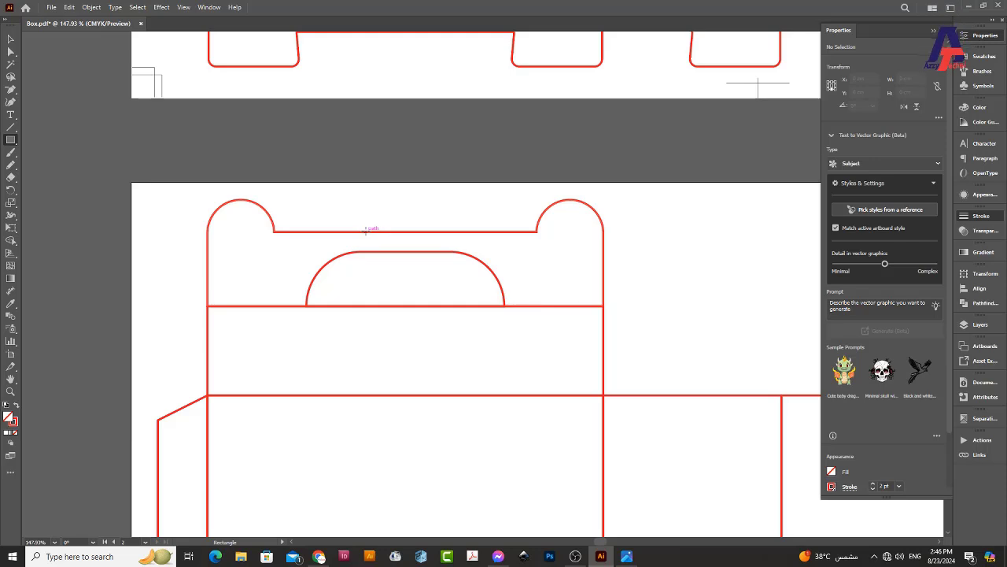
Draw a small rectangle on the flap's flat top and size it 7 × 1.4 cm.
{"action": "left_click_drag", "start_coordinate": [365, 231], "coordinate": [420, 206]}
{"action": "key", "text": "v"}
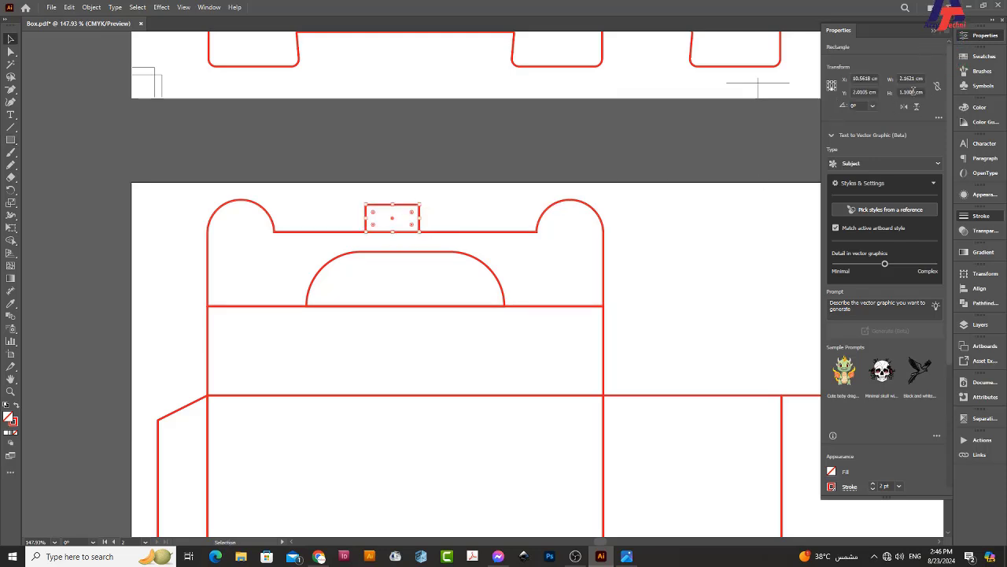
{"action": "left_click", "coordinate": [910, 92]}
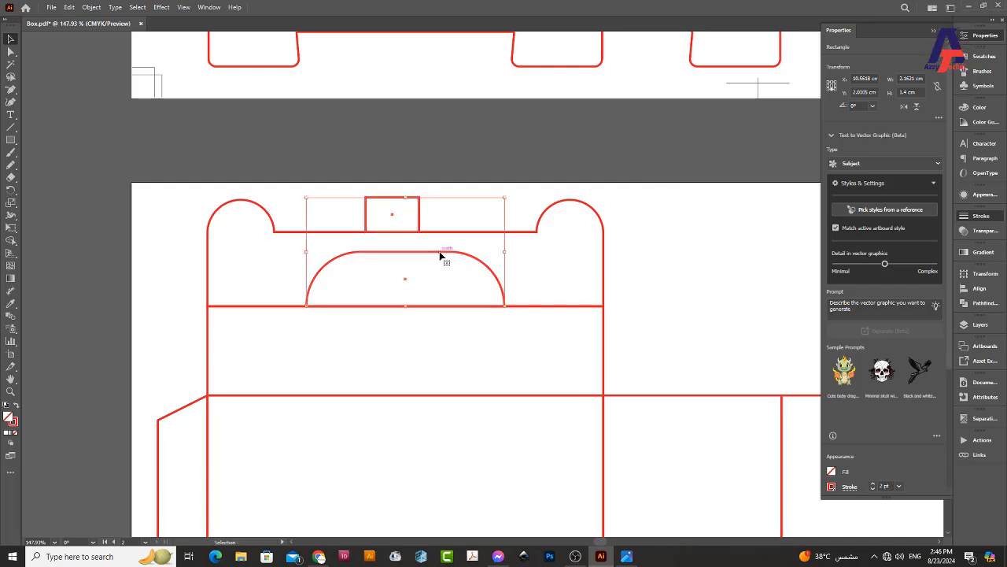
{"action": "scroll", "coordinate": [916, 337], "scroll_direction": "down", "scroll_amount": 2}
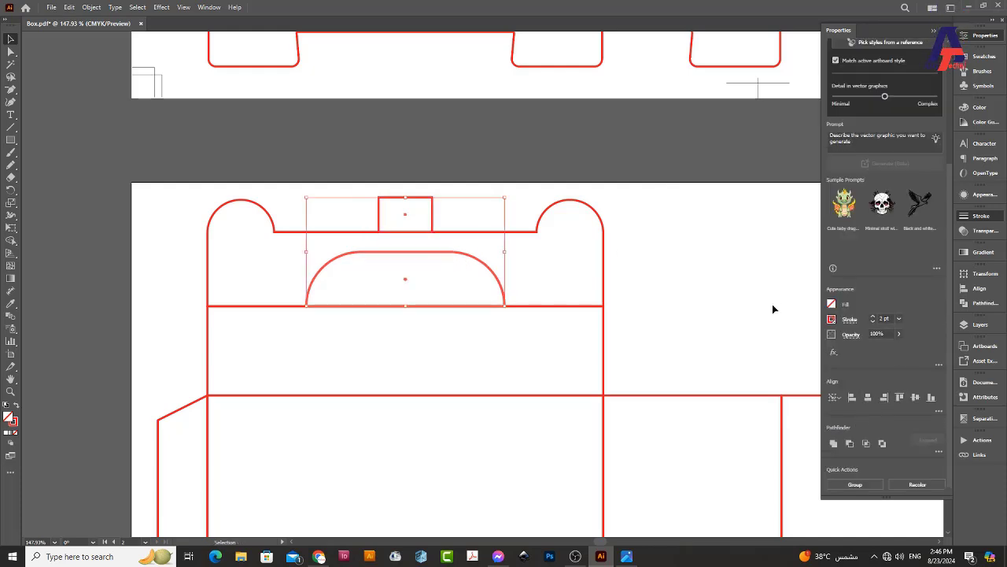
{"action": "scroll", "coordinate": [916, 71], "scroll_direction": "up", "scroll_amount": 2}
{"action": "type", "text": "2"}
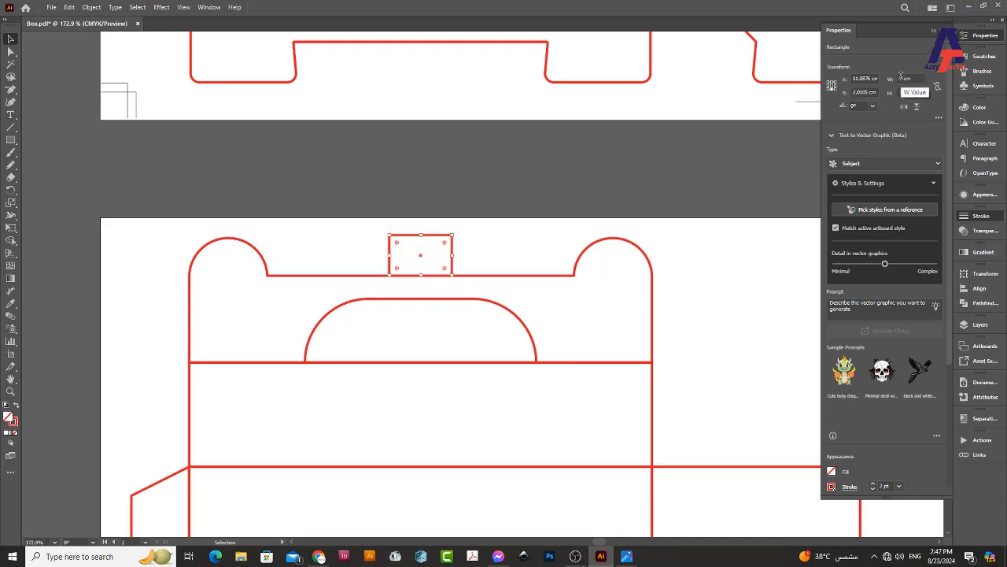
{"action": "key", "text": "Return"}
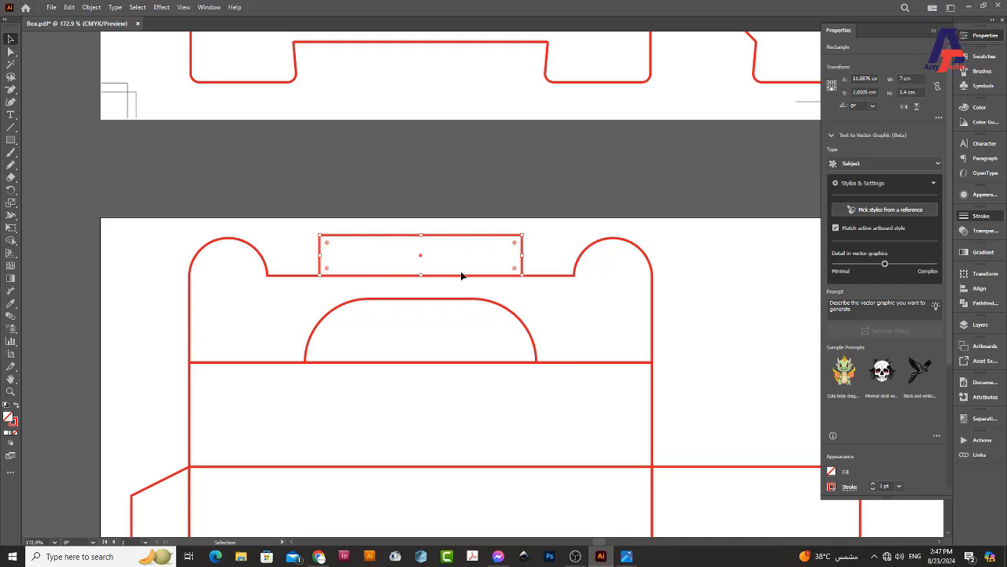
{"action": "key", "text": "m"}
{"action": "left_click_drag", "start_coordinate": [422, 293], "coordinate": [486, 328]}
Replace the stray rectangle with a 7 cm circle over the arch, moved down 0.61 cm.
{"action": "key", "text": "ctrl+z"}
{"action": "key", "text": "l"}
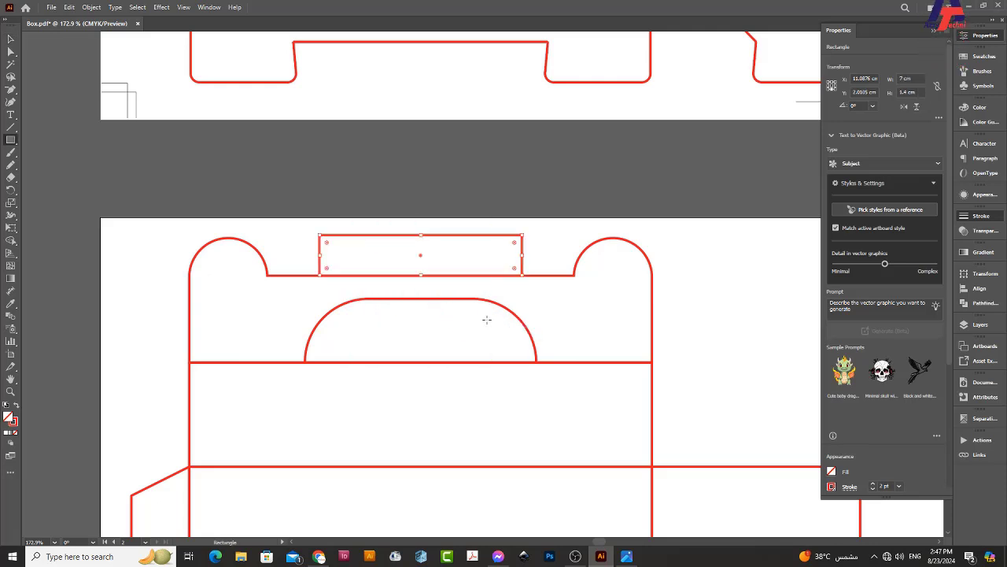
{"action": "left_click_drag", "start_coordinate": [421, 289], "coordinate": [521, 315]}
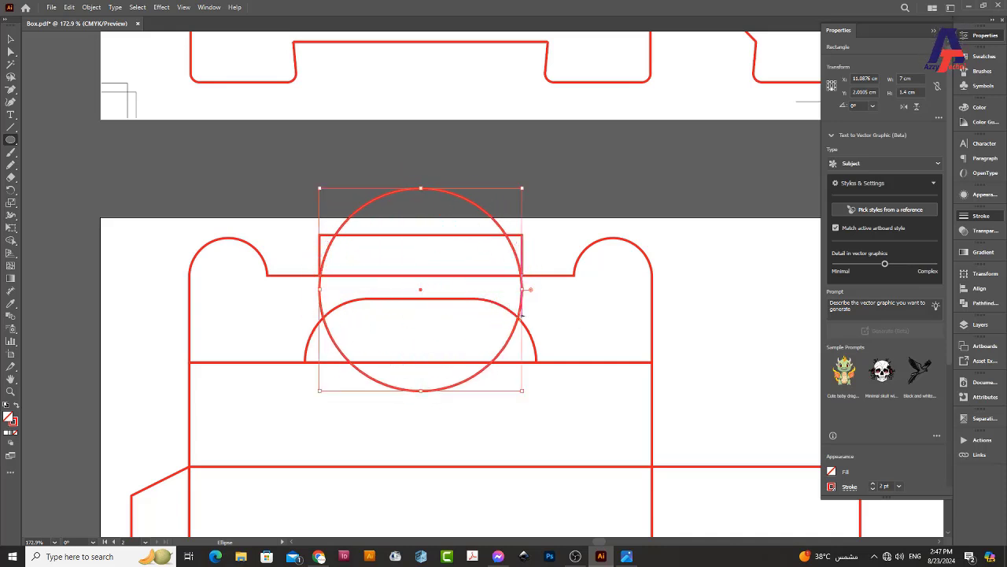
{"action": "scroll", "coordinate": [467, 265], "scroll_direction": "up", "scroll_amount": 3}
{"action": "key", "text": "v"}
{"action": "left_click_drag", "start_coordinate": [452, 171], "coordinate": [449, 241]}
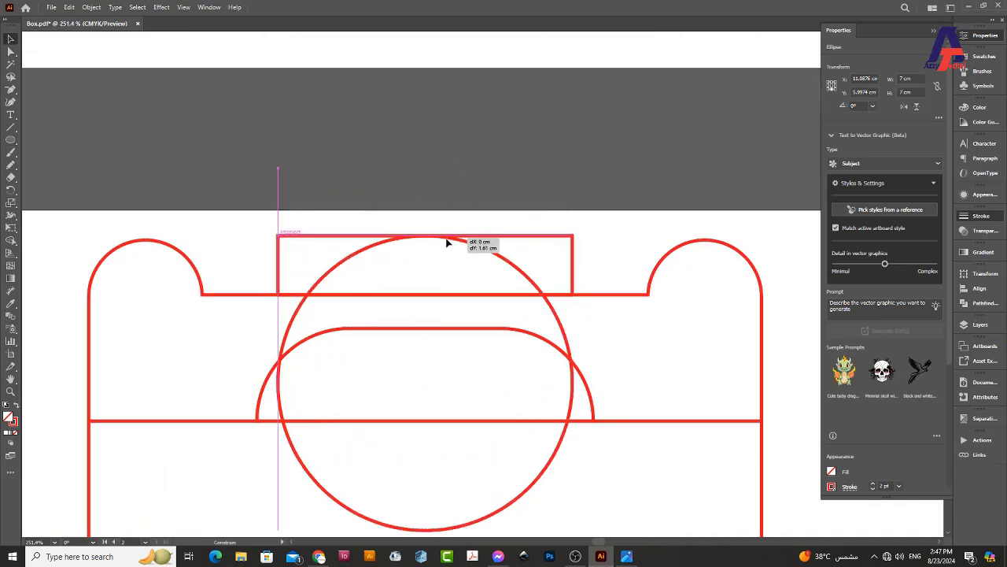
{"action": "scroll", "coordinate": [449, 252], "scroll_direction": "down", "scroll_amount": 3}
{"action": "left_click", "coordinate": [473, 295]}
{"action": "left_click_drag", "start_coordinate": [473, 291], "coordinate": [506, 309]}
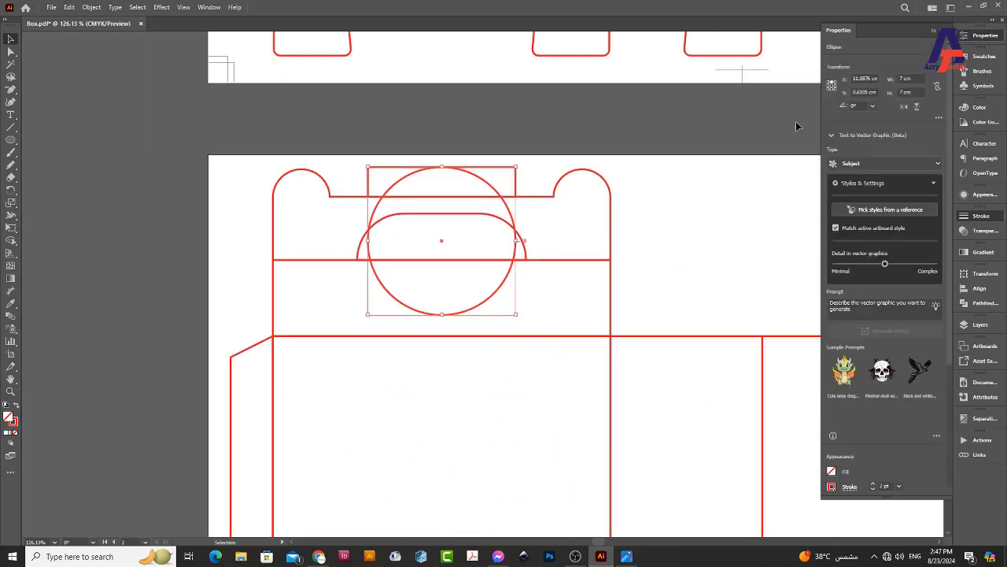
Enlarge the circle proportionally until it is 10.2 cm tall.
{"action": "left_click", "coordinate": [509, 191]}
{"action": "left_click", "coordinate": [546, 220]}
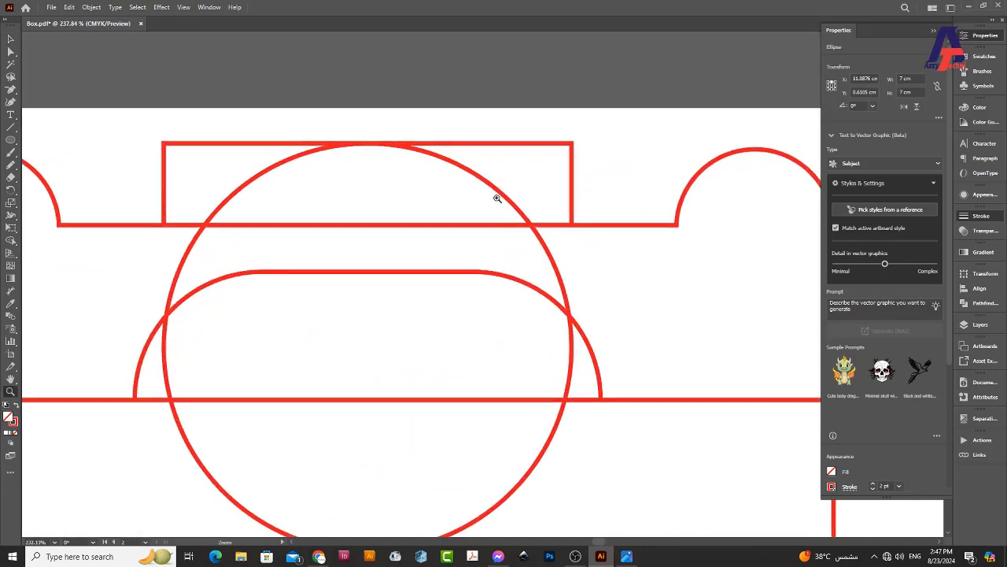
{"action": "left_click", "coordinate": [938, 86]}
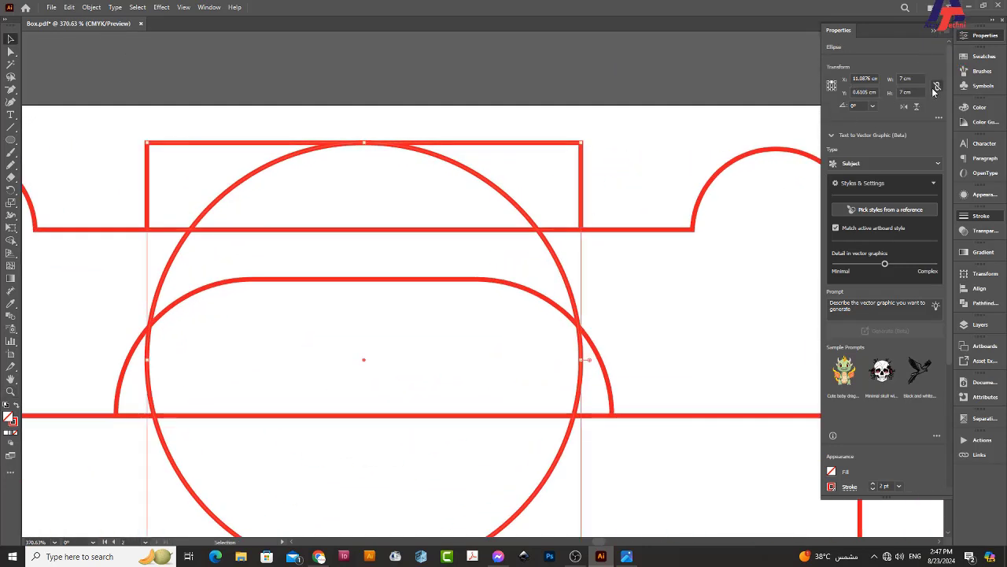
{"action": "key", "text": "Up"}
{"action": "key", "text": "Up"}
{"action": "key", "text": "Up"}
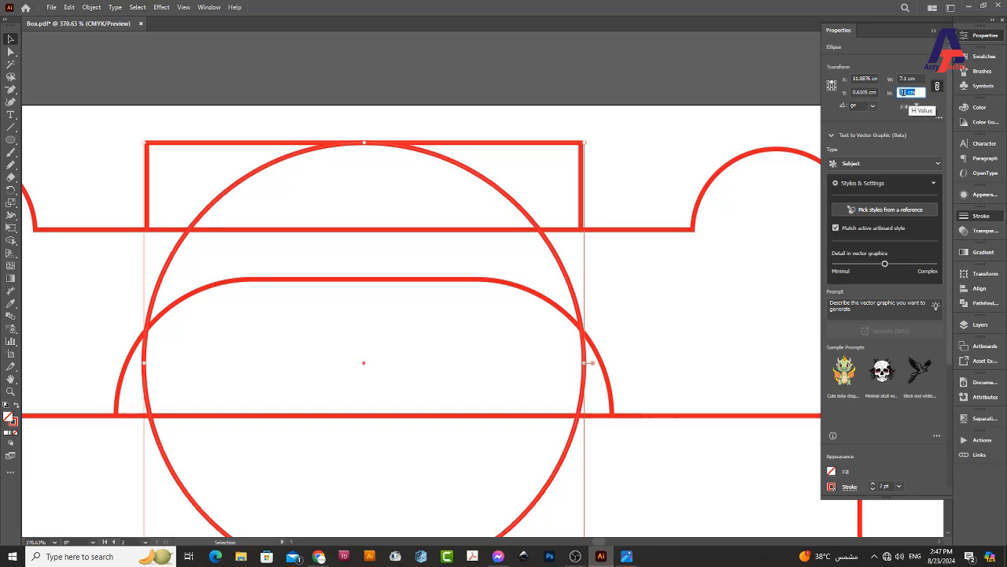
{"action": "key", "text": "Up"}
{"action": "key", "text": "Up"}
{"action": "key", "text": "Up"}
{"action": "key", "text": "Up"}
{"action": "key", "text": "Up"}
{"action": "key", "text": "Up"}
{"action": "key", "text": "Up"}
{"action": "key", "text": "Up"}
{"action": "key", "text": "Up"}
{"action": "key", "text": "Up"}
{"action": "key", "text": "Up"}
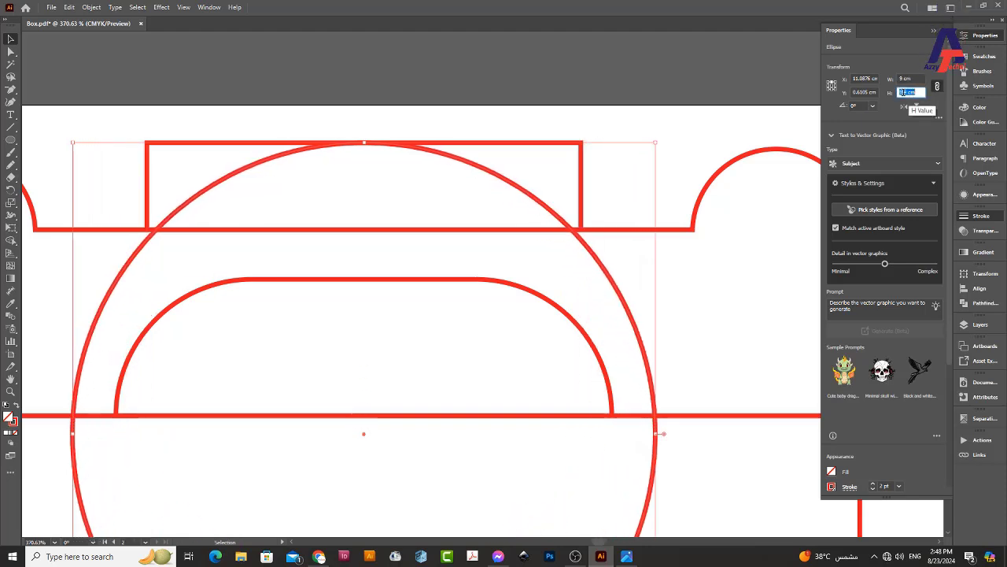
{"action": "key", "text": "Up"}
{"action": "key", "text": "Up"}
{"action": "key", "text": "Up"}
{"action": "key", "text": "Up"}
{"action": "key", "text": "Up"}
{"action": "key", "text": "Up"}
{"action": "key", "text": "Up"}
{"action": "key", "text": "Up"}
{"action": "key", "text": "Up"}
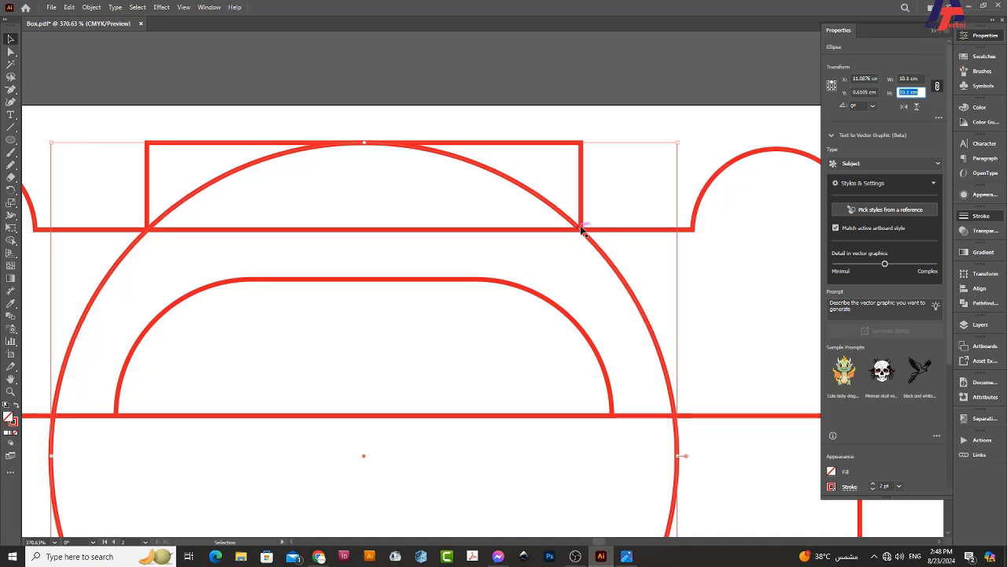
{"action": "key", "text": "Up"}
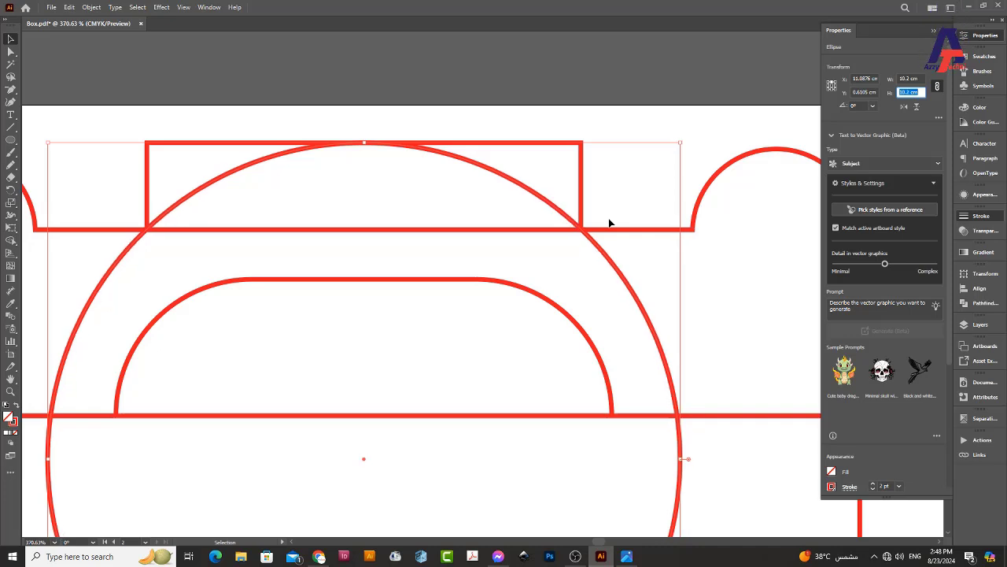
{"action": "left_click", "coordinate": [620, 205]}
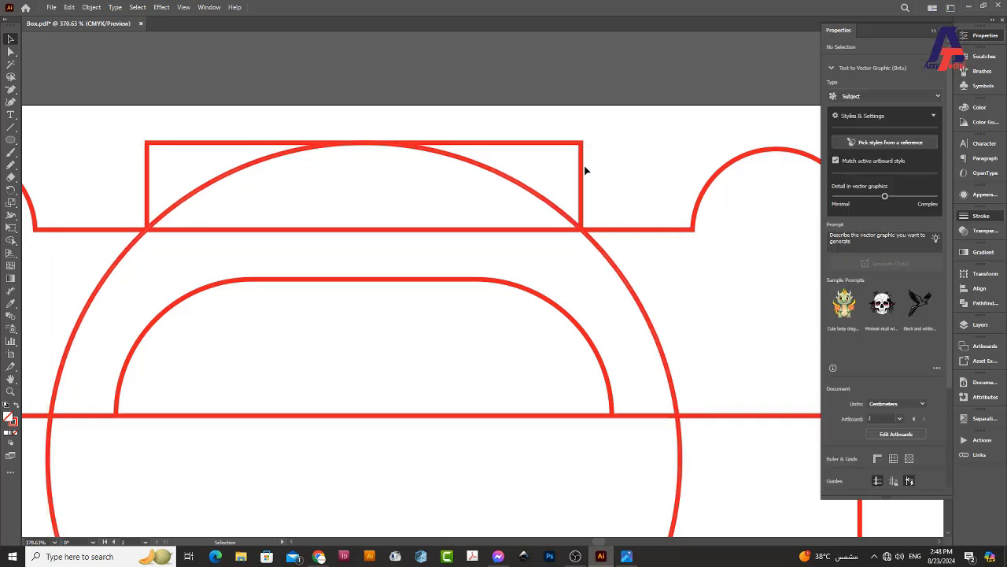
{"action": "key", "text": "z"}
{"action": "mouse_move", "coordinate": [584, 165]}
{"action": "left_mouse_down"}
{"action": "mouse_move", "coordinate": [538, 144]}
{"action": "mouse_move", "coordinate": [541, 218]}
{"action": "mouse_move", "coordinate": [426, 233]}
{"action": "left_mouse_up"}
{"action": "key", "text": "v"}
Enlarge the rectangle over the circle and subtract it with Minus Front, leaving a shallow arc.
{"action": "key", "text": "z"}
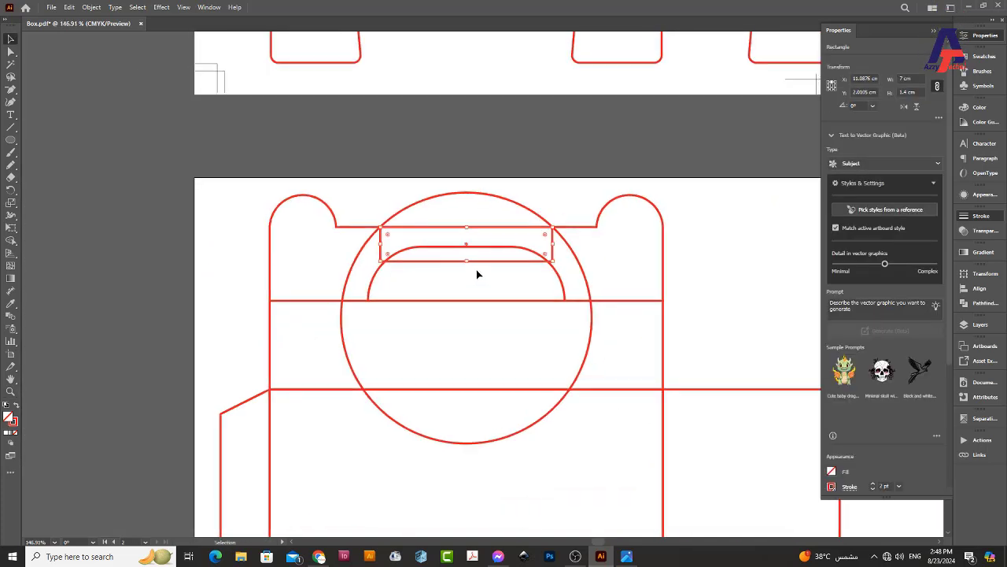
{"action": "left_click_drag", "start_coordinate": [468, 262], "coordinate": [469, 473]}
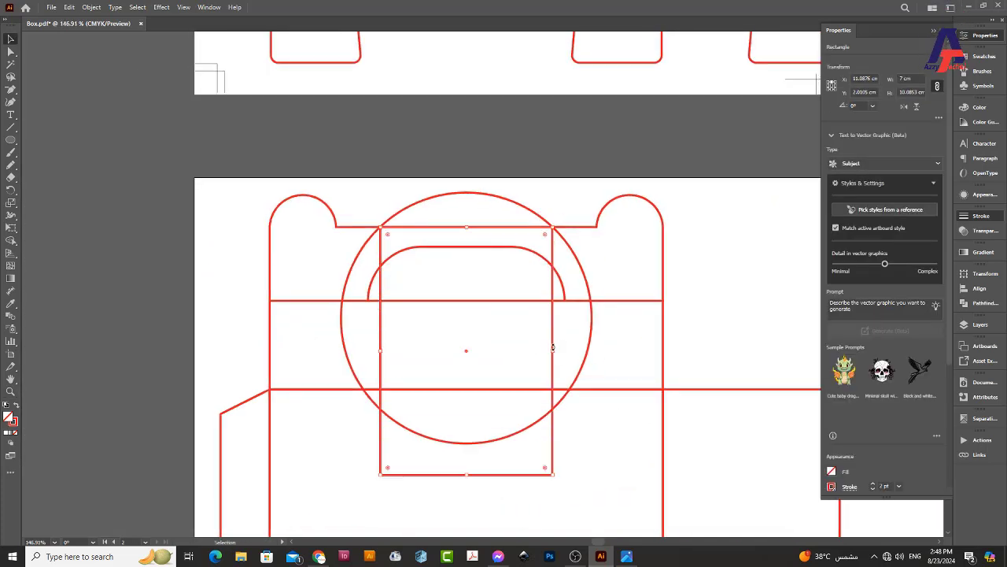
{"action": "left_click_drag", "start_coordinate": [554, 352], "coordinate": [624, 351]}
{"action": "scroll", "coordinate": [902, 389], "scroll_direction": "down", "scroll_amount": 2}
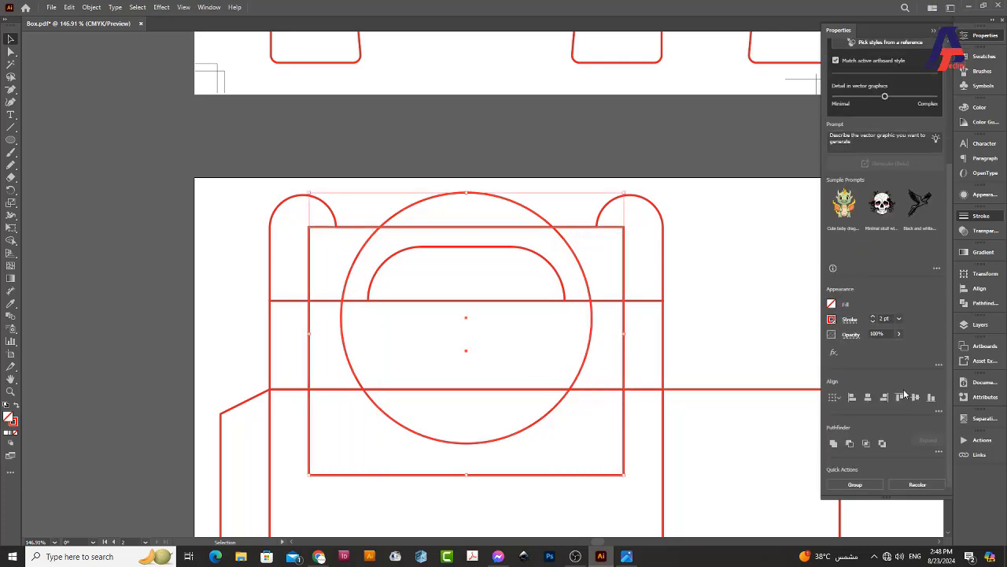
{"action": "left_click", "coordinate": [847, 445]}
Select the trimmed arc together with the flap outline and view the whole artboard.
{"action": "mouse_move", "coordinate": [621, 254]}
{"action": "left_mouse_down"}
{"action": "mouse_move", "coordinate": [459, 354]}
{"action": "mouse_move", "coordinate": [458, 340]}
{"action": "left_mouse_up"}
{"action": "key", "text": "z"}
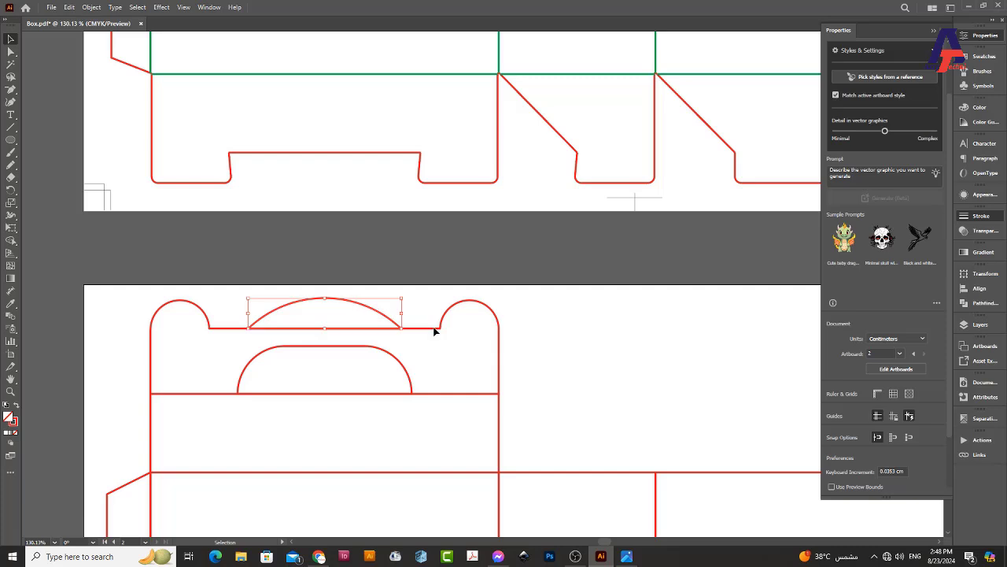
{"action": "double_click", "coordinate": [429, 328]}
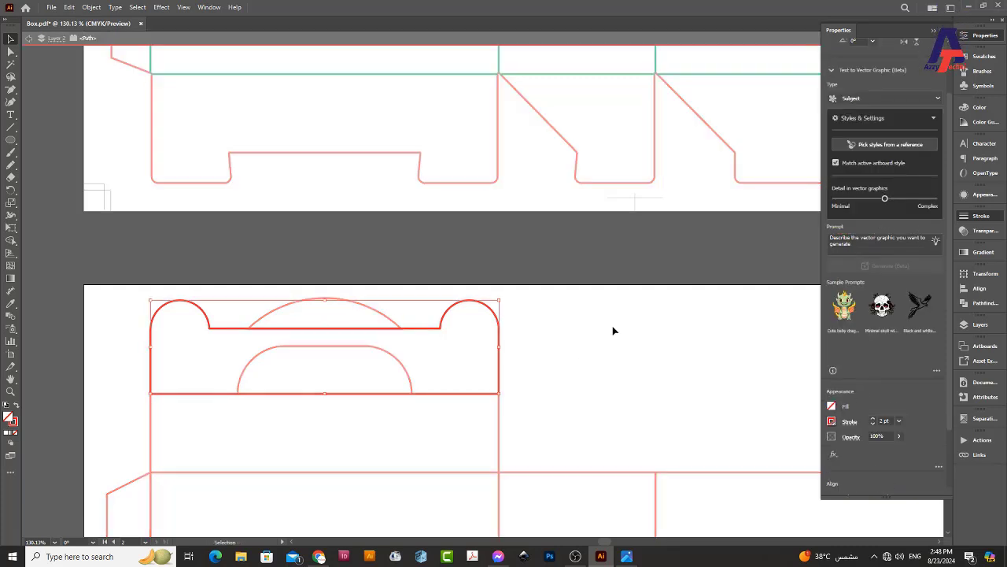
{"action": "double_click", "coordinate": [450, 330]}
{"action": "left_click_drag", "start_coordinate": [397, 339], "coordinate": [504, 349]}
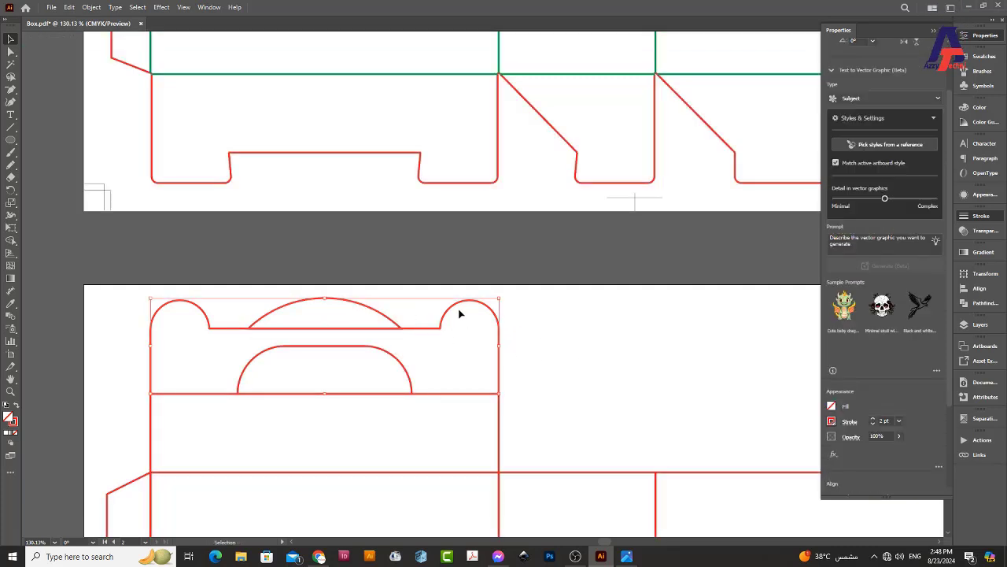
{"action": "scroll", "coordinate": [861, 395], "scroll_direction": "down", "scroll_amount": 3}
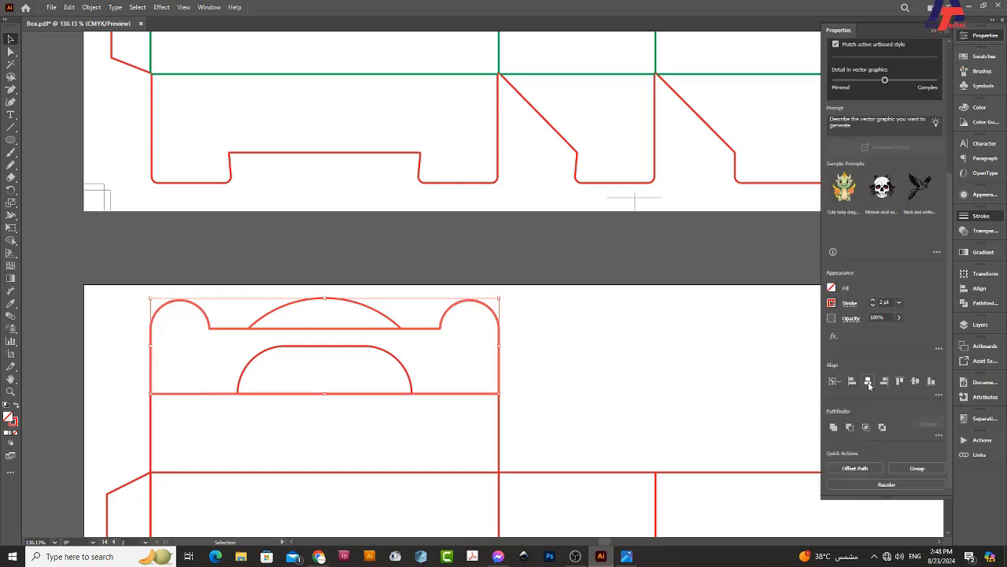
{"action": "left_click", "coordinate": [665, 351]}
{"action": "scroll", "coordinate": [666, 351], "scroll_direction": "down", "scroll_amount": 5}
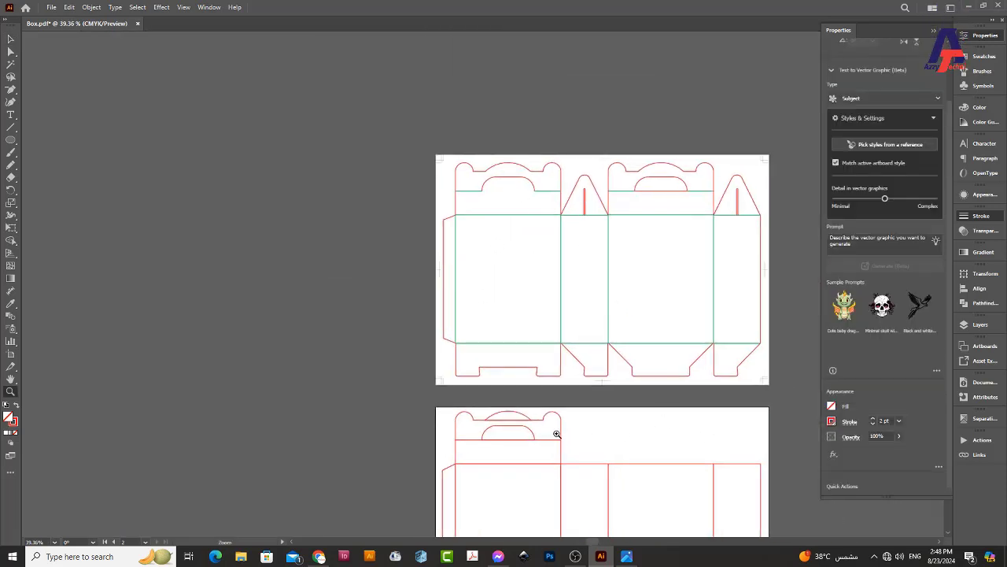
Select the arc with the handle flap outline and merge them with Pathfinder Unite.
{"action": "scroll", "coordinate": [556, 433], "scroll_direction": "up", "scroll_amount": 5}
{"action": "scroll", "coordinate": [548, 418], "scroll_direction": "up", "scroll_amount": 3}
{"action": "key", "text": "v"}
{"action": "left_click", "coordinate": [494, 384]}
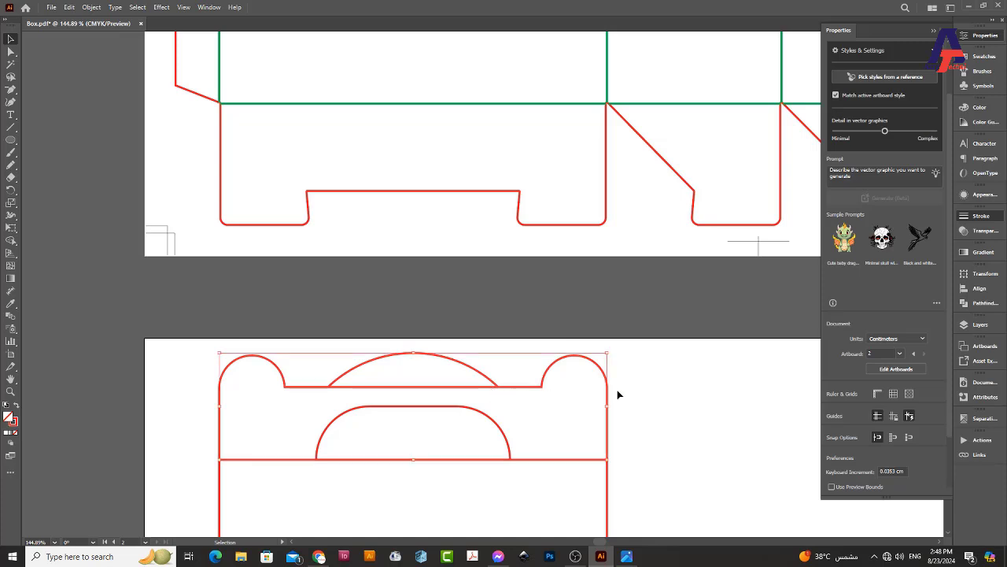
{"action": "scroll", "coordinate": [908, 380], "scroll_direction": "down", "scroll_amount": 3}
{"action": "left_click", "coordinate": [844, 428]}
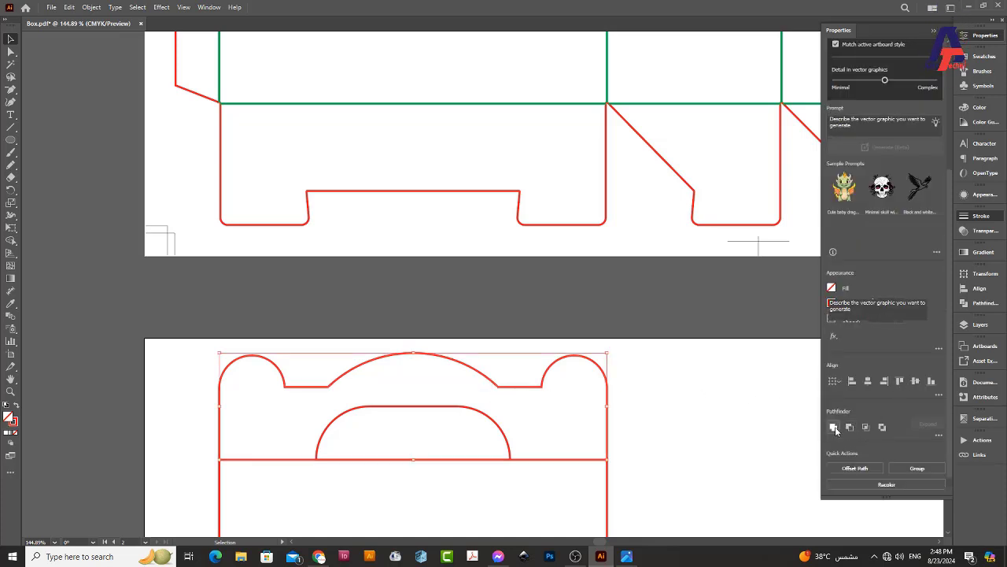
Zoom out to check the dieline, then zoom in on the lower box's handle flap.
{"action": "key", "text": "z"}
{"action": "scroll", "coordinate": [470, 340], "scroll_direction": "down", "scroll_amount": 5}
{"action": "scroll", "coordinate": [441, 275], "scroll_direction": "right", "scroll_amount": 5}
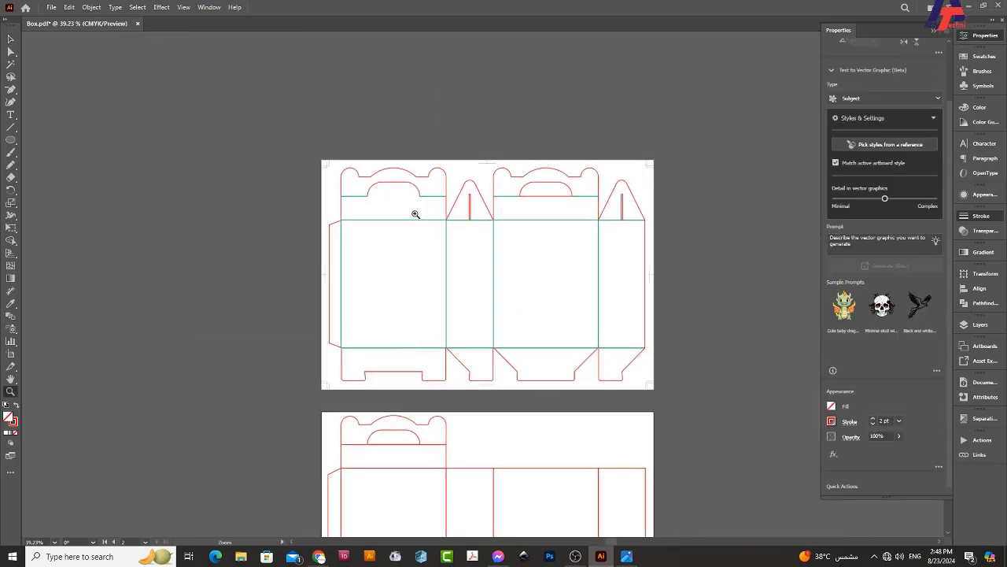
{"action": "scroll", "coordinate": [522, 405], "scroll_direction": "down", "scroll_amount": 3}
{"action": "scroll", "coordinate": [452, 344], "scroll_direction": "up", "scroll_amount": 3}
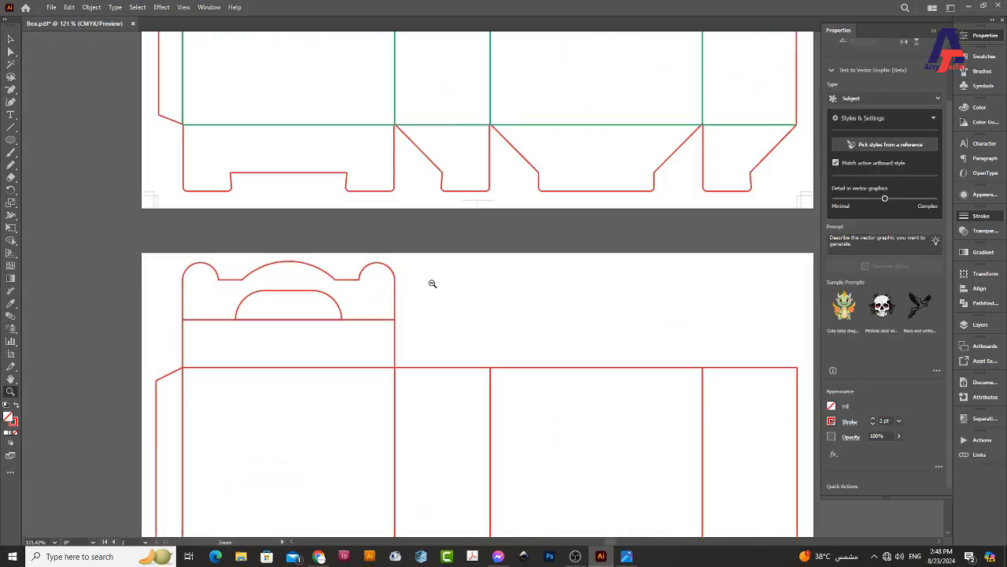
{"action": "scroll", "coordinate": [432, 330], "scroll_direction": "down", "scroll_amount": 3}
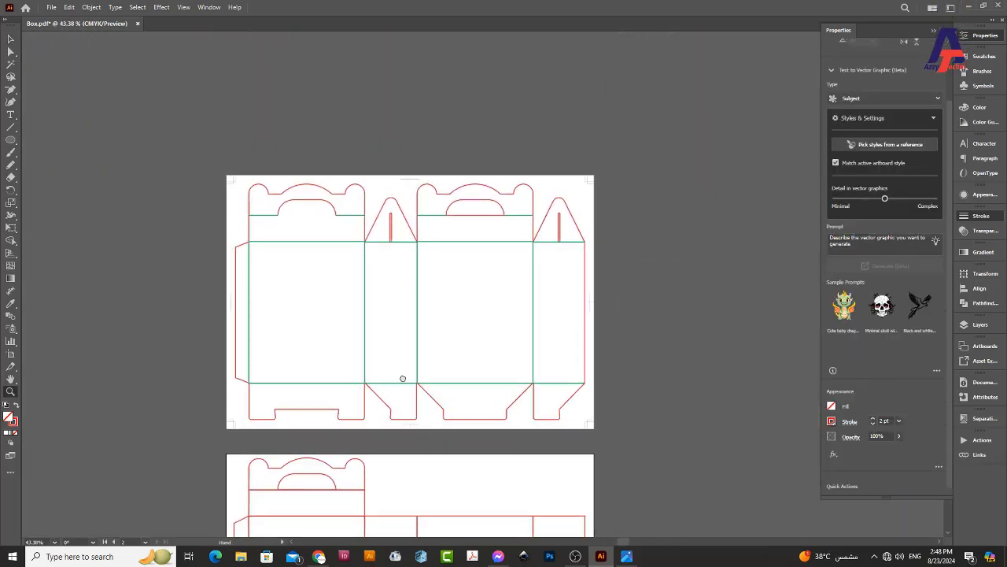
{"action": "scroll", "coordinate": [433, 362], "scroll_direction": "down", "scroll_amount": 3}
{"action": "scroll", "coordinate": [466, 354], "scroll_direction": "left", "scroll_amount": 1}
{"action": "left_click_drag", "start_coordinate": [426, 416], "coordinate": [592, 418]}
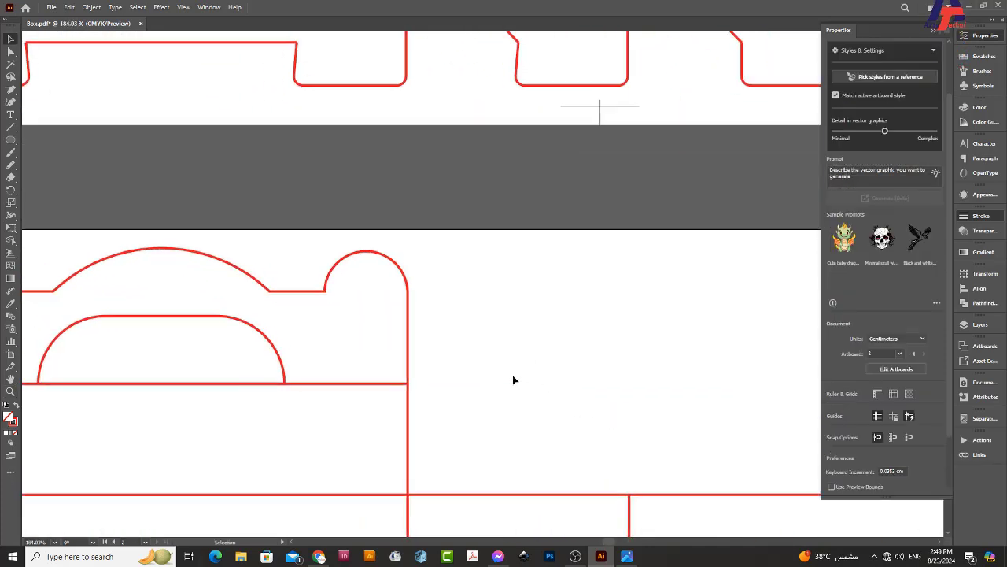
Draw a 0.2 × 4 cm rectangle using exact dimensions.
{"action": "key", "text": "m"}
{"action": "left_click", "coordinate": [506, 344]}
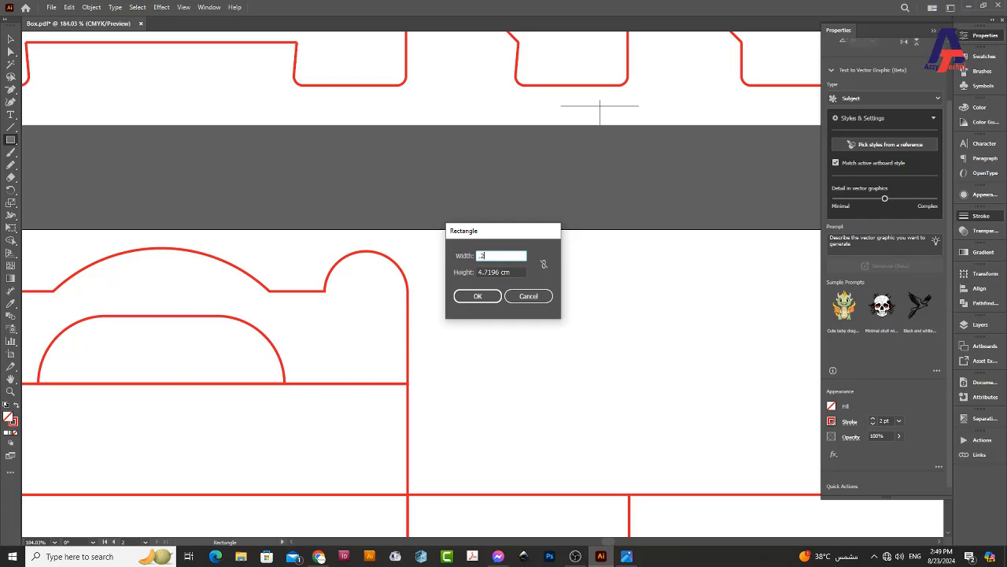
{"action": "type", "text": "4"}
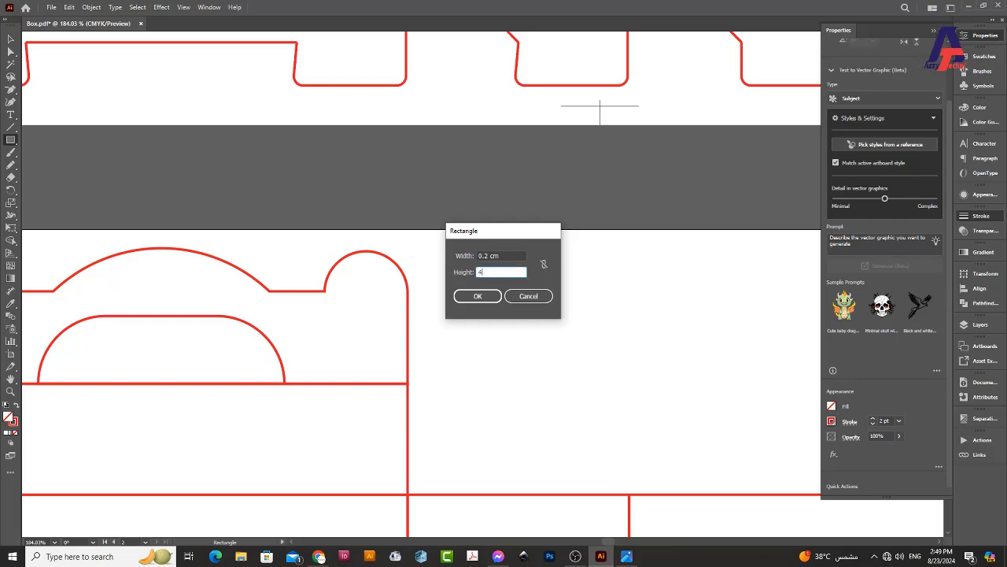
{"action": "key", "text": "Return"}
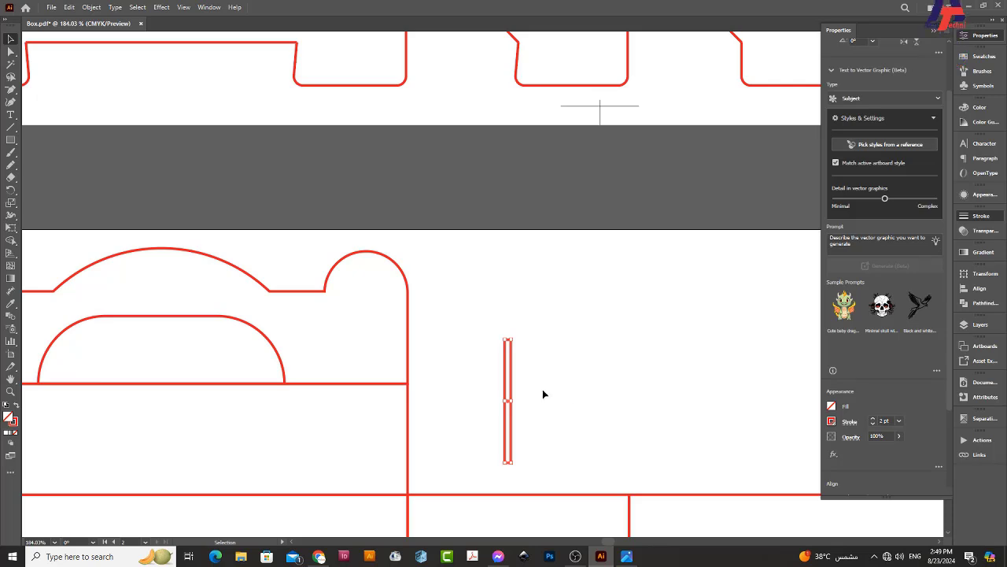
Move the thin rectangle against the handle flap's right edge and zoom in on it.
{"action": "key", "text": "a"}
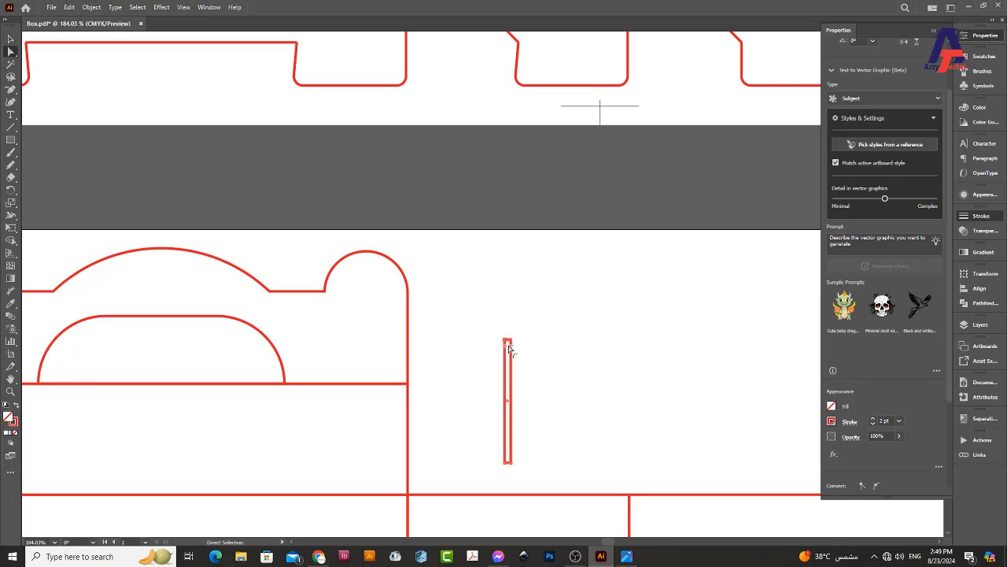
{"action": "left_click", "coordinate": [562, 361]}
{"action": "key", "text": "v"}
{"action": "left_click_drag", "start_coordinate": [513, 423], "coordinate": [412, 343]}
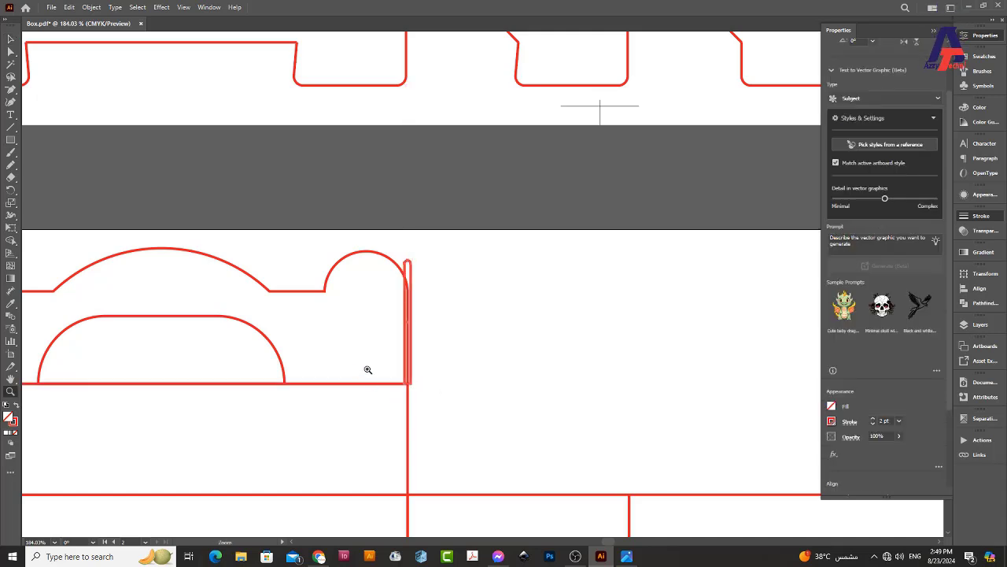
{"action": "key", "text": "z"}
{"action": "left_click_drag", "start_coordinate": [365, 369], "coordinate": [455, 391]}
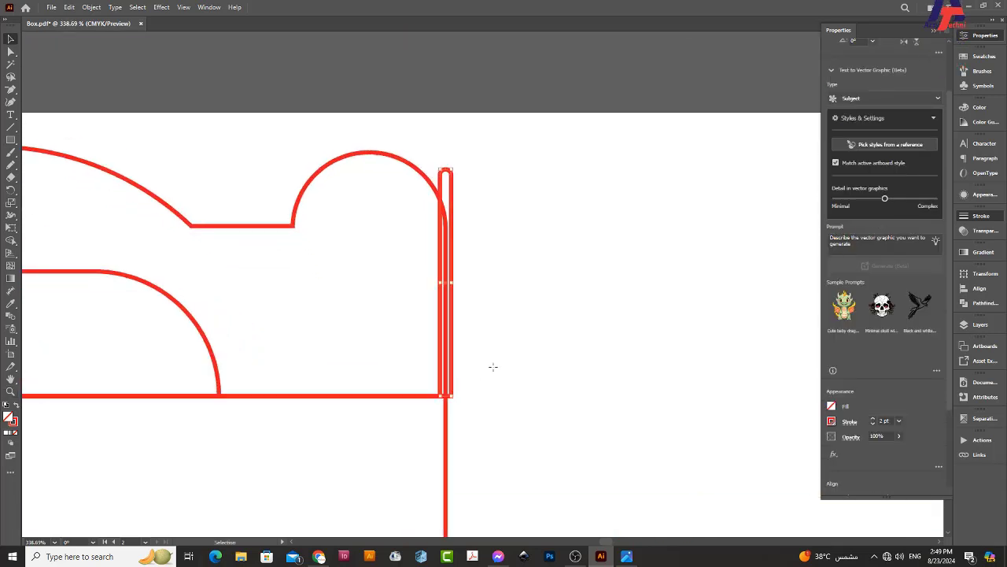
Undo trial rotations of the thin rectangle and set its height to 4.2 cm.
{"action": "key", "text": "r"}
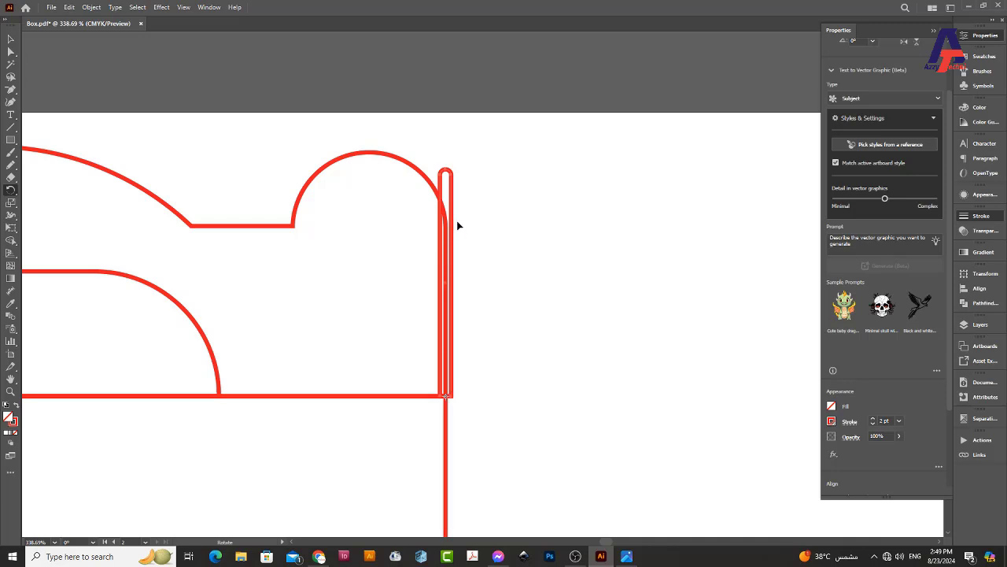
{"action": "left_click_drag", "start_coordinate": [451, 211], "coordinate": [309, 236]}
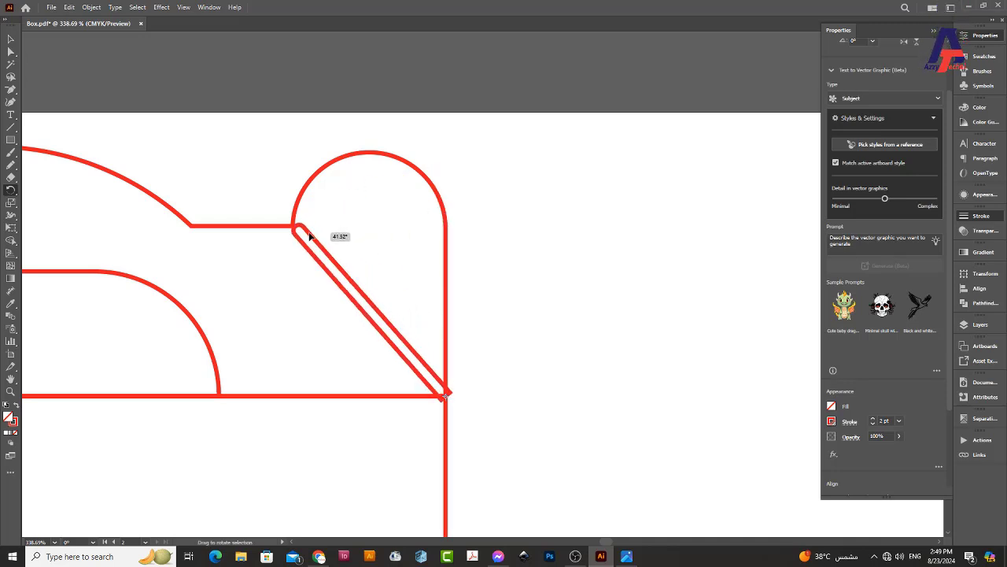
{"action": "key", "text": "ctrl+z"}
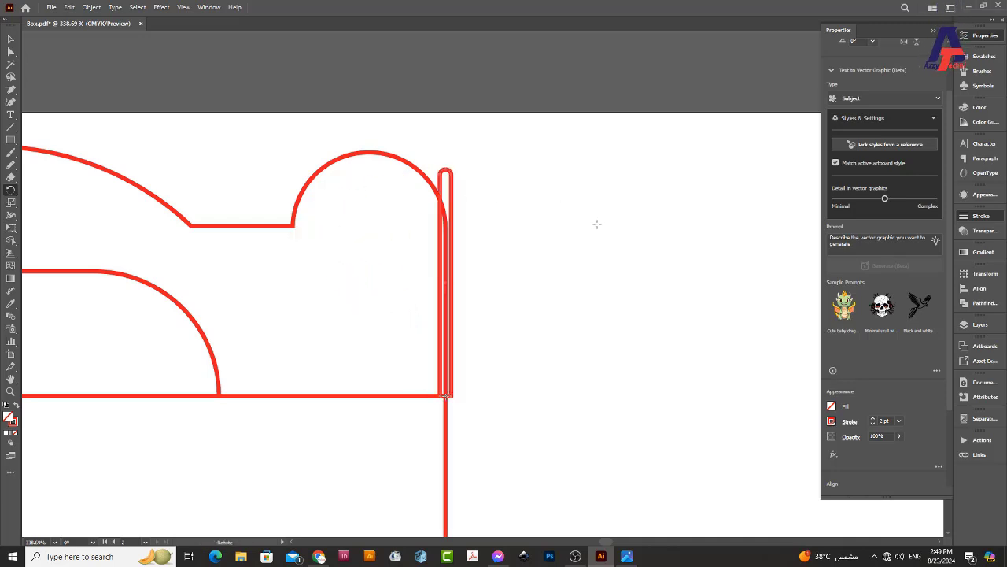
{"action": "scroll", "coordinate": [925, 110], "scroll_direction": "up", "scroll_amount": 2}
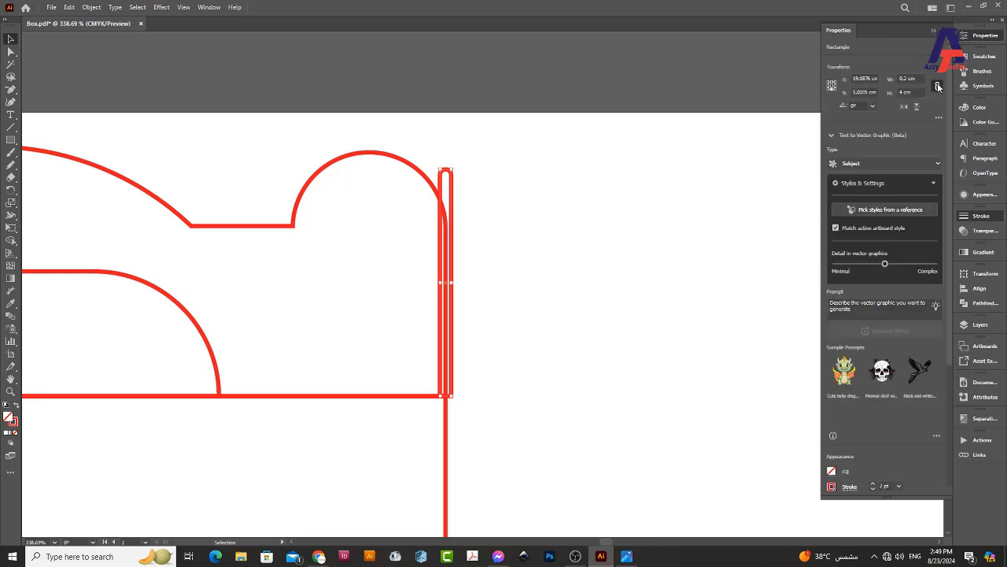
{"action": "double_click", "coordinate": [905, 93]}
{"action": "type", "text": "4.1"}
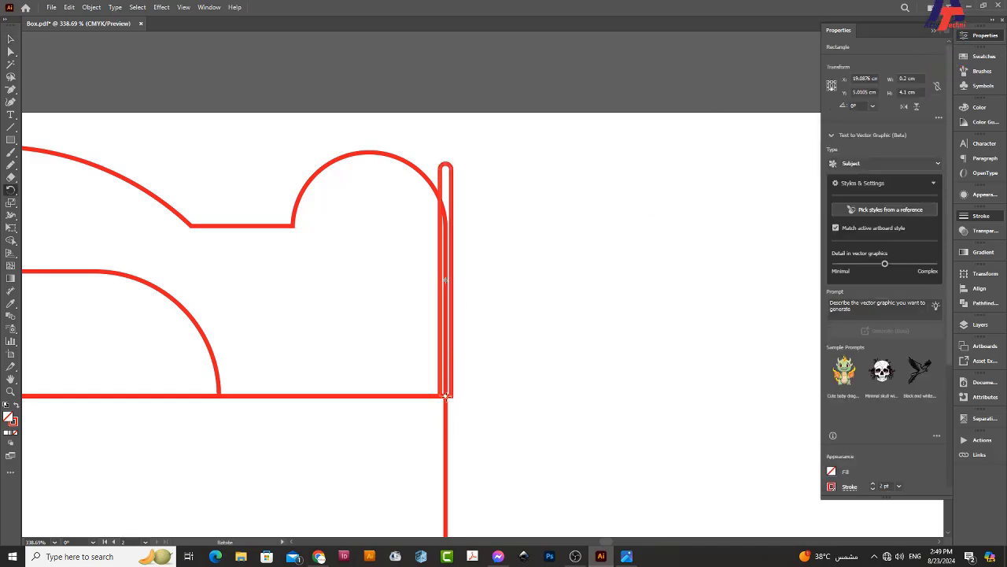
{"action": "mouse_move", "coordinate": [452, 189]}
{"action": "left_mouse_down"}
{"action": "mouse_move", "coordinate": [314, 211]}
{"action": "mouse_move", "coordinate": [298, 226]}
{"action": "left_mouse_up"}
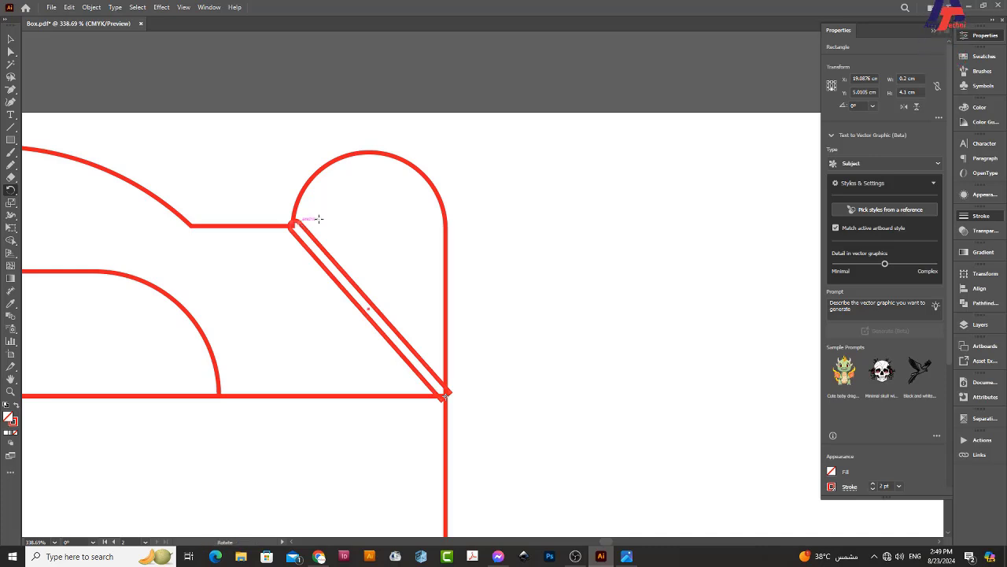
{"action": "key", "text": "ctrl+z"}
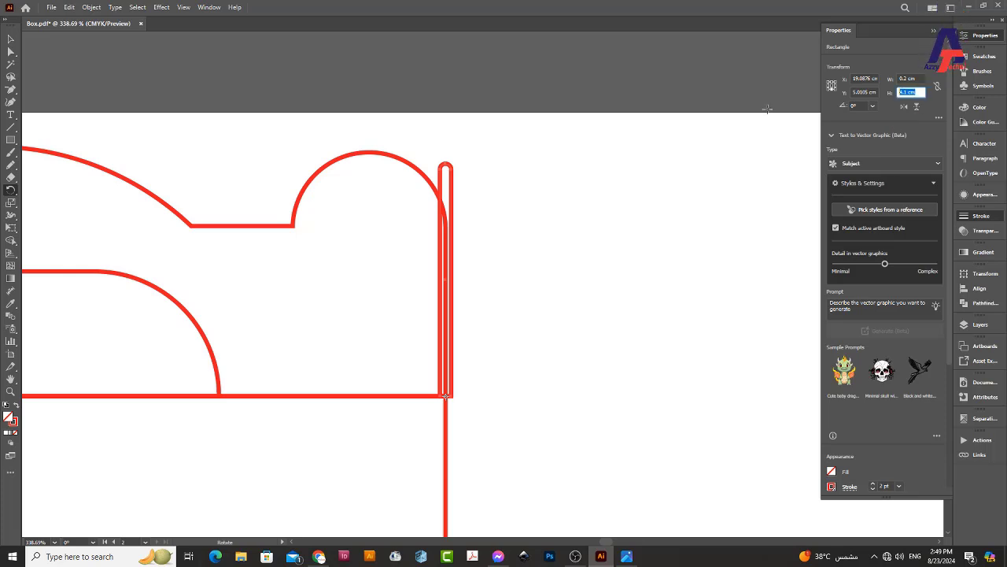
{"action": "left_click", "coordinate": [912, 92]}
{"action": "type", "text": "4.3"}
{"action": "type", "text": "4.2"}
{"action": "key", "text": "Return"}
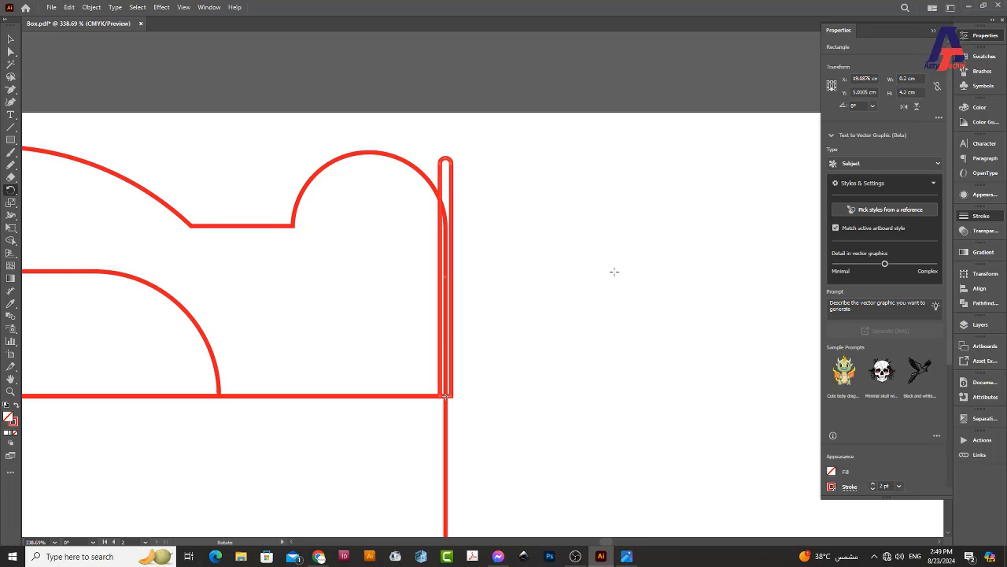
Undo a trial tilt and move so the slit stays upright at the arch's edge.
{"action": "key", "text": "r"}
{"action": "mouse_move", "coordinate": [454, 228]}
{"action": "left_mouse_down"}
{"action": "mouse_move", "coordinate": [323, 225]}
{"action": "mouse_move", "coordinate": [310, 238]}
{"action": "left_mouse_up"}
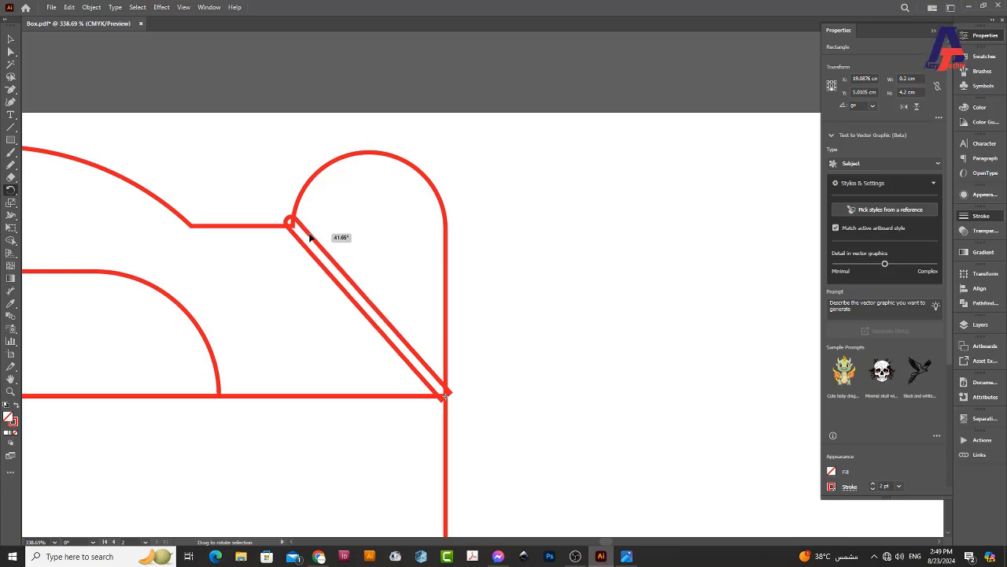
{"action": "key", "text": "v"}
{"action": "key", "text": "ctrl+z"}
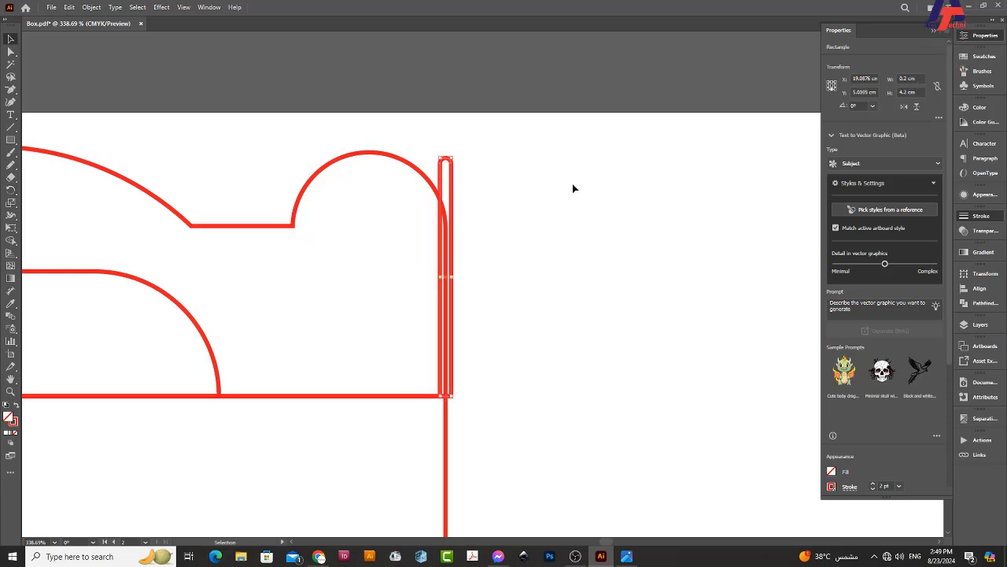
{"action": "left_click_drag", "start_coordinate": [453, 191], "coordinate": [389, 197]}
{"action": "key", "text": "ctrl+z"}
Move the 4.2 cm slit onto the next, narrow panel.
{"action": "scroll", "coordinate": [488, 236], "scroll_direction": "down", "scroll_amount": 5}
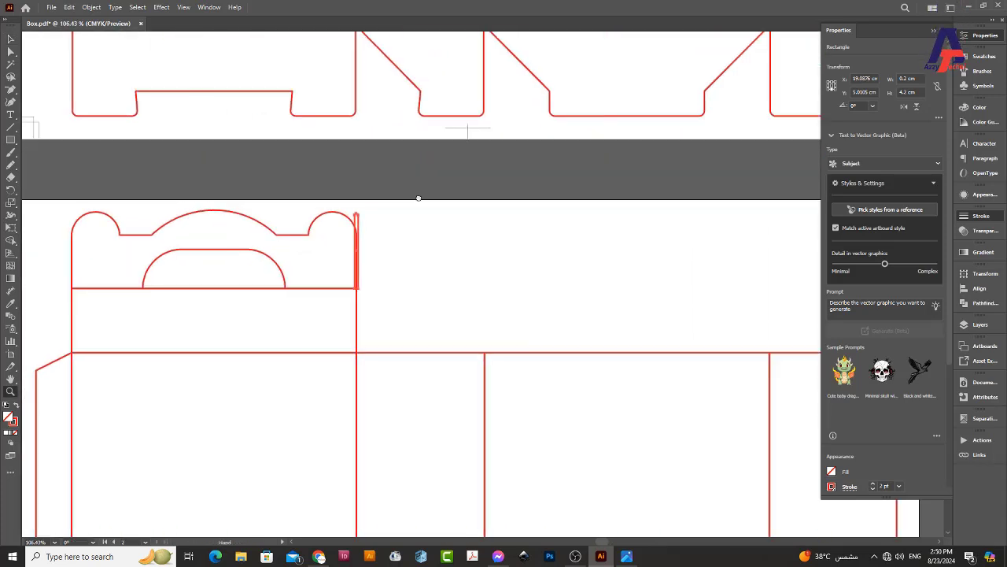
{"action": "left_click", "coordinate": [400, 257]}
{"action": "key", "text": "v"}
{"action": "left_click", "coordinate": [467, 243]}
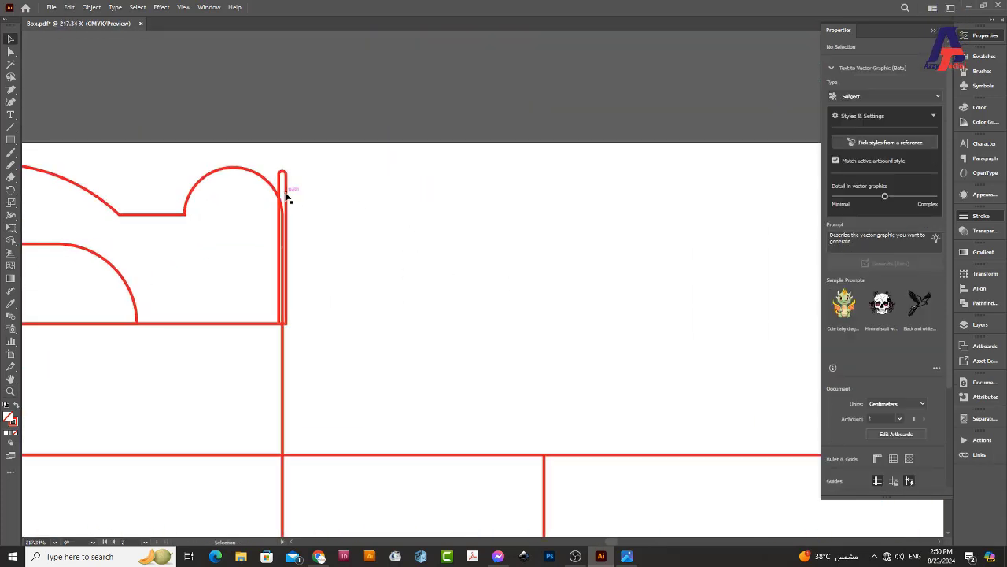
{"action": "mouse_move", "coordinate": [285, 196]}
{"action": "left_mouse_down"}
{"action": "mouse_move", "coordinate": [422, 365]}
{"action": "mouse_move", "coordinate": [417, 327]}
{"action": "left_mouse_up"}
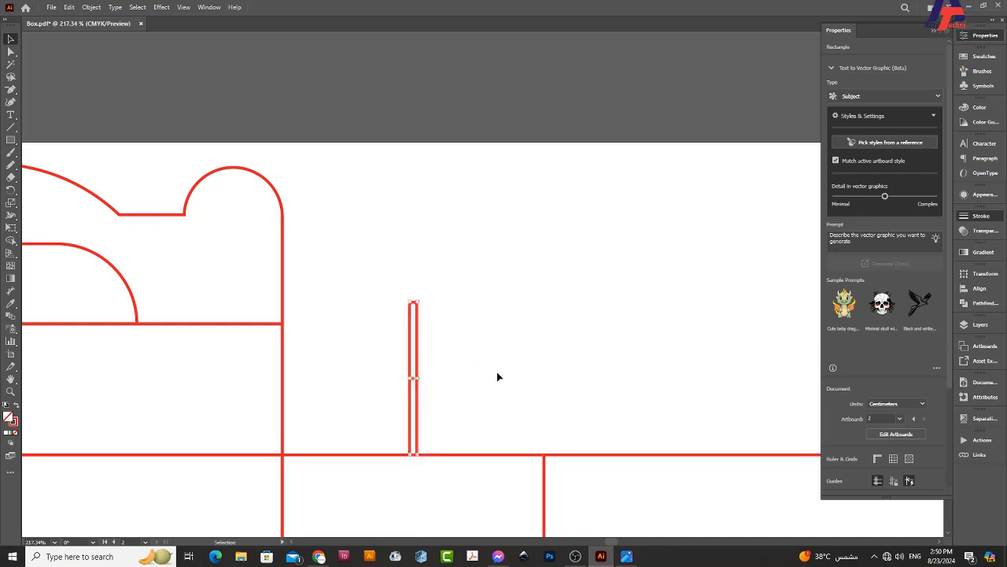
Resize a rectangle above the fold line to 7.2 × 4.2 cm around the slit.
{"action": "left_click", "coordinate": [453, 455]}
{"action": "scroll", "coordinate": [905, 351], "scroll_direction": "down", "scroll_amount": 3}
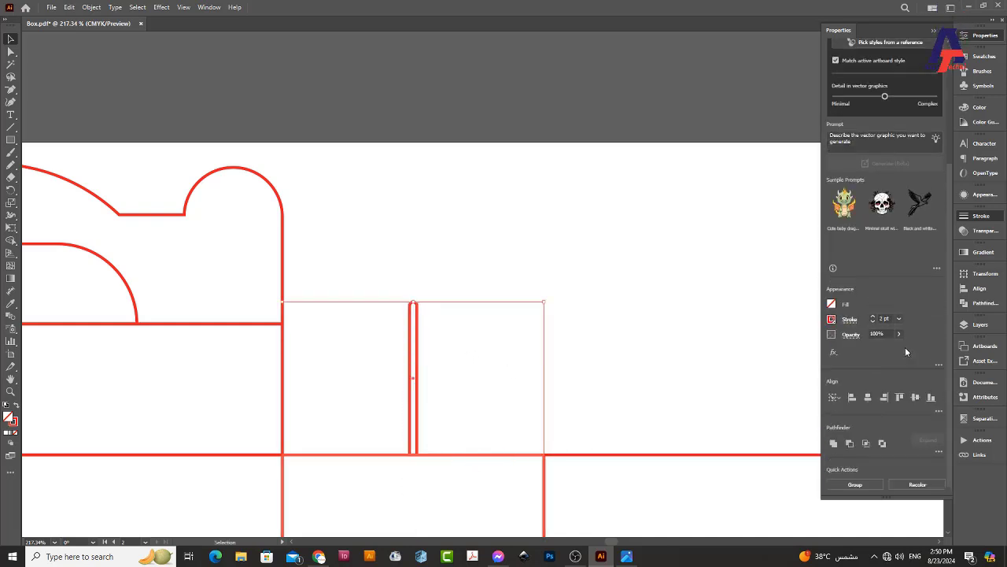
{"action": "left_click", "coordinate": [569, 401]}
{"action": "scroll", "coordinate": [569, 400], "scroll_direction": "down", "scroll_amount": 2}
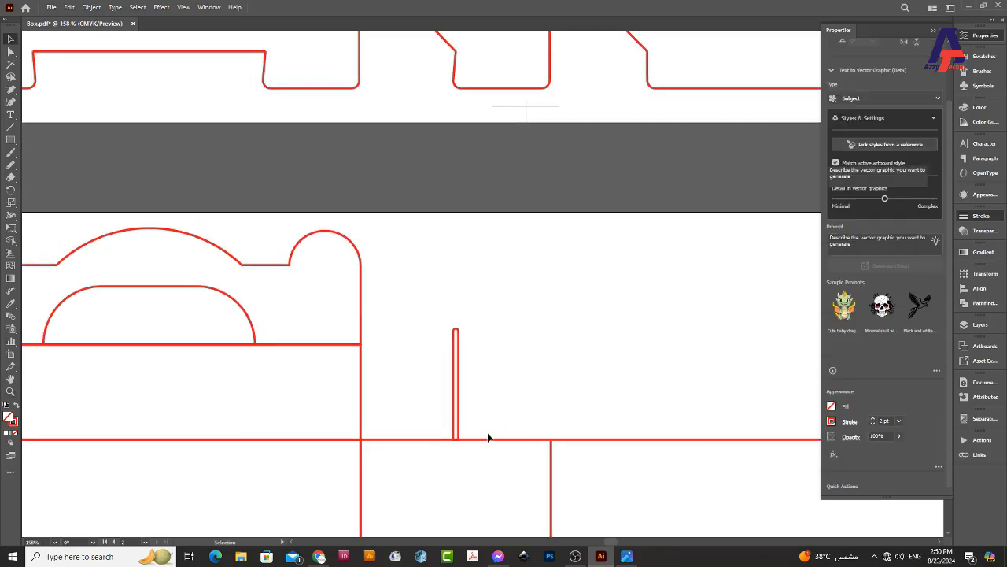
{"action": "left_click_drag", "start_coordinate": [494, 439], "coordinate": [519, 180]}
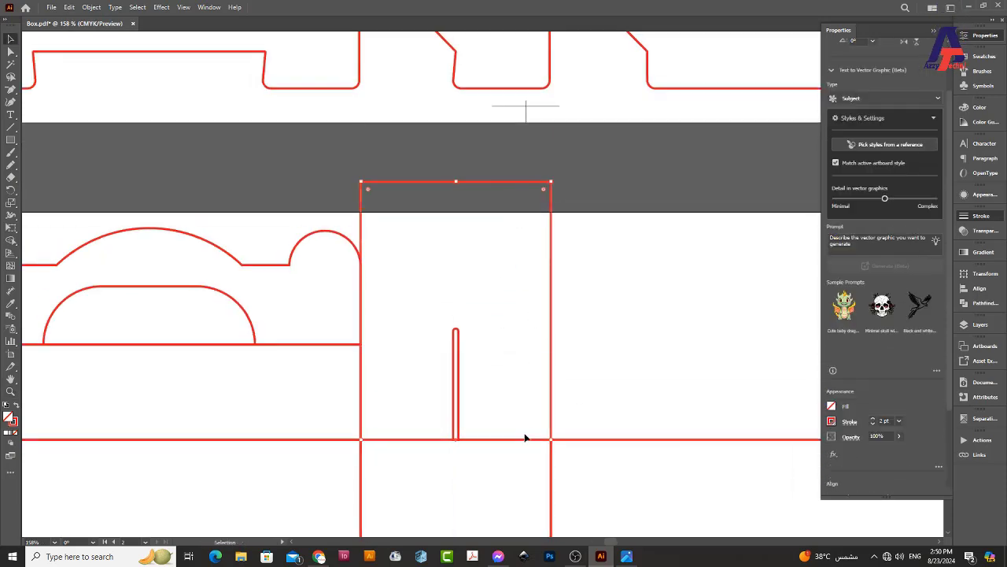
{"action": "scroll", "coordinate": [516, 415], "scroll_direction": "down", "scroll_amount": 2}
{"action": "left_click_drag", "start_coordinate": [516, 416], "coordinate": [466, 219]}
{"action": "left_click_drag", "start_coordinate": [449, 440], "coordinate": [427, 236]}
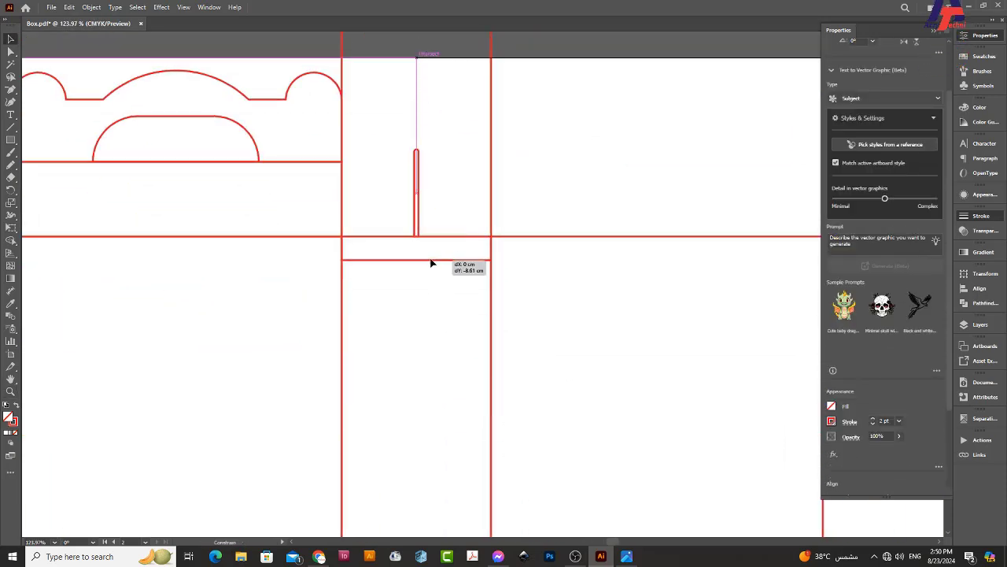
{"action": "scroll", "coordinate": [461, 148], "scroll_direction": "up", "scroll_amount": 5}
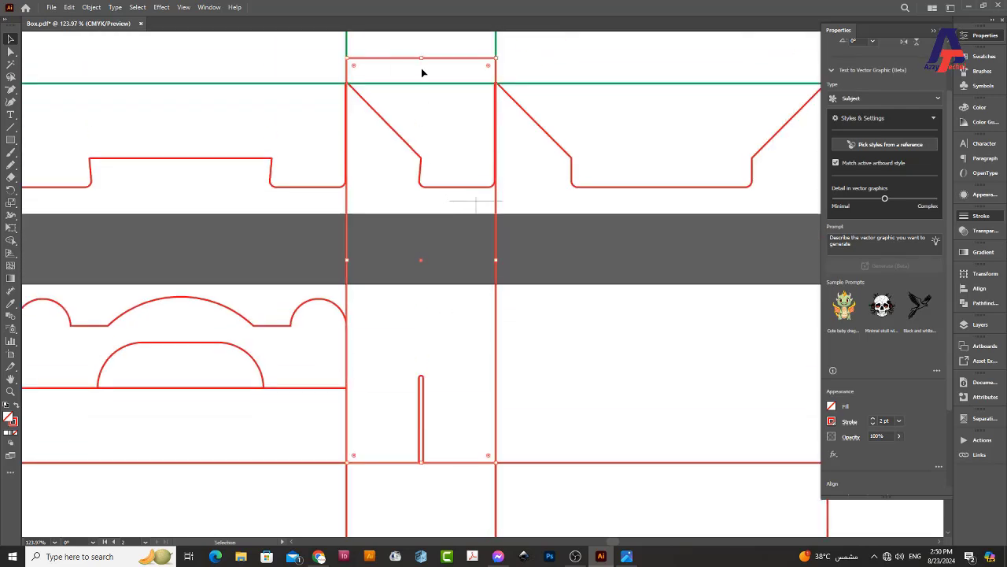
{"action": "left_click_drag", "start_coordinate": [422, 60], "coordinate": [421, 376]}
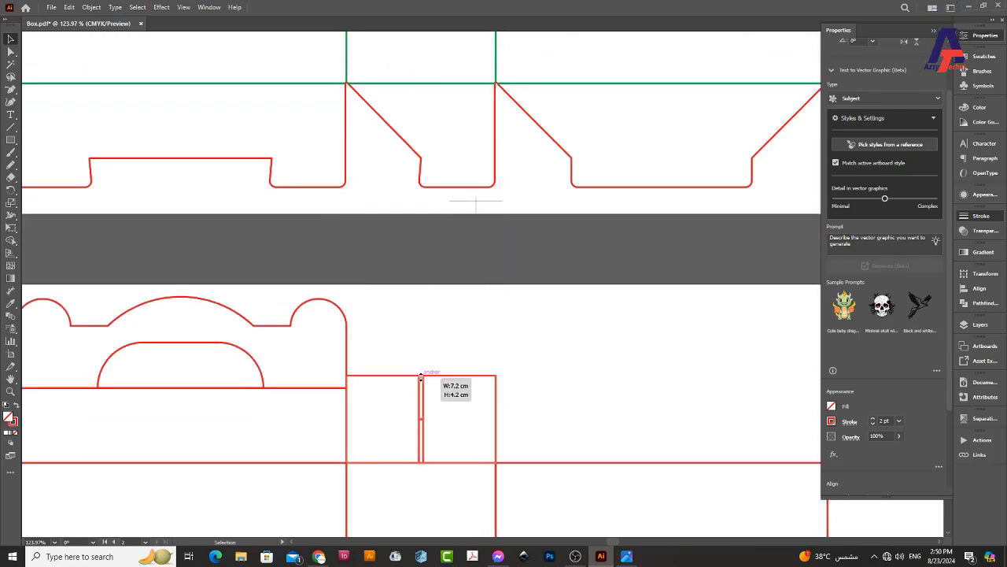
Change the rectangle's height to 6.2 cm.
{"action": "scroll", "coordinate": [917, 299], "scroll_direction": "up", "scroll_amount": 2}
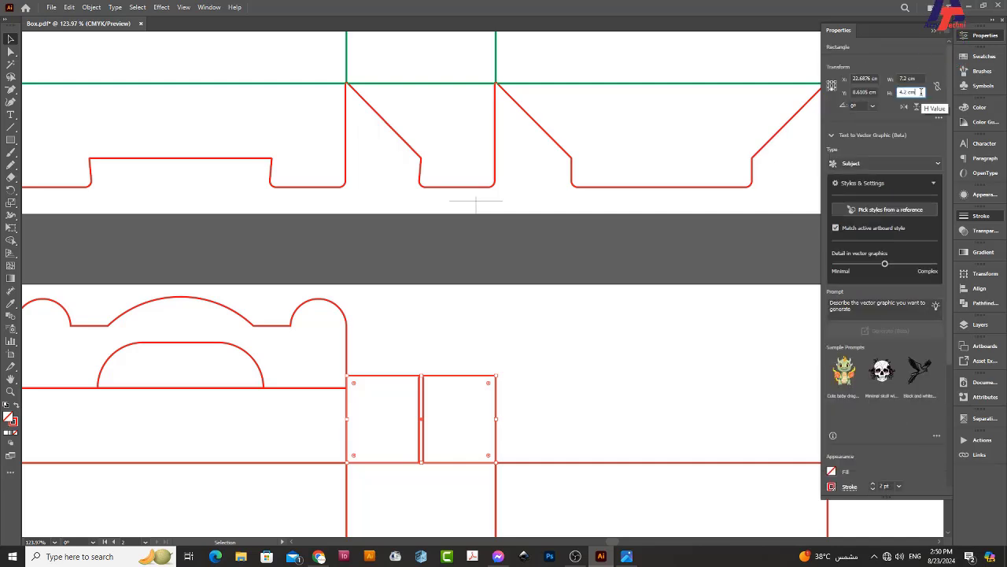
{"action": "type", "text": "6.2"}
{"action": "key", "text": "Return"}
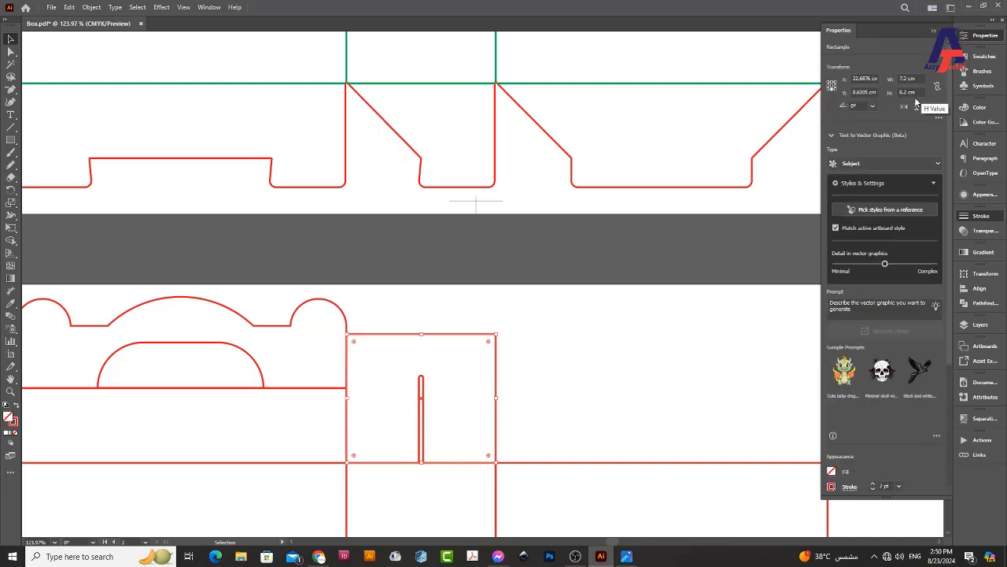
{"action": "left_click", "coordinate": [696, 358]}
{"action": "scroll", "coordinate": [370, 386], "scroll_direction": "up", "scroll_amount": 1}
{"action": "scroll", "coordinate": [378, 382], "scroll_direction": "up", "scroll_amount": 1}
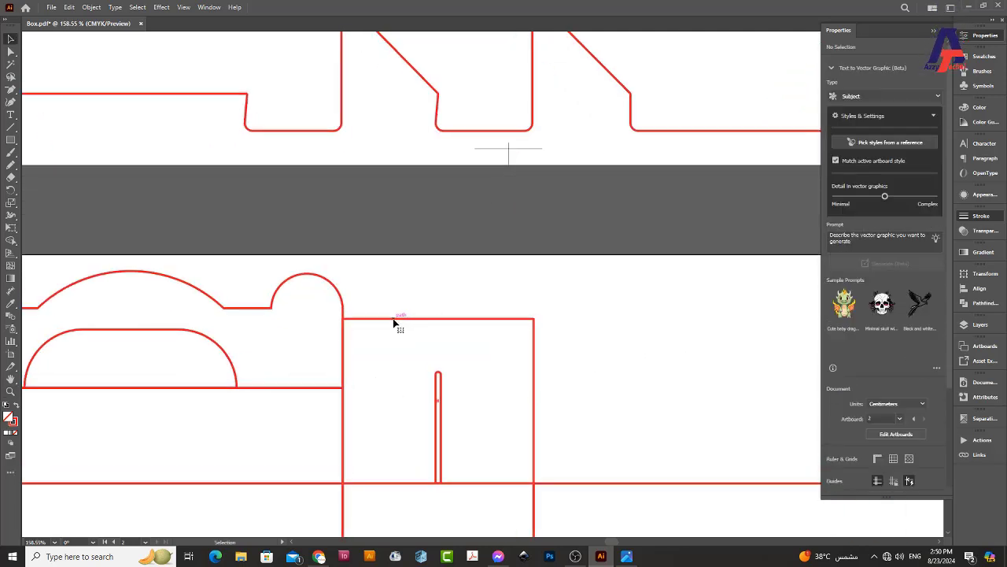
In isolation mode, move the flap's top corners inward with Move offsets of 4 and -4.
{"action": "double_click", "coordinate": [394, 321]}
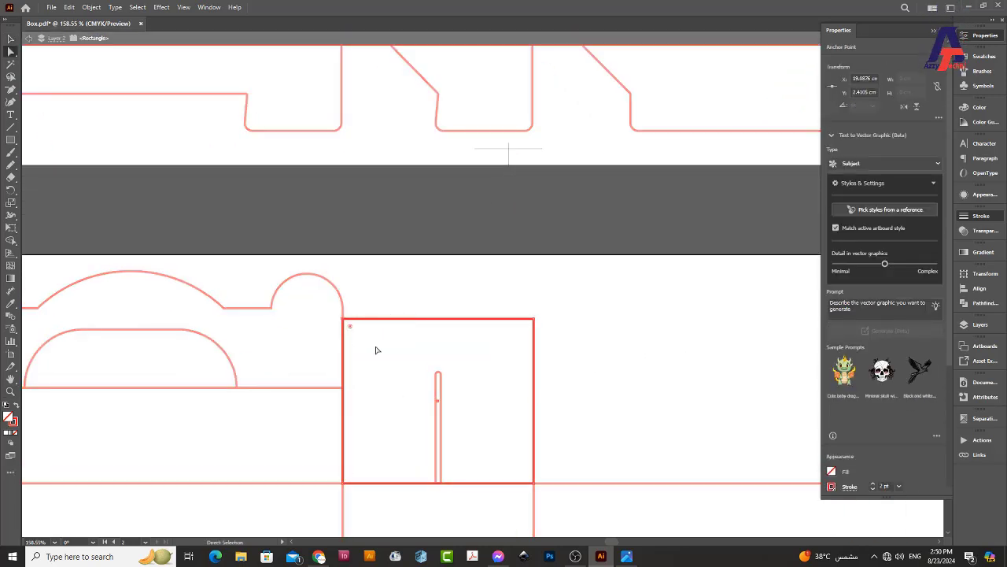
{"action": "key", "text": "Return"}
{"action": "type", "text": "4"}
{"action": "key", "text": "Tab"}
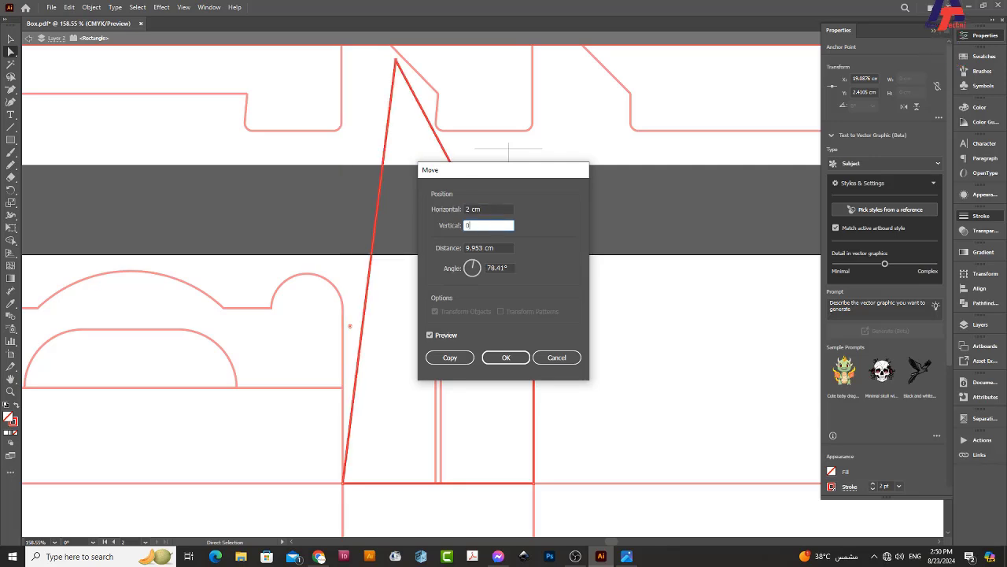
{"action": "key", "text": "Return"}
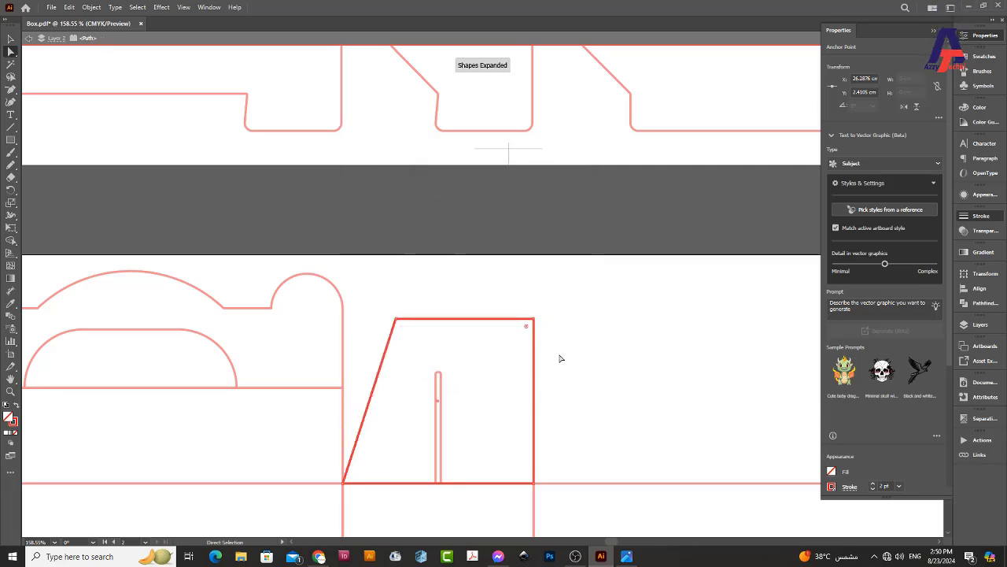
{"action": "key", "text": "Return"}
{"action": "type", "text": "-4"}
{"action": "key", "text": "Tab"}
{"action": "key", "text": "Return"}
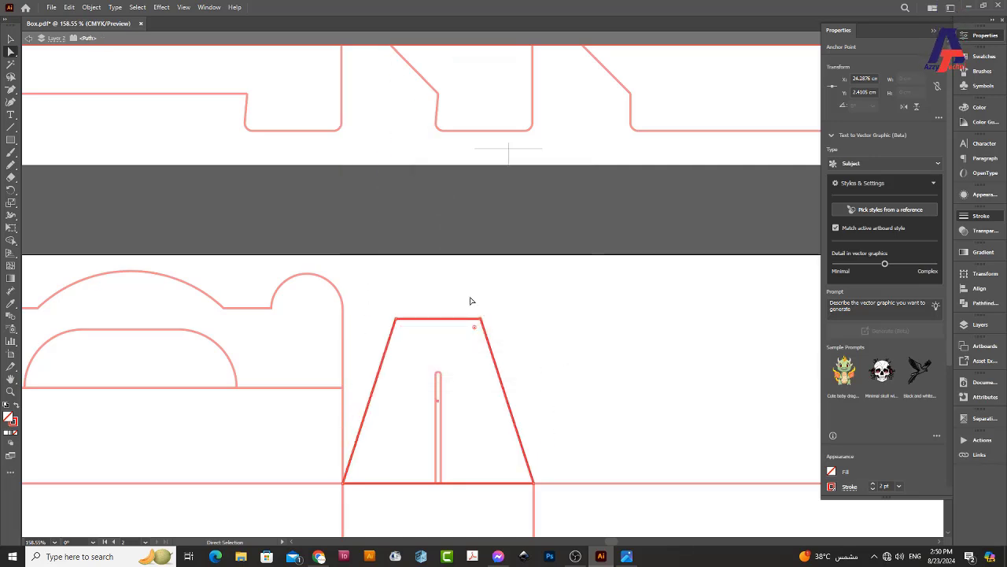
Shift the top corners inward again by 4 and -4, then round them.
{"action": "key", "text": "Return"}
{"action": "type", "text": "4"}
{"action": "key", "text": "Tab"}
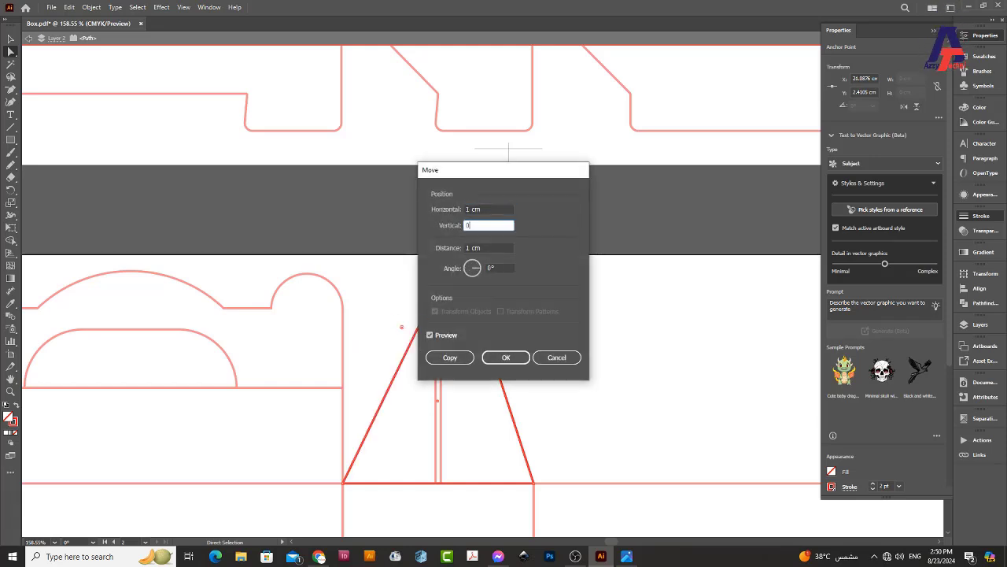
{"action": "key", "text": "Return"}
{"action": "key", "text": "Return"}
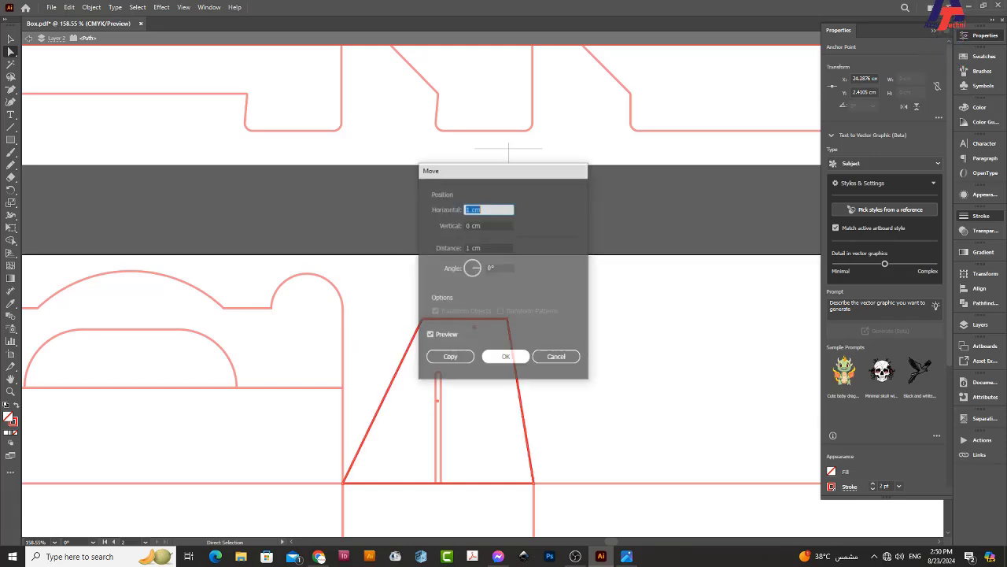
{"action": "type", "text": "-4"}
{"action": "key", "text": "Tab"}
{"action": "key", "text": "Return"}
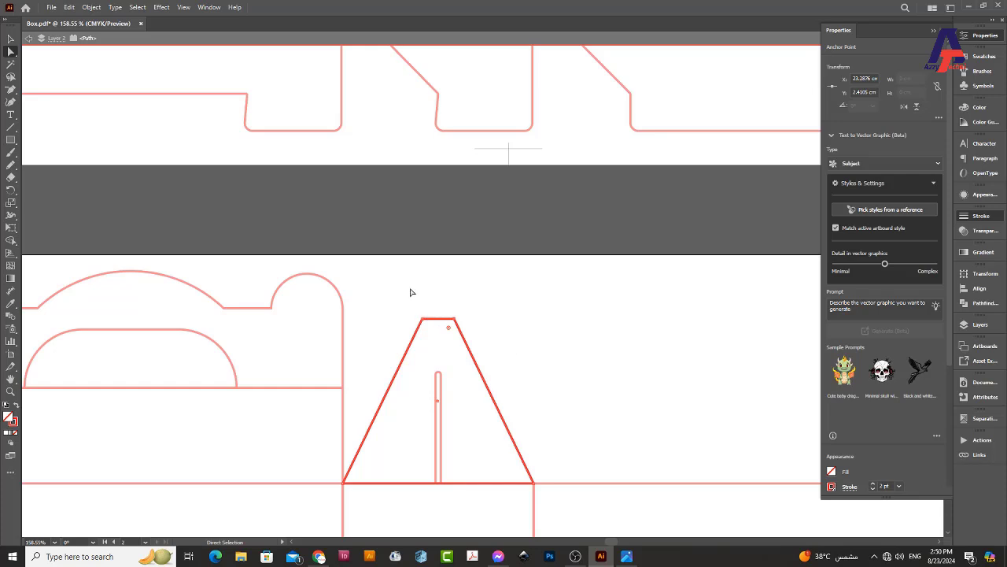
{"action": "left_click_drag", "start_coordinate": [448, 328], "coordinate": [449, 367]}
Move the triangular side flap onto the handle panel's edge beside the arched flap.
{"action": "key", "text": "z"}
{"action": "left_click", "coordinate": [437, 429], "text": "alt"}
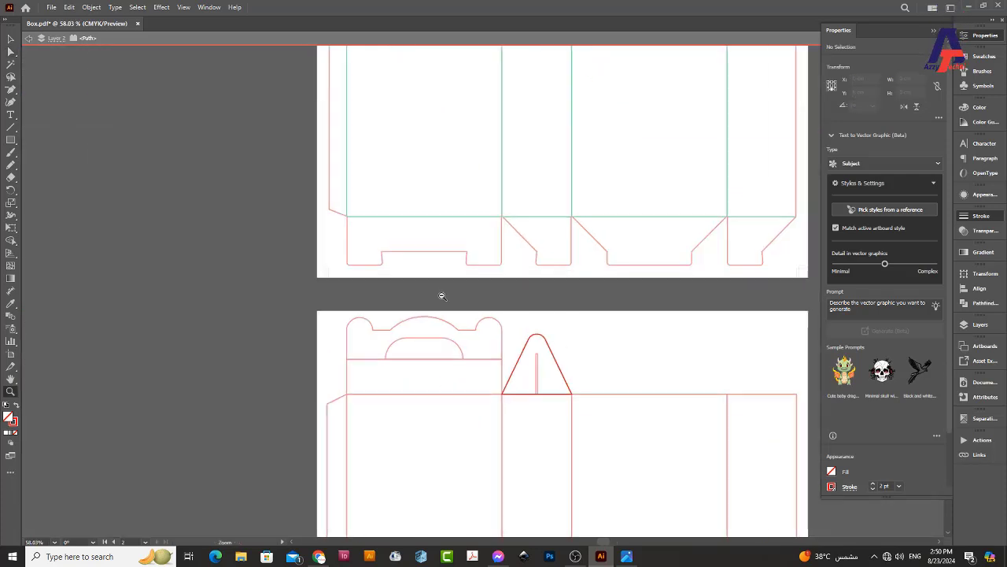
{"action": "key", "text": "v"}
{"action": "mouse_move", "coordinate": [470, 407]}
{"action": "left_mouse_down"}
{"action": "mouse_move", "coordinate": [485, 343]}
{"action": "mouse_move", "coordinate": [449, 479]}
{"action": "left_mouse_up"}
{"action": "scroll", "coordinate": [472, 441], "scroll_direction": "down", "scroll_amount": 5}
{"action": "scroll", "coordinate": [488, 378], "scroll_direction": "down", "scroll_amount": 2}
{"action": "scroll", "coordinate": [571, 338], "scroll_direction": "up", "scroll_amount": 5, "text": "alt"}
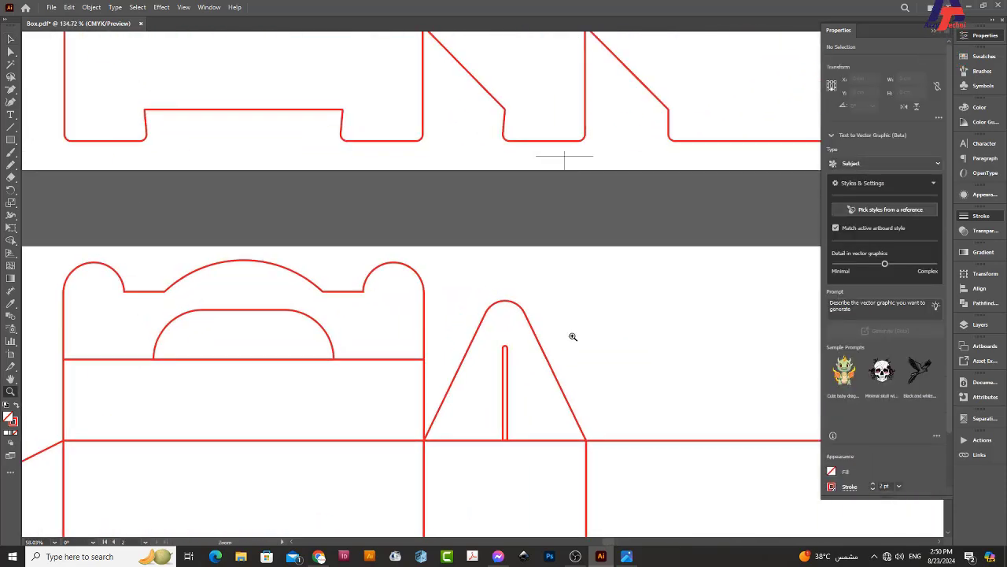
{"action": "key", "text": "z"}
{"action": "scroll", "coordinate": [656, 331], "scroll_direction": "down", "scroll_amount": 3, "text": "alt"}
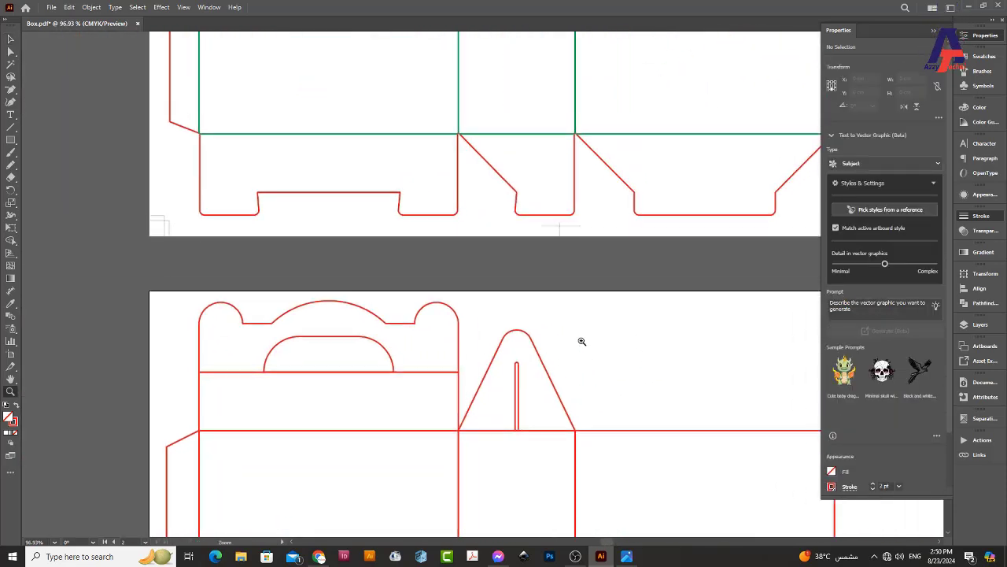
{"action": "scroll", "coordinate": [550, 411], "scroll_direction": "up", "scroll_amount": 1, "text": "alt"}
{"action": "scroll", "coordinate": [504, 414], "scroll_direction": "up", "scroll_amount": 1, "text": "alt"}
{"action": "key", "text": "v"}
{"action": "left_click", "coordinate": [529, 400]}
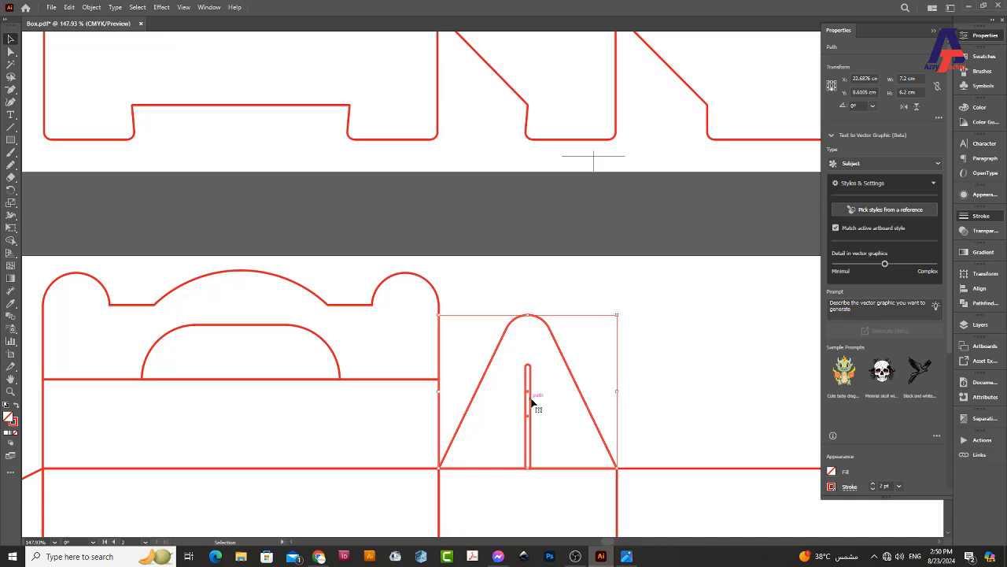
{"action": "left_click_drag", "start_coordinate": [532, 399], "coordinate": [441, 313]}
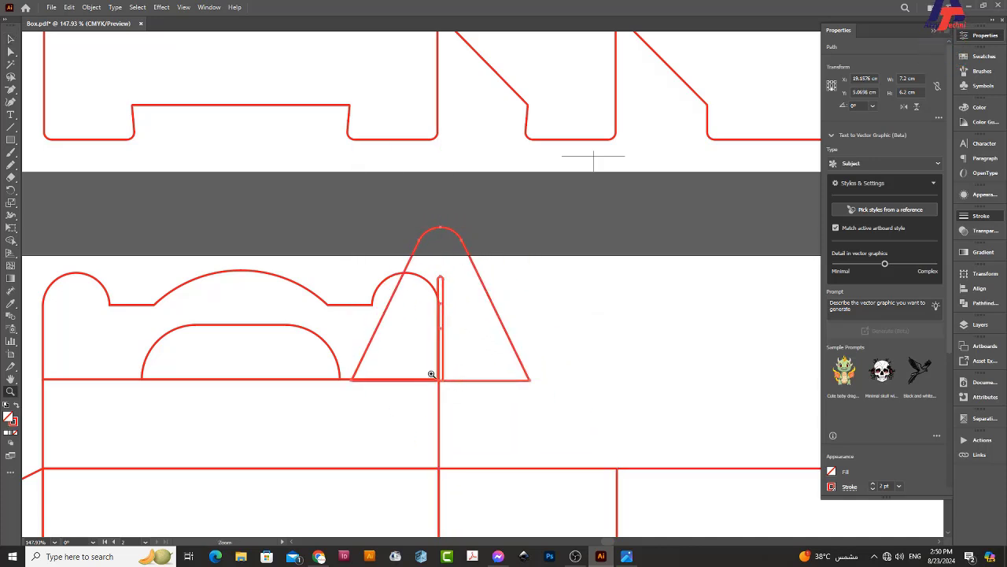
{"action": "scroll", "coordinate": [432, 373], "scroll_direction": "up", "scroll_amount": 2, "text": "alt"}
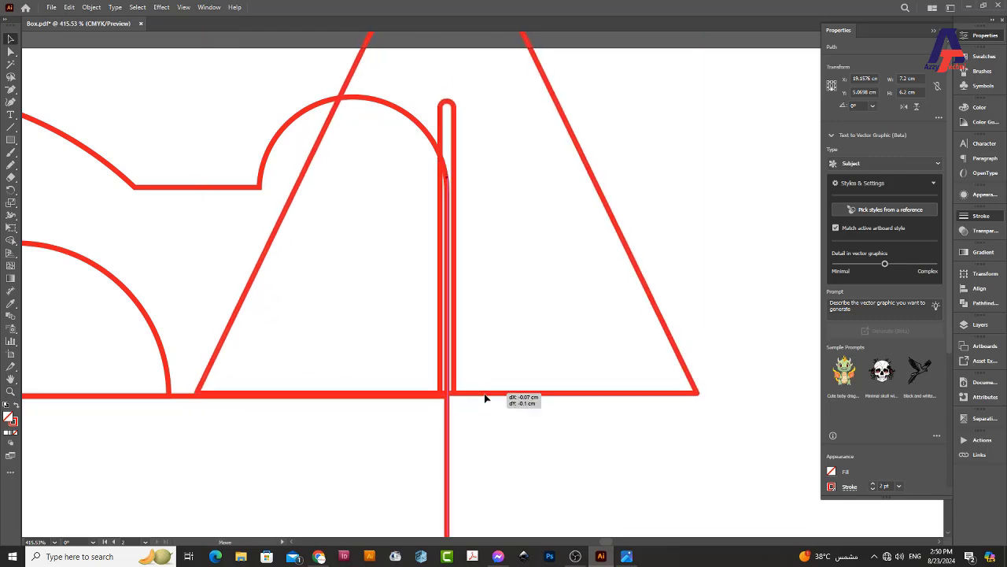
{"action": "left_click_drag", "start_coordinate": [492, 403], "coordinate": [488, 398]}
{"action": "key", "text": "z"}
{"action": "left_click", "coordinate": [538, 379], "text": "alt"}
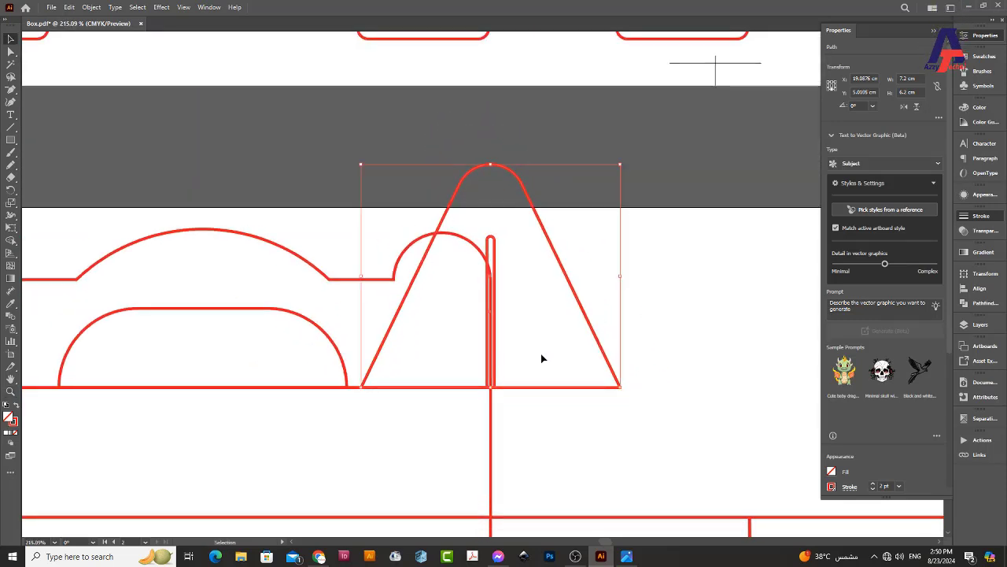
Undo a trial rotation of the triangle flap so it stays upright.
{"action": "key", "text": "r"}
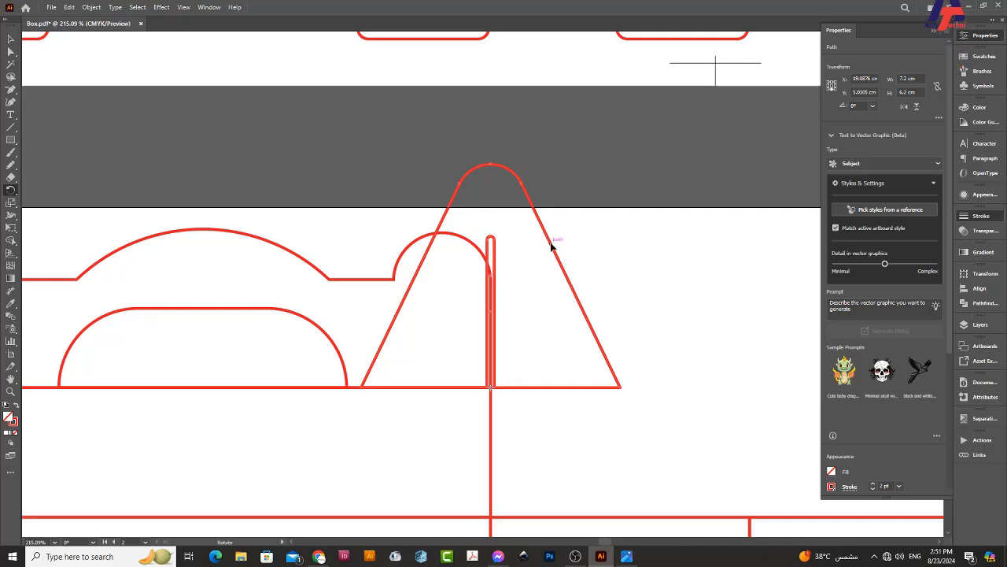
{"action": "left_click_drag", "start_coordinate": [550, 246], "coordinate": [437, 231]}
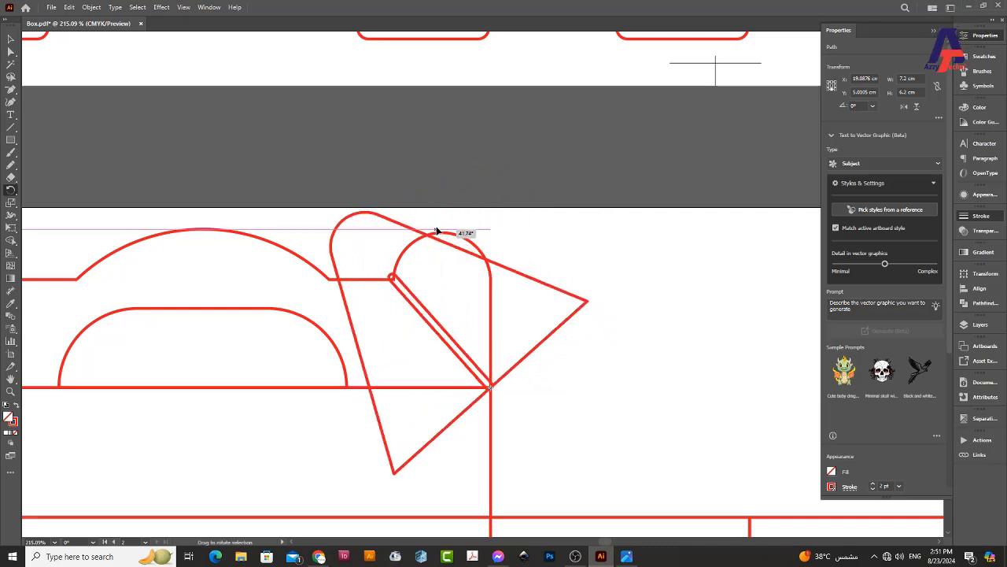
{"action": "key", "text": "ctrl+z"}
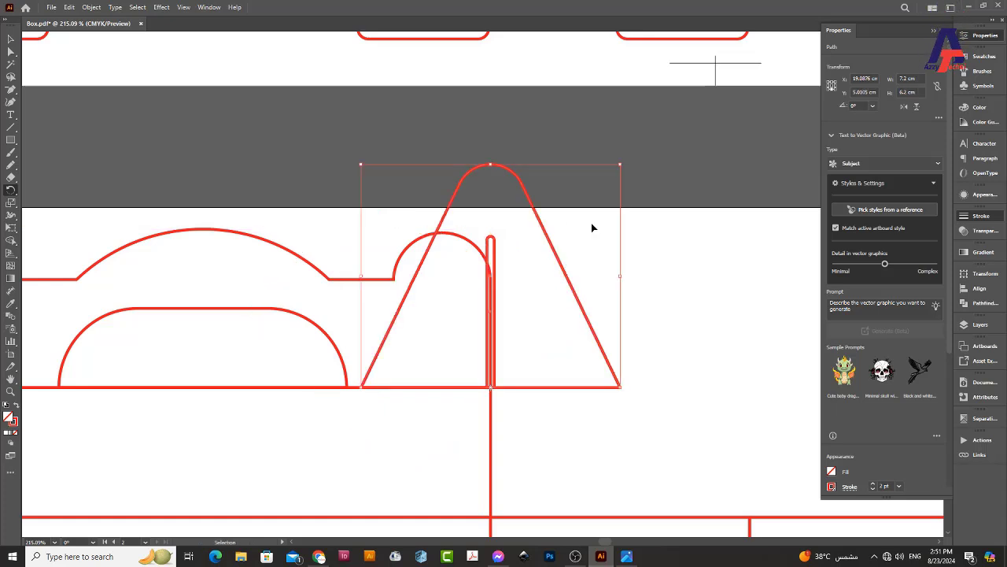
{"action": "key", "text": "r"}
{"action": "scroll", "coordinate": [595, 226], "scroll_direction": "down", "scroll_amount": 5}
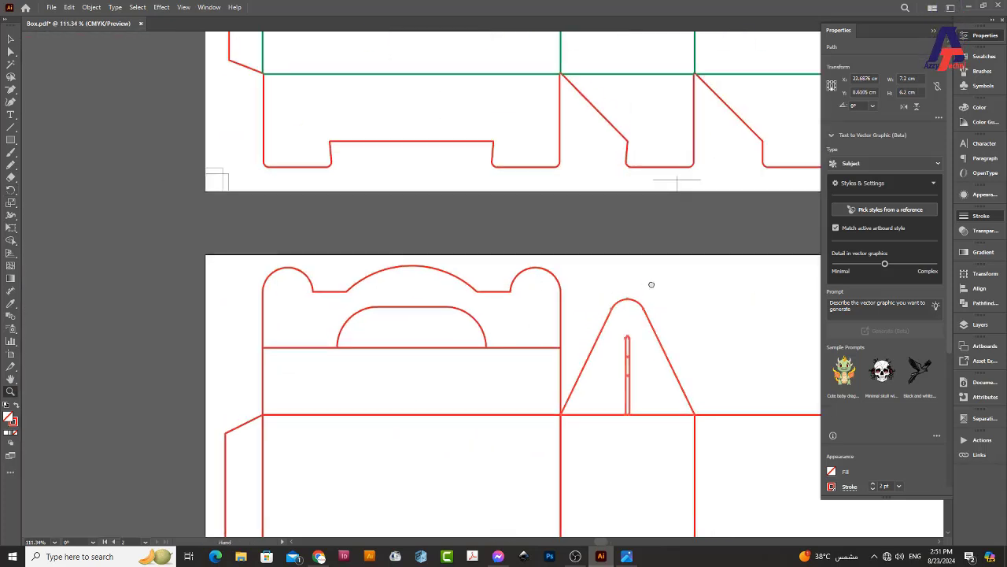
Copy both flaps 23.27 cm right and nudge the copies onto the corner.
{"action": "mouse_move", "coordinate": [620, 263]}
{"action": "left_mouse_down"}
{"action": "mouse_move", "coordinate": [532, 254]}
{"action": "mouse_move", "coordinate": [207, 292]}
{"action": "left_mouse_up"}
{"action": "mouse_move", "coordinate": [318, 292]}
{"action": "left_mouse_down"}
{"action": "mouse_move", "coordinate": [567, 301]}
{"action": "mouse_move", "coordinate": [551, 299]}
{"action": "left_mouse_up"}
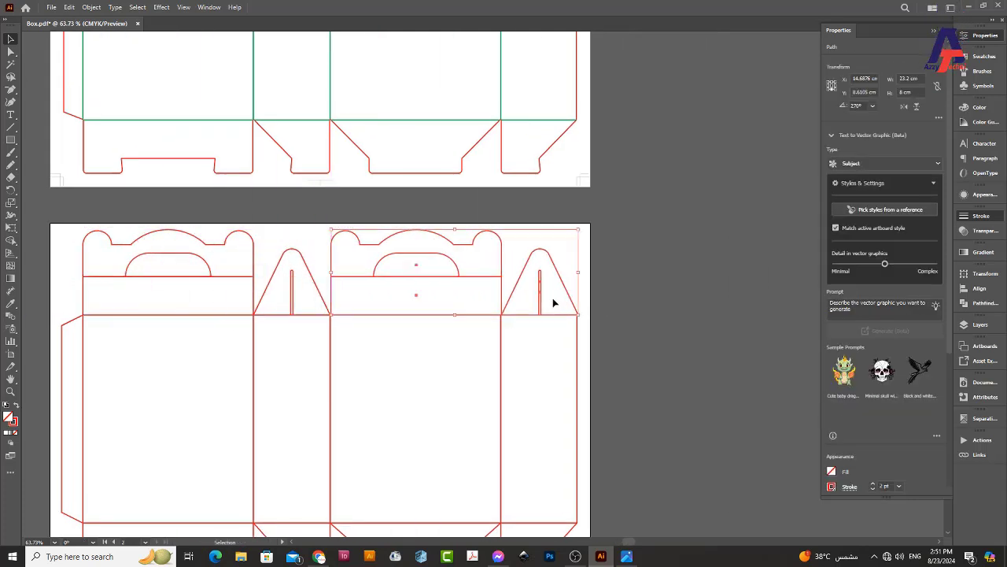
{"action": "scroll", "coordinate": [378, 327], "scroll_direction": "up", "scroll_amount": 2}
{"action": "scroll", "coordinate": [428, 346], "scroll_direction": "up", "scroll_amount": 4}
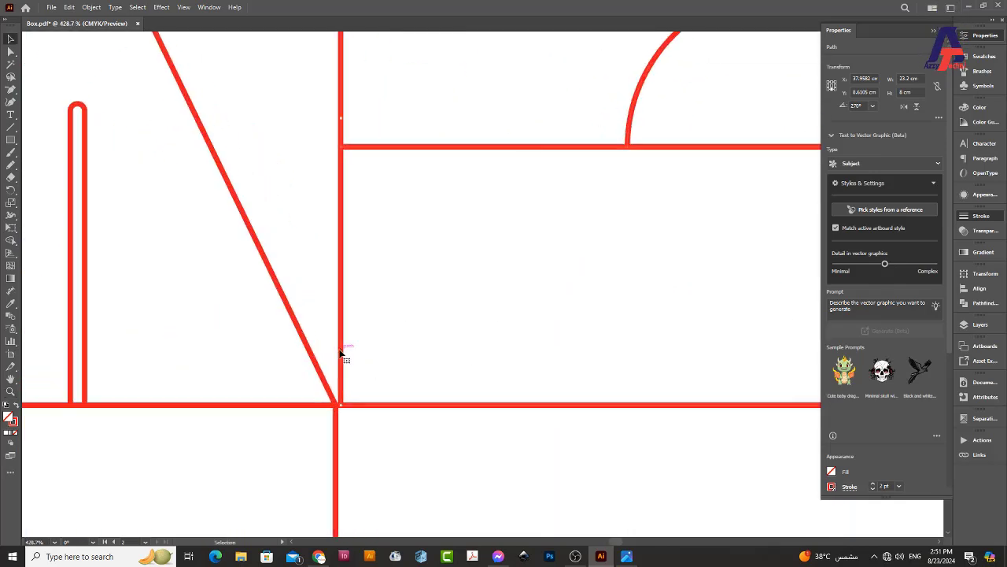
{"action": "left_click_drag", "start_coordinate": [339, 348], "coordinate": [336, 352]}
{"action": "scroll", "coordinate": [529, 318], "scroll_direction": "down", "scroll_amount": 5}
{"action": "scroll", "coordinate": [554, 294], "scroll_direction": "down", "scroll_amount": 1}
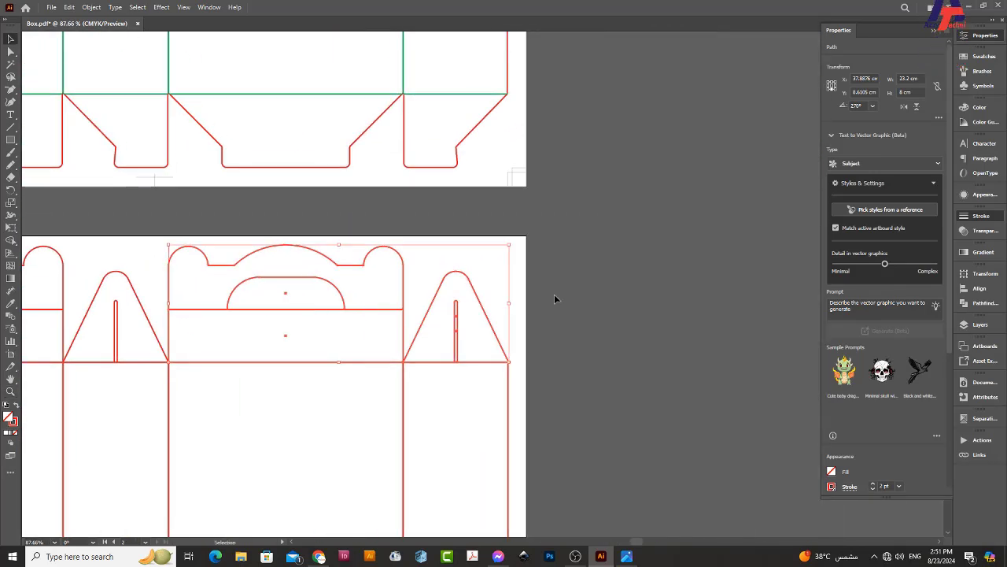
Make the copied triangle tab slightly narrower.
{"action": "left_click", "coordinate": [533, 330]}
{"action": "scroll", "coordinate": [532, 331], "scroll_direction": "up", "scroll_amount": 4}
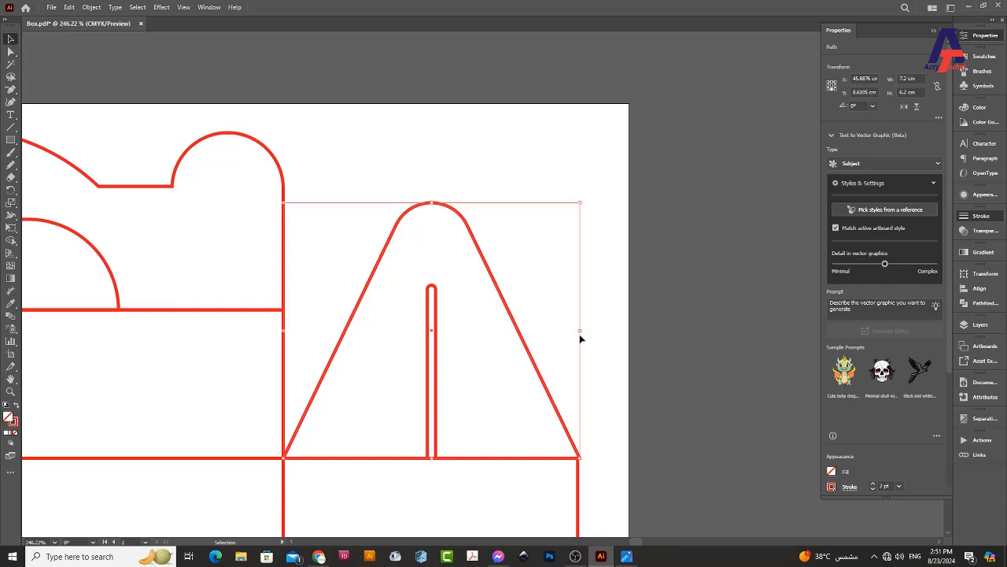
{"action": "left_click_drag", "start_coordinate": [581, 331], "coordinate": [589, 333]}
{"action": "left_click", "coordinate": [478, 315]}
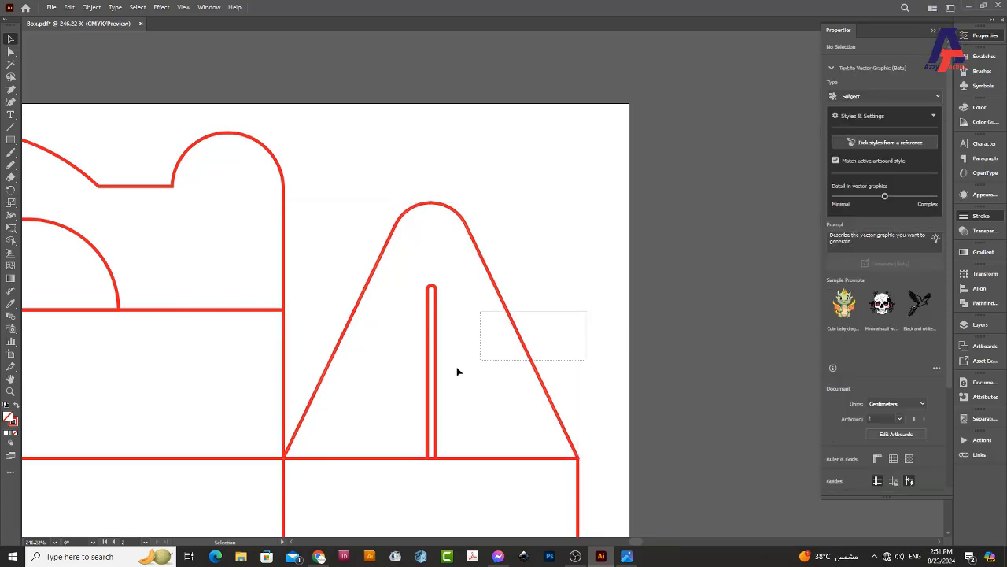
{"action": "left_click", "coordinate": [525, 350]}
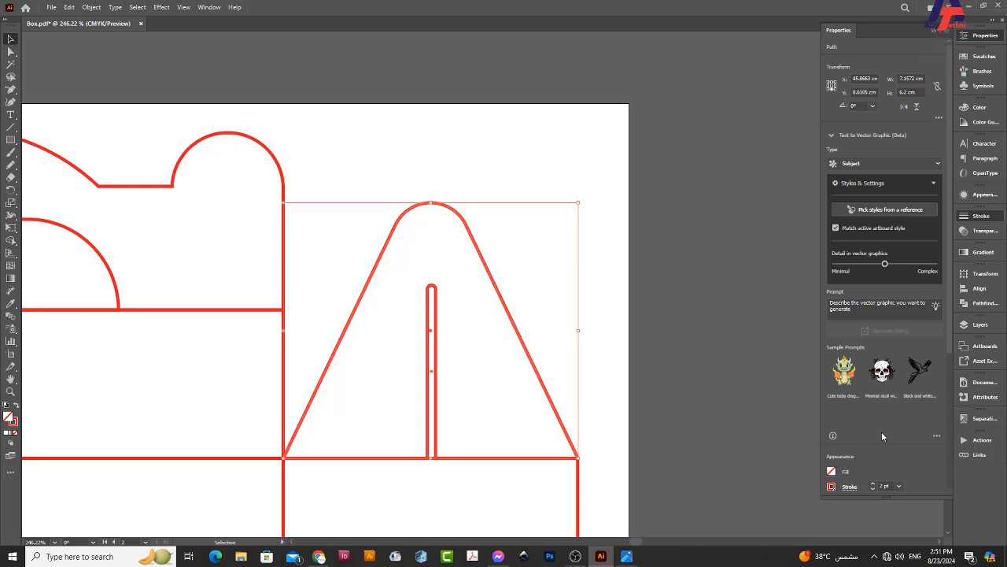
{"action": "scroll", "coordinate": [865, 417], "scroll_direction": "down", "scroll_amount": 5}
{"action": "key", "text": "z"}
{"action": "scroll", "coordinate": [407, 315], "scroll_direction": "down", "scroll_amount": 5}
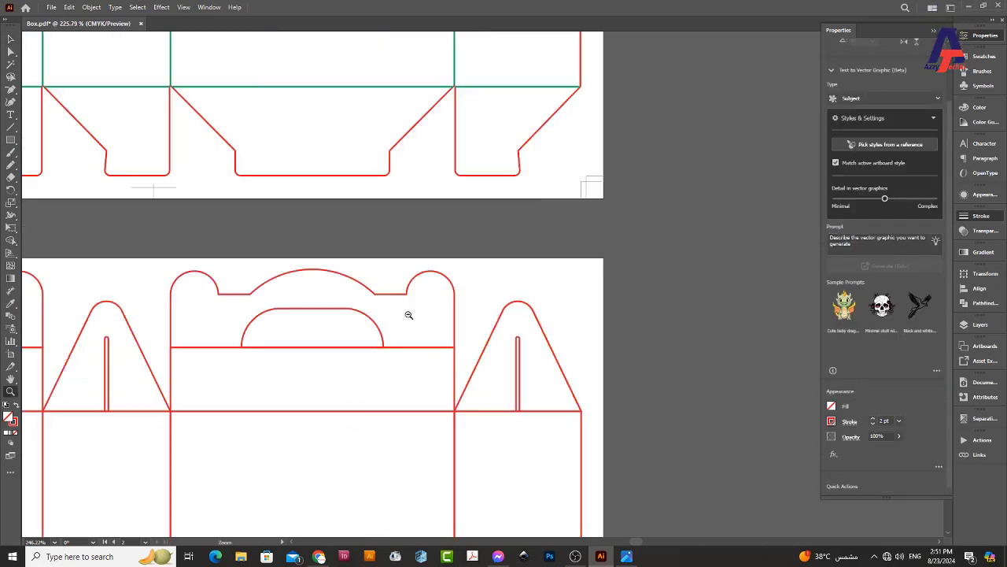
{"action": "scroll", "coordinate": [543, 344], "scroll_direction": "down", "scroll_amount": 2}
{"action": "left_click", "coordinate": [624, 237]}
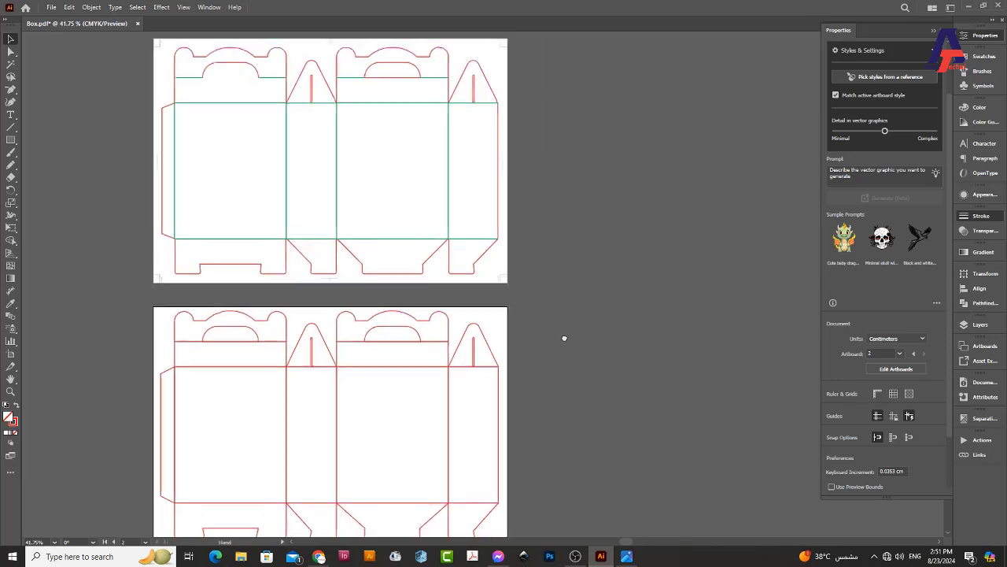
{"action": "scroll", "coordinate": [606, 262], "scroll_direction": "up", "scroll_amount": 3}
{"action": "key", "text": "z"}
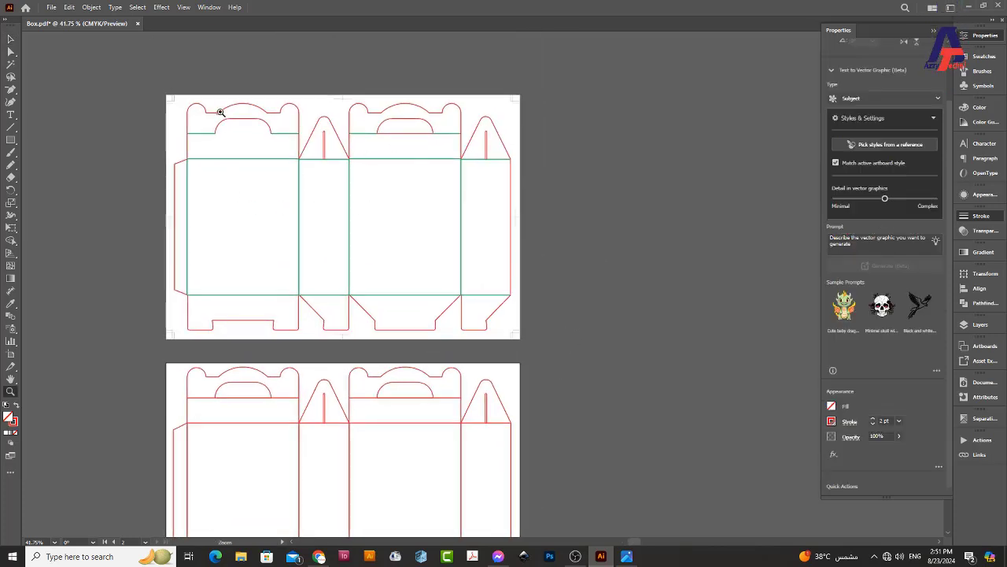
{"action": "scroll", "coordinate": [219, 109], "scroll_direction": "up", "scroll_amount": 5}
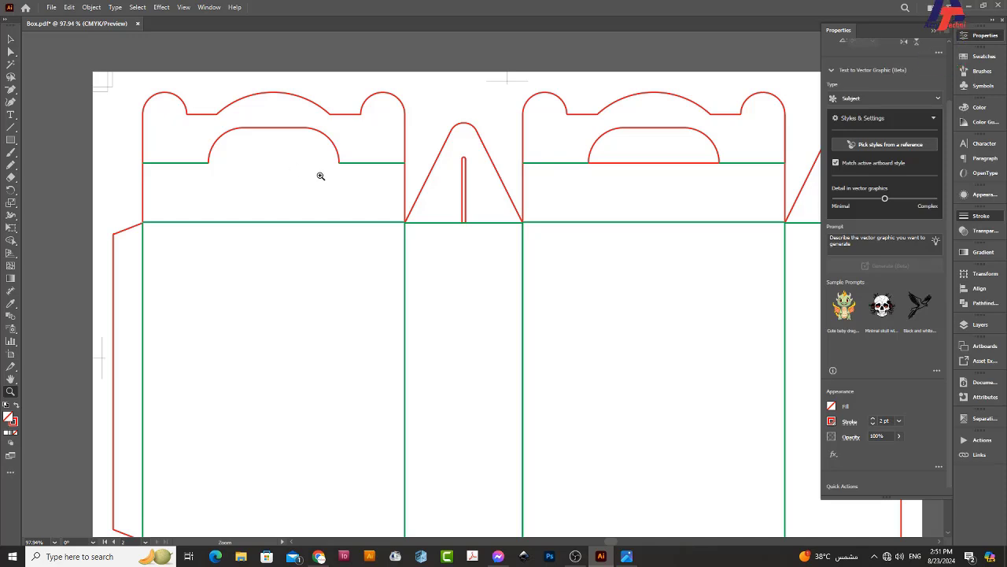
{"action": "scroll", "coordinate": [386, 342], "scroll_direction": "down", "scroll_amount": 2, "text": "alt"}
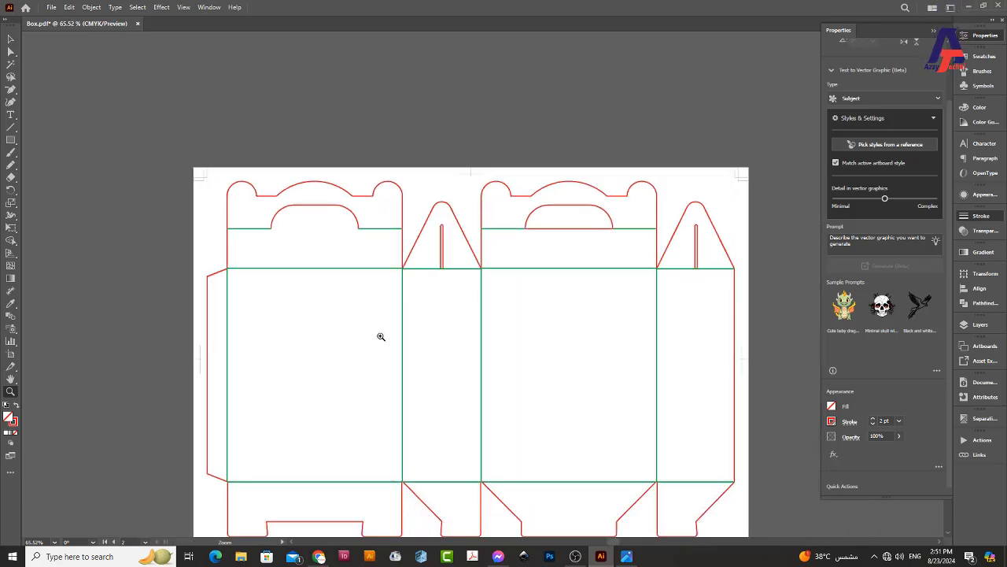
{"action": "scroll", "coordinate": [398, 153], "scroll_direction": "down", "scroll_amount": 5}
{"action": "scroll", "coordinate": [577, 337], "scroll_direction": "down", "scroll_amount": 3}
{"action": "scroll", "coordinate": [490, 258], "scroll_direction": "up", "scroll_amount": 3, "text": "alt"}
{"action": "key", "text": "v"}
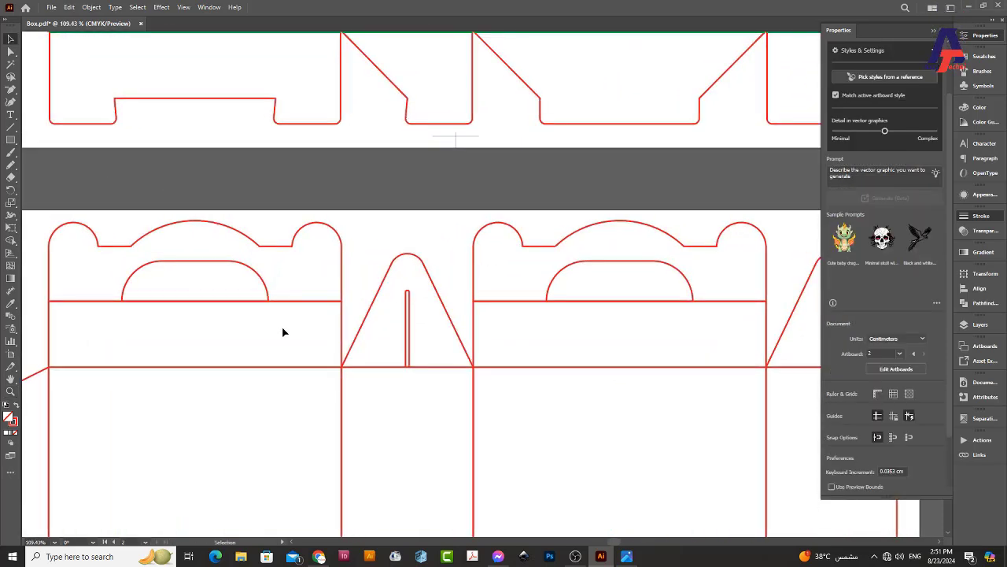
{"action": "key", "text": "a"}
{"action": "scroll", "coordinate": [467, 367], "scroll_direction": "down", "scroll_amount": 4, "text": "alt"}
{"action": "scroll", "coordinate": [414, 292], "scroll_direction": "up", "scroll_amount": 2, "text": "alt"}
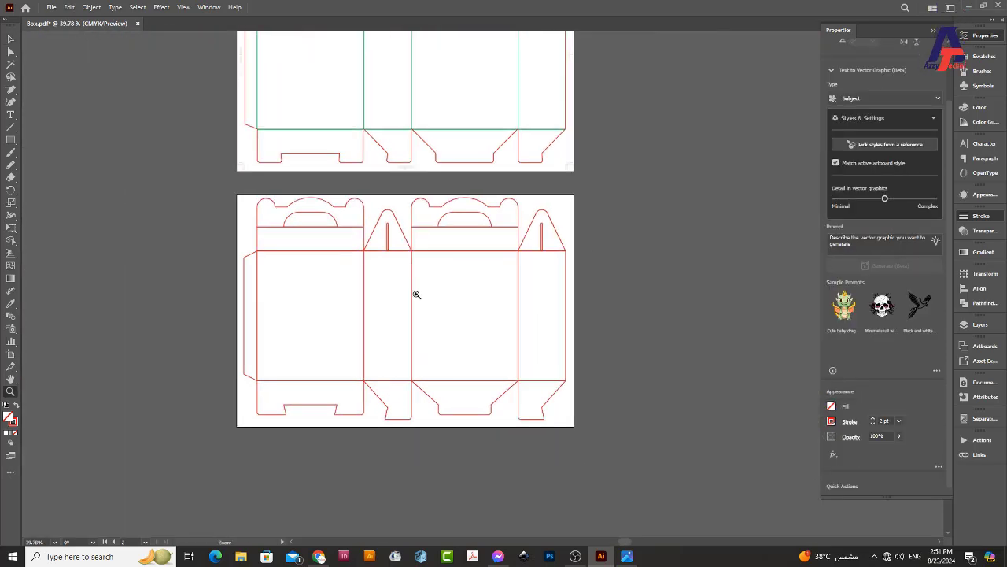
{"action": "scroll", "coordinate": [223, 265], "scroll_direction": "up", "scroll_amount": 2, "text": "alt"}
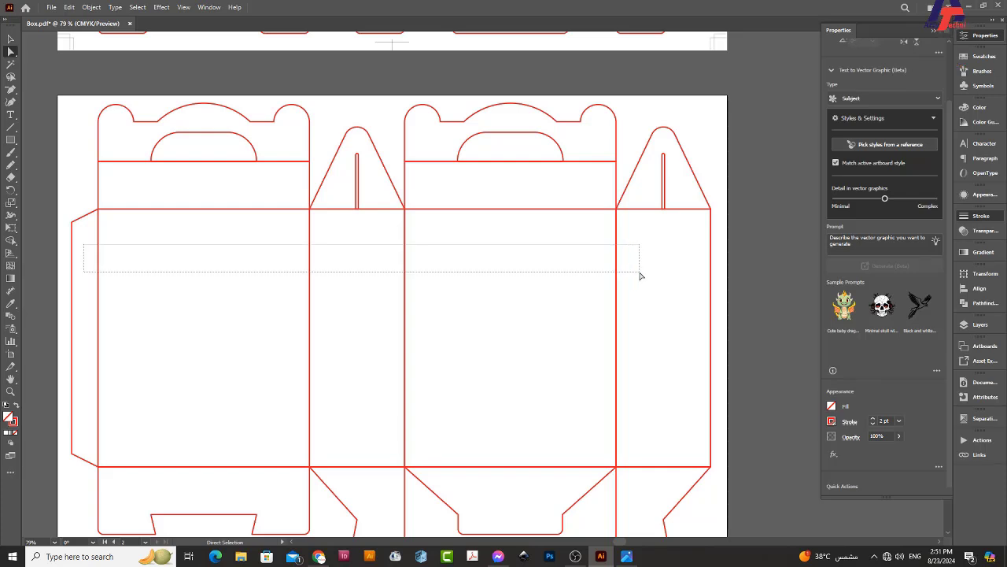
Marquee-select the whole second-artboard dieline, apply Object > Expand Shape, and deselect.
{"action": "left_click_drag", "start_coordinate": [325, 274], "coordinate": [640, 276]}
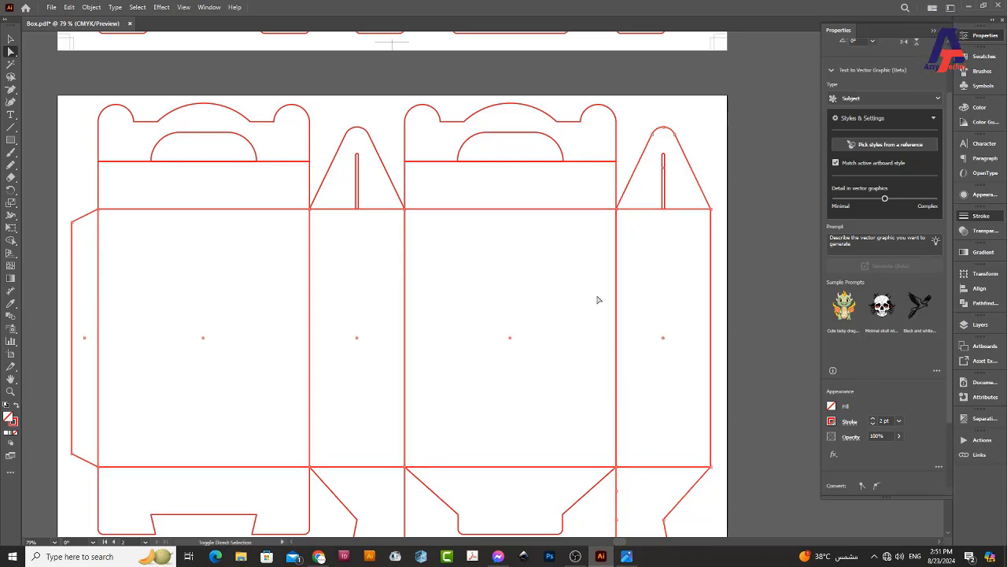
{"action": "left_click_drag", "start_coordinate": [578, 146], "coordinate": [585, 472]}
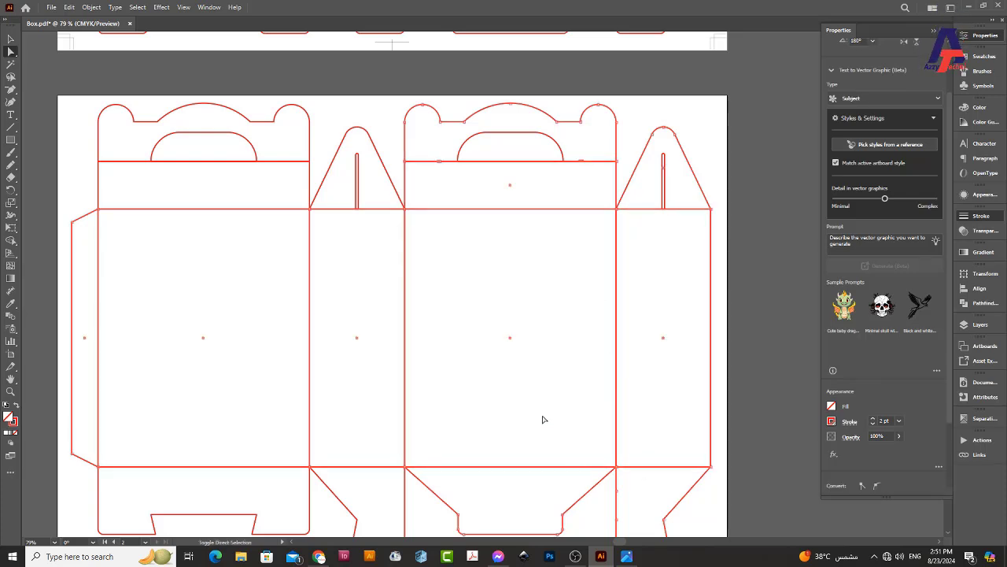
{"action": "left_click_drag", "start_coordinate": [385, 426], "coordinate": [388, 475]}
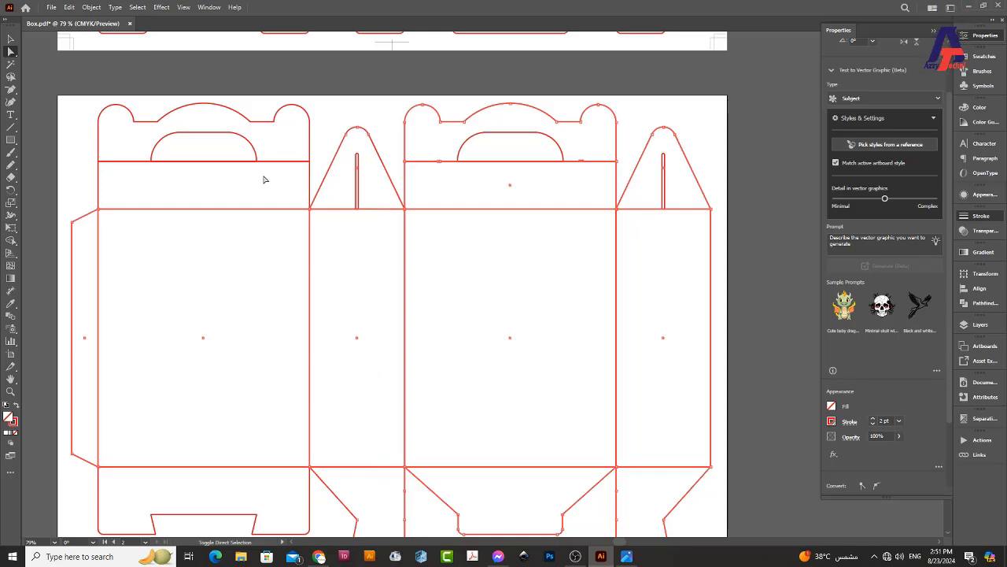
{"action": "left_click_drag", "start_coordinate": [280, 480], "coordinate": [280, 478]}
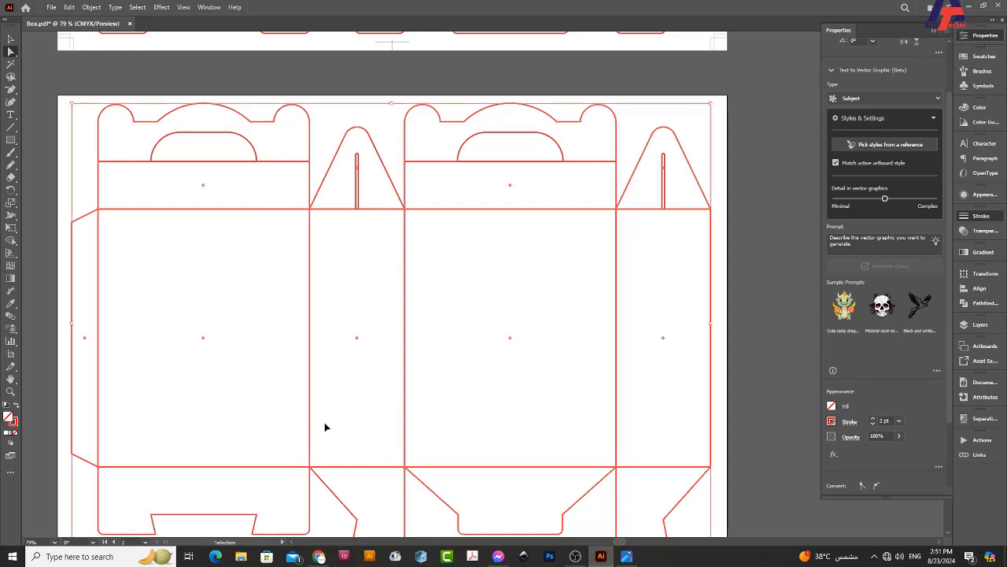
{"action": "key", "text": "Delete"}
{"action": "left_click", "coordinate": [508, 309]}
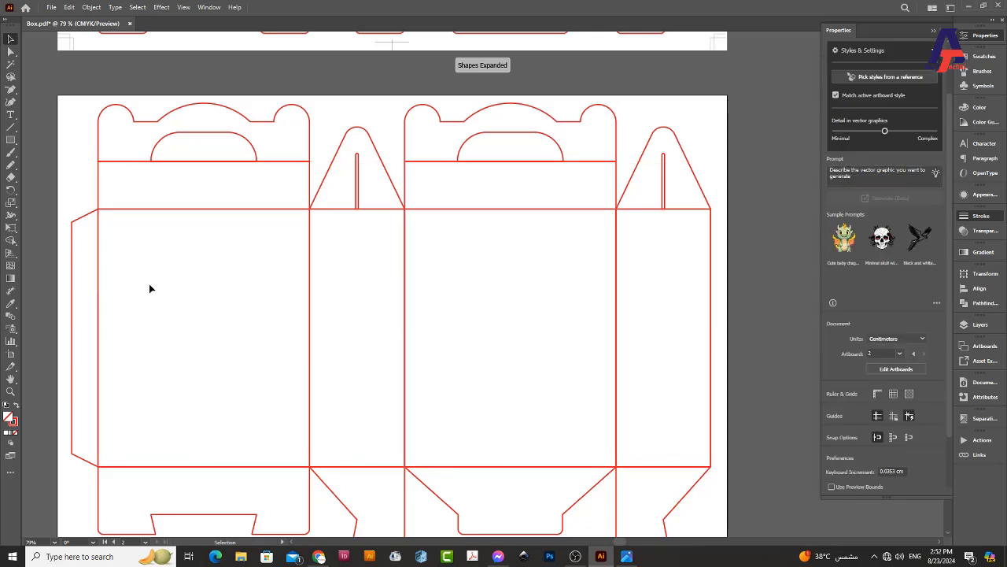
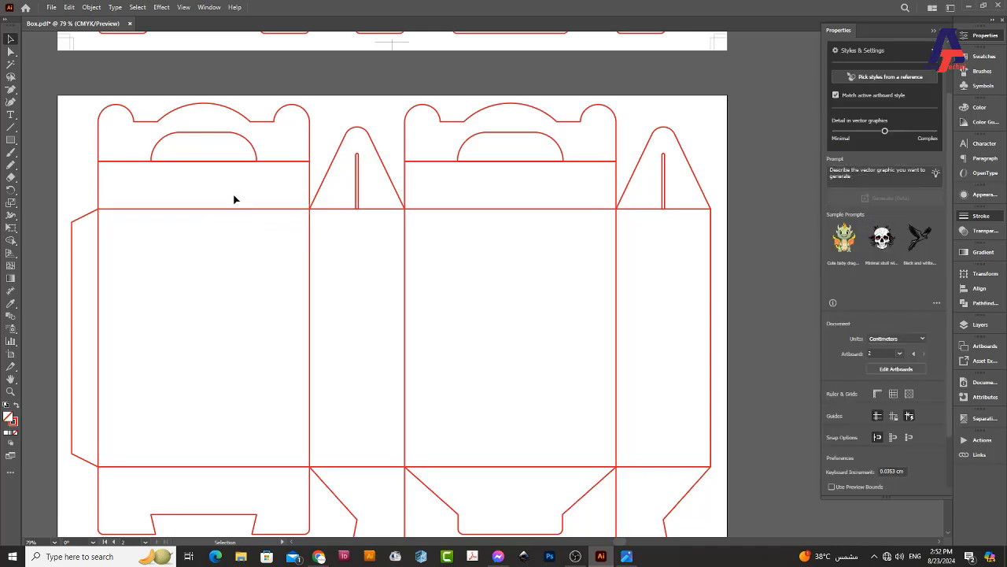
Recolour the second box's vertical and horizontal fold lines with the first box's green fold stroke.
{"action": "left_click_drag", "start_coordinate": [233, 193], "coordinate": [252, 462]}
{"action": "left_click_drag", "start_coordinate": [90, 281], "coordinate": [652, 308]}
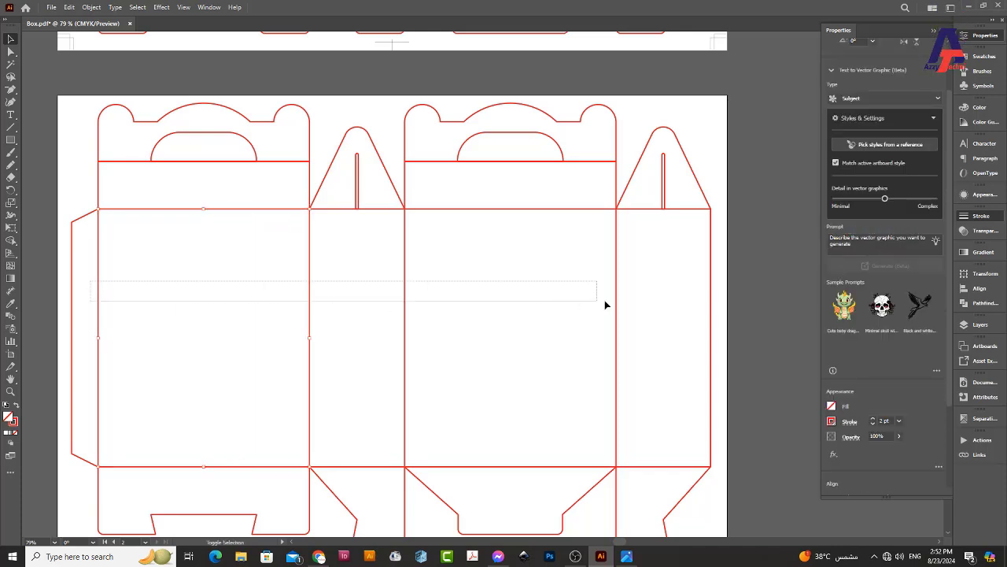
{"action": "left_click_drag", "start_coordinate": [580, 207], "coordinate": [580, 456]}
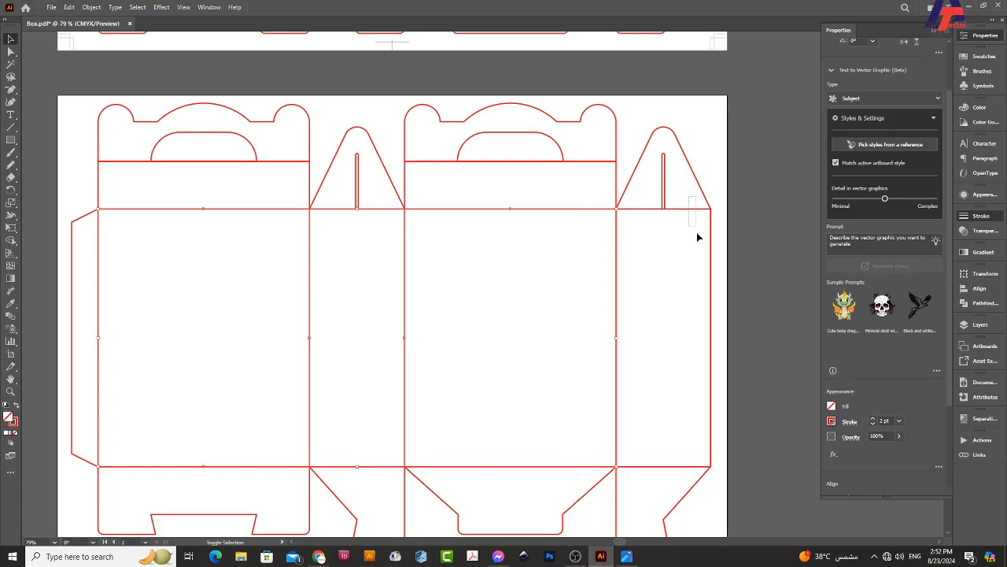
{"action": "left_click_drag", "start_coordinate": [567, 171], "coordinate": [564, 334]}
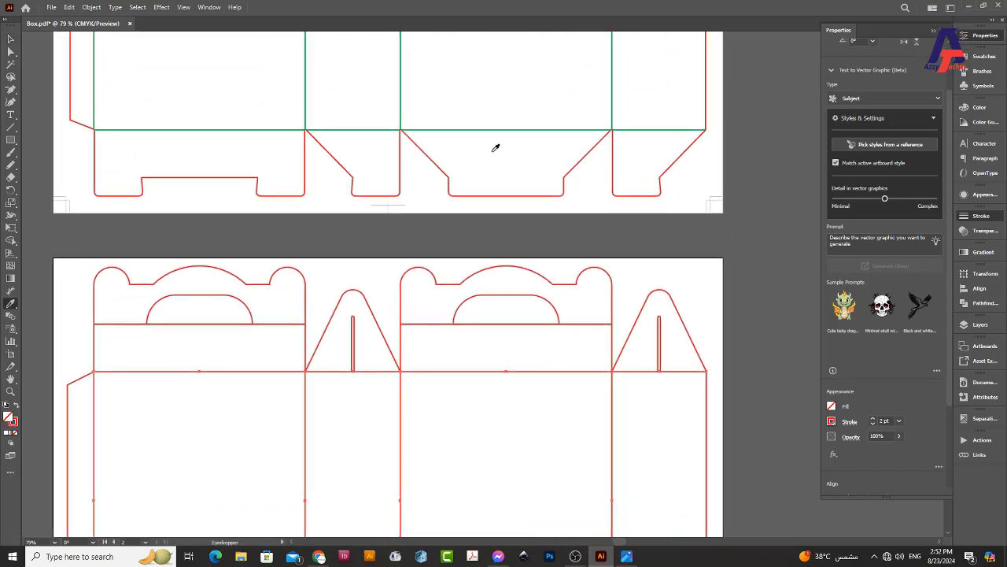
{"action": "left_click", "coordinate": [493, 126]}
{"action": "key", "text": "v"}
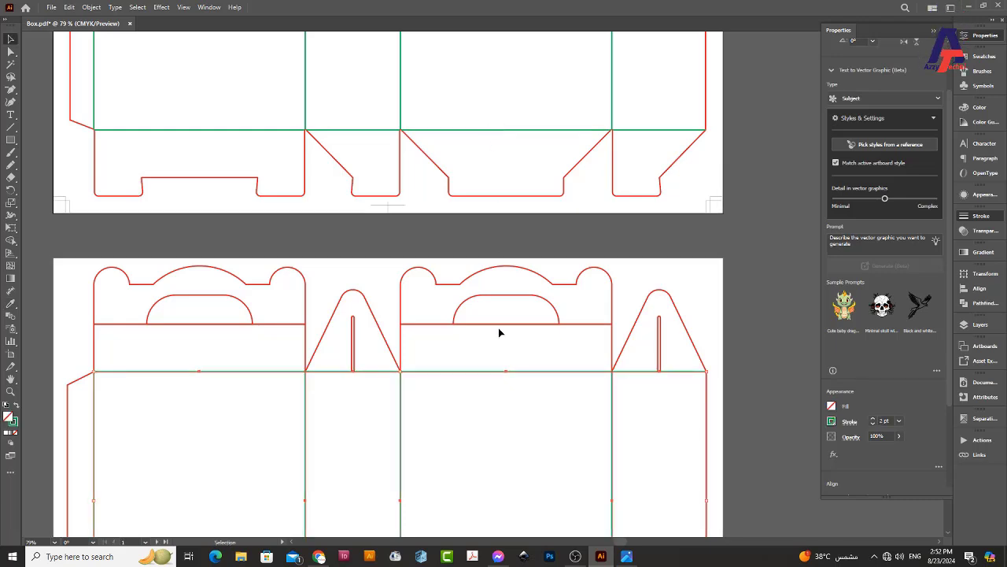
{"action": "left_click", "coordinate": [498, 333]}
{"action": "mouse_move", "coordinate": [528, 449]}
{"action": "left_mouse_down"}
{"action": "mouse_move", "coordinate": [535, 315]}
{"action": "mouse_move", "coordinate": [522, 334]}
{"action": "mouse_move", "coordinate": [431, 384]}
{"action": "left_mouse_up"}
Try copying and moving the line under the handle flap, undoing both attempts.
{"action": "mouse_move", "coordinate": [227, 221]}
{"action": "left_mouse_down"}
{"action": "mouse_move", "coordinate": [323, 286]}
{"action": "mouse_move", "coordinate": [342, 353]}
{"action": "left_mouse_up"}
{"action": "key", "text": "ctrl+z"}
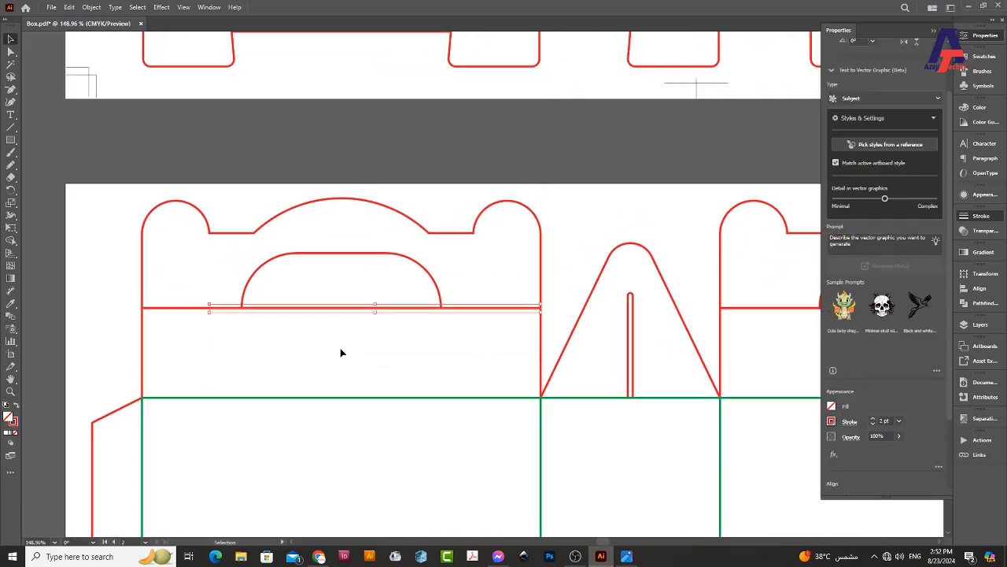
{"action": "left_click_drag", "start_coordinate": [491, 308], "coordinate": [493, 346]}
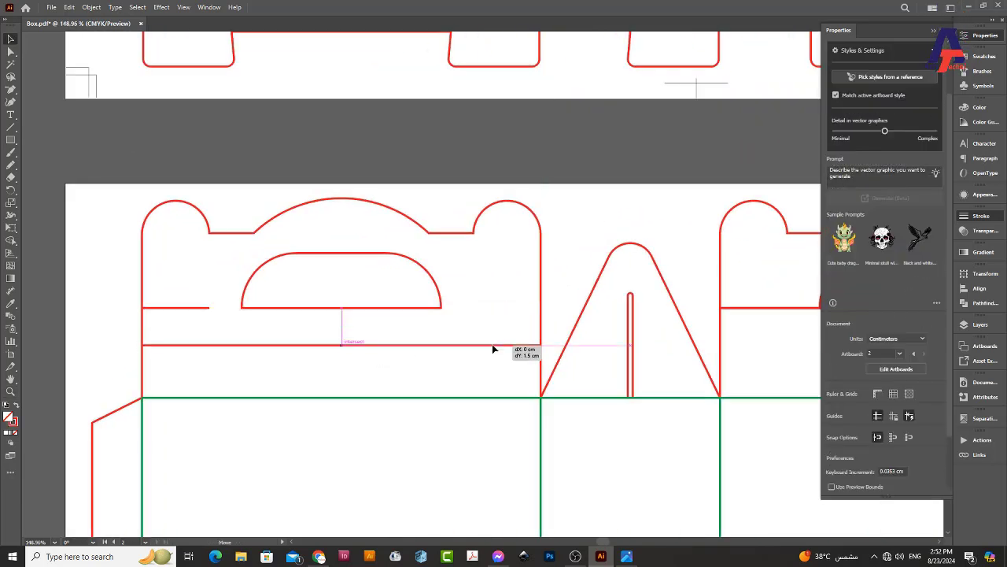
{"action": "key", "text": "ctrl+z"}
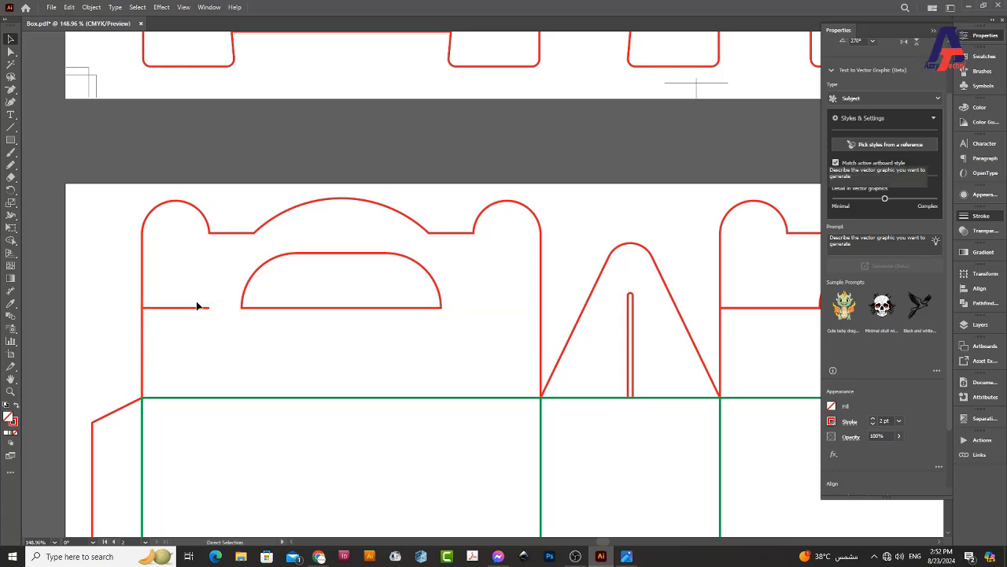
{"action": "left_click", "coordinate": [196, 306]}
{"action": "key", "text": "a"}
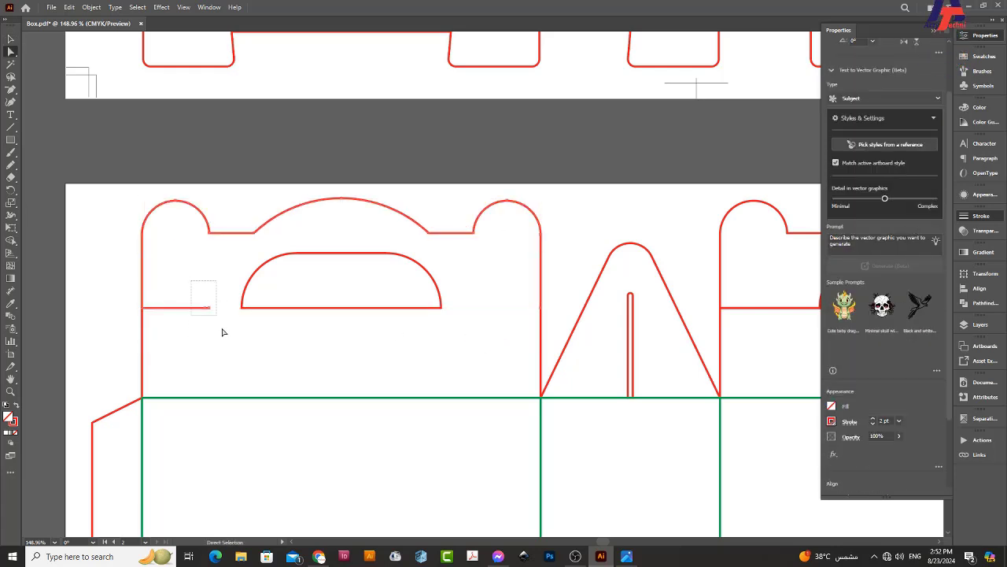
{"action": "key", "text": "b"}
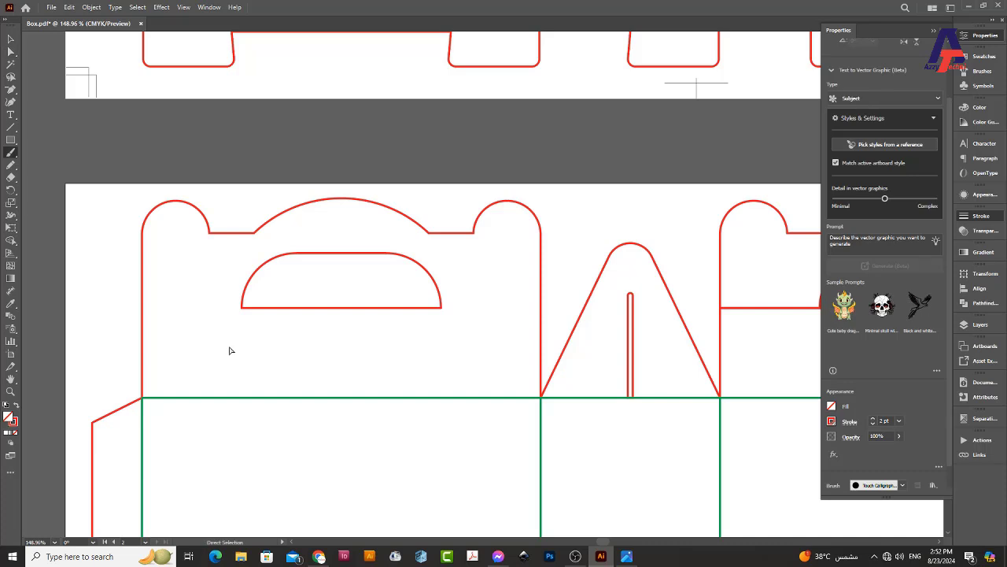
{"action": "key", "text": "v"}
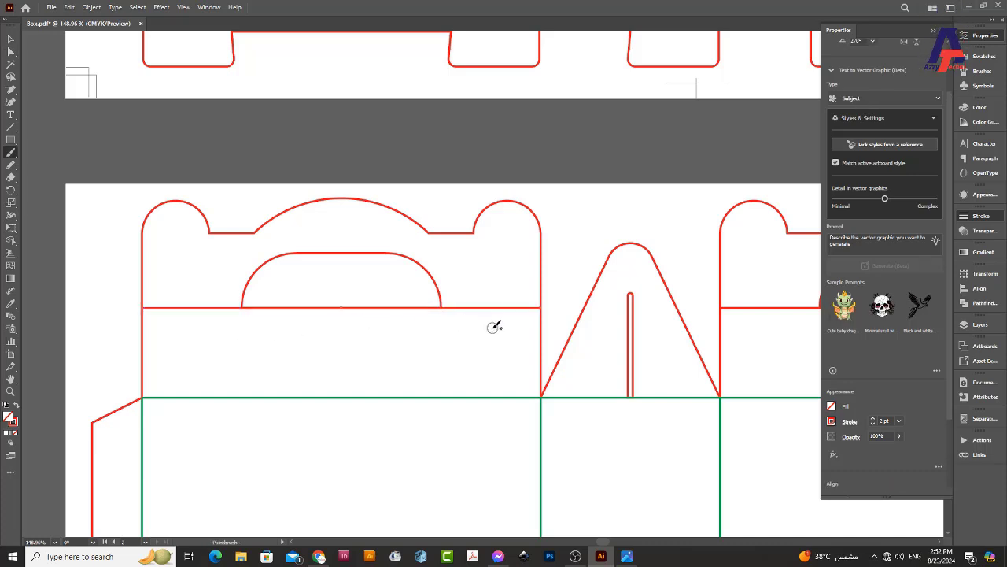
Shorten the line under the handle cutout to about 4.03 cm and make it green.
{"action": "left_click", "coordinate": [527, 311]}
{"action": "left_click_drag", "start_coordinate": [542, 308], "coordinate": [244, 328]}
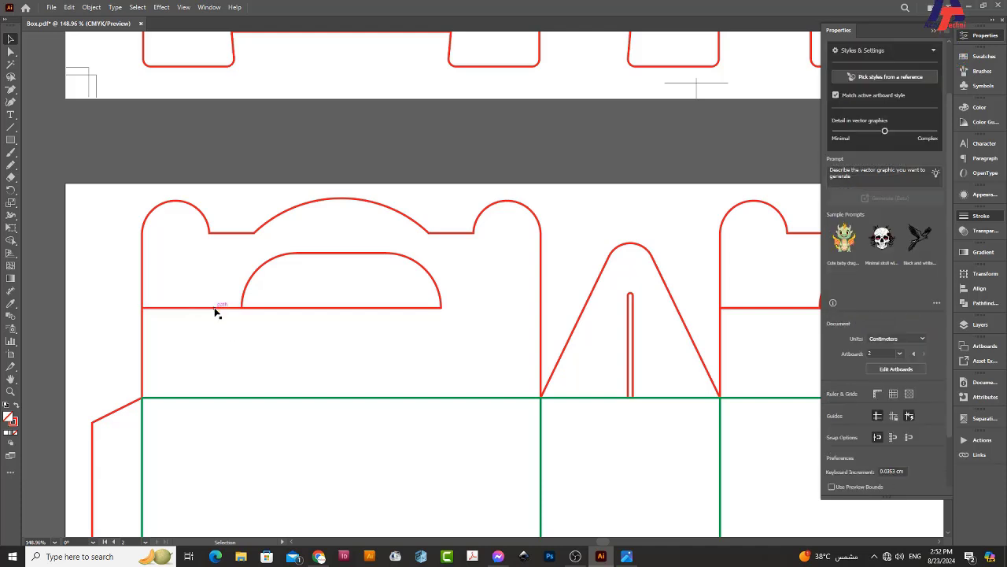
{"action": "mouse_move", "coordinate": [214, 307]}
{"action": "left_mouse_down"}
{"action": "mouse_move", "coordinate": [516, 329]}
{"action": "mouse_move", "coordinate": [478, 303]}
{"action": "left_mouse_up"}
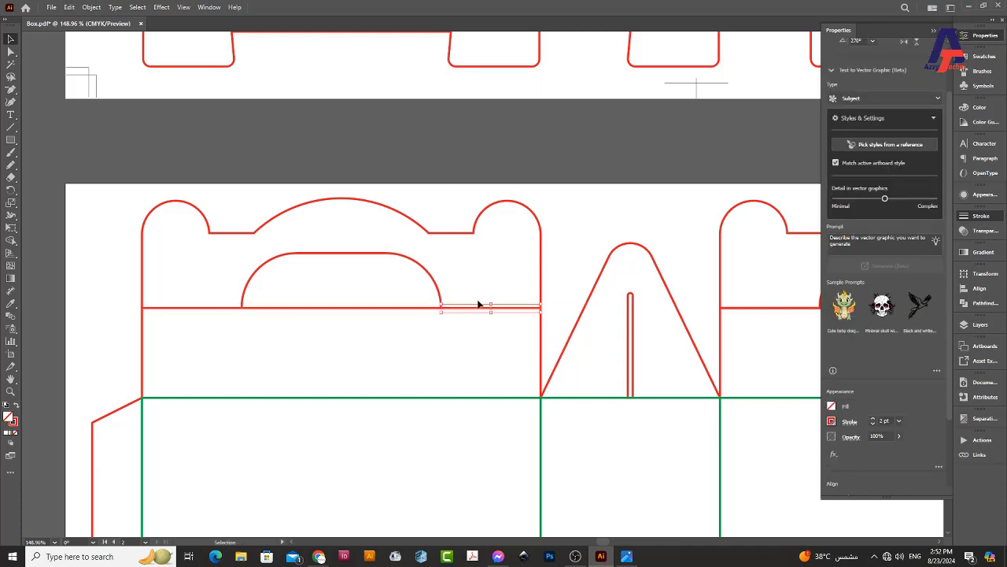
{"action": "key", "text": "i"}
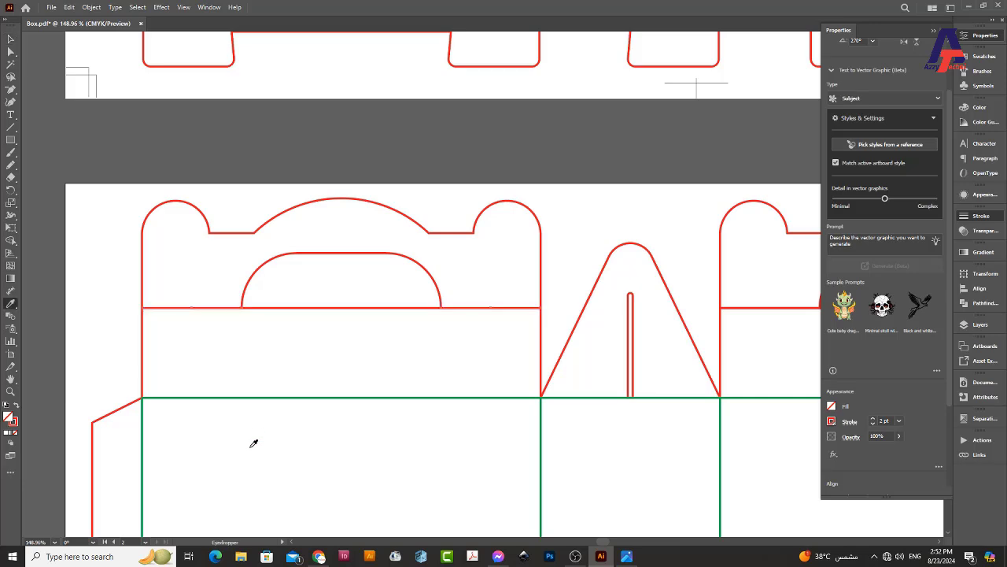
{"action": "left_click", "coordinate": [273, 397]}
{"action": "key", "text": "v"}
Delete the bottom edge of the second box's handle cutout.
{"action": "scroll", "coordinate": [390, 356], "scroll_direction": "down", "scroll_amount": 3}
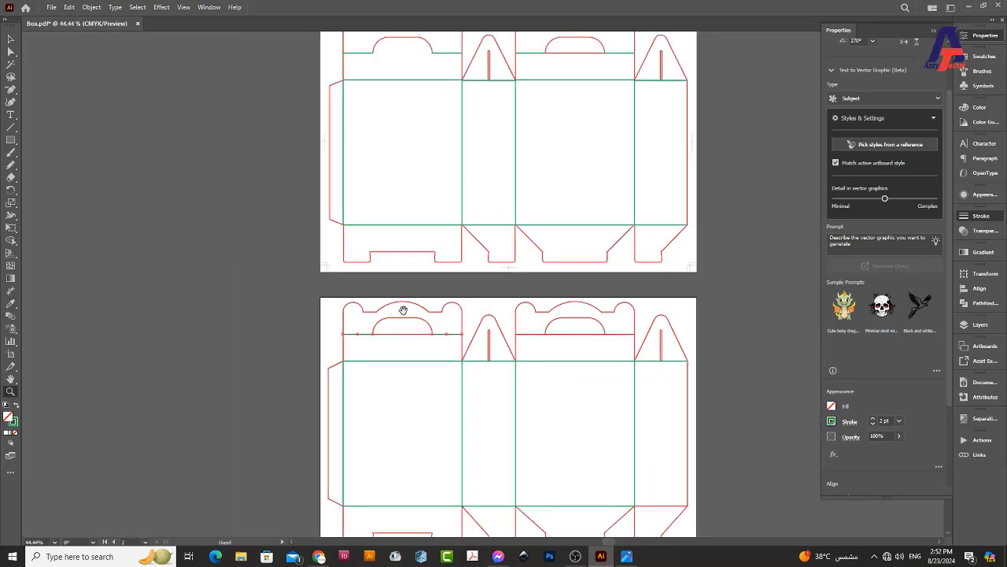
{"action": "scroll", "coordinate": [339, 389], "scroll_direction": "down", "scroll_amount": 2}
{"action": "key", "text": "z"}
{"action": "left_click", "coordinate": [196, 412]}
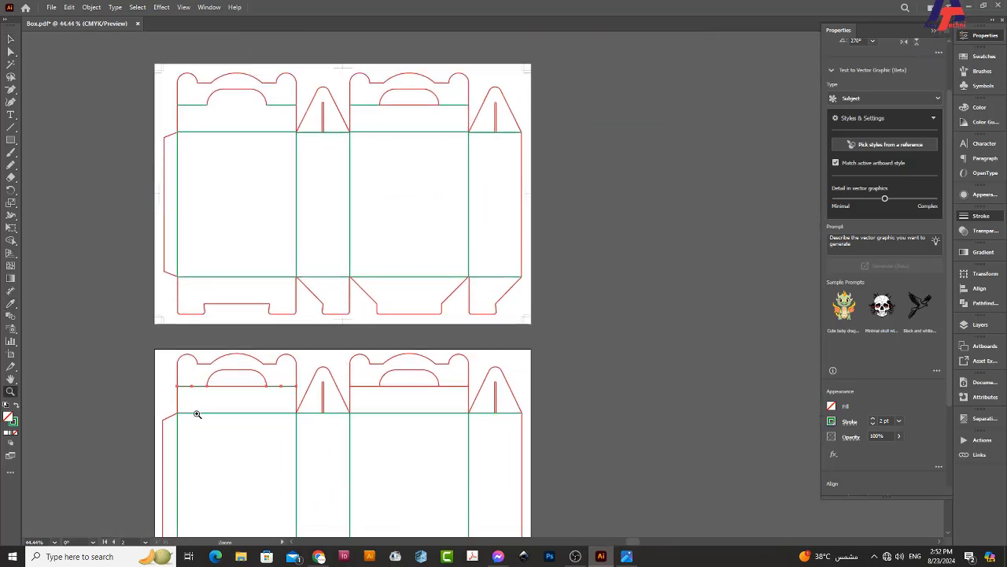
{"action": "key", "text": "a"}
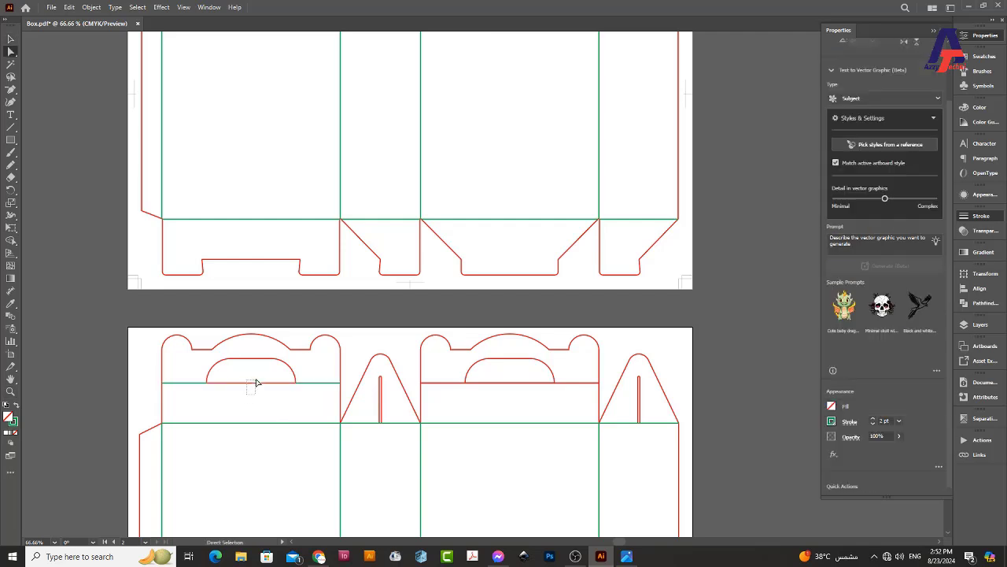
{"action": "key", "text": "Delete"}
{"action": "scroll", "coordinate": [304, 409], "scroll_direction": "down", "scroll_amount": 3}
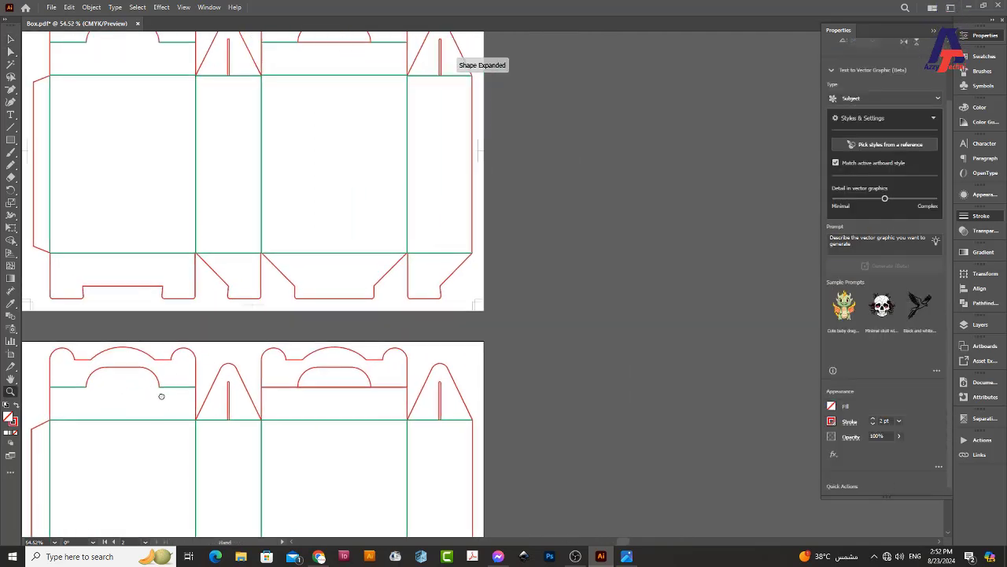
{"action": "key", "text": "v"}
{"action": "scroll", "coordinate": [229, 396], "scroll_direction": "up", "scroll_amount": 1}
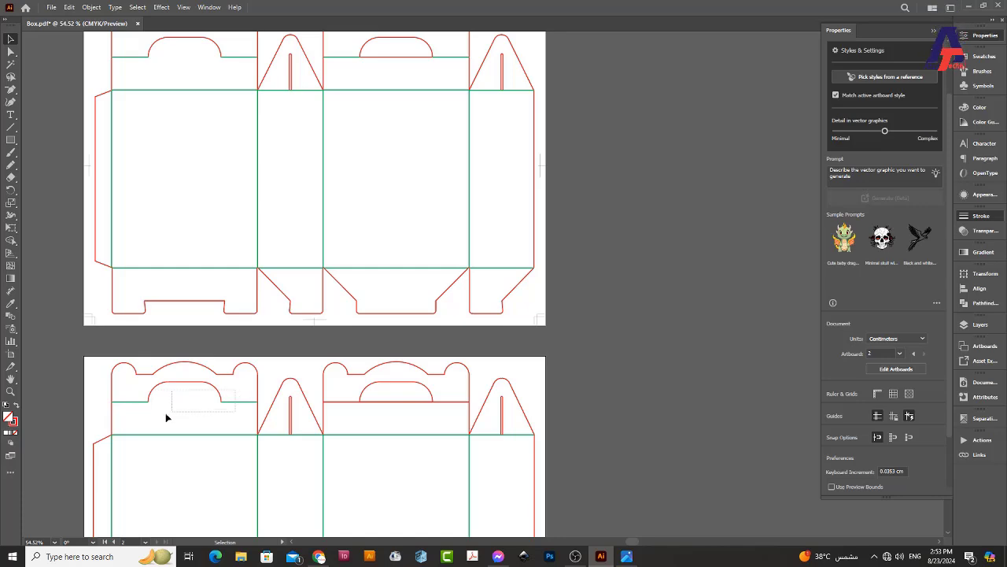
Move the handle arc on the second box's top flap about 1.06 cm left.
{"action": "left_click_drag", "start_coordinate": [233, 418], "coordinate": [133, 391]}
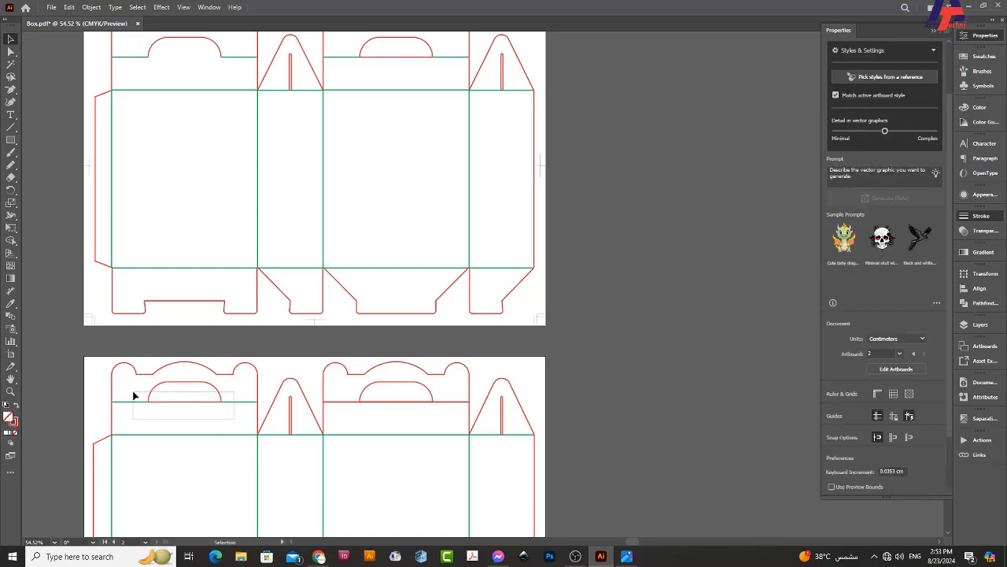
{"action": "left_click", "coordinate": [387, 416]}
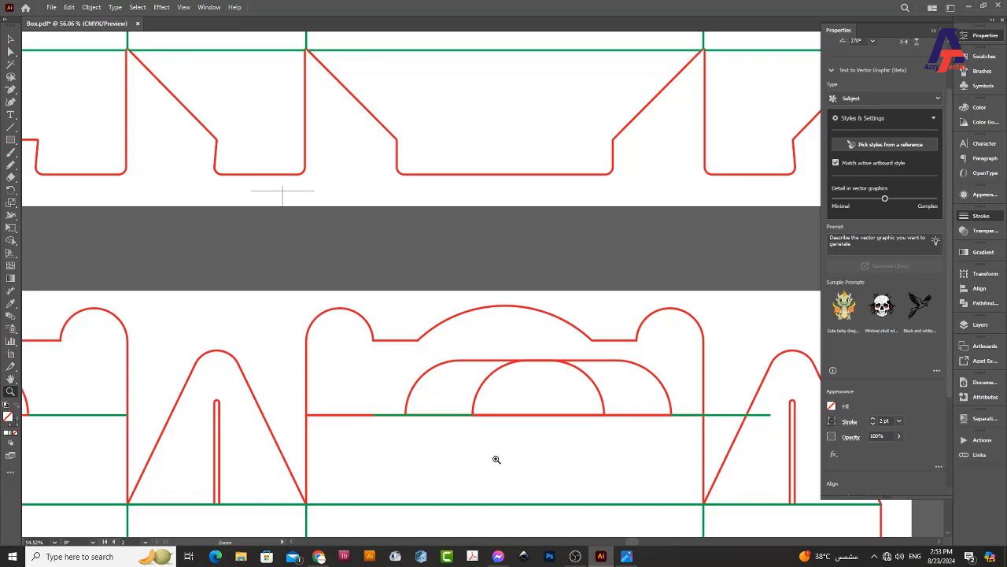
{"action": "mouse_move", "coordinate": [370, 418]}
{"action": "left_mouse_down"}
{"action": "mouse_move", "coordinate": [482, 439]}
{"action": "mouse_move", "coordinate": [379, 438]}
{"action": "left_mouse_up"}
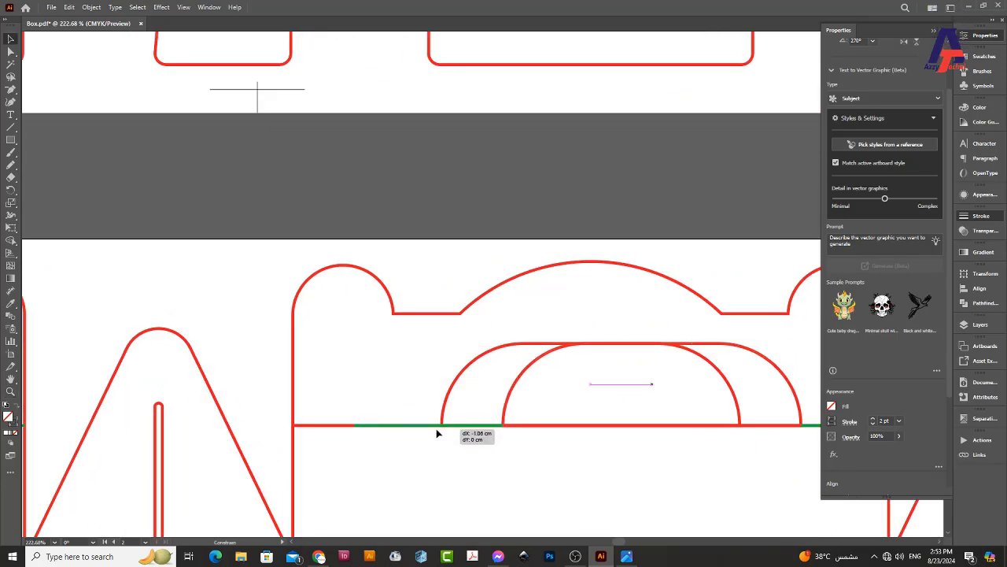
{"action": "scroll", "coordinate": [380, 438], "scroll_direction": "down", "scroll_amount": 3}
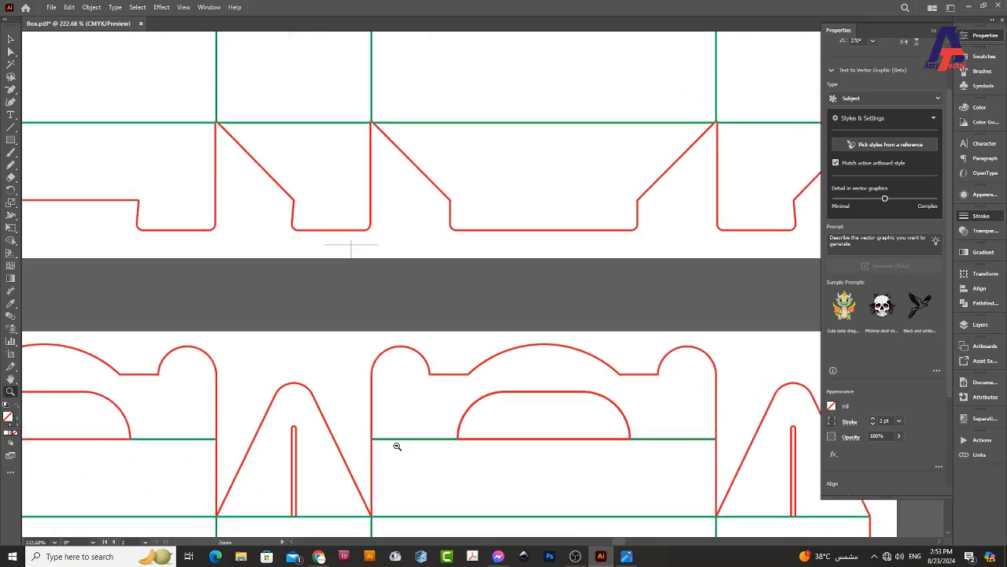
{"action": "scroll", "coordinate": [393, 405], "scroll_direction": "up", "scroll_amount": 1}
Test deleting the inner handle arc and its base line, then restore them with undo.
{"action": "key", "text": "a"}
{"action": "left_click", "coordinate": [520, 399]}
{"action": "left_click_drag", "start_coordinate": [520, 399], "coordinate": [281, 355]}
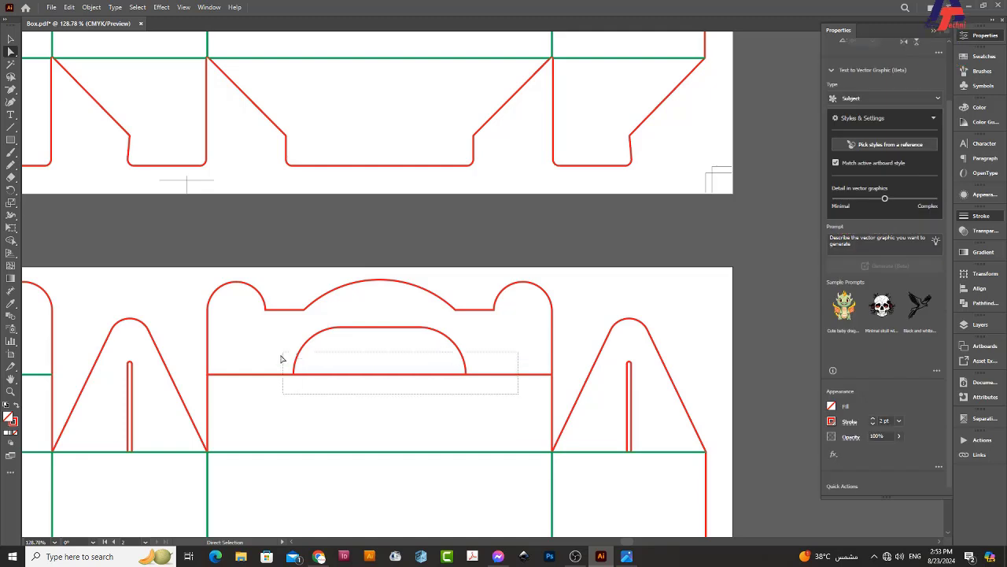
{"action": "key", "text": "Delete"}
{"action": "key", "text": "Delete"}
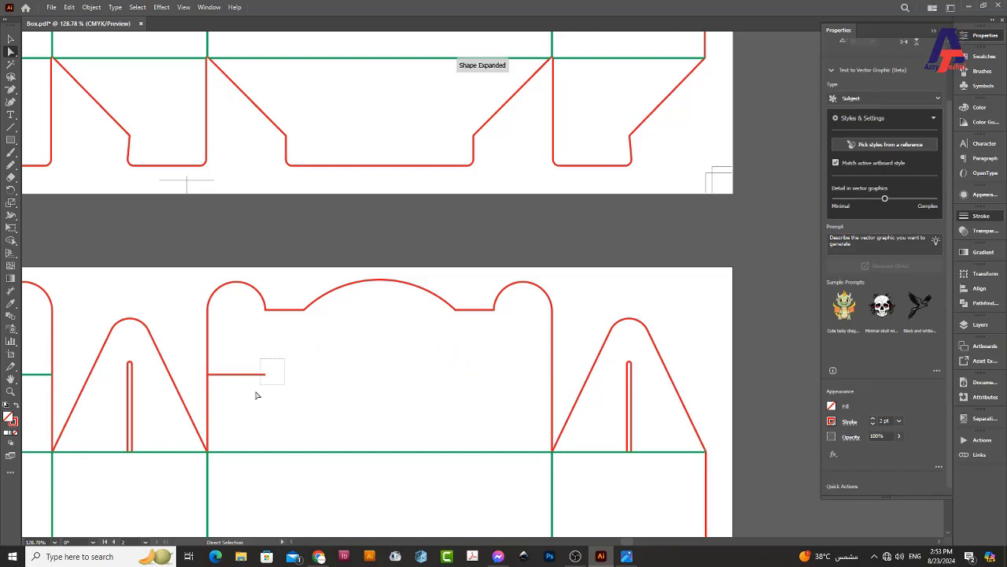
{"action": "key", "text": "ctrl+z"}
{"action": "scroll", "coordinate": [356, 411], "scroll_direction": "down", "scroll_amount": 1}
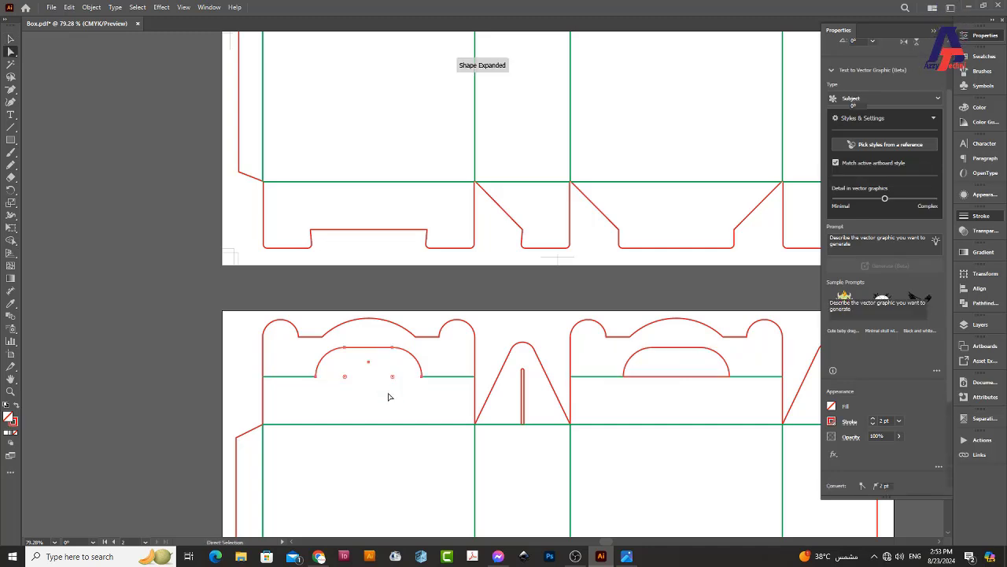
{"action": "scroll", "coordinate": [386, 397], "scroll_direction": "down", "scroll_amount": 3}
{"action": "key", "text": "v"}
{"action": "left_click", "coordinate": [500, 350]}
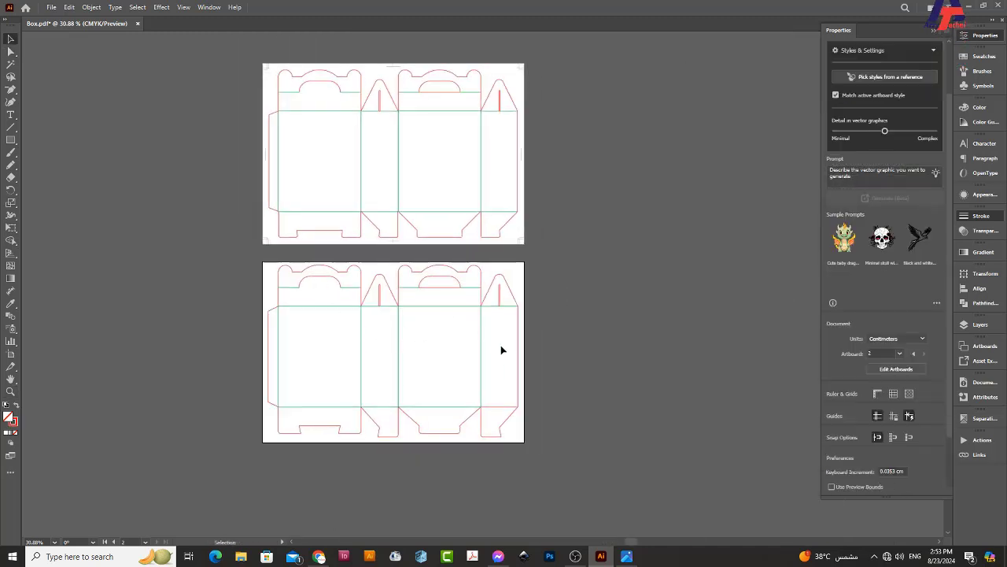
{"action": "scroll", "coordinate": [500, 350], "scroll_direction": "up", "scroll_amount": 2}
{"action": "scroll", "coordinate": [432, 333], "scroll_direction": "down", "scroll_amount": 1}
{"action": "scroll", "coordinate": [444, 364], "scroll_direction": "down", "scroll_amount": 1}
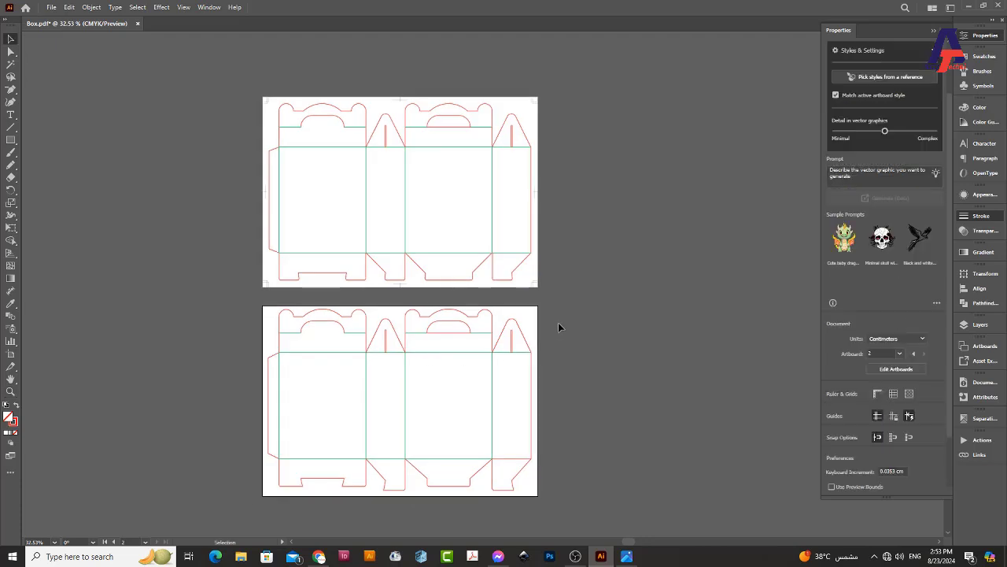
Create trim marks around all the dieline artwork on the second artboard.
{"action": "left_click_drag", "start_coordinate": [372, 433], "coordinate": [221, 512]}
{"action": "scroll", "coordinate": [346, 470], "scroll_direction": "up", "scroll_amount": 2}
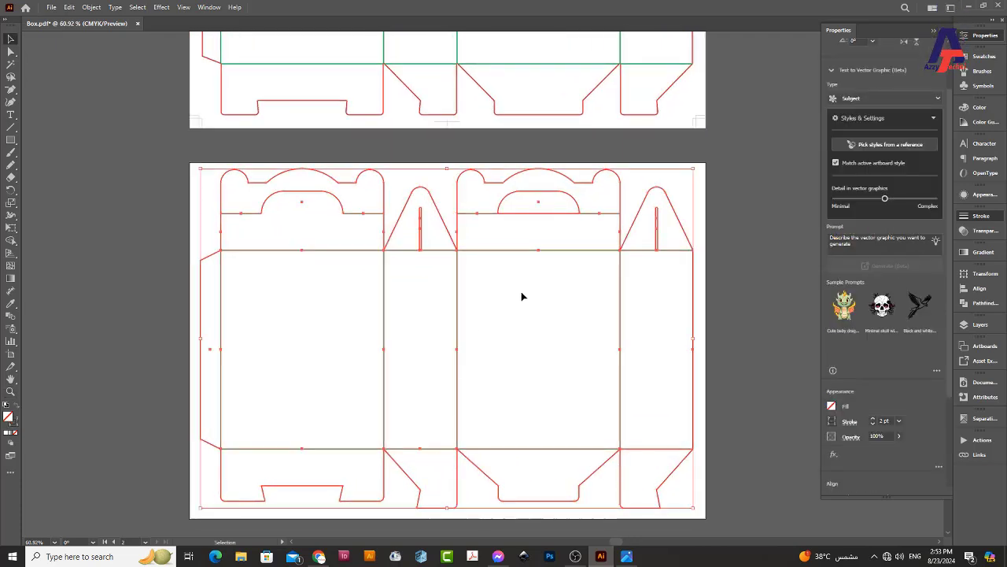
{"action": "key", "text": "a"}
{"action": "key", "text": "v"}
{"action": "left_click", "coordinate": [92, 7]}
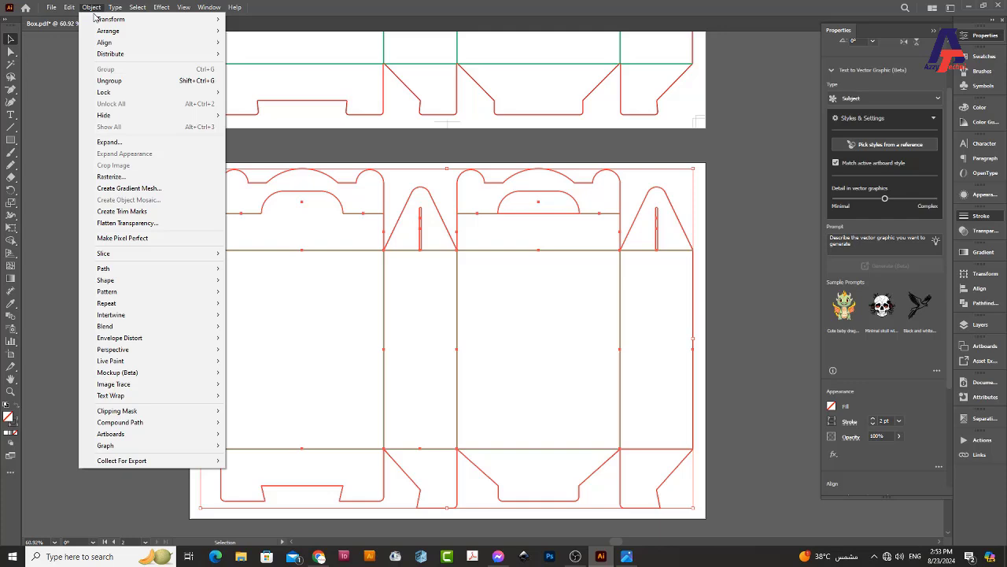
{"action": "left_click", "coordinate": [178, 216]}
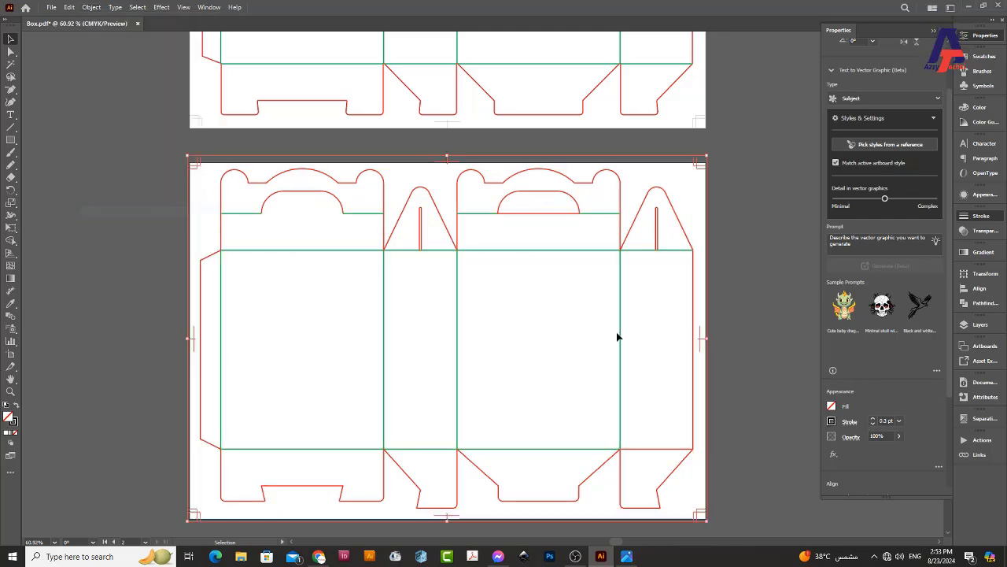
Check the second artboard's bounds, then zoom out to view both artboards.
{"action": "key", "text": "shift+o"}
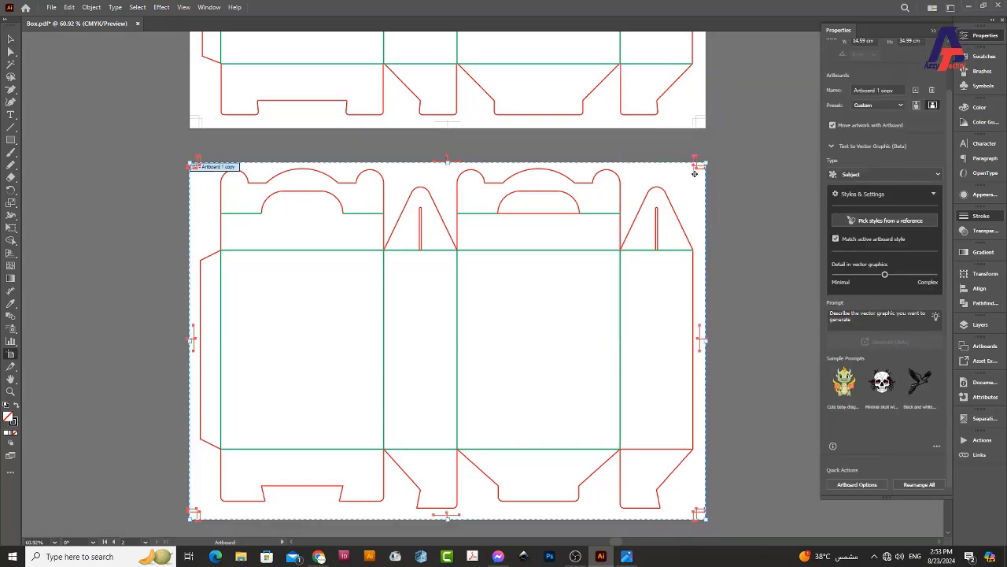
{"action": "key", "text": "Escape"}
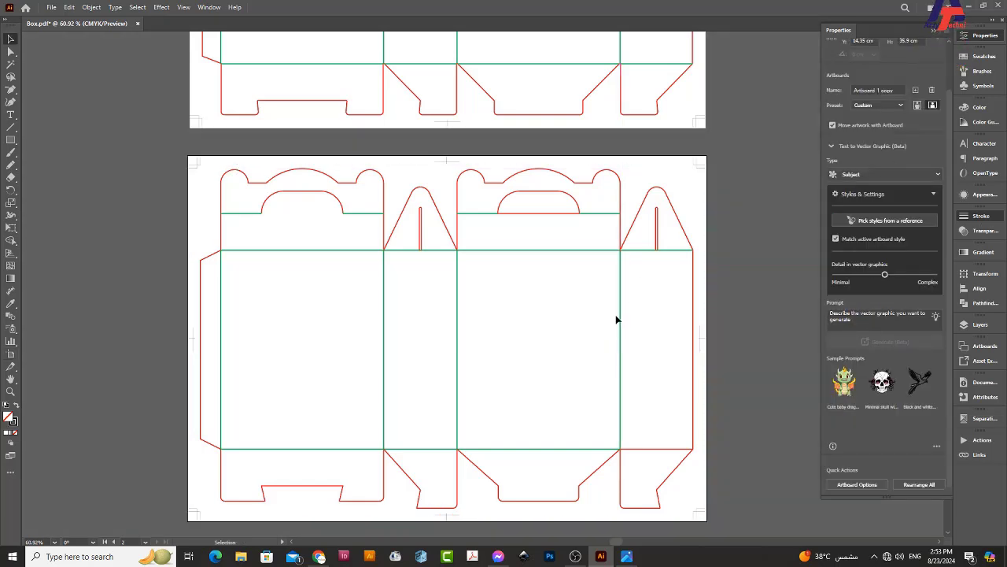
{"action": "key", "text": "z"}
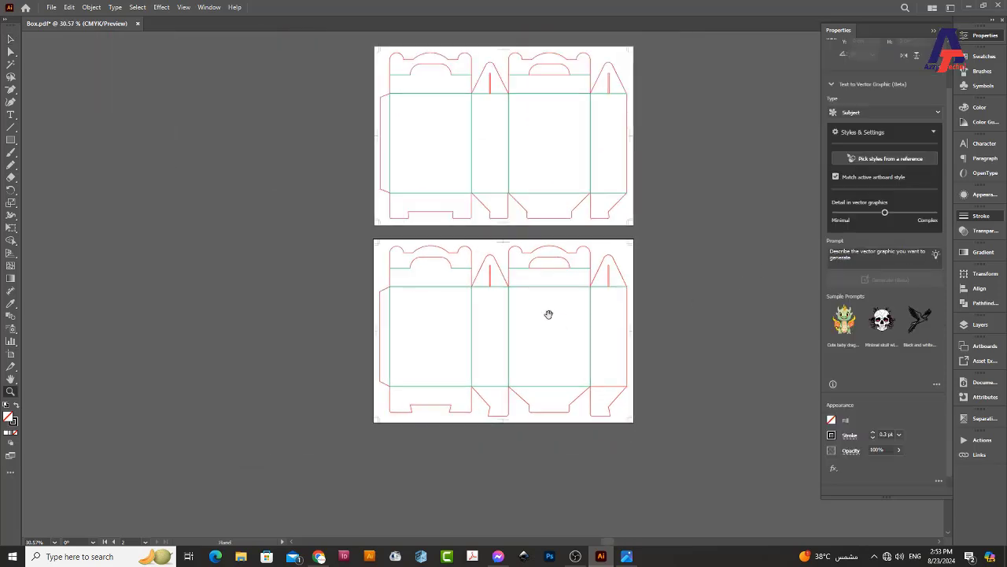
{"action": "left_click_drag", "start_coordinate": [549, 312], "coordinate": [475, 346]}
{"action": "key", "text": "v"}
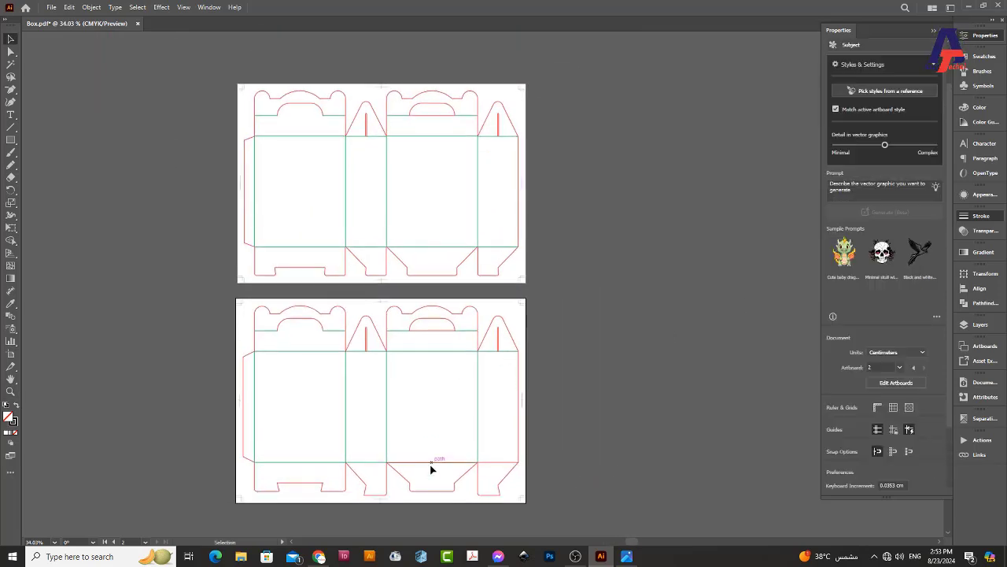
{"action": "scroll", "coordinate": [451, 366], "scroll_direction": "up", "scroll_amount": 2}
{"action": "scroll", "coordinate": [465, 415], "scroll_direction": "up", "scroll_amount": 2}
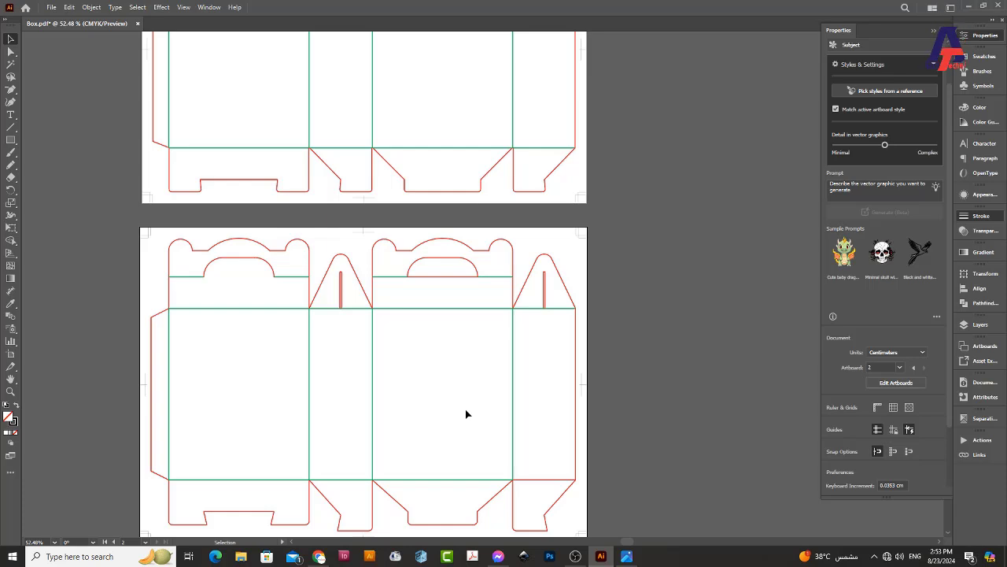